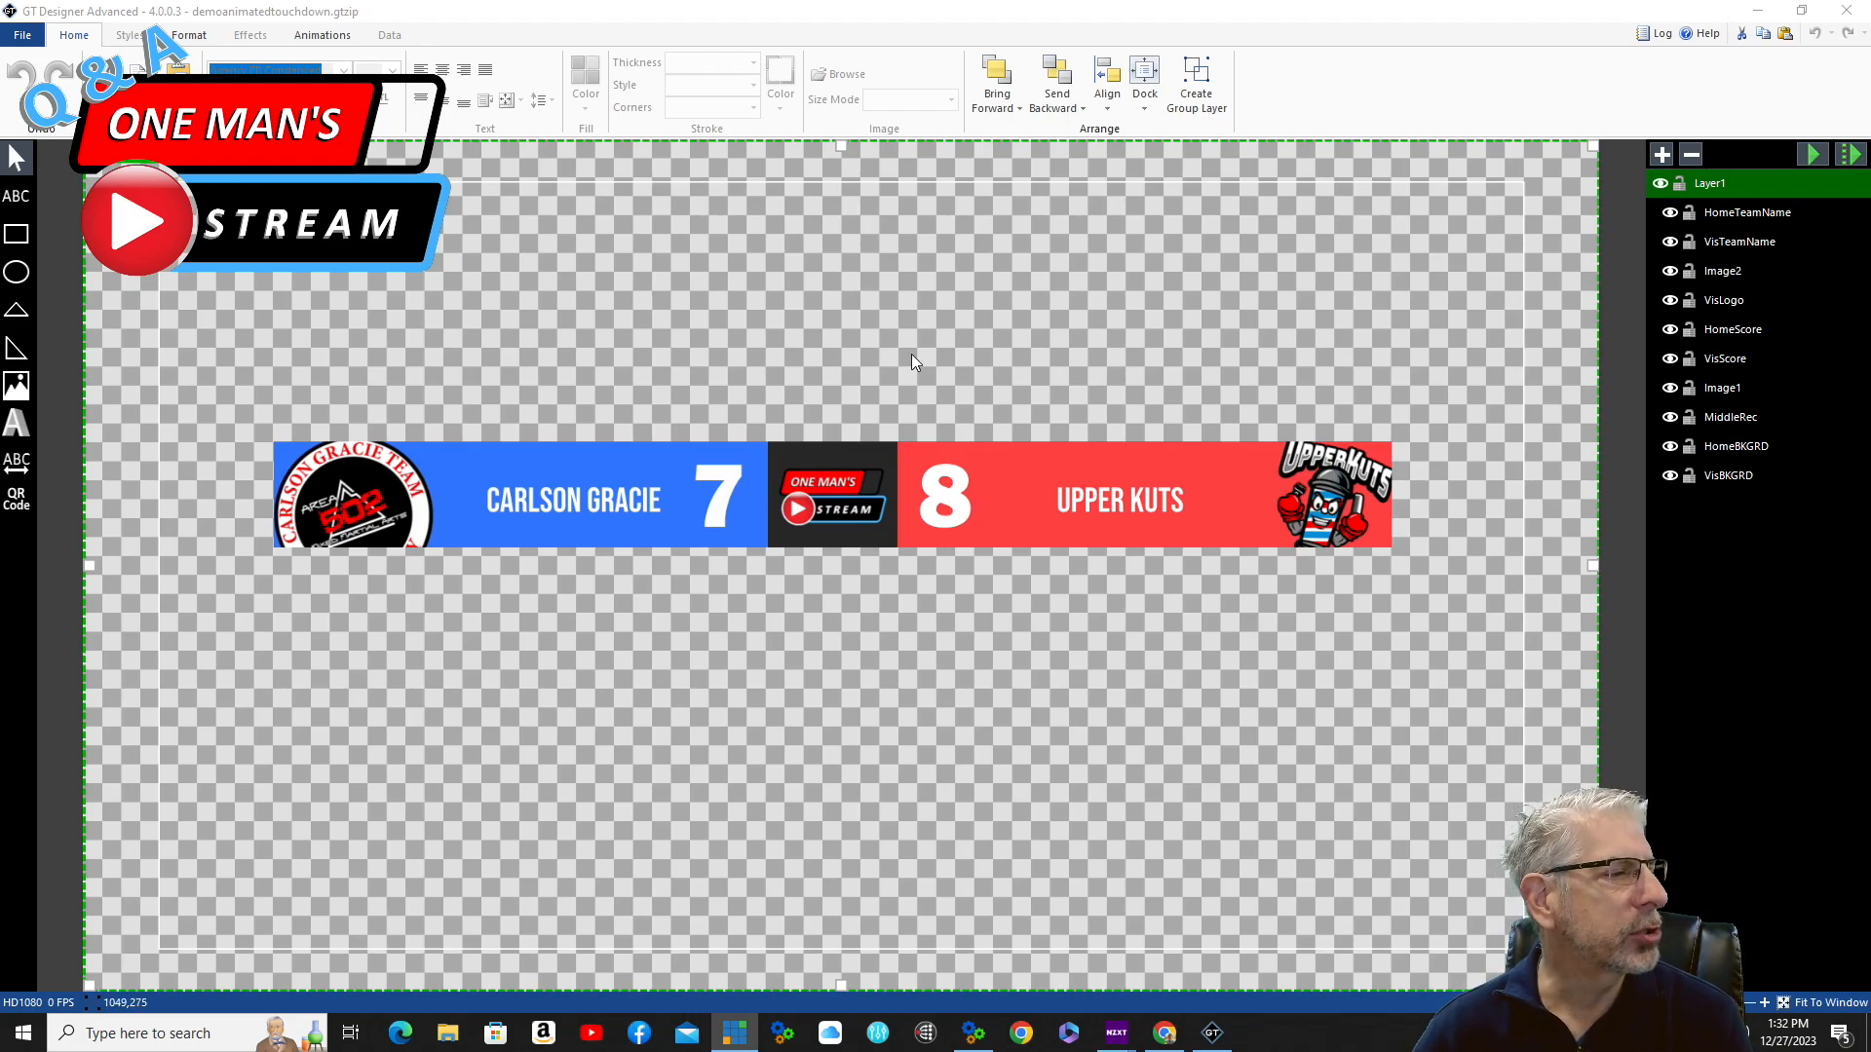
Draw a rectangle above the blue half of the scoreboard and fill it with the same blue
left_click(20, 238)
mouse_move(522, 288)
left_mouse_down()
mouse_move(936, 364)
mouse_move(948, 392)
mouse_move(931, 389)
left_mouse_up()
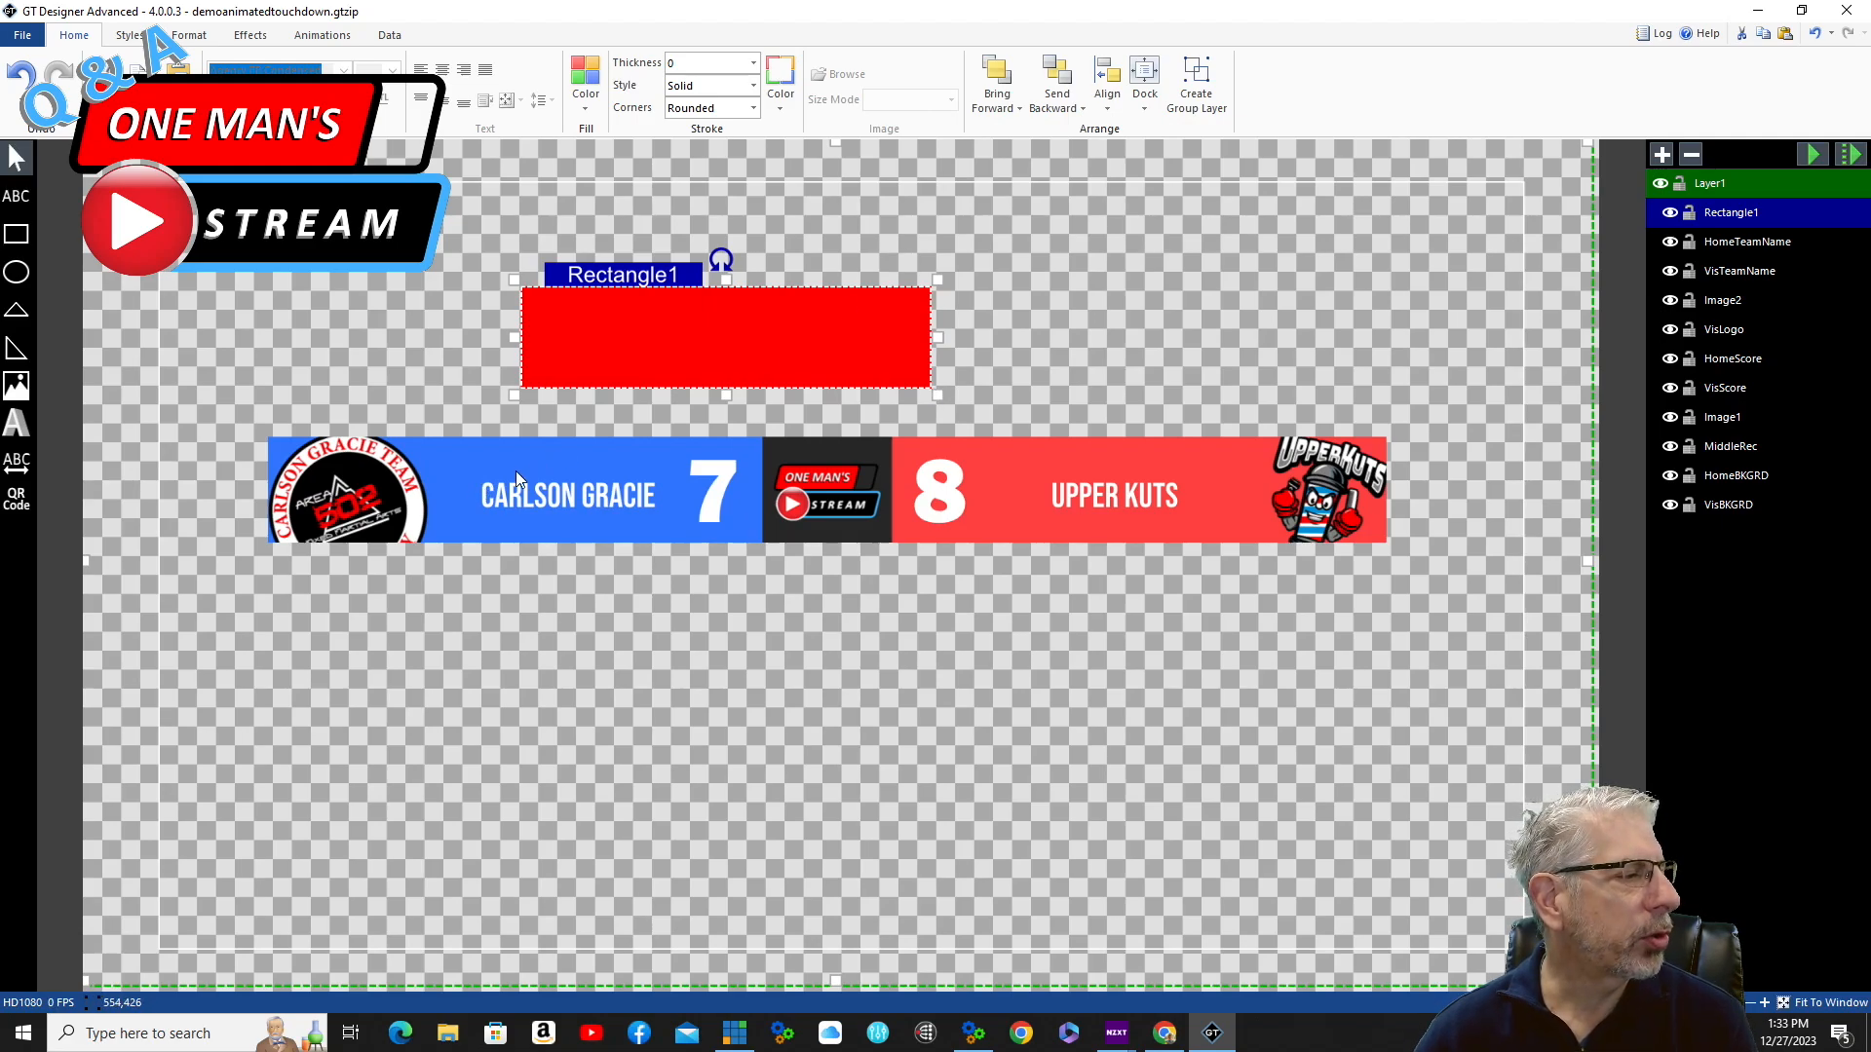
left_click(588, 97)
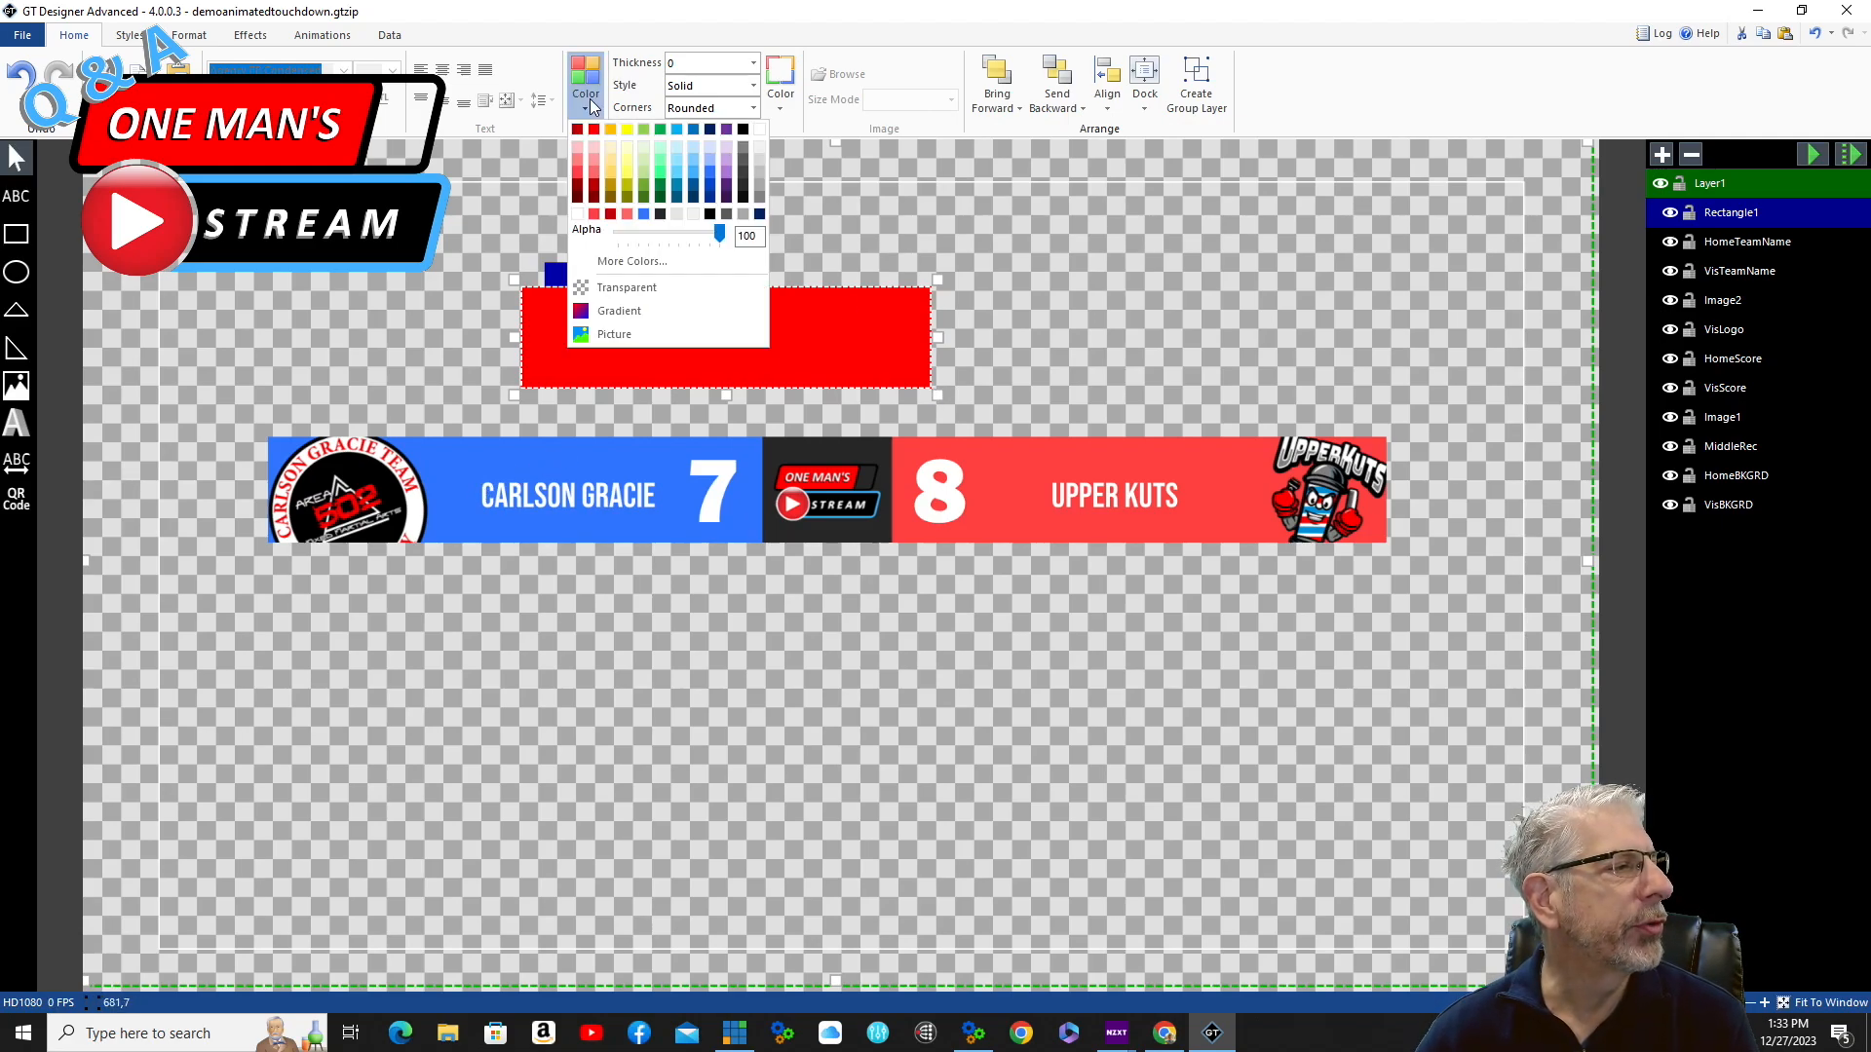
left_click(643, 214)
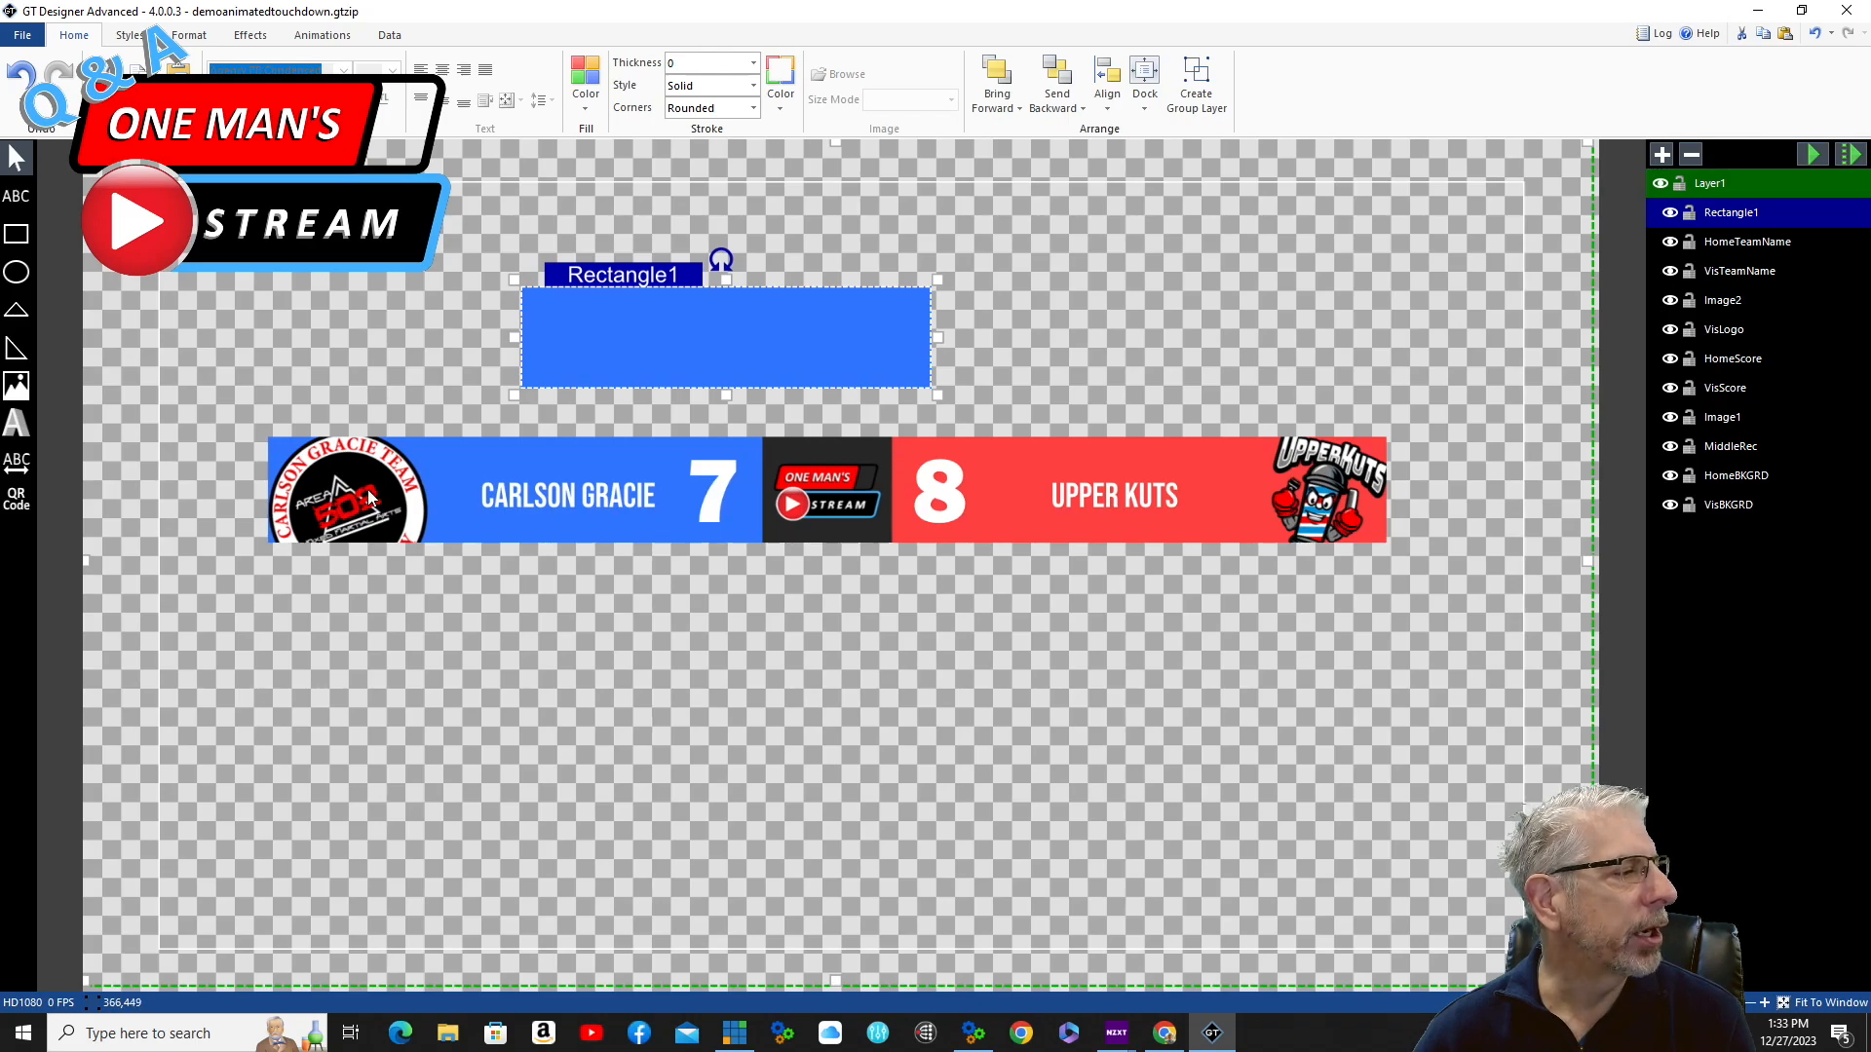
Insert the image Logo_clipped_rev_1 from the Downloads folder onto the canvas, starting at the new blue rectangle
left_click(17, 387)
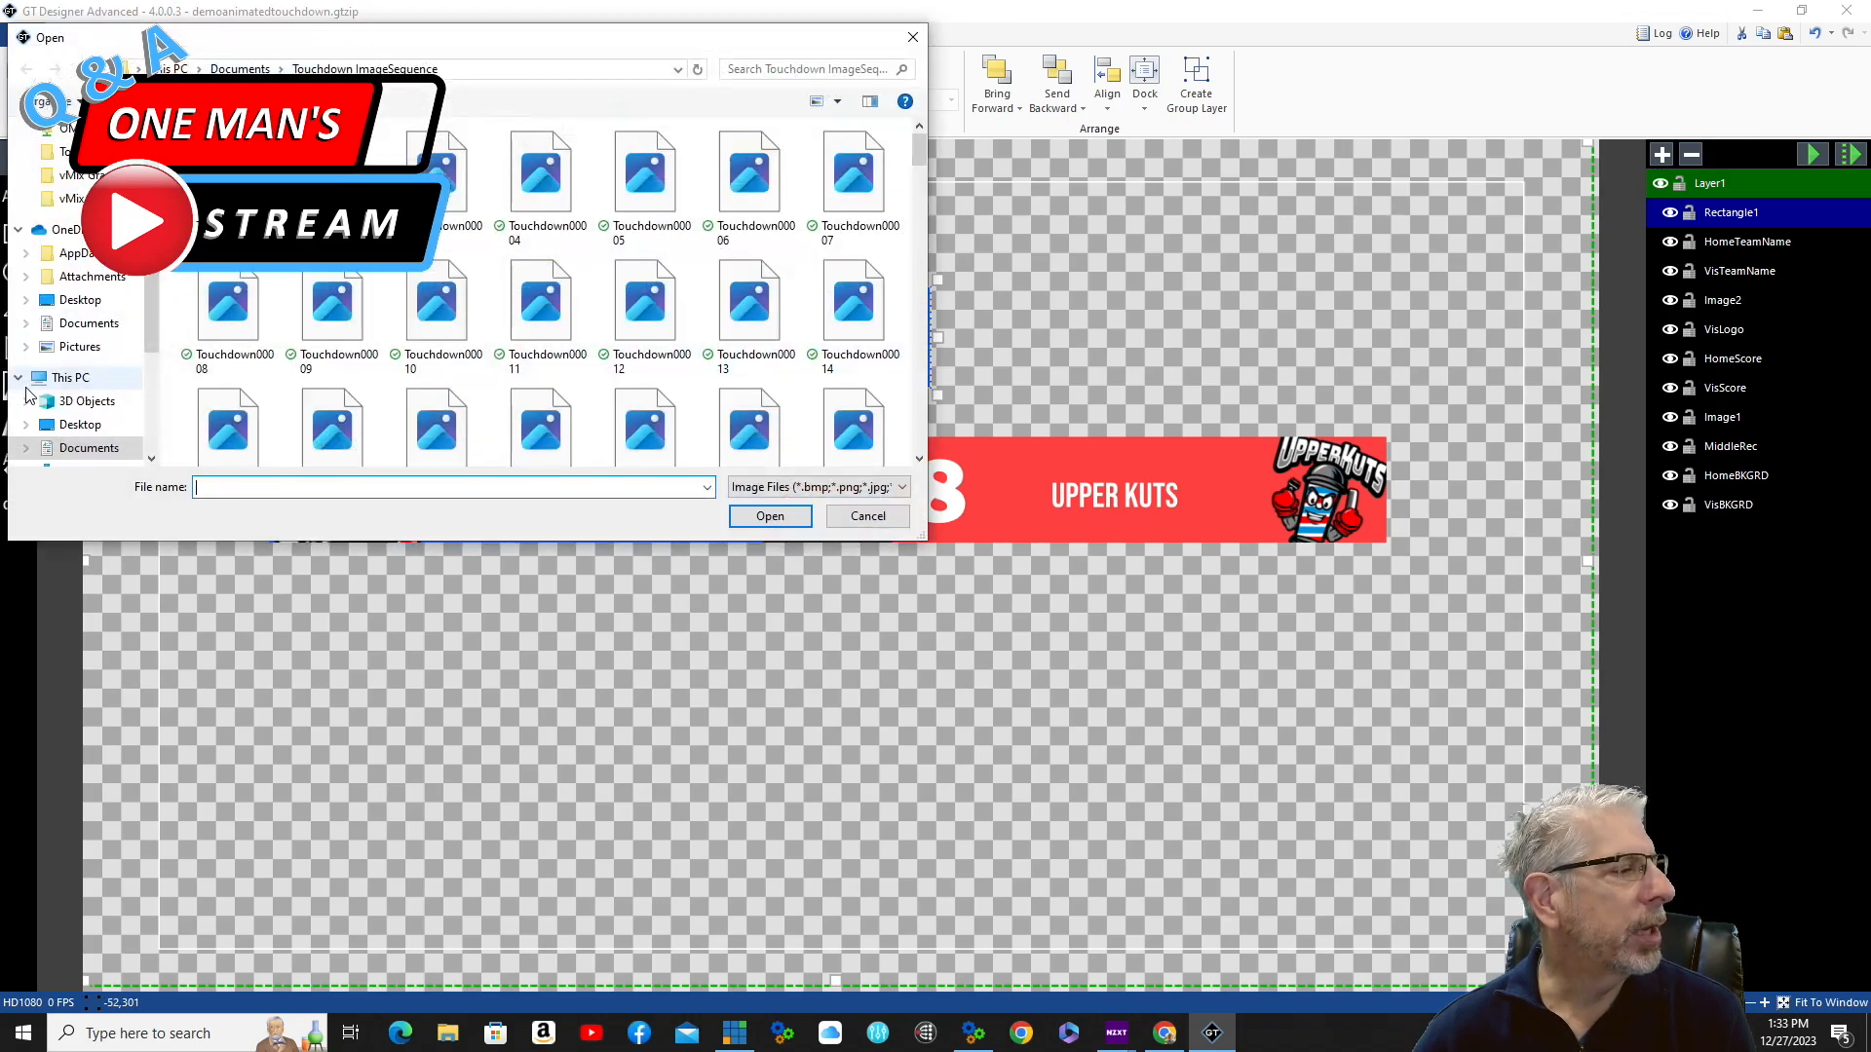
scroll(66, 385, "up", 2)
left_click(74, 191)
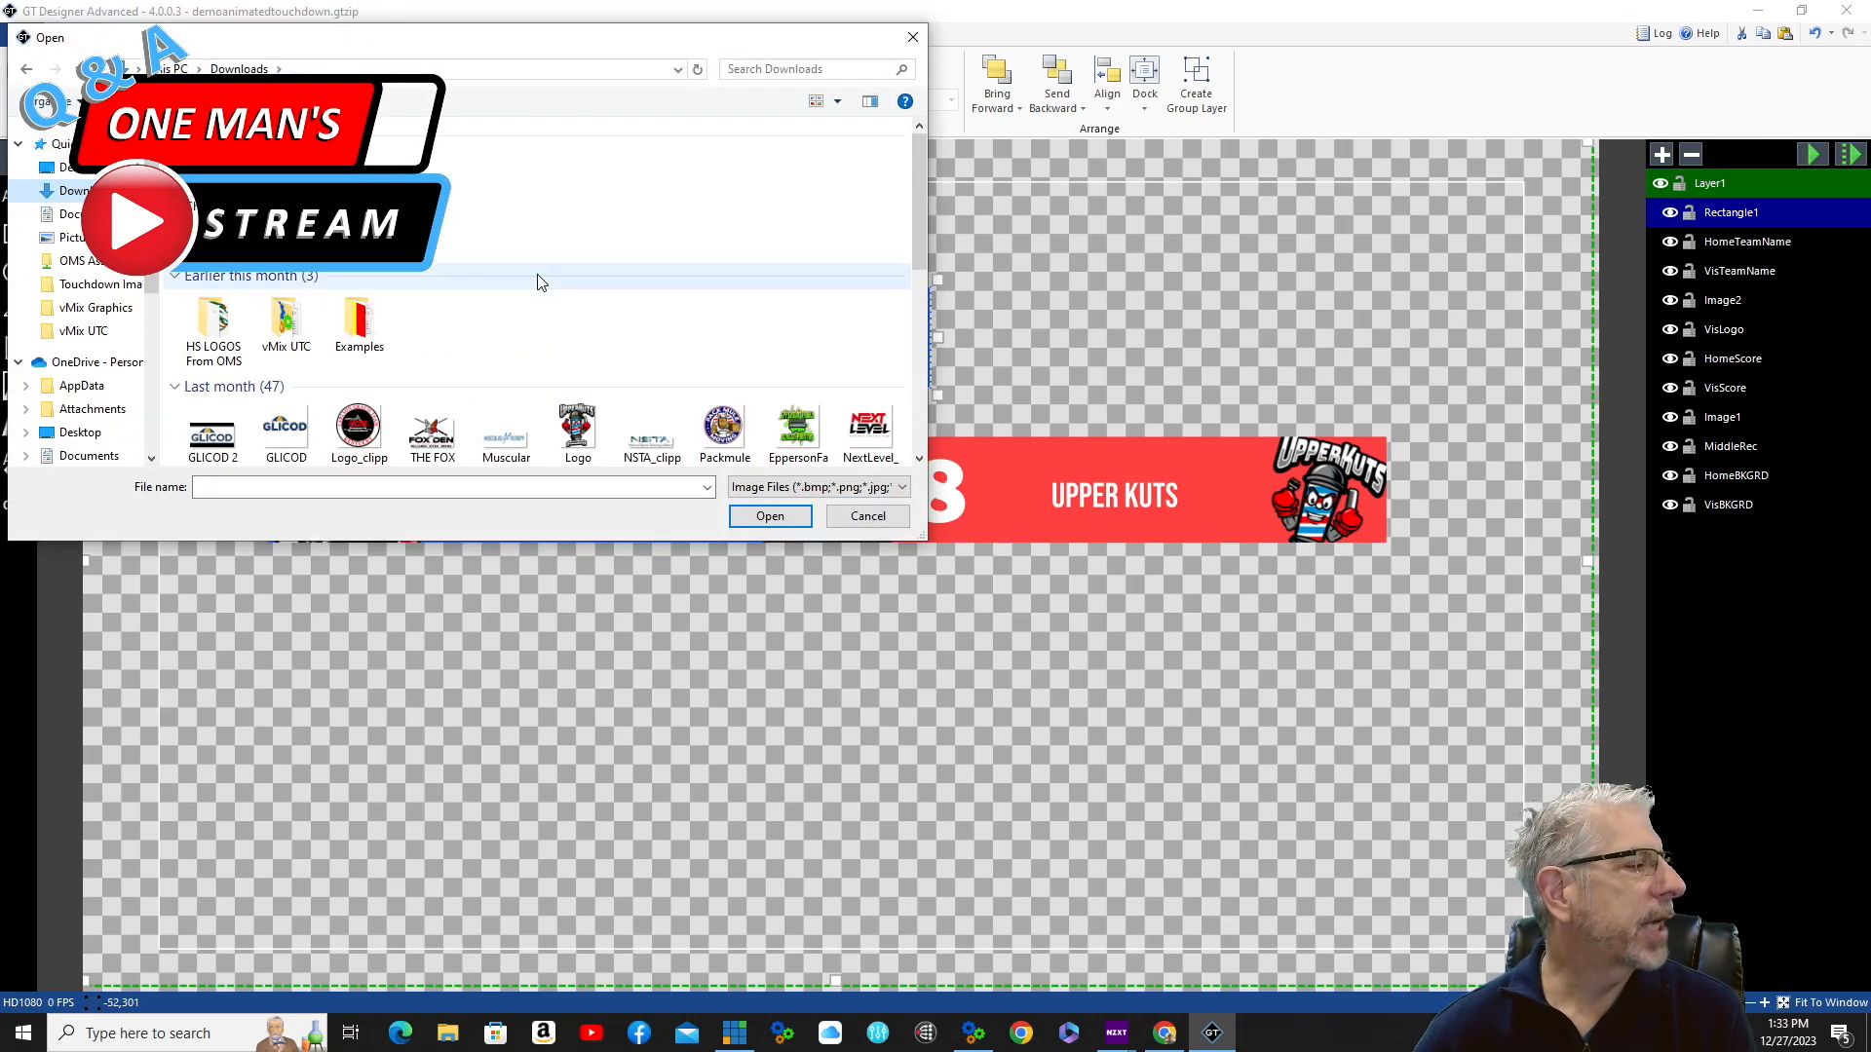
scroll(540, 282, "down", 2)
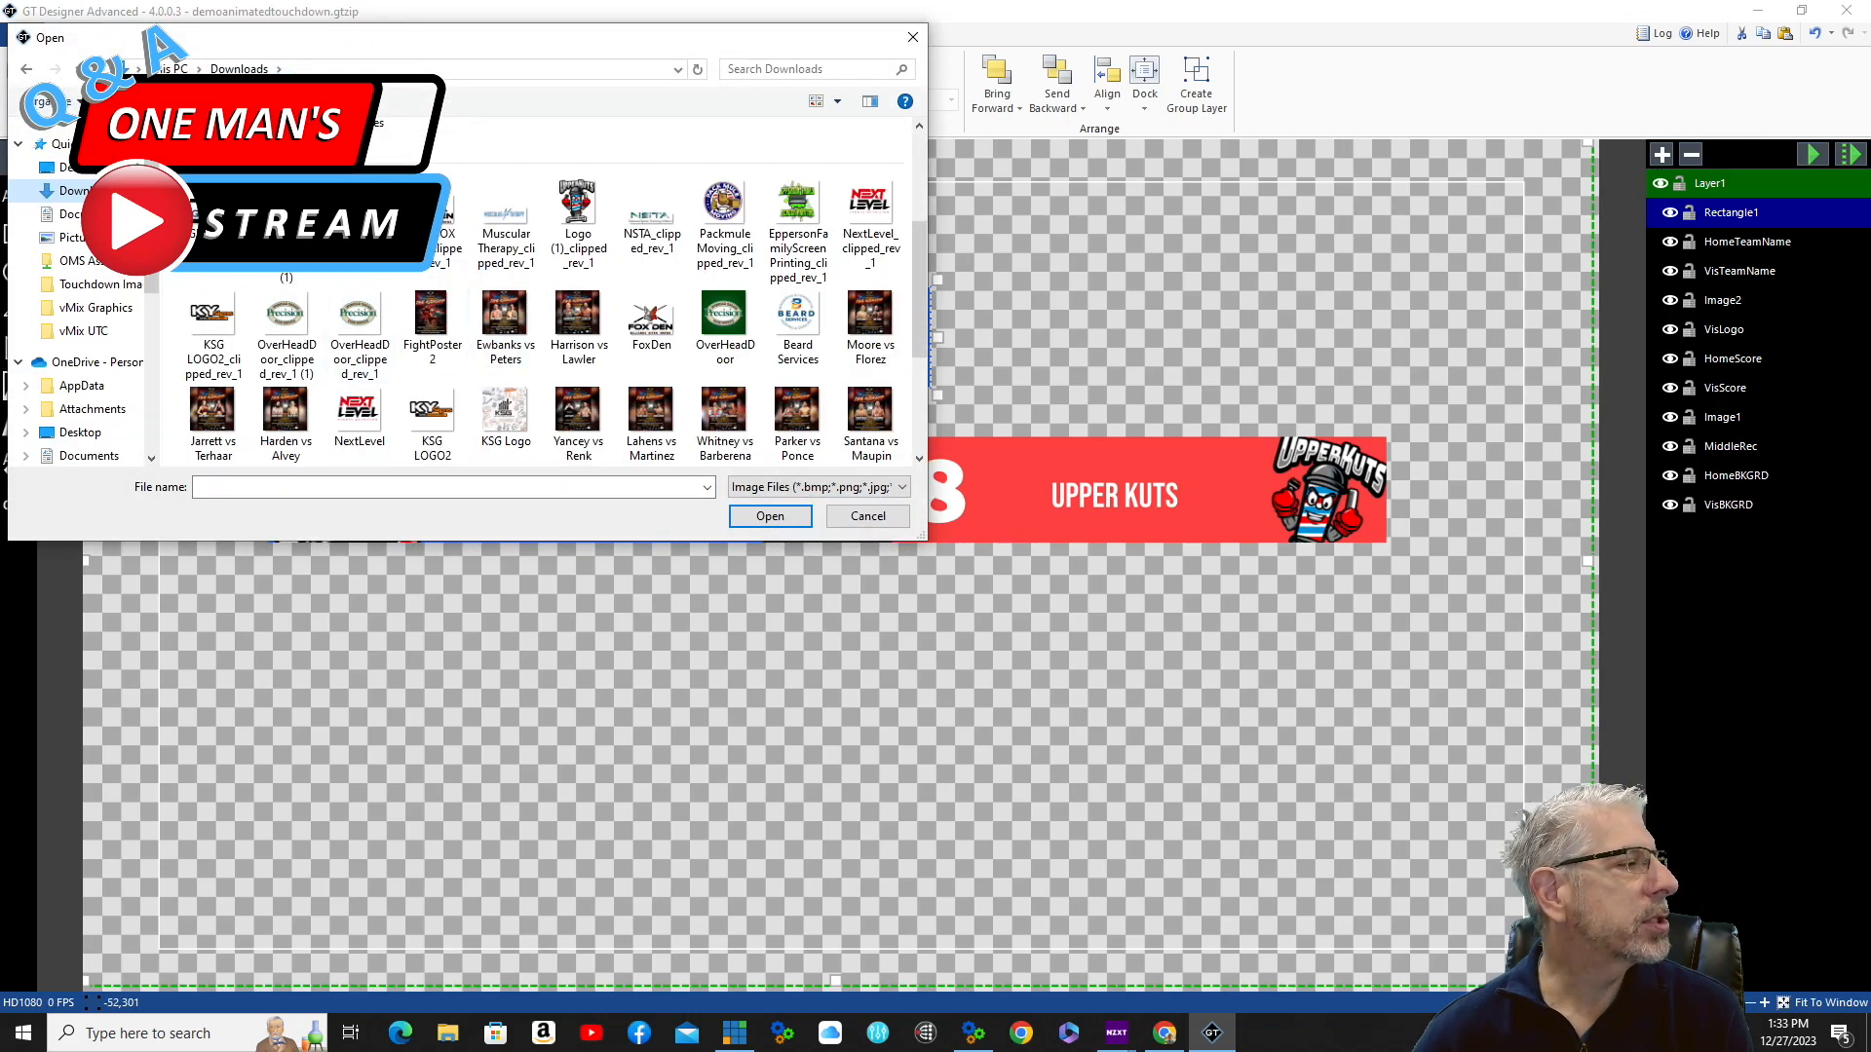
left_click(359, 219)
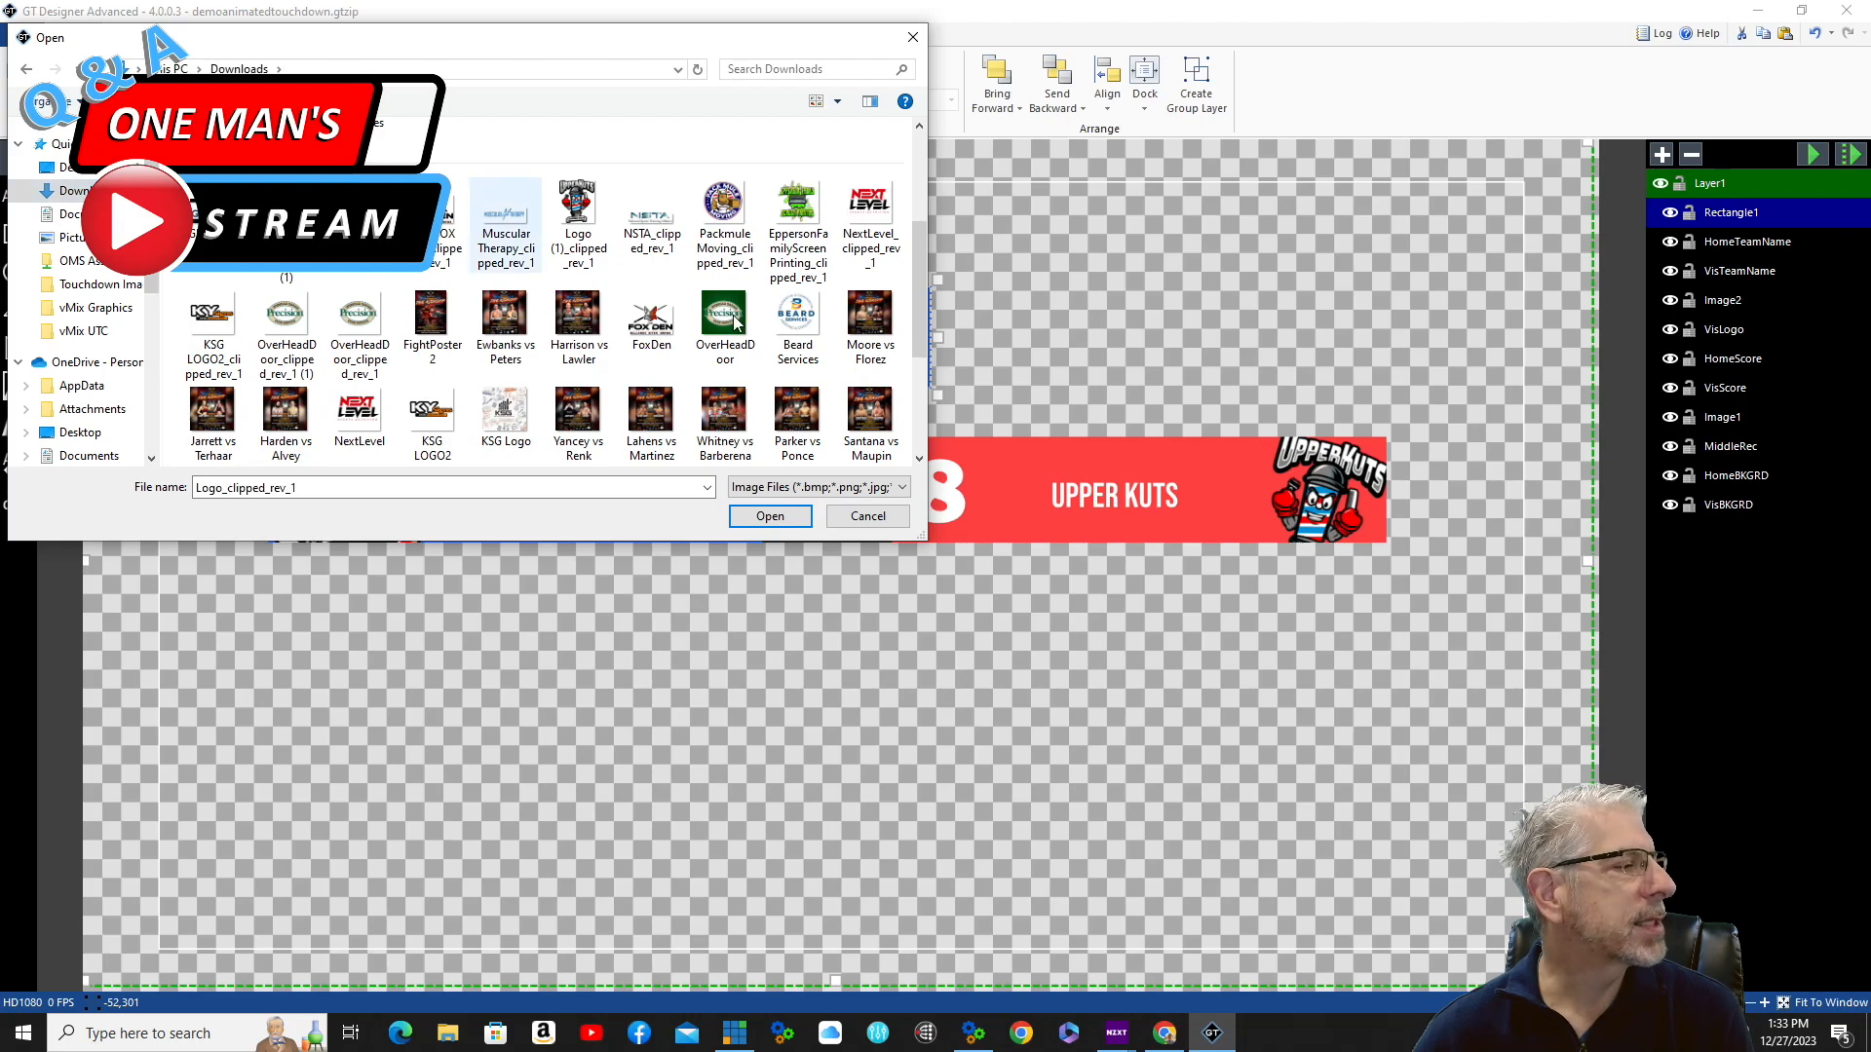
left_click(765, 518)
left_click_drag(522, 304, 752, 415)
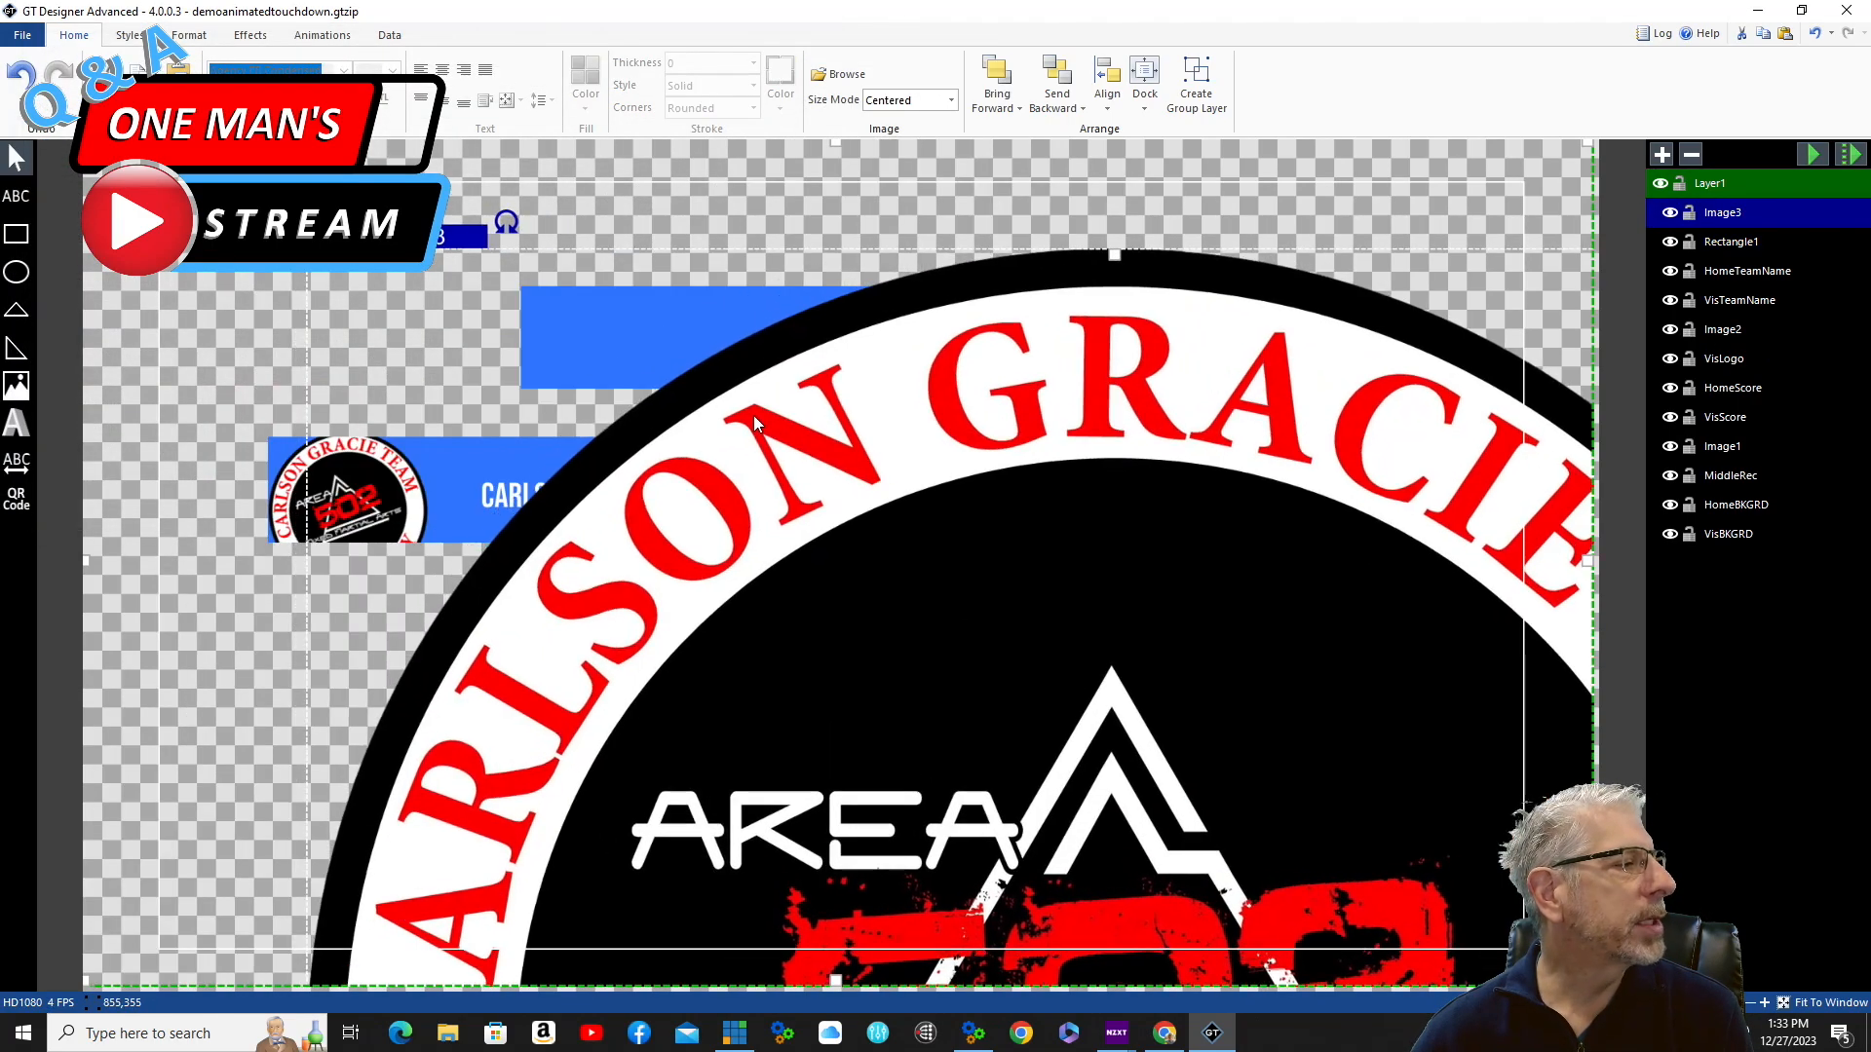
Shrink the logo to slightly taller than the new blue rectangle, place it over the rectangle's left end, and tilt it counterclockwise
left_click_drag(585, 341, 1353, 855)
left_click_drag(1478, 928, 846, 388)
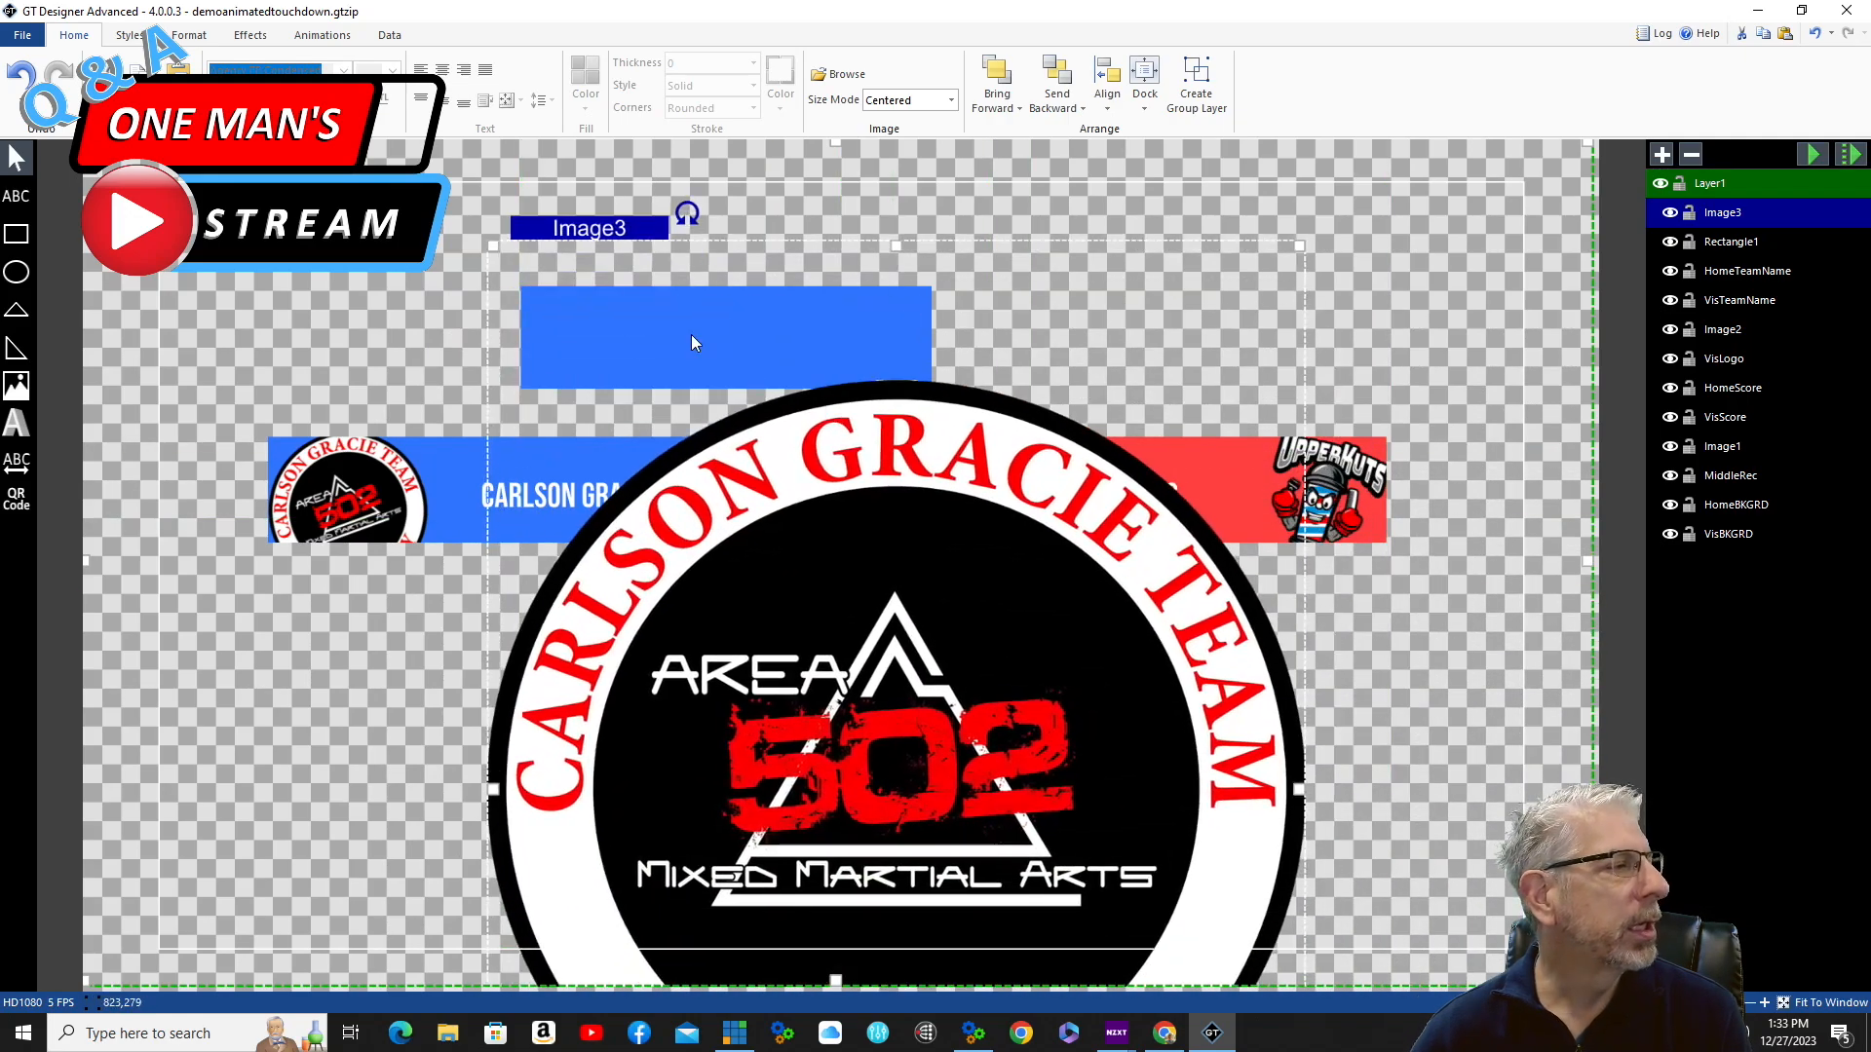
left_click_drag(493, 247, 846, 757)
left_click_drag(974, 838, 663, 438)
left_click_drag(527, 357, 842, 782)
left_click_drag(941, 837, 590, 280)
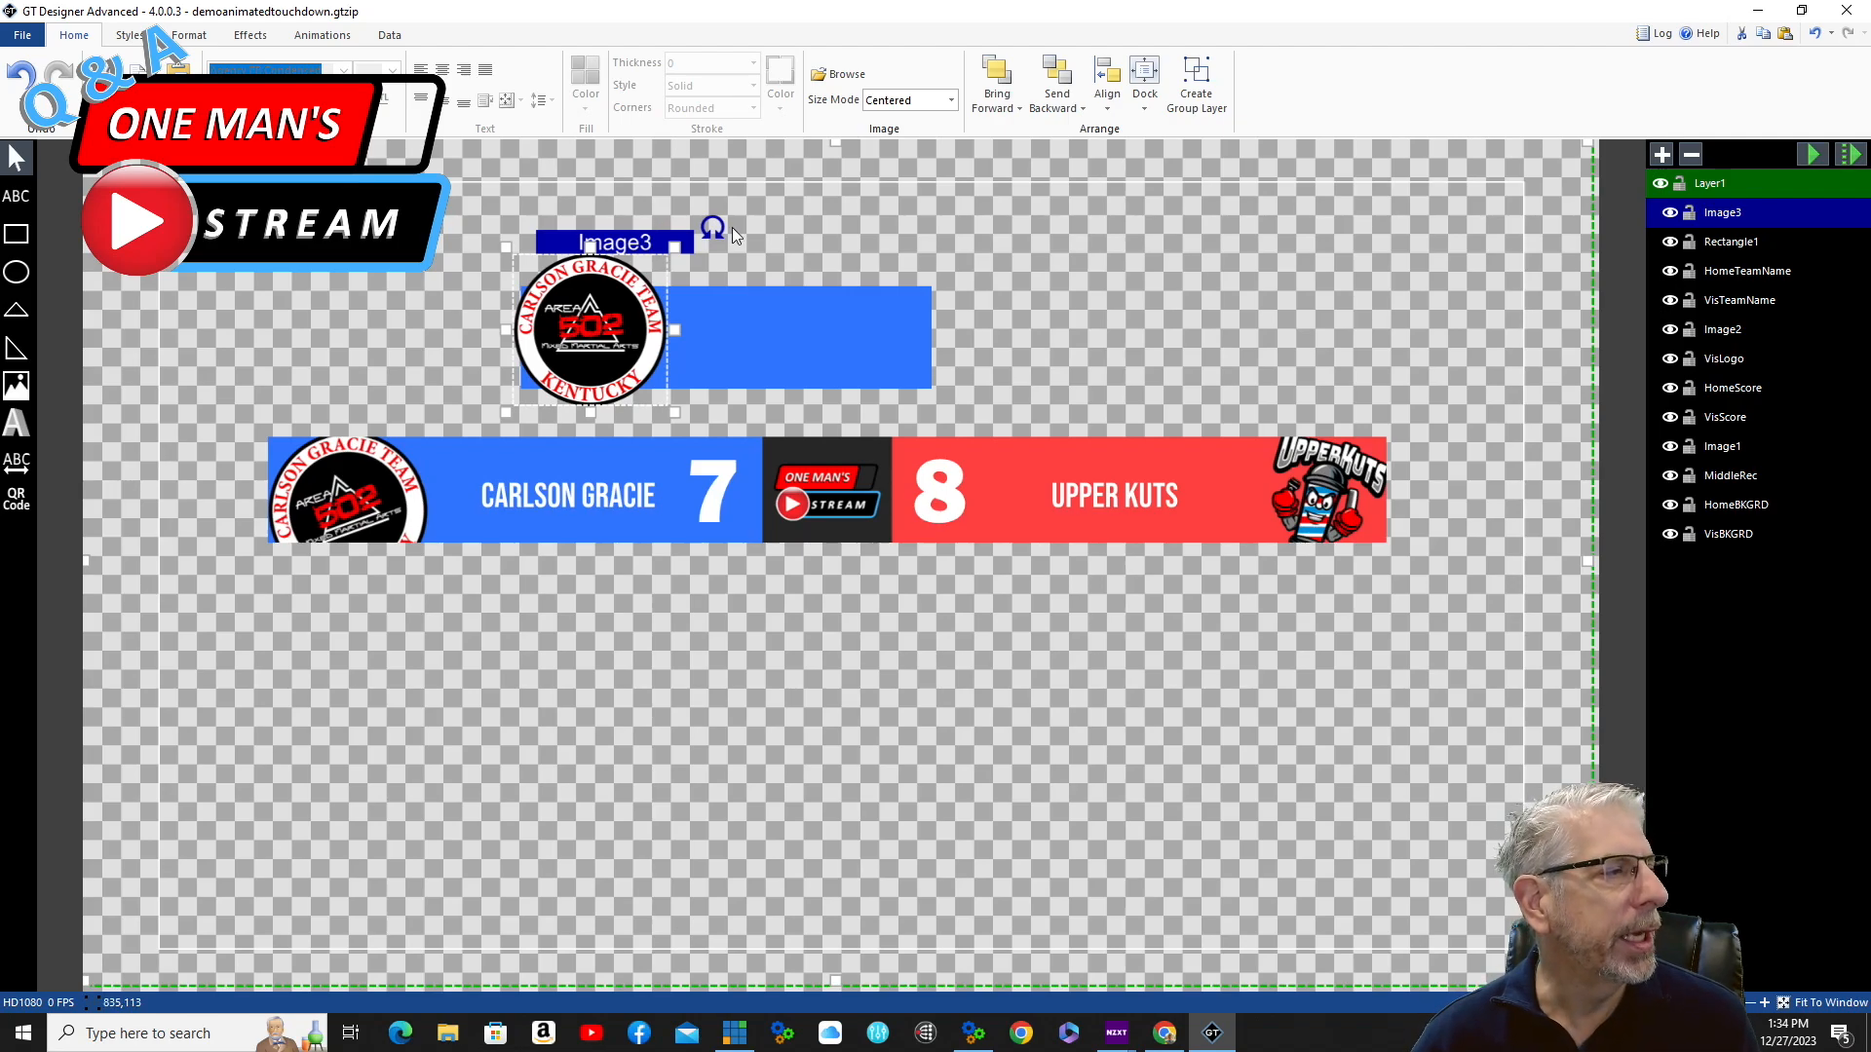
mouse_move(711, 230)
left_mouse_down()
mouse_move(729, 214)
mouse_move(711, 195)
left_mouse_up()
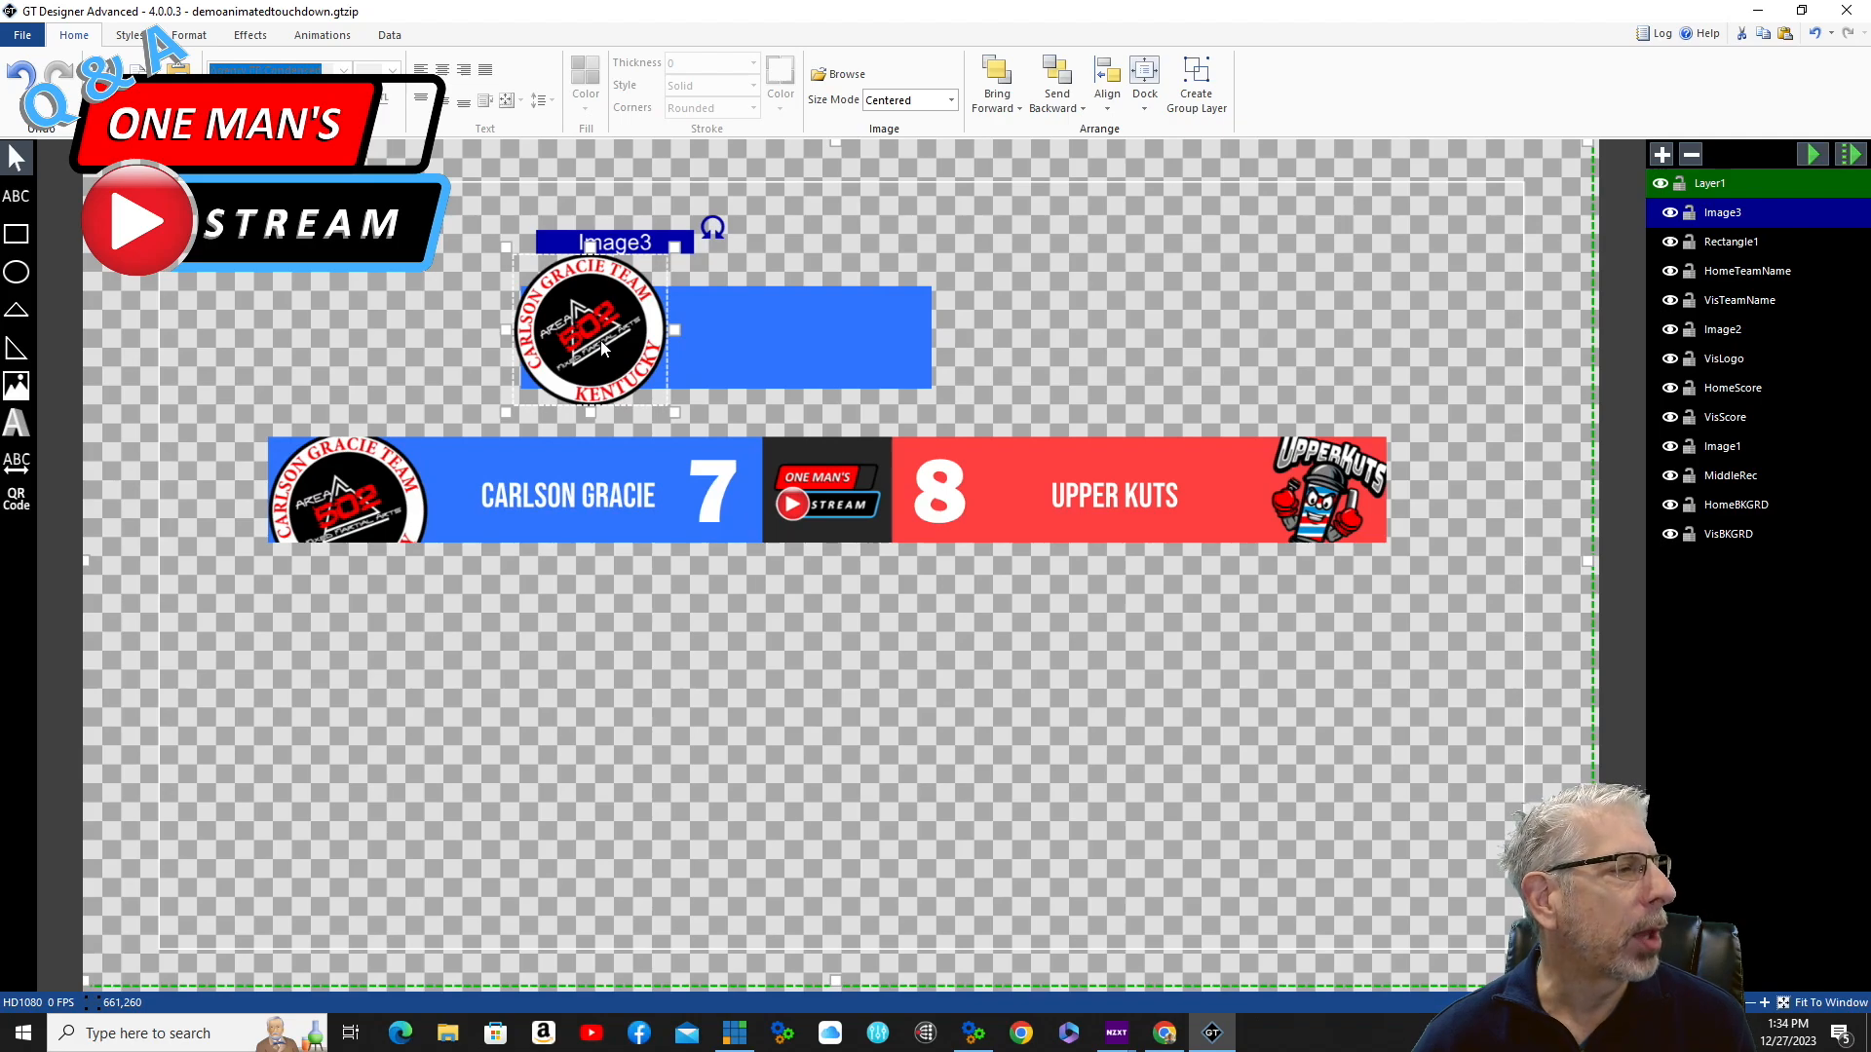
Mask the tilted logo with Rectangle1 and shift it slightly down so its lower part is cropped
left_click(826, 300)
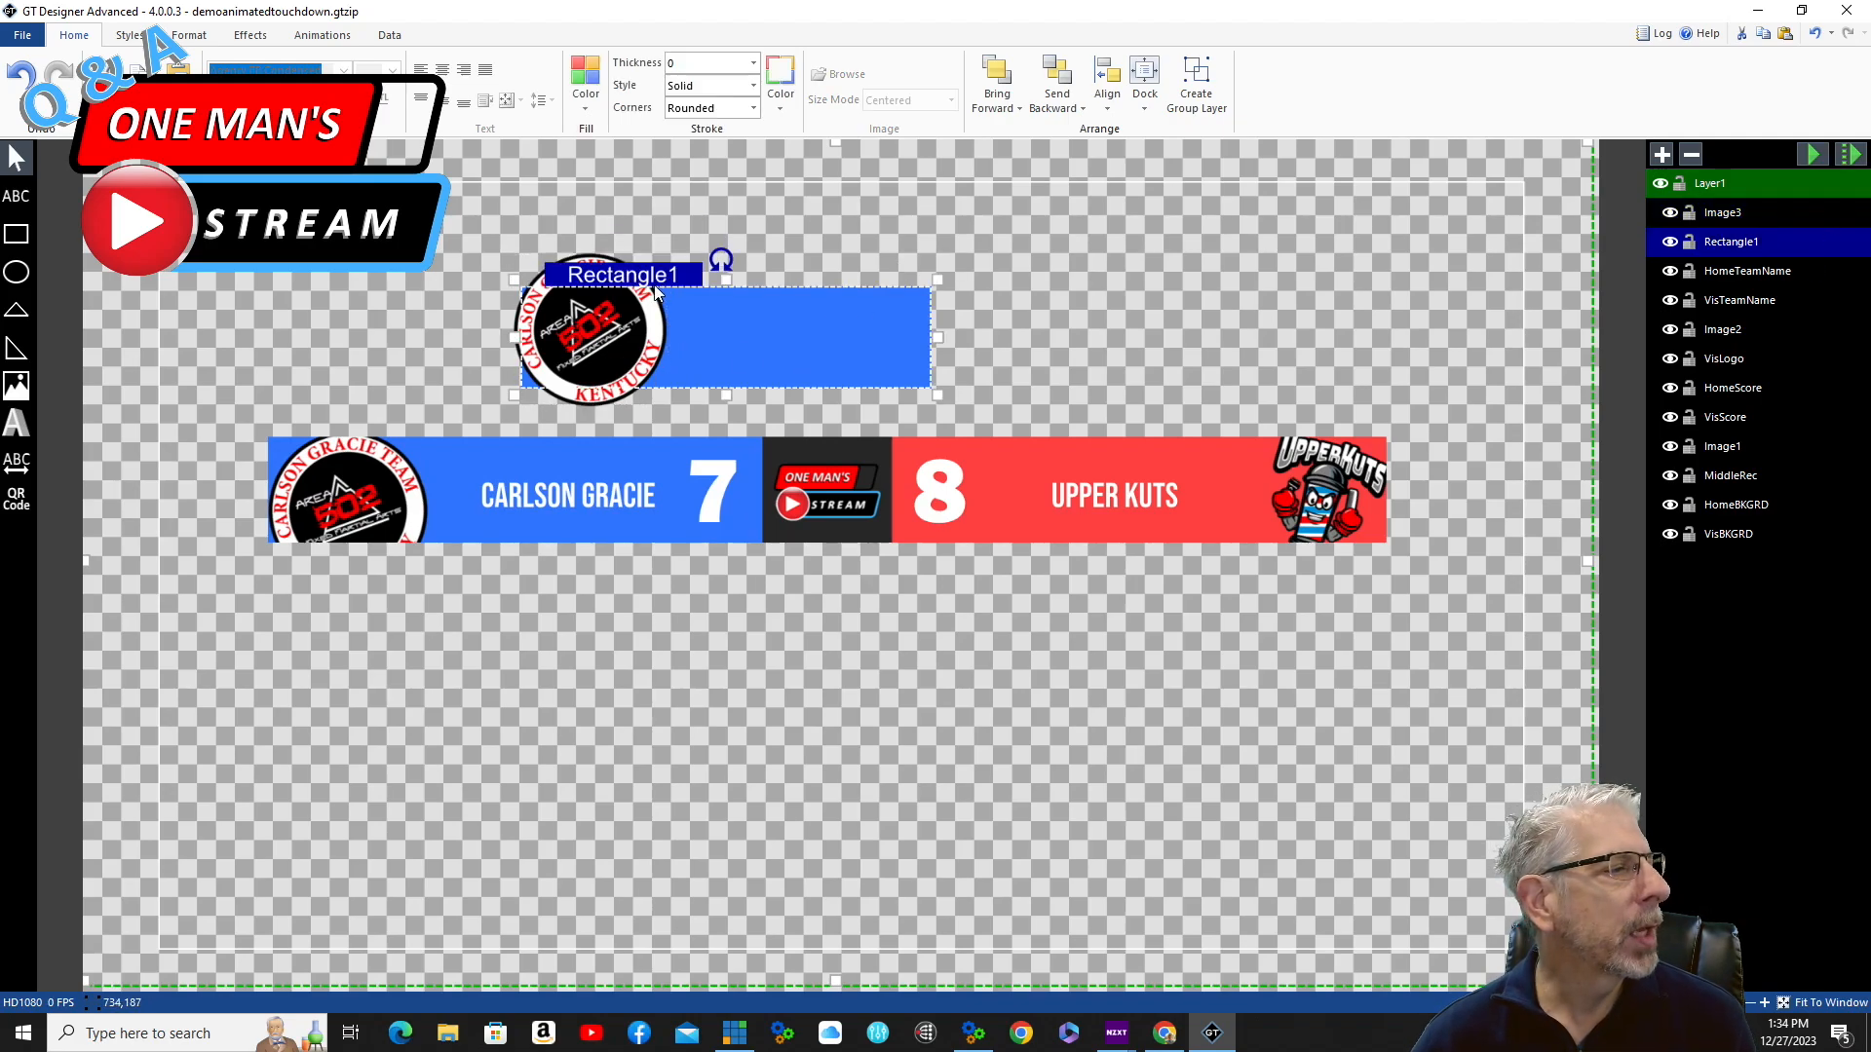
left_click(606, 269)
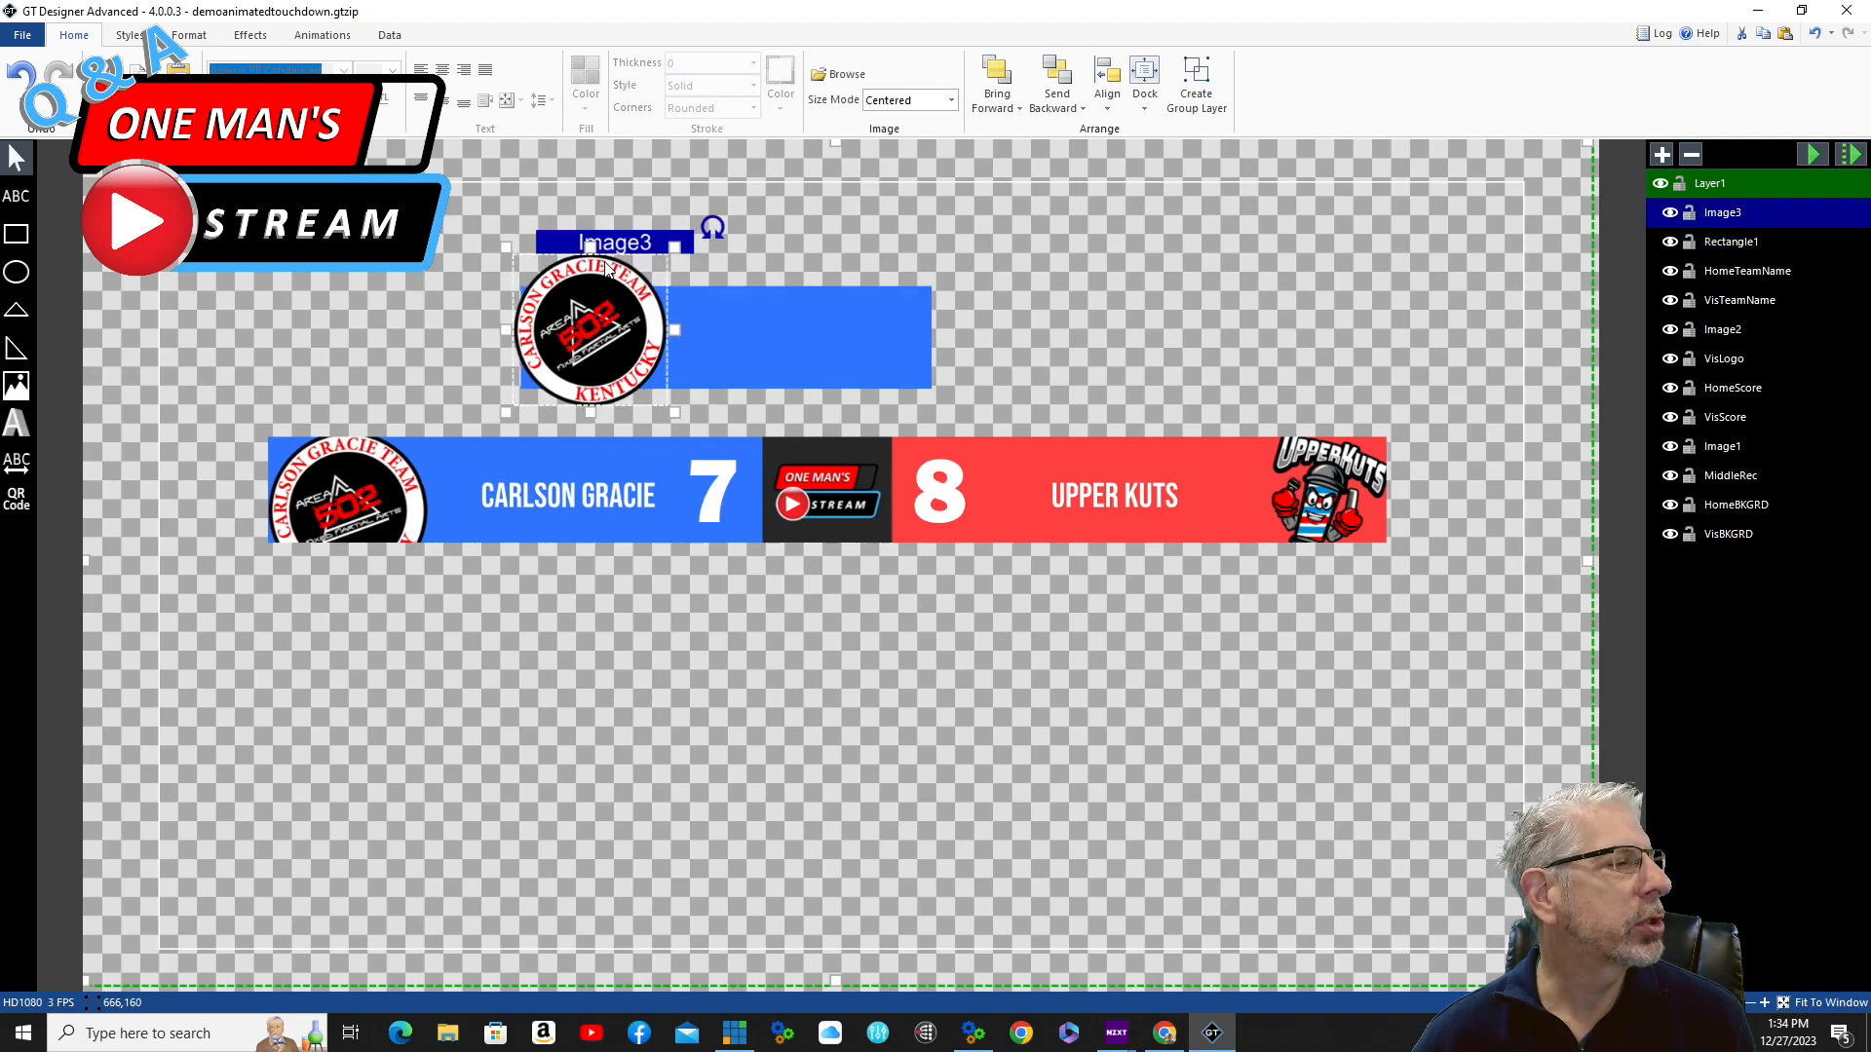
left_click(251, 35)
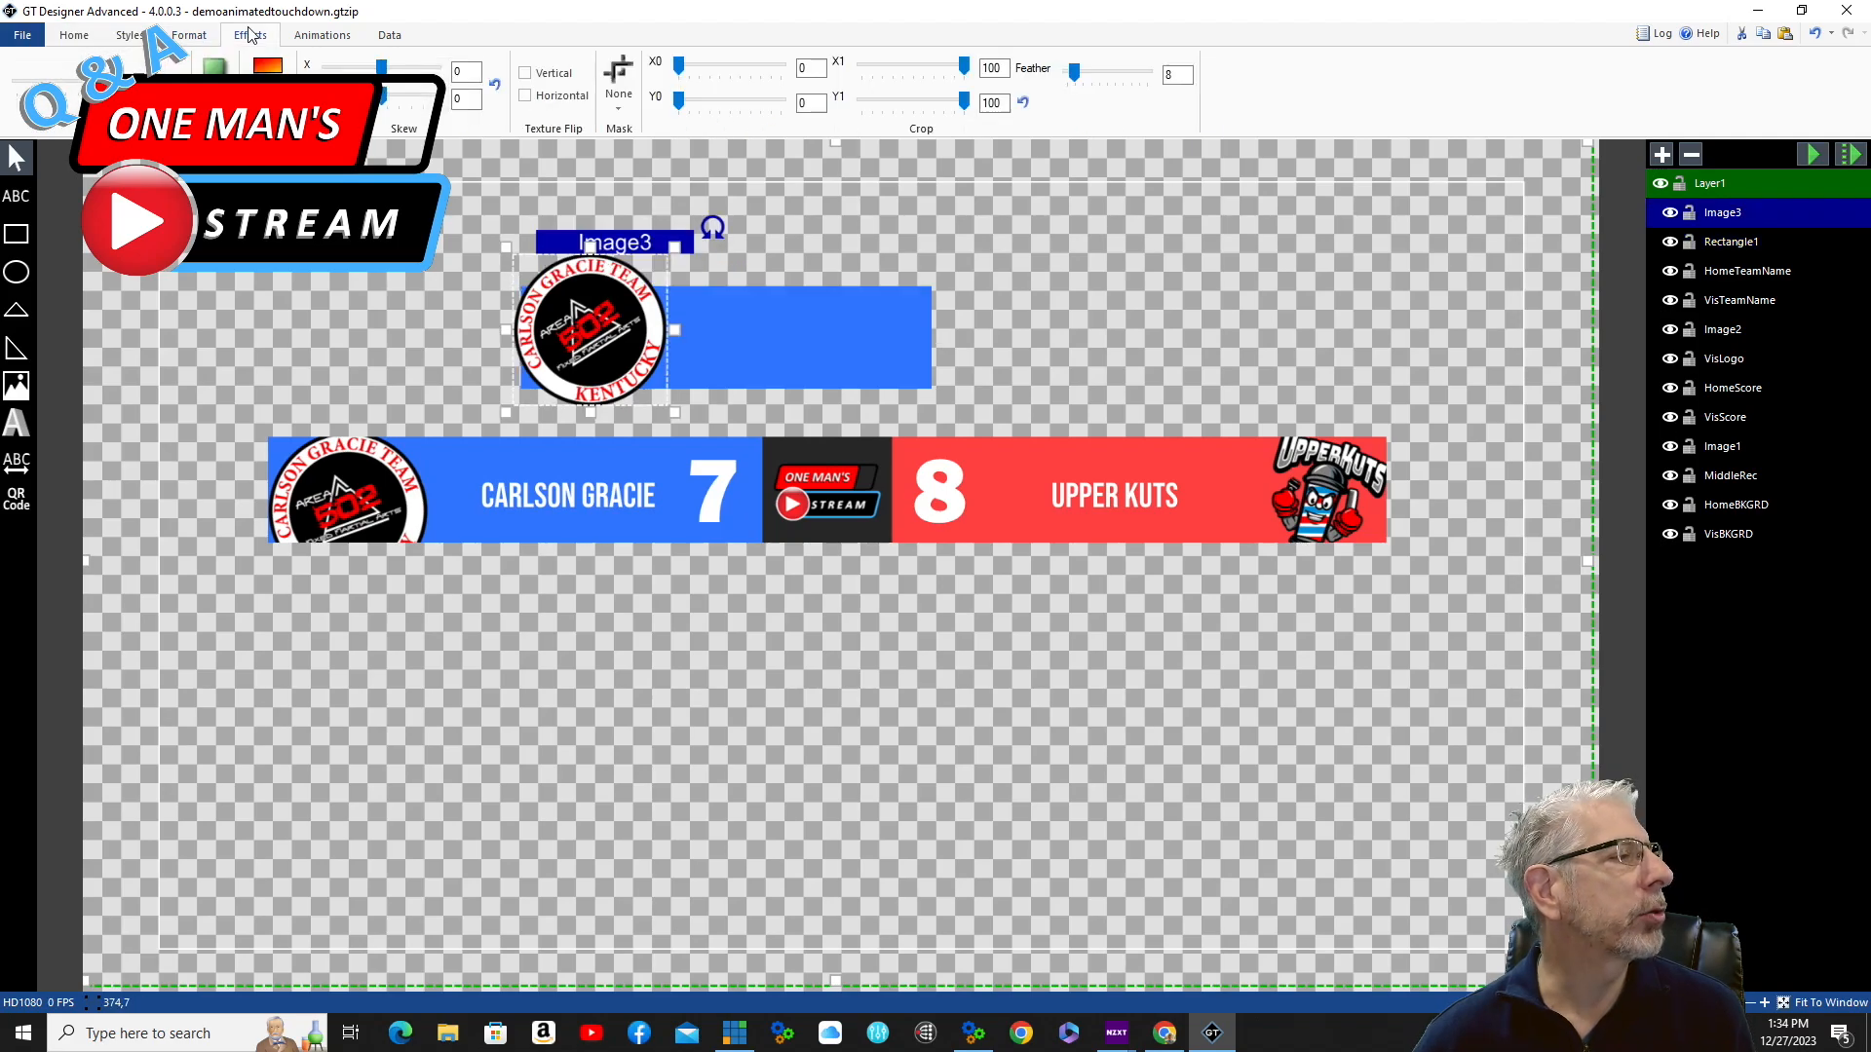
left_click(617, 110)
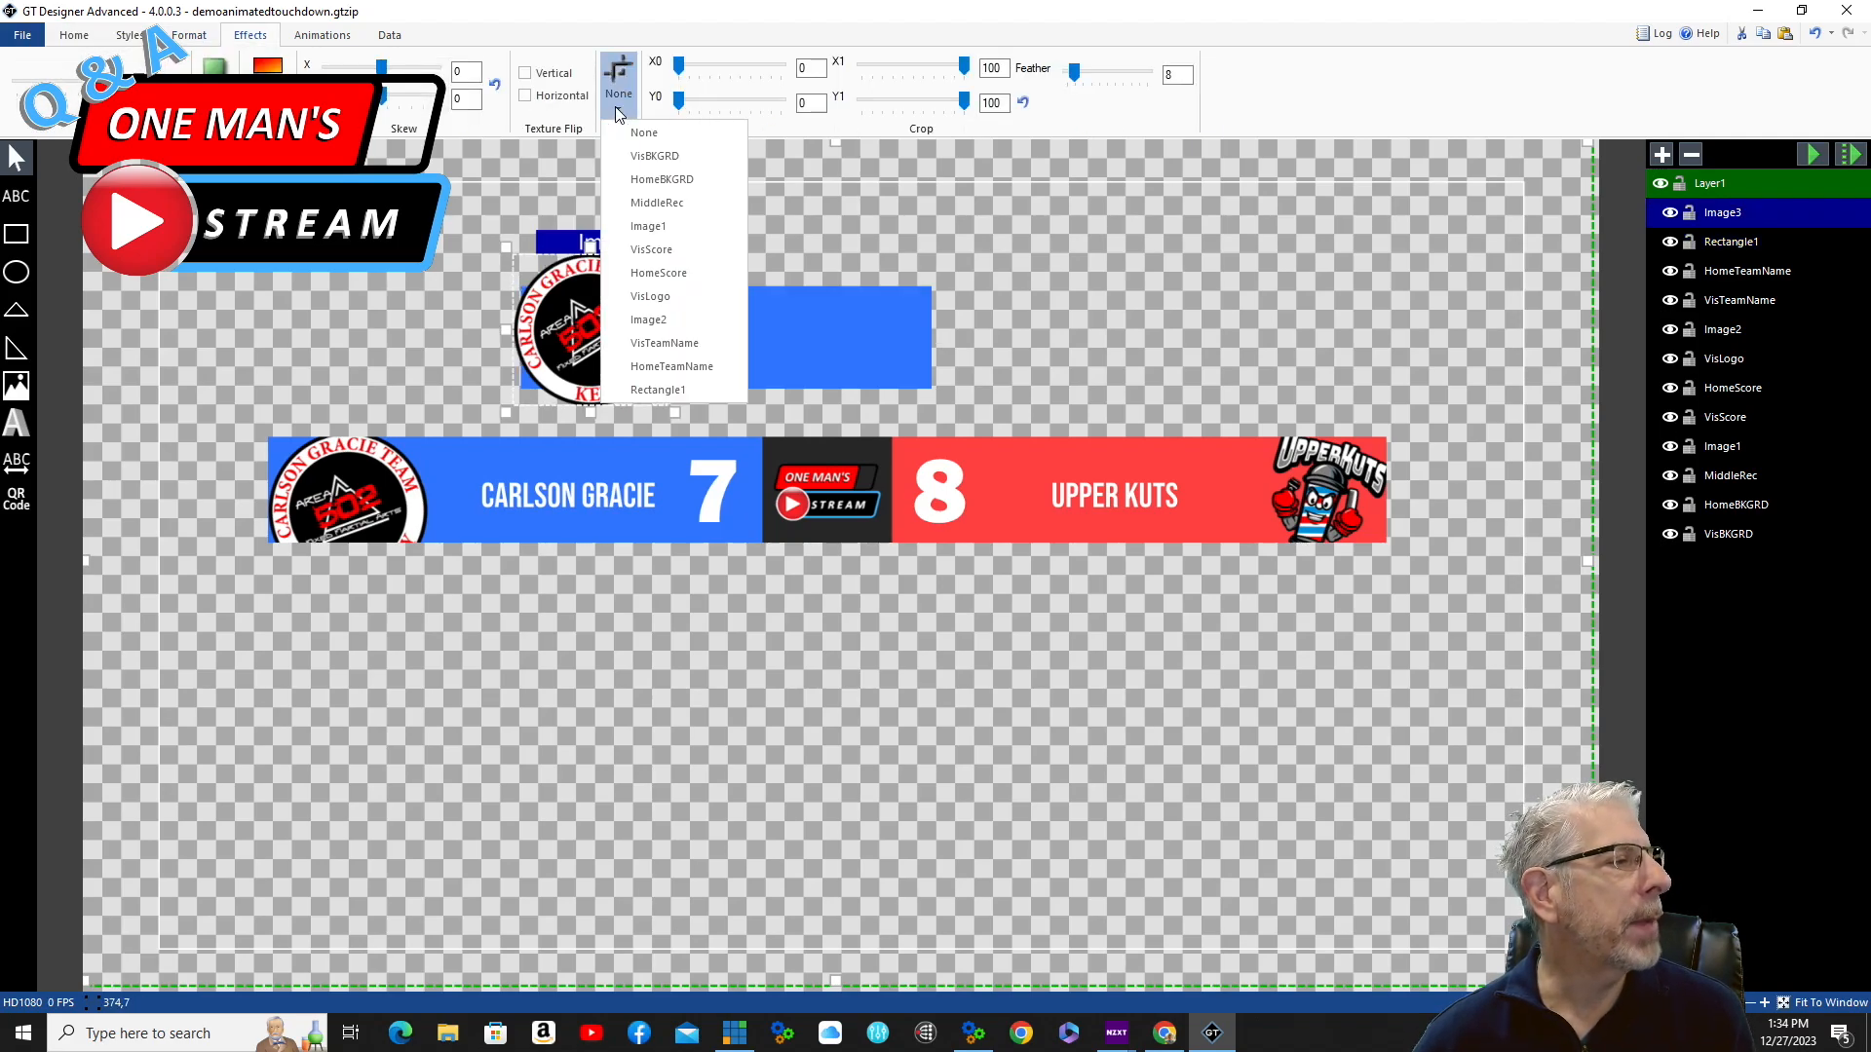
left_click(711, 390)
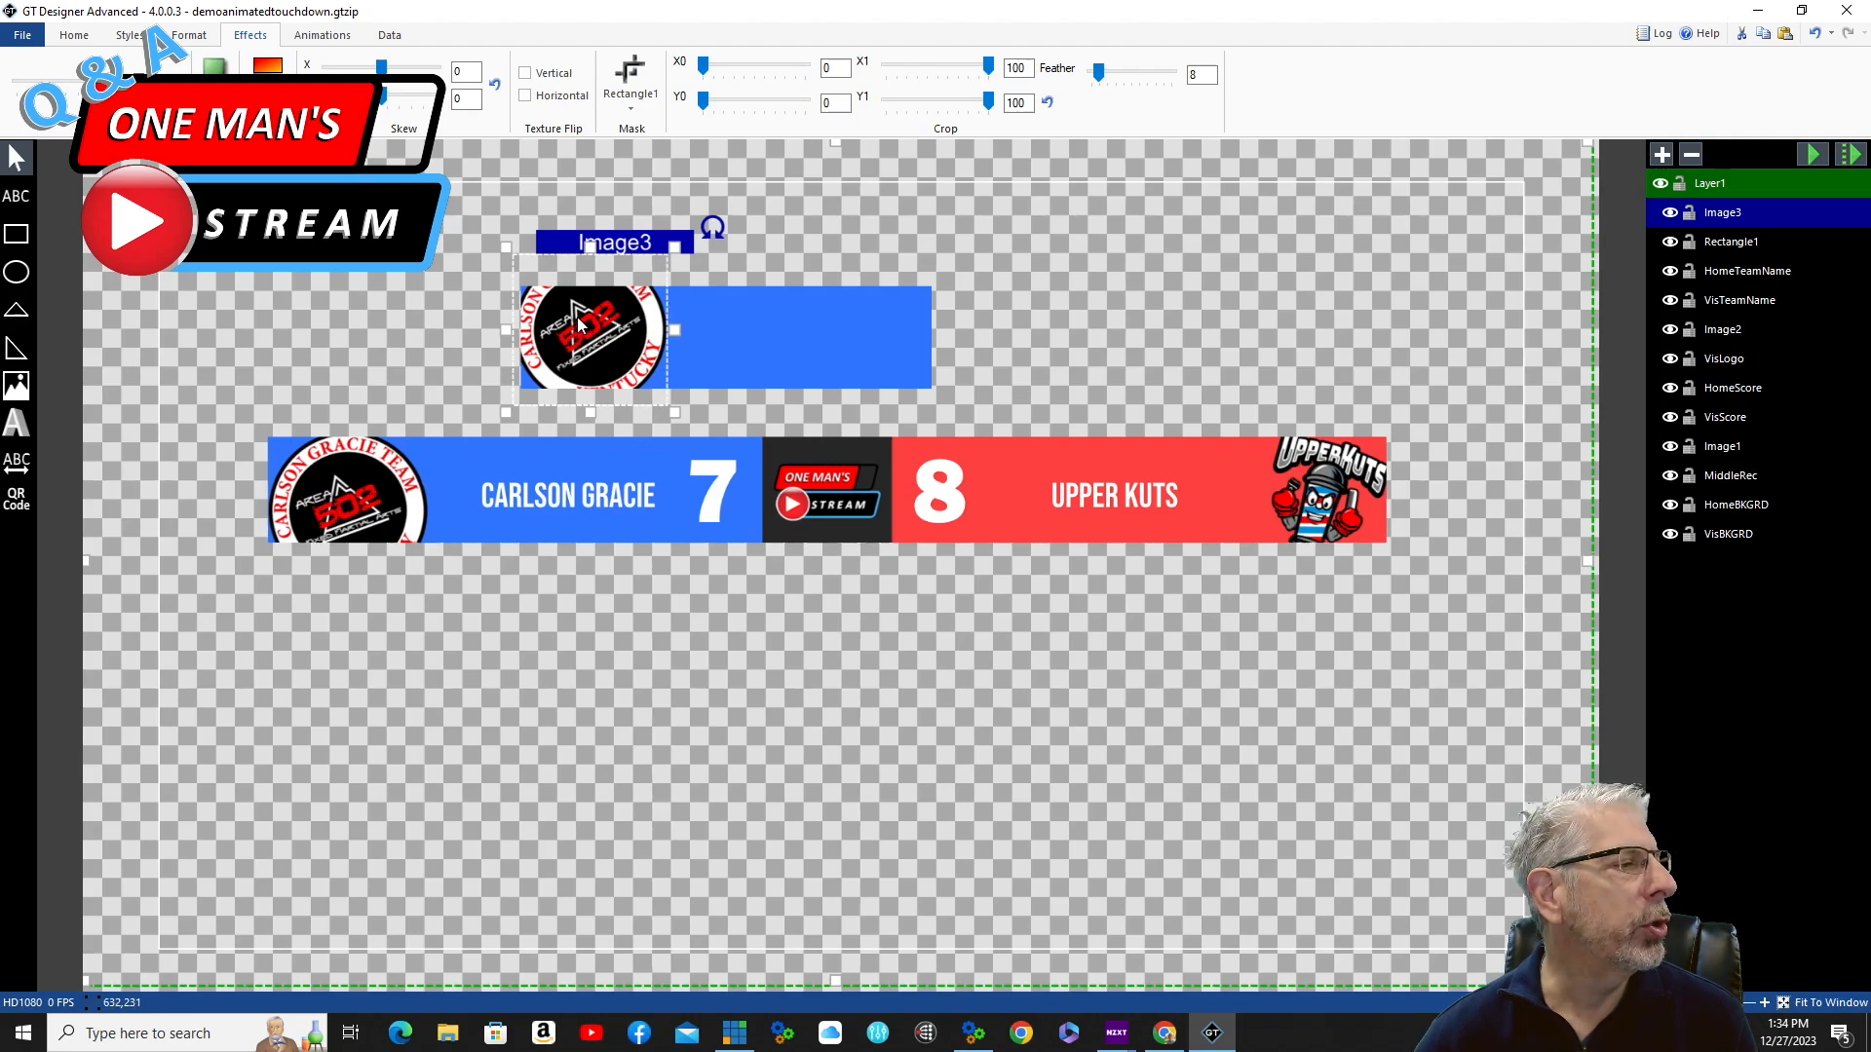
left_click_drag(581, 317, 581, 343)
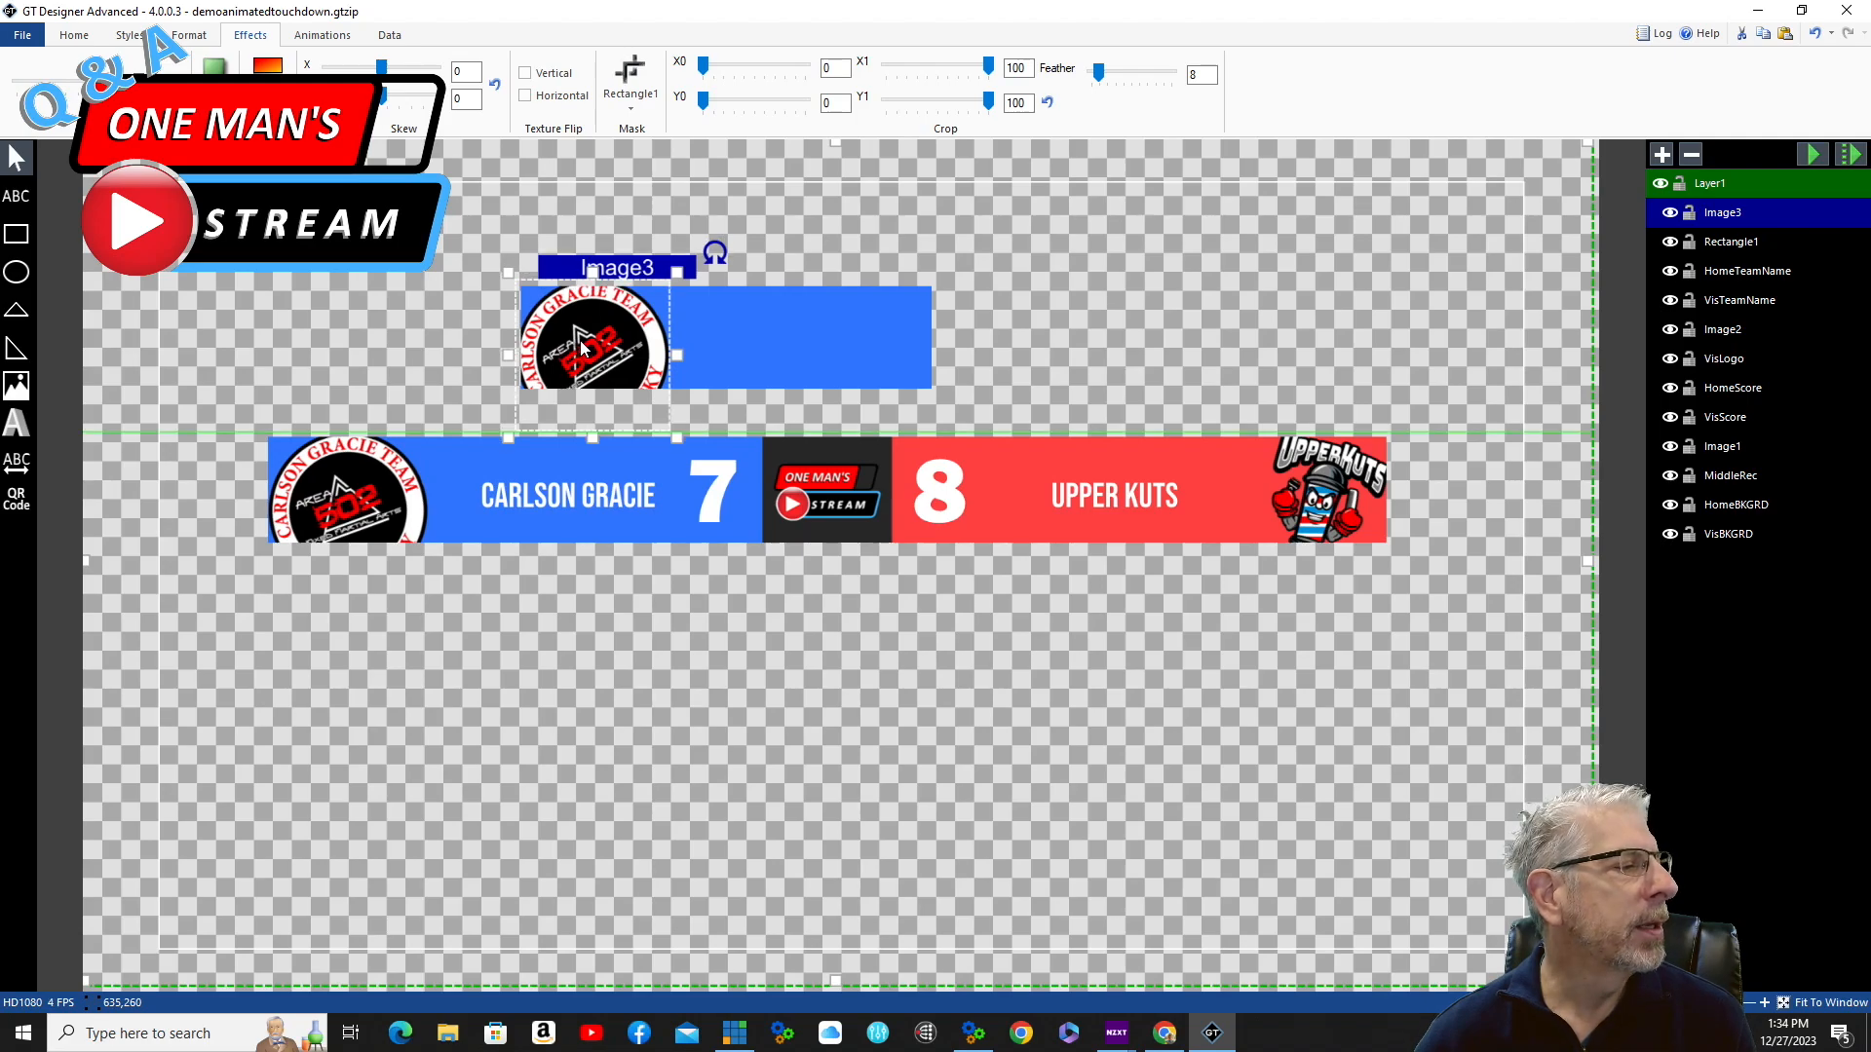
left_click(394, 302)
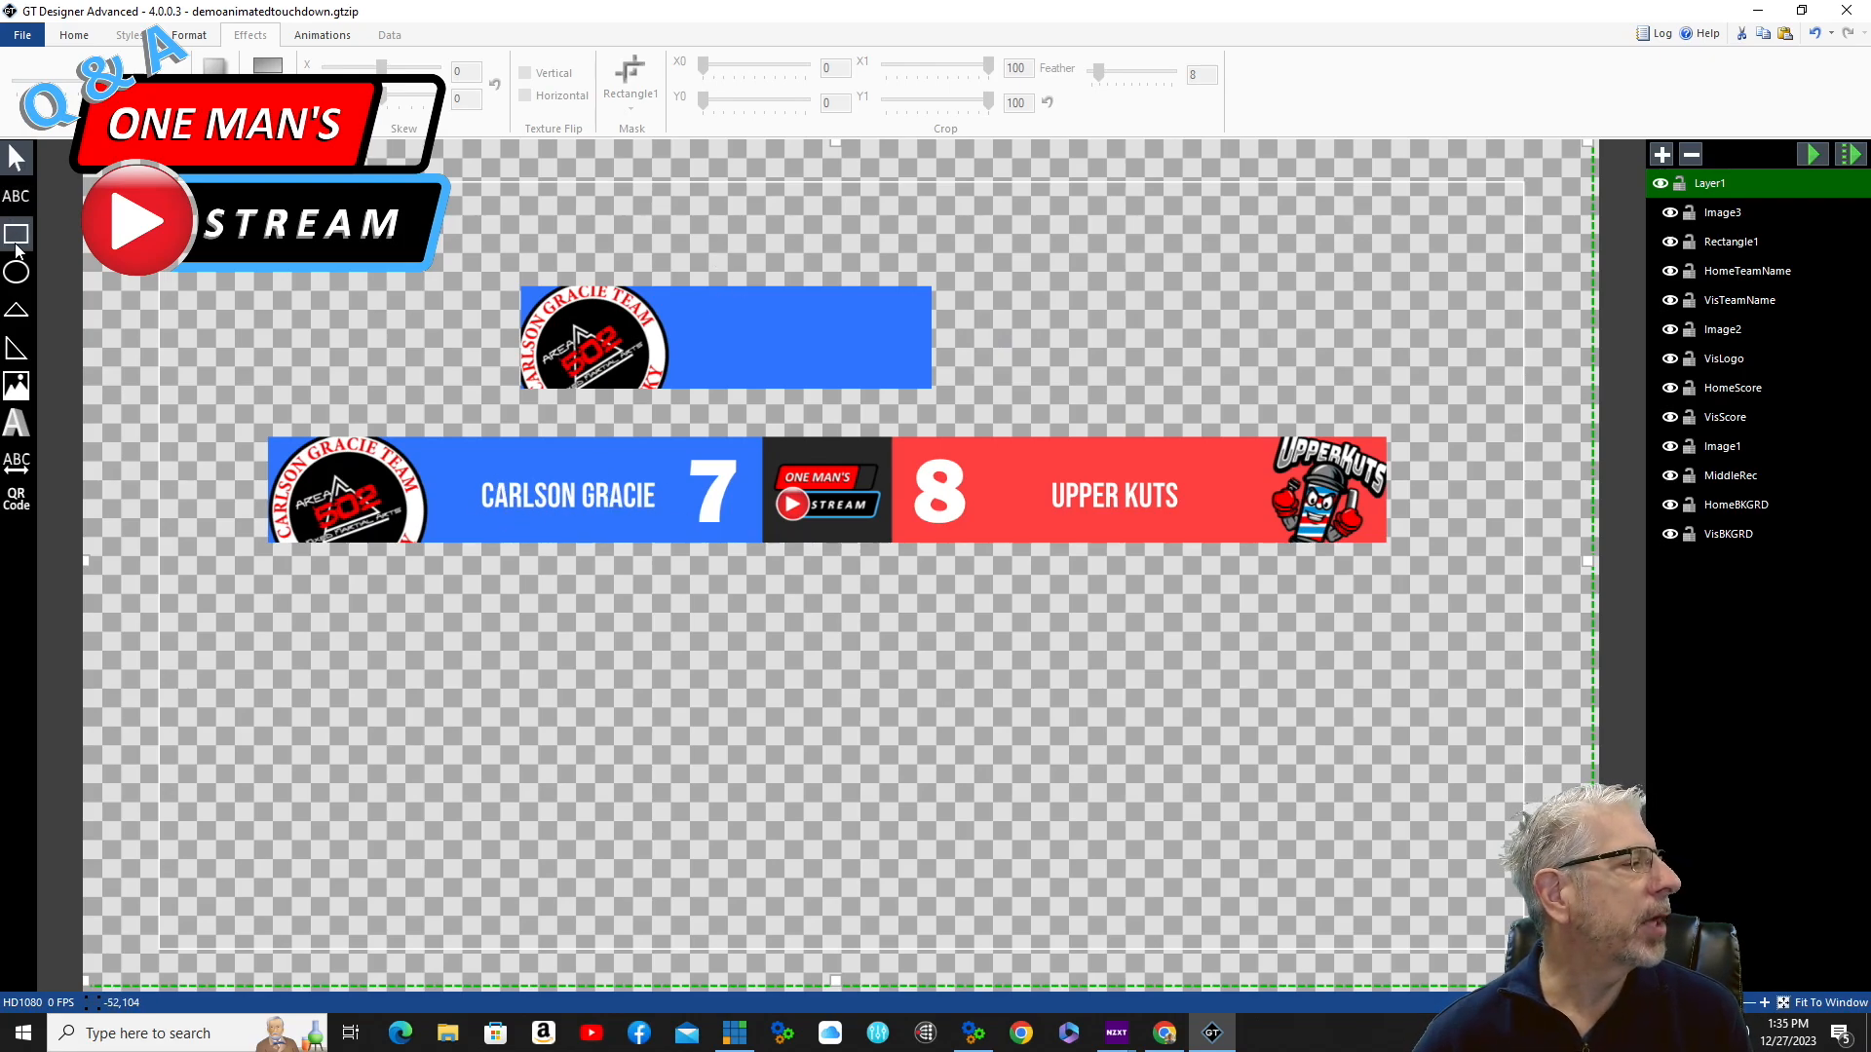
Draw a text block on the new blue rectangle, just right of the logo
left_click(18, 198)
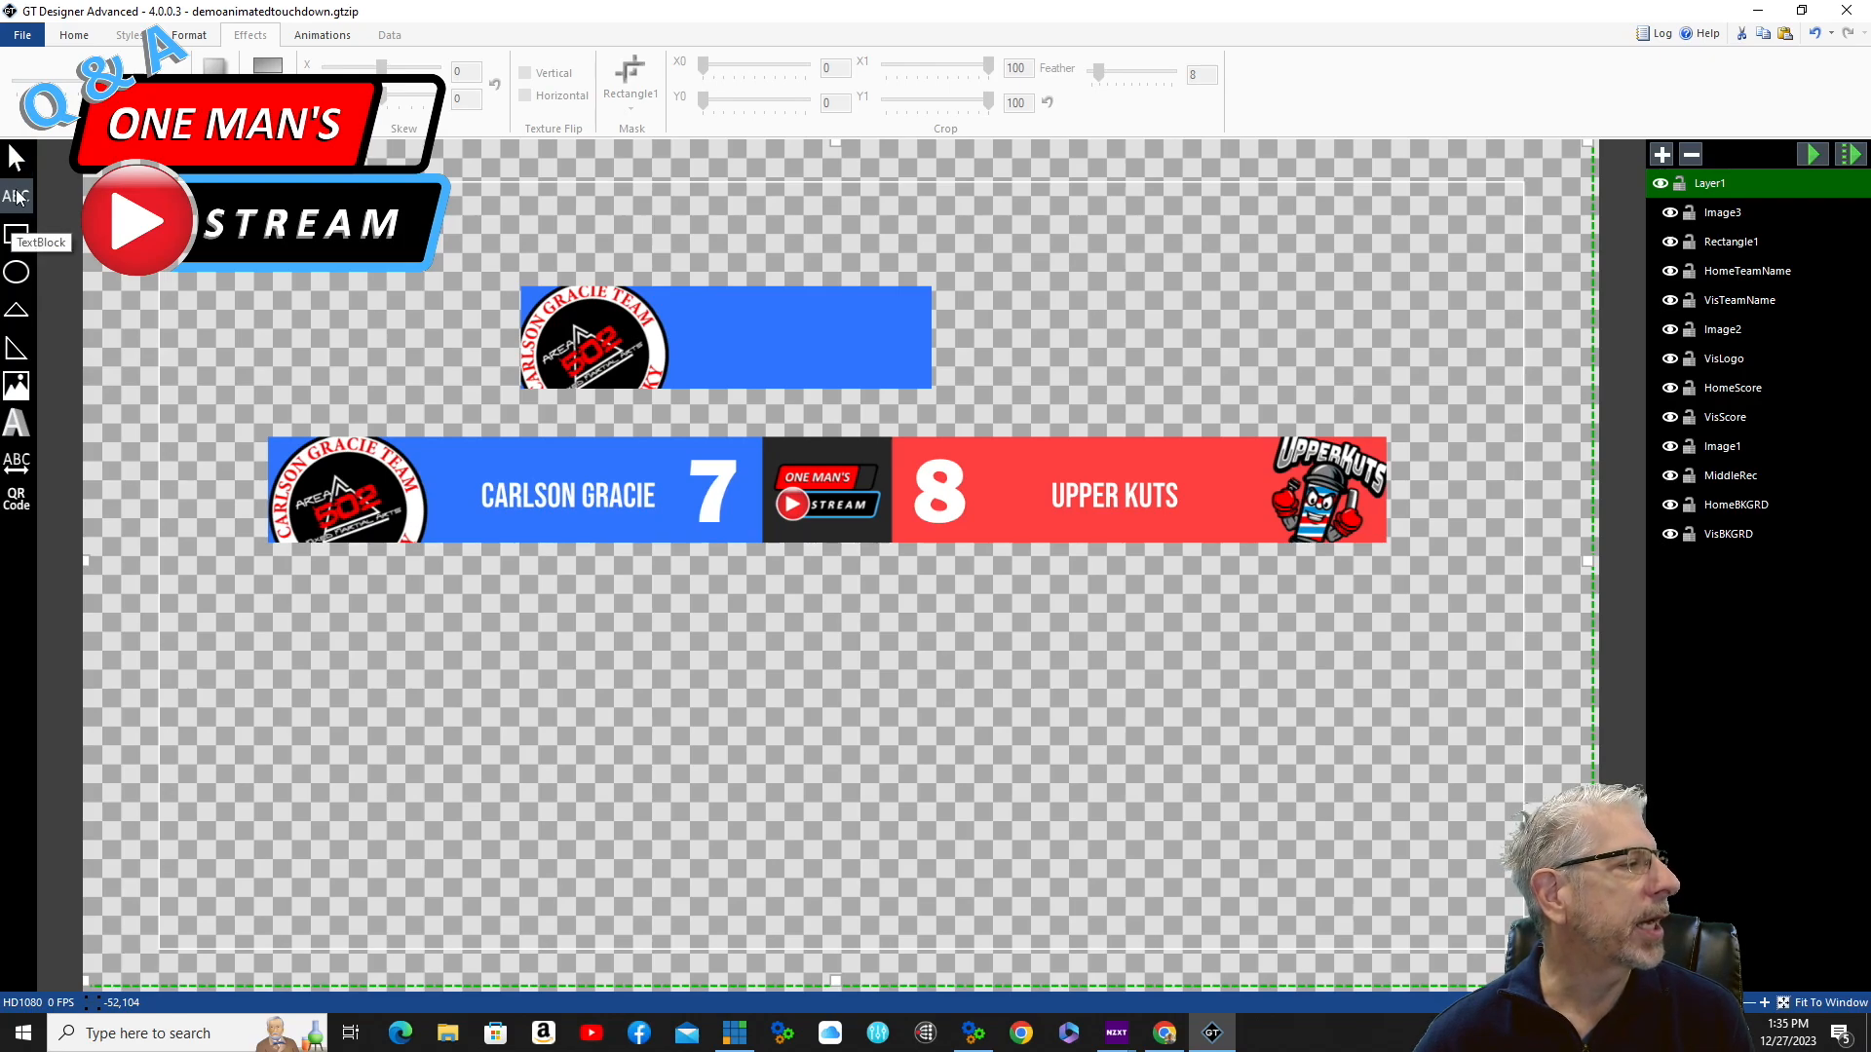
left_click(697, 312)
left_click_drag(717, 313, 827, 360)
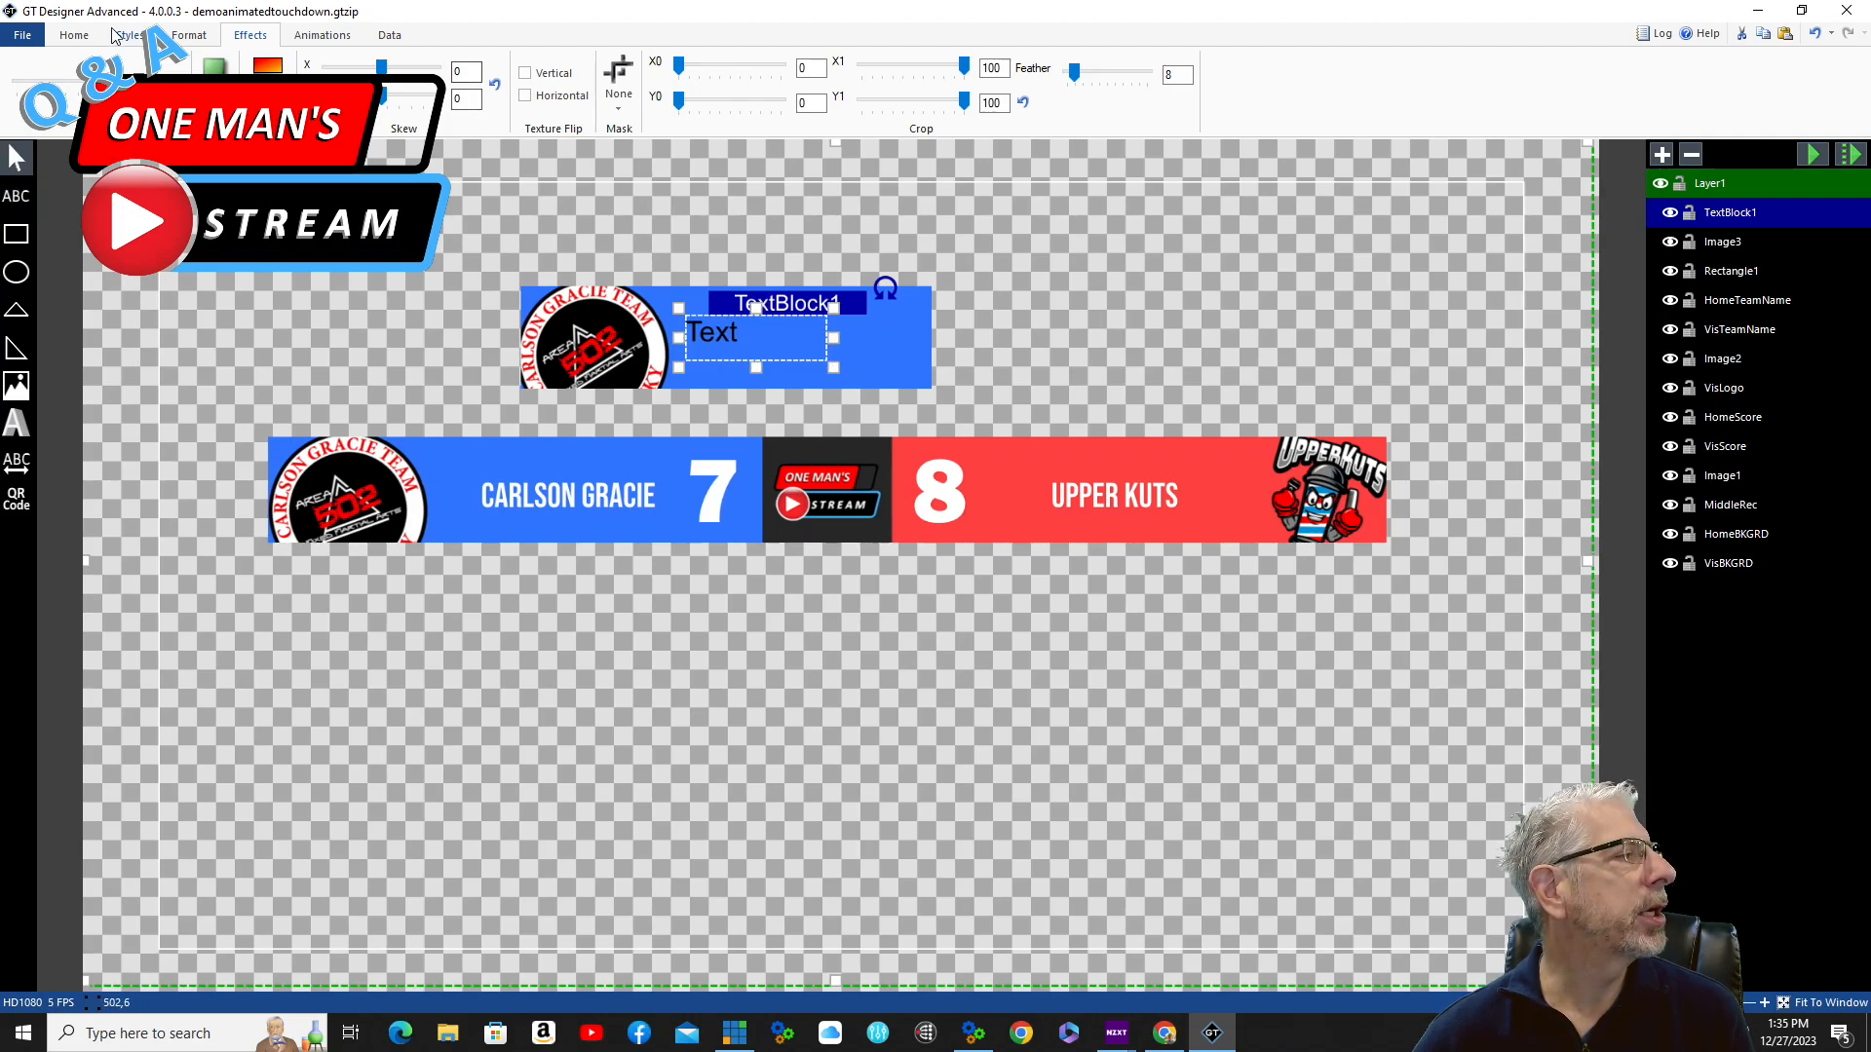
Centre the new block's text horizontally and vertically, and set its auto-size mode to Shrink
left_click(77, 37)
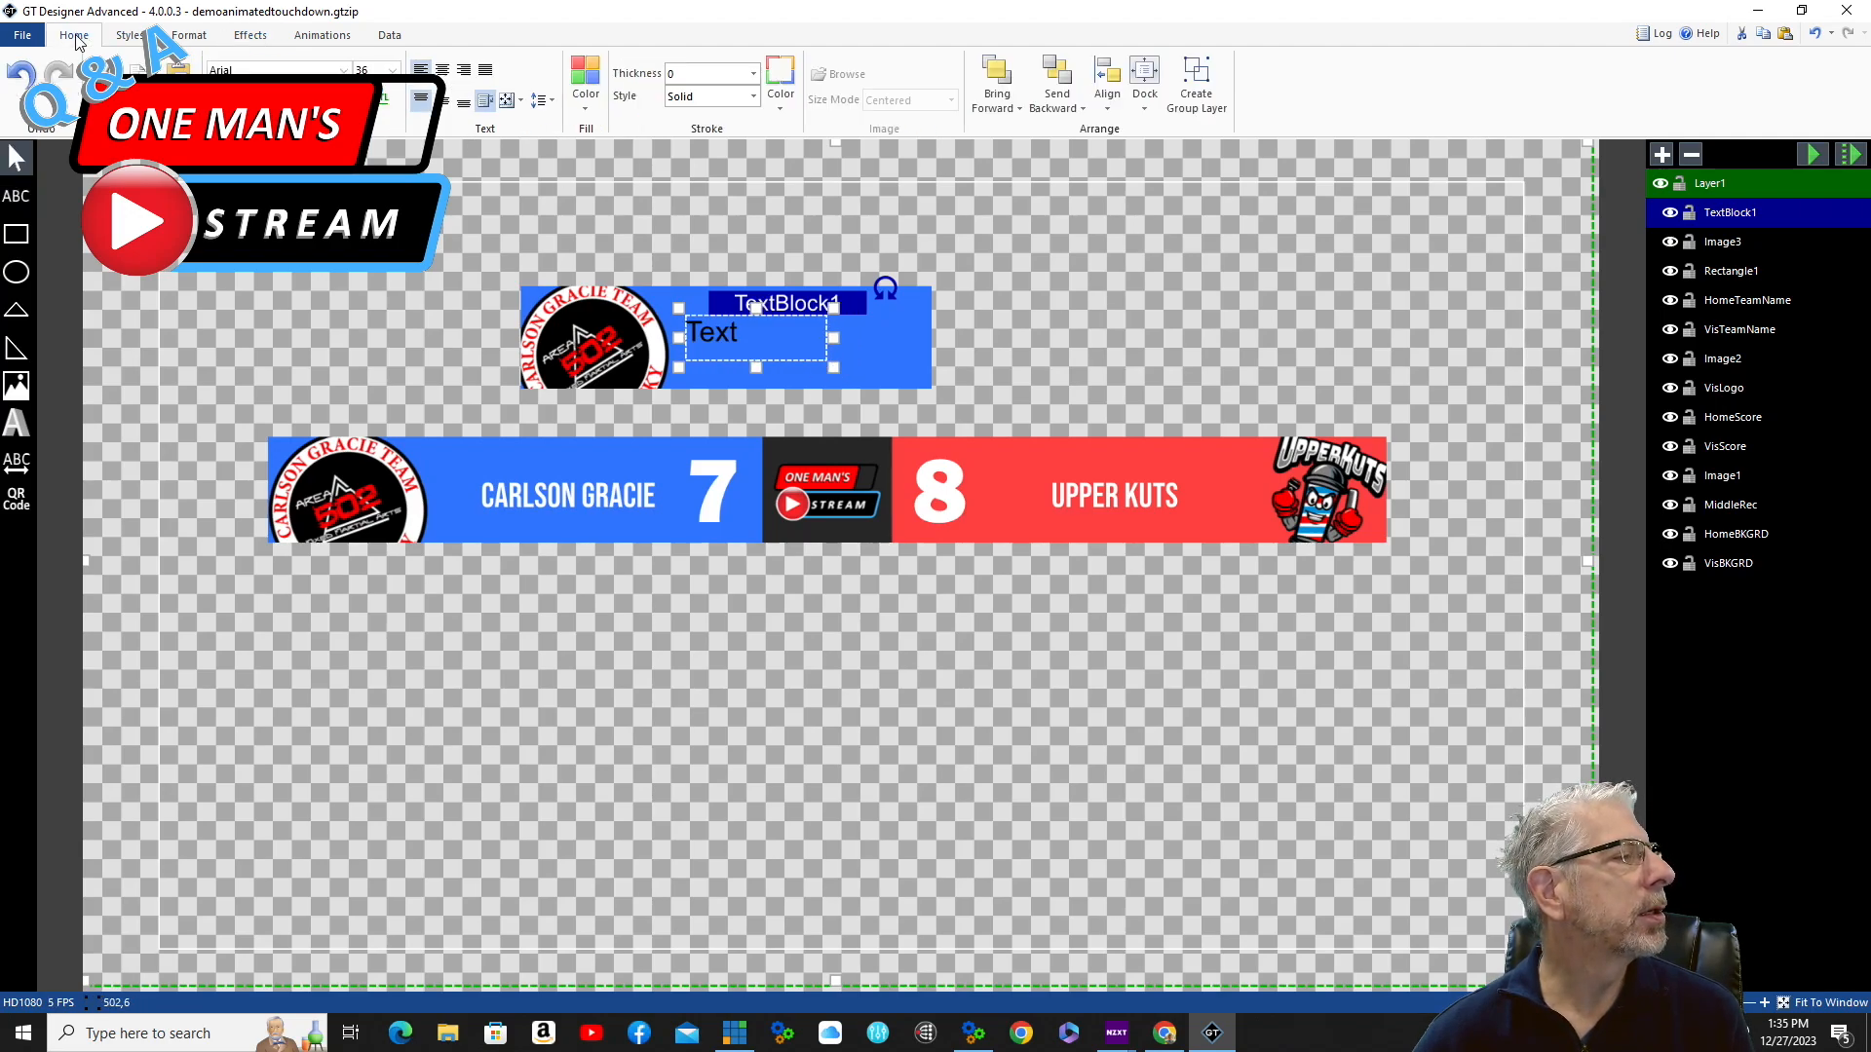
left_click(441, 69)
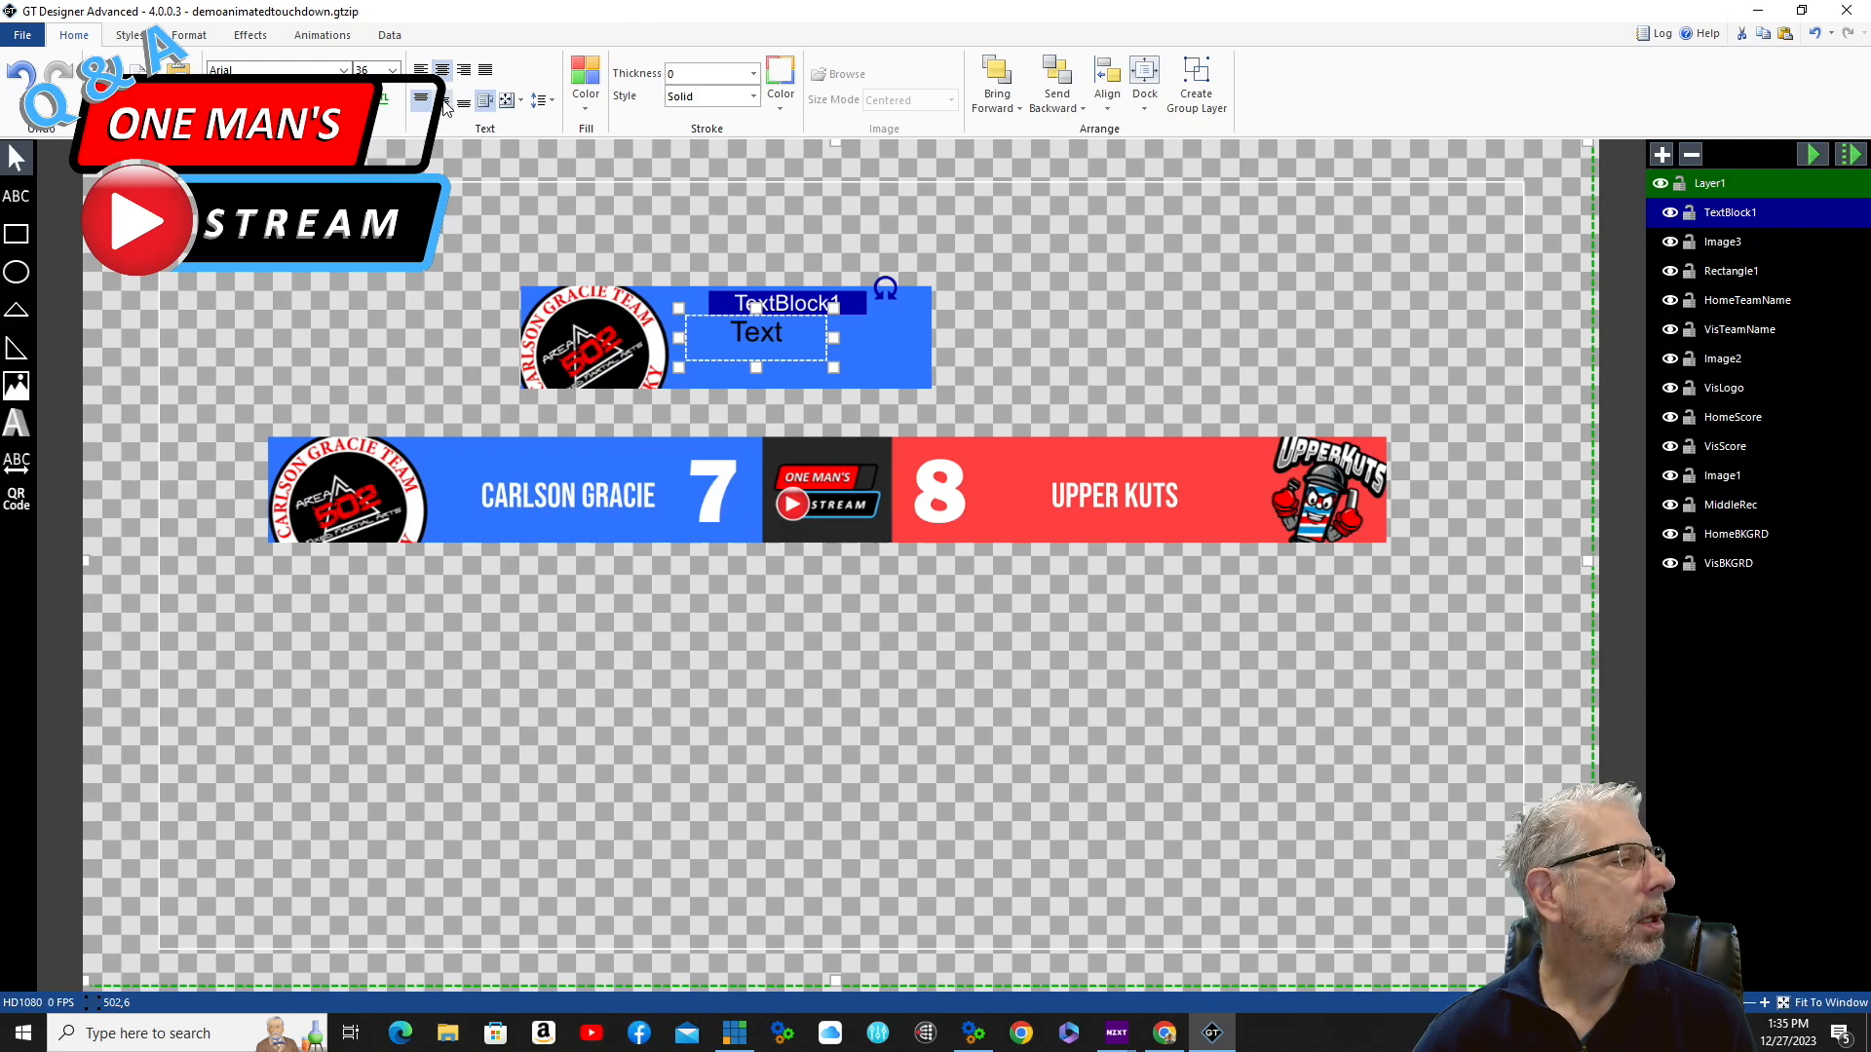
left_click(443, 102)
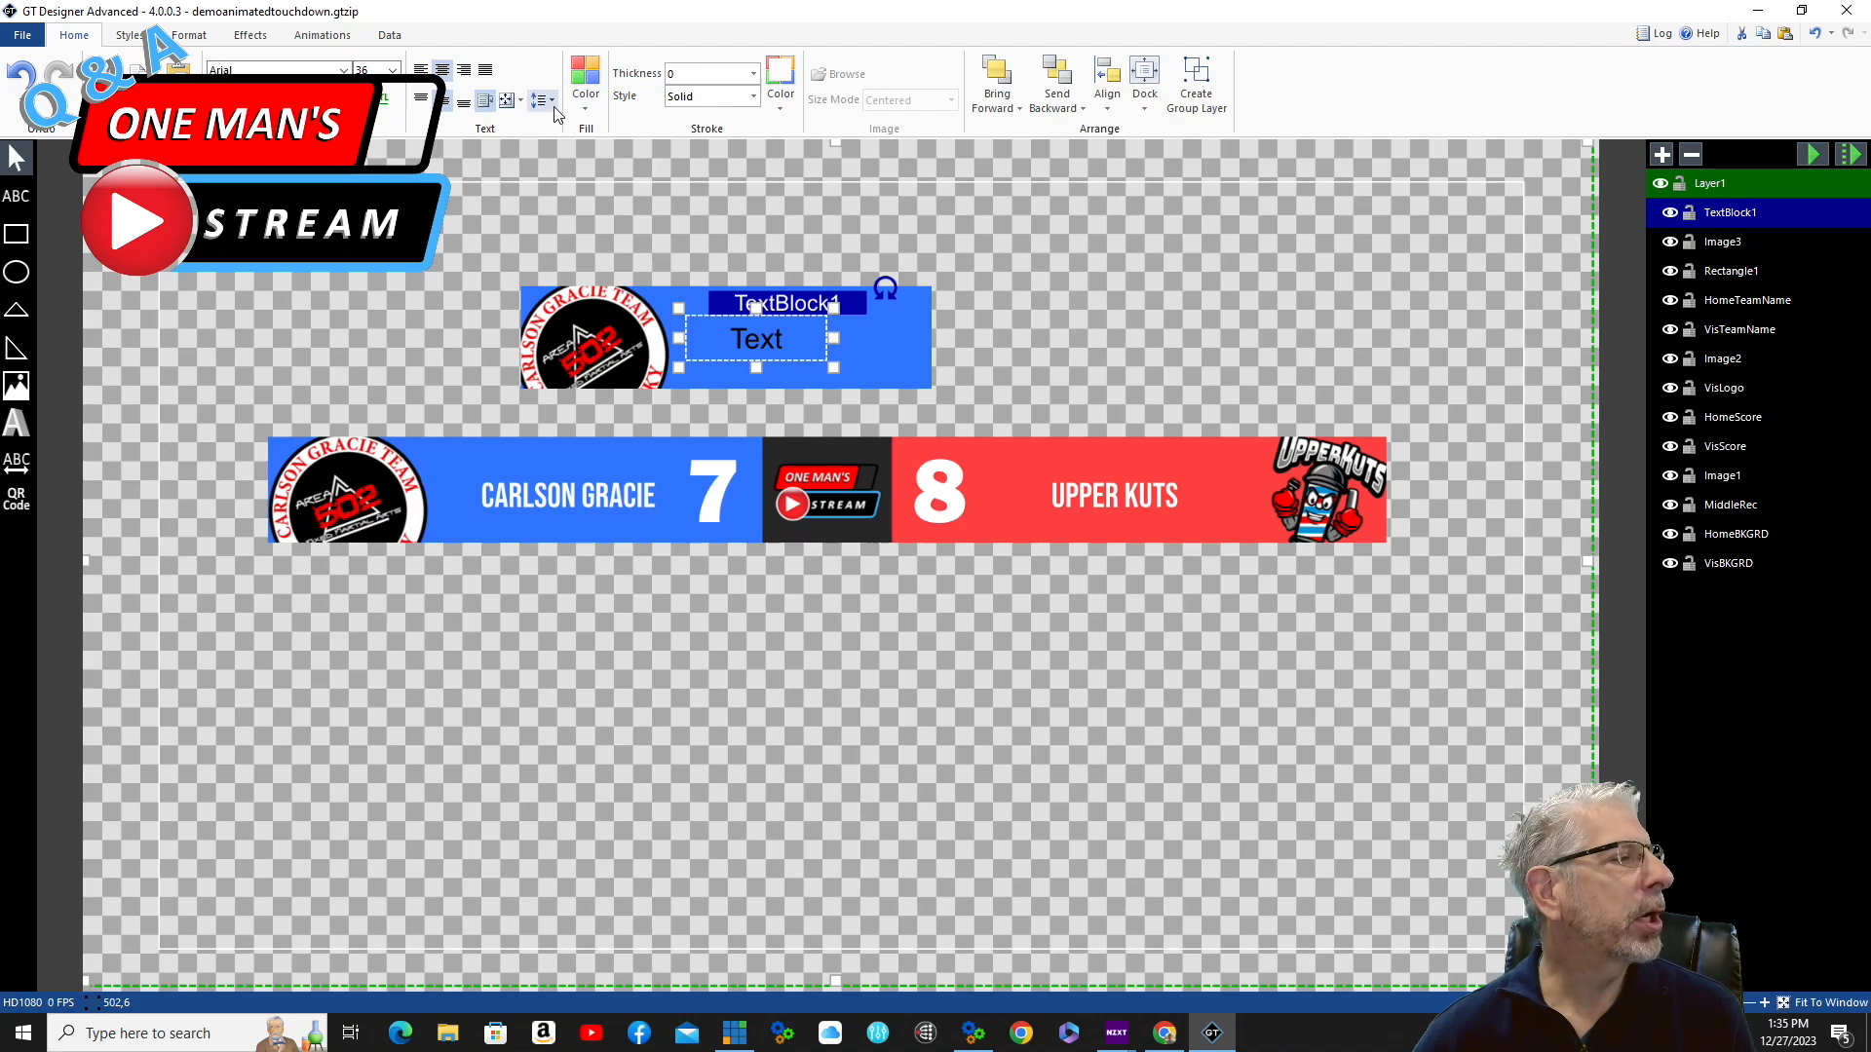
left_click(520, 101)
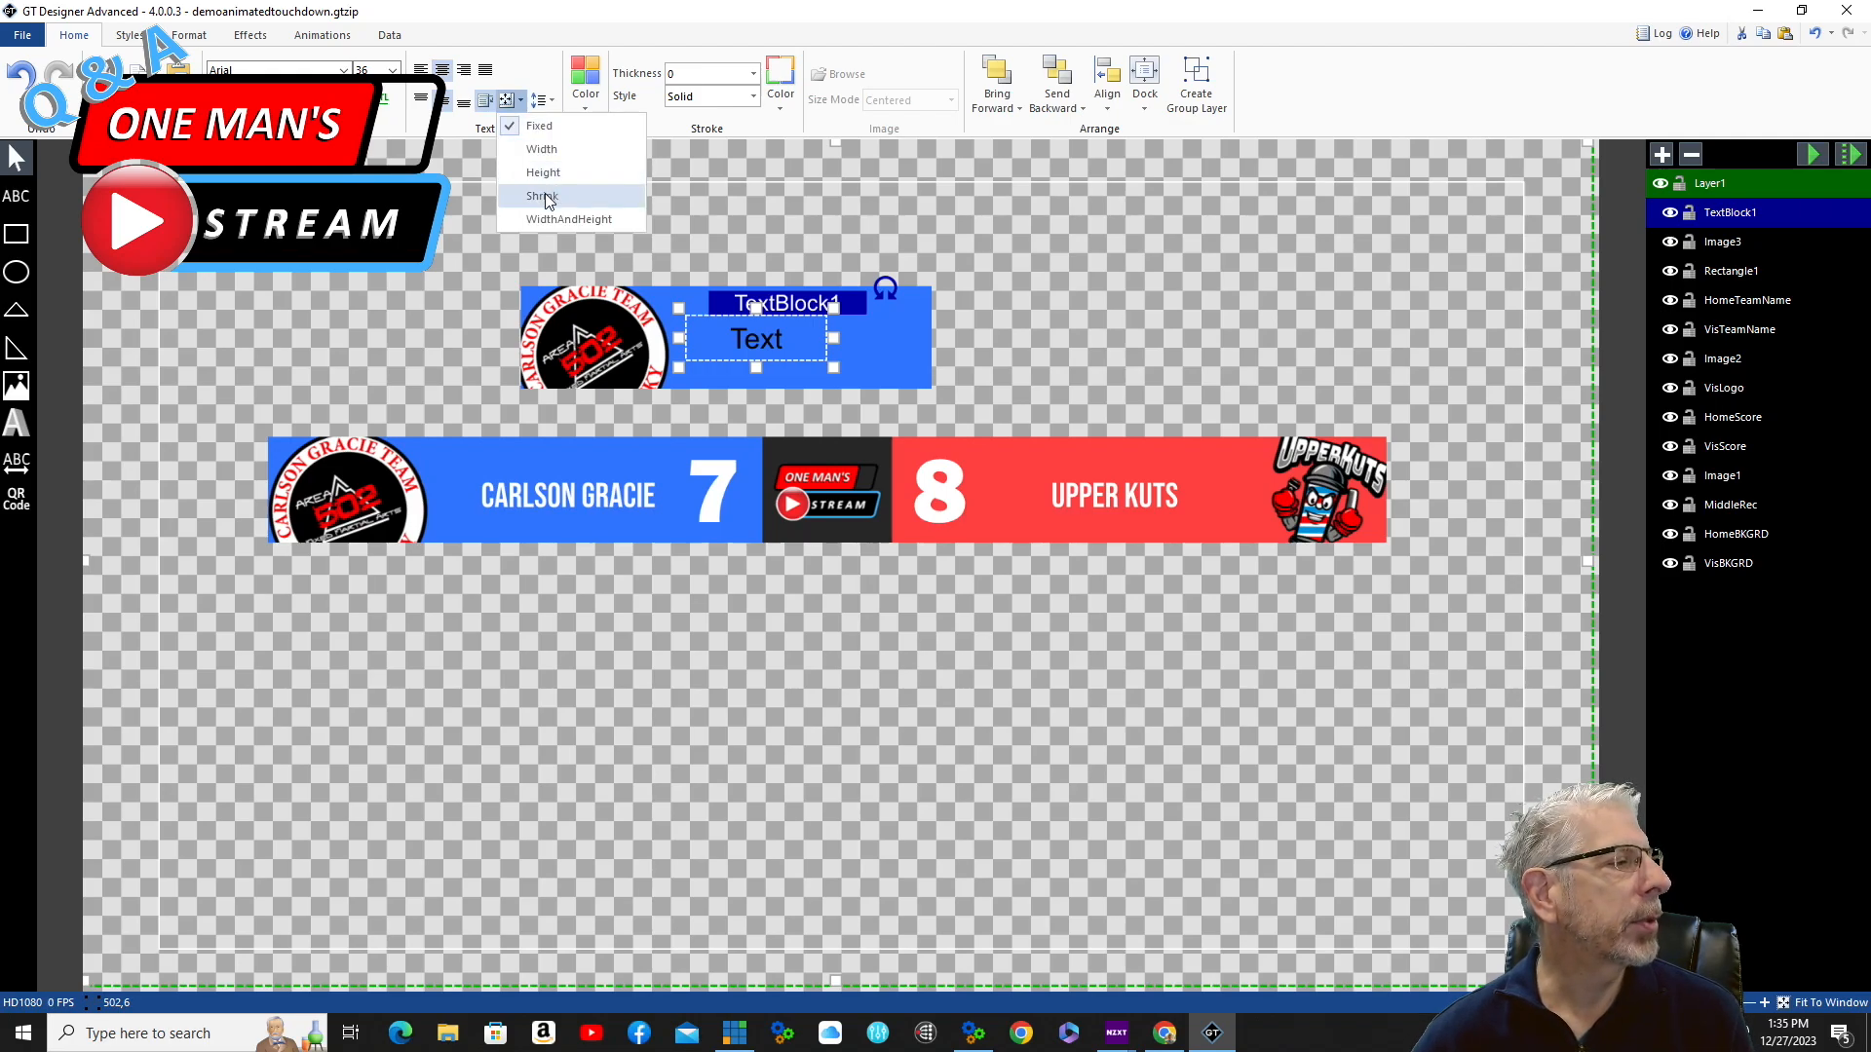
left_click(545, 200)
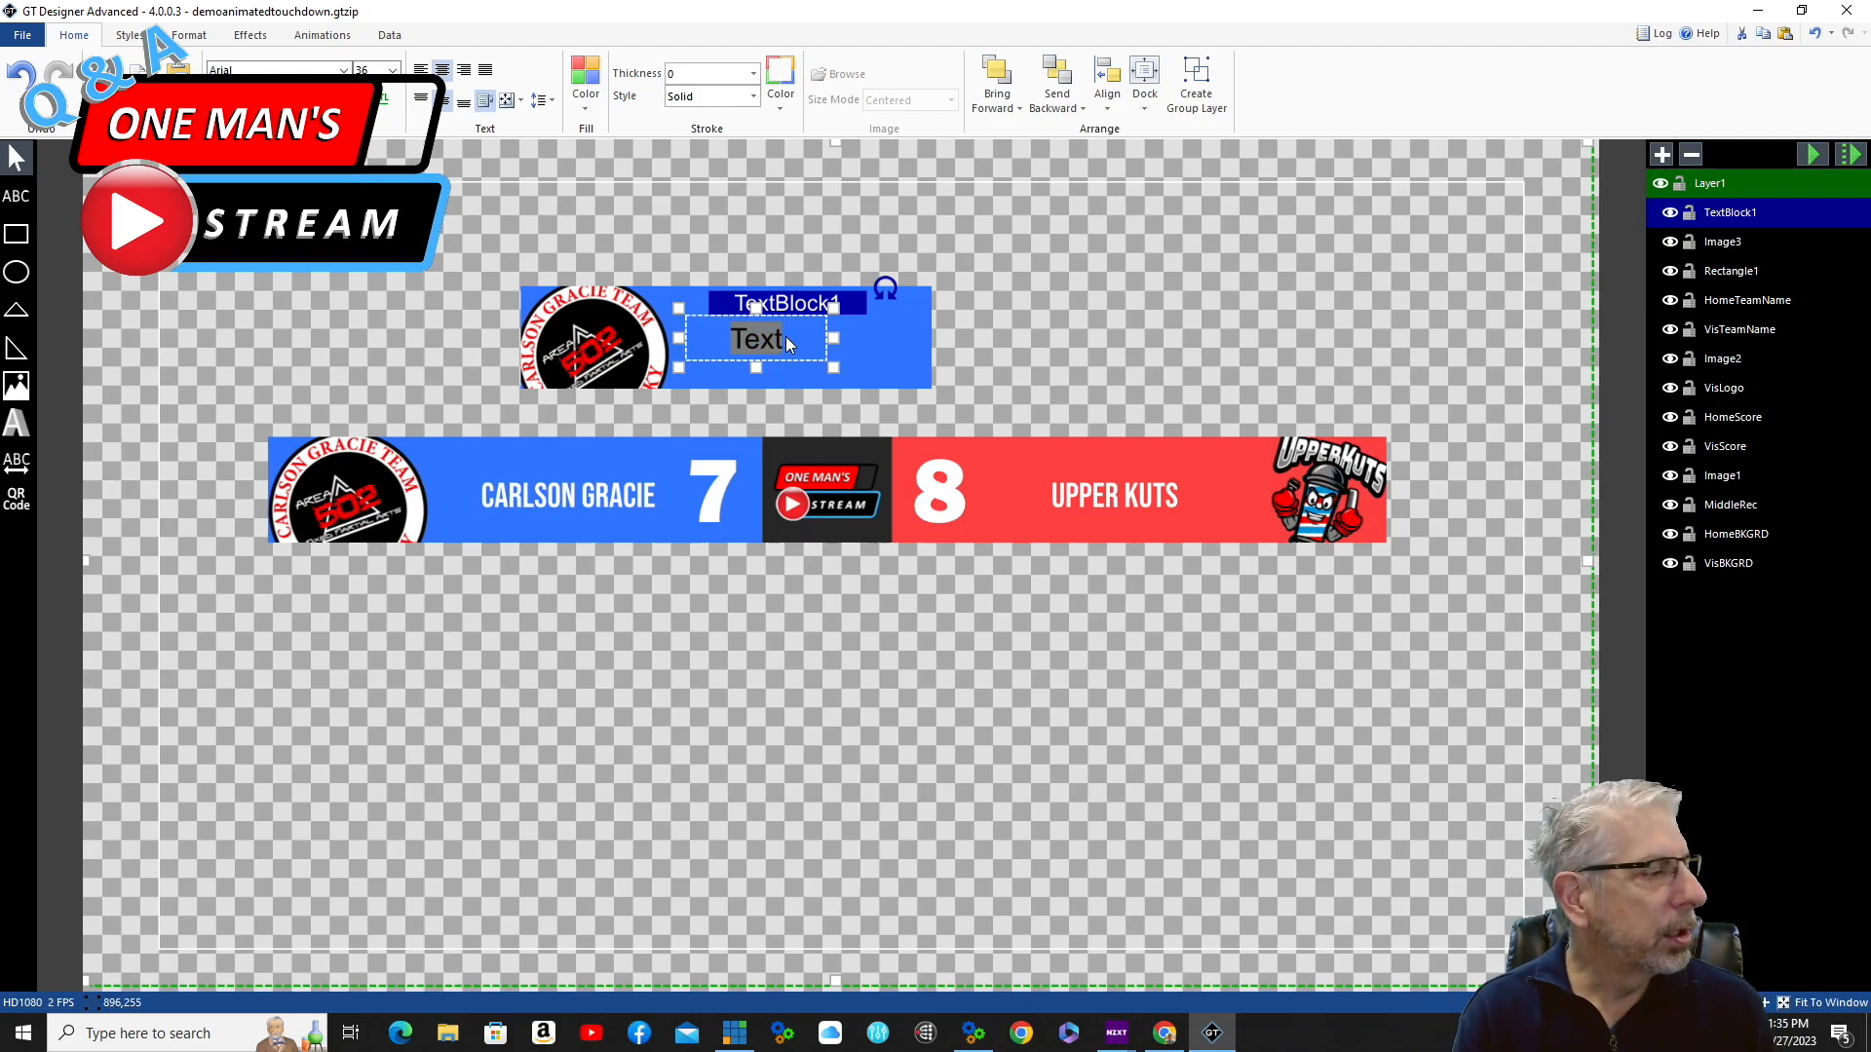
Replace the text block's placeholder with "CARLSON GRACIE"
type("CARLSON")
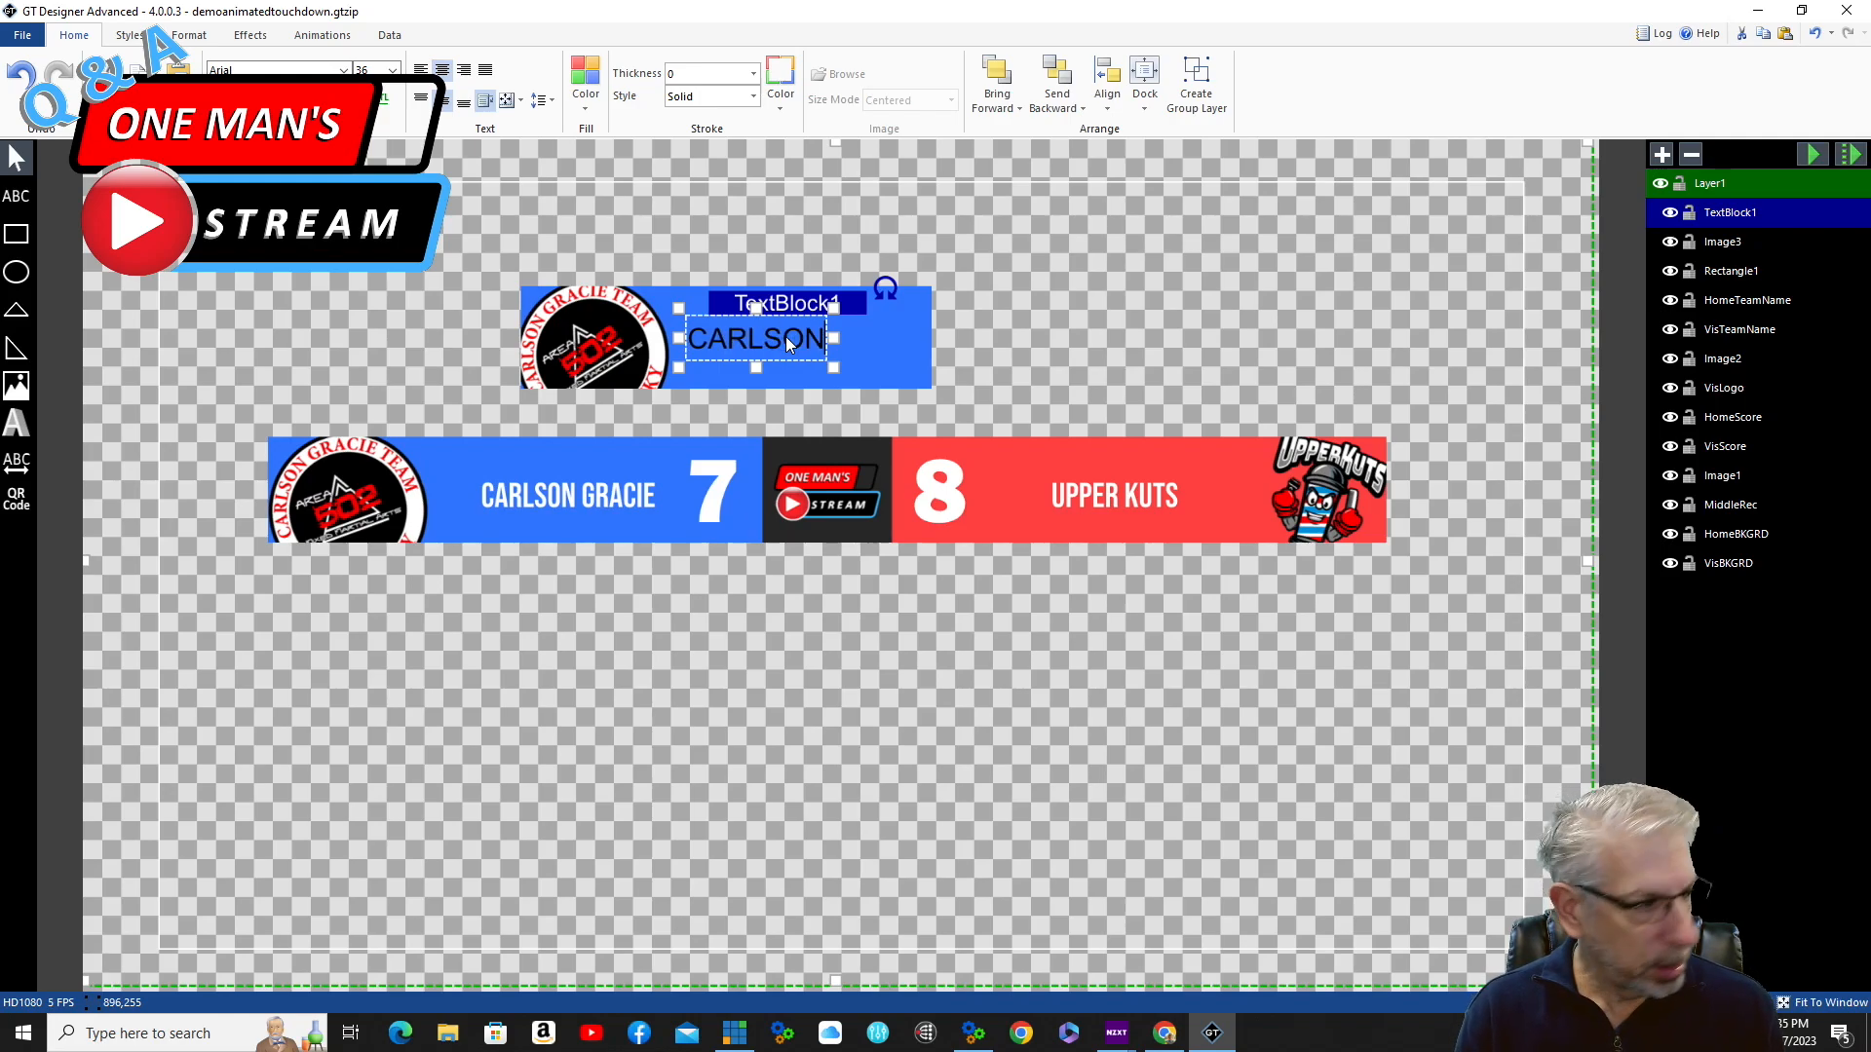
type(" GRACIE")
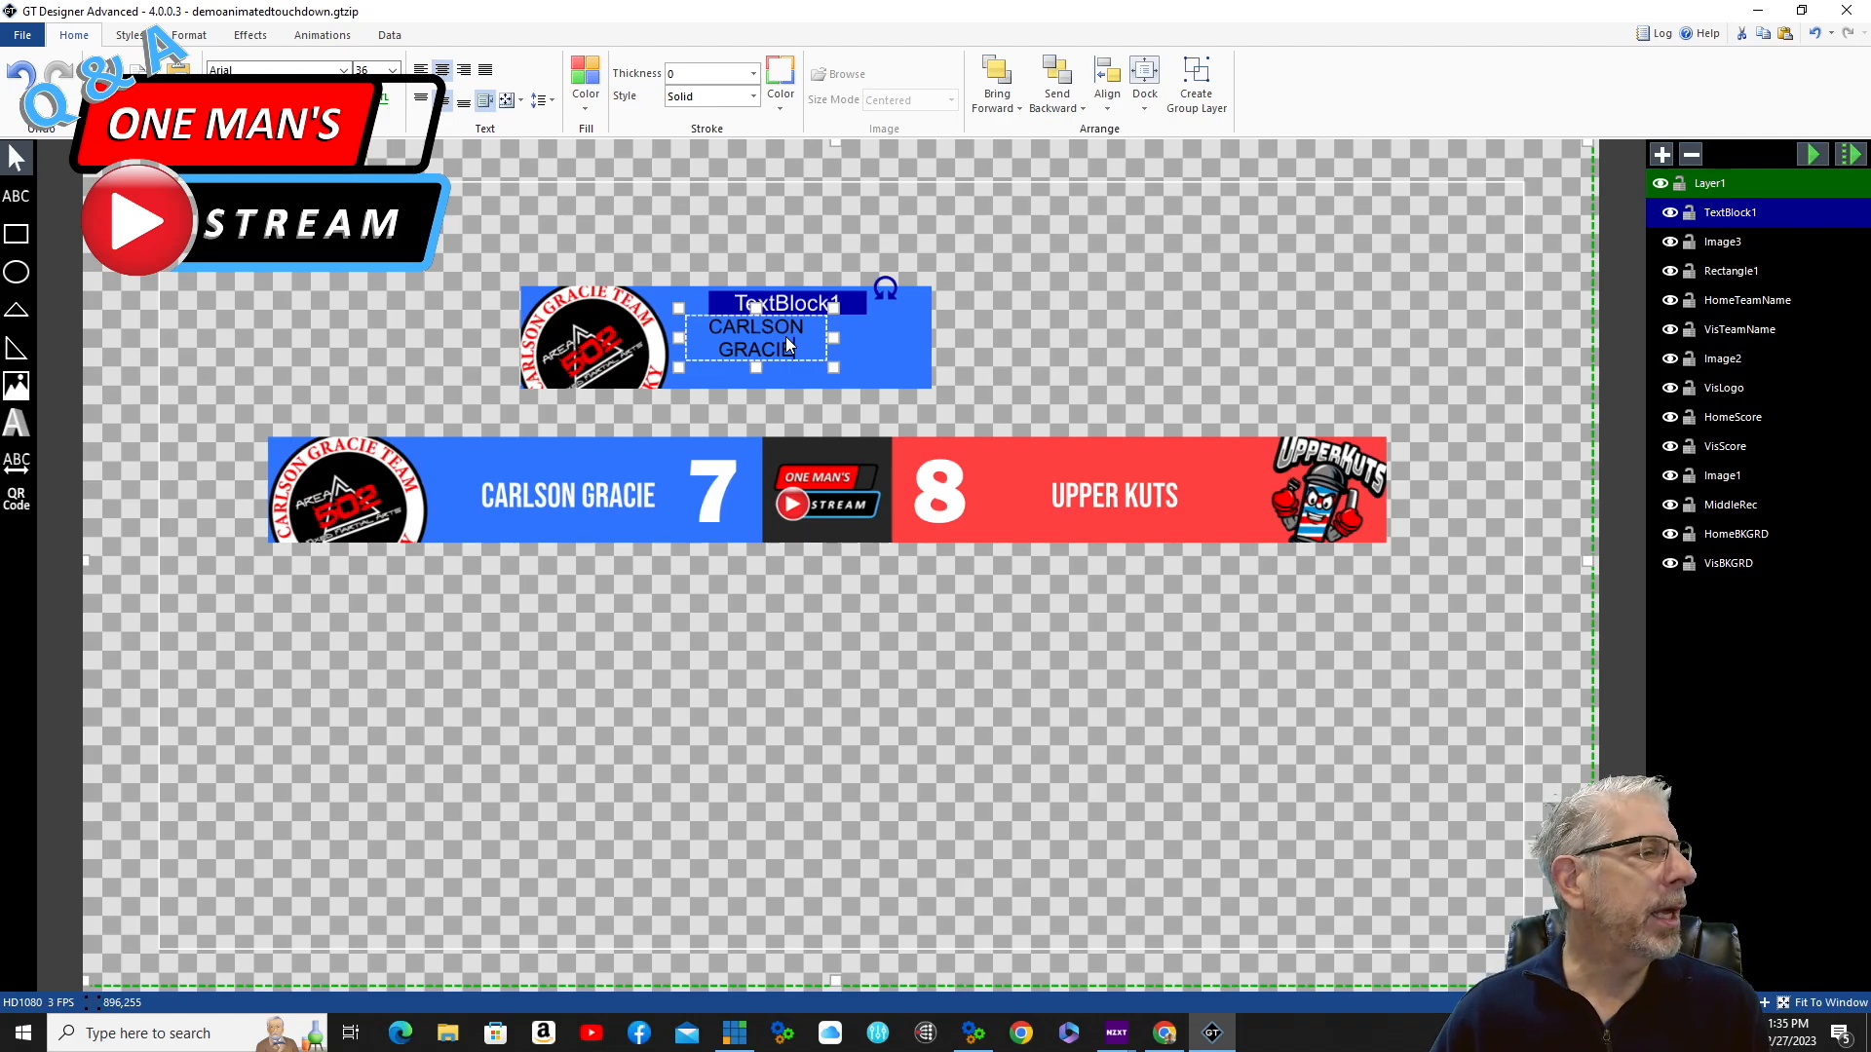
mouse_move(834, 338)
left_mouse_down()
mouse_move(883, 343)
mouse_move(836, 343)
left_mouse_up()
Set the CARLSON GRACIE text on the new rectangle to font size 20 and colour it white
left_click(392, 70)
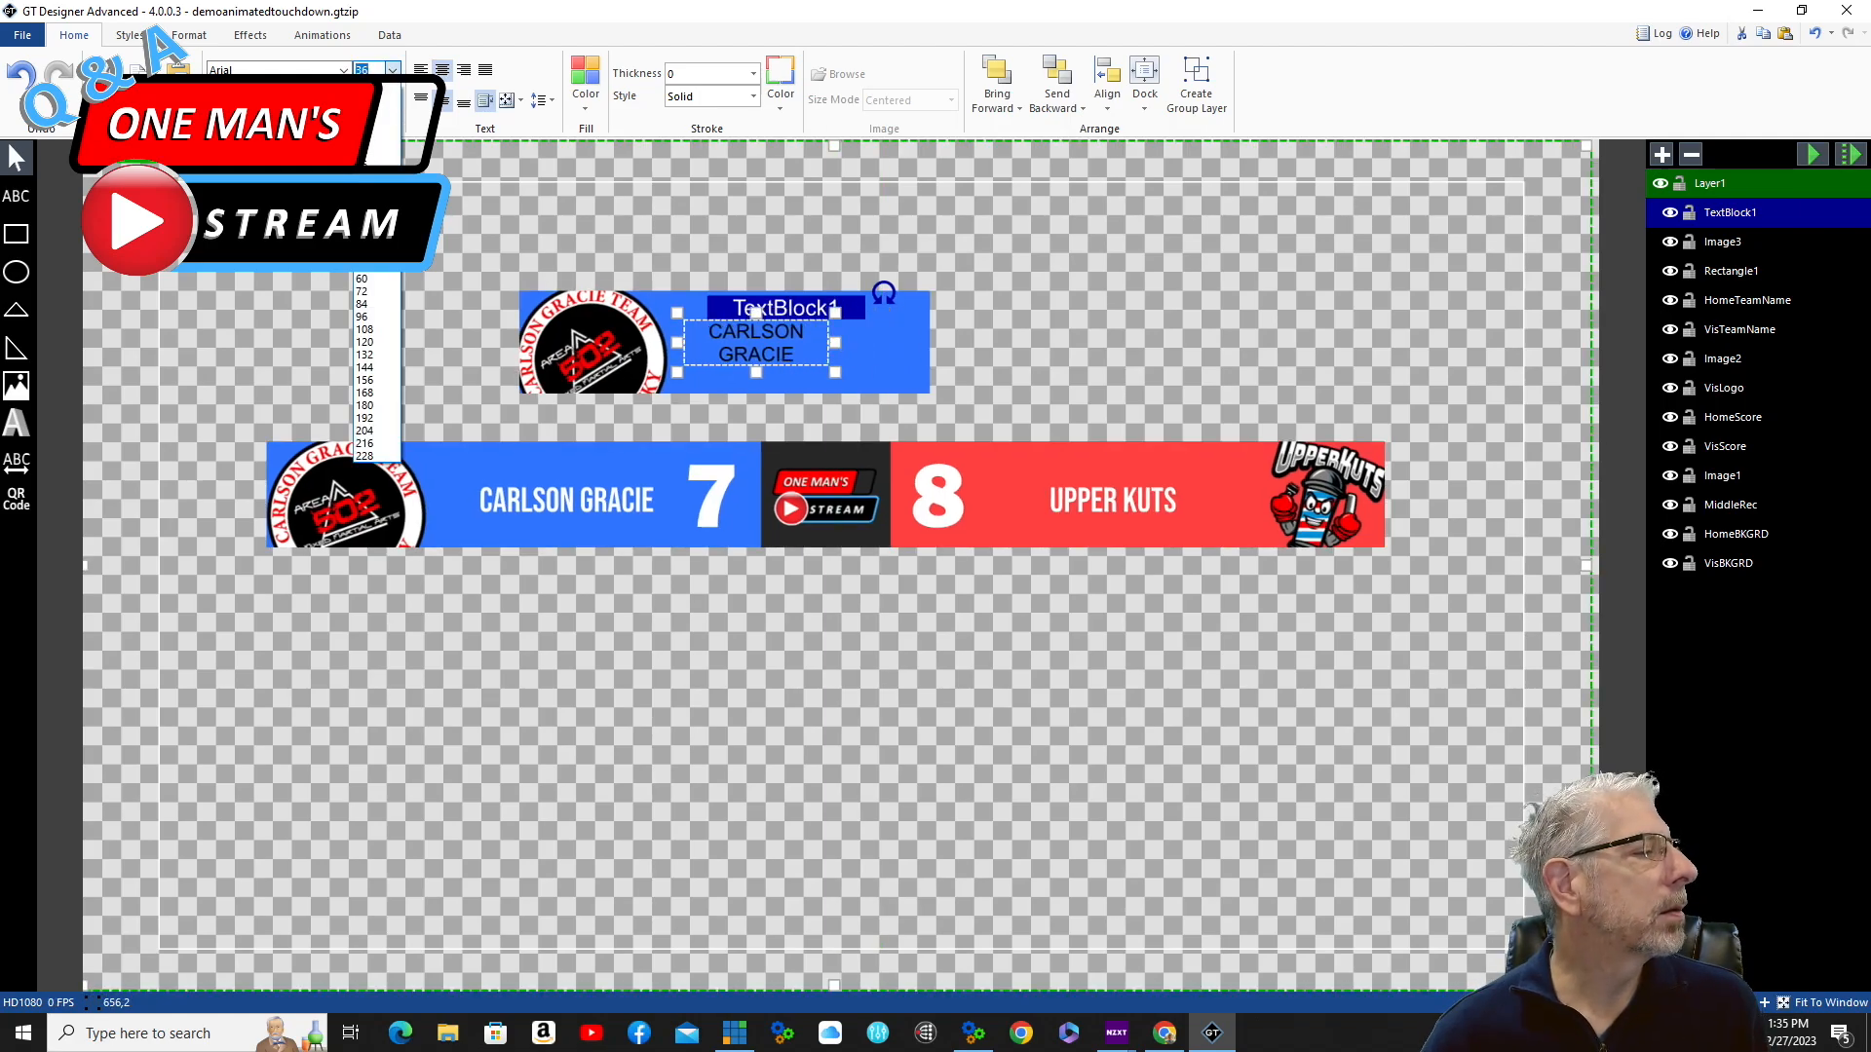
left_click(374, 178)
left_click(393, 71)
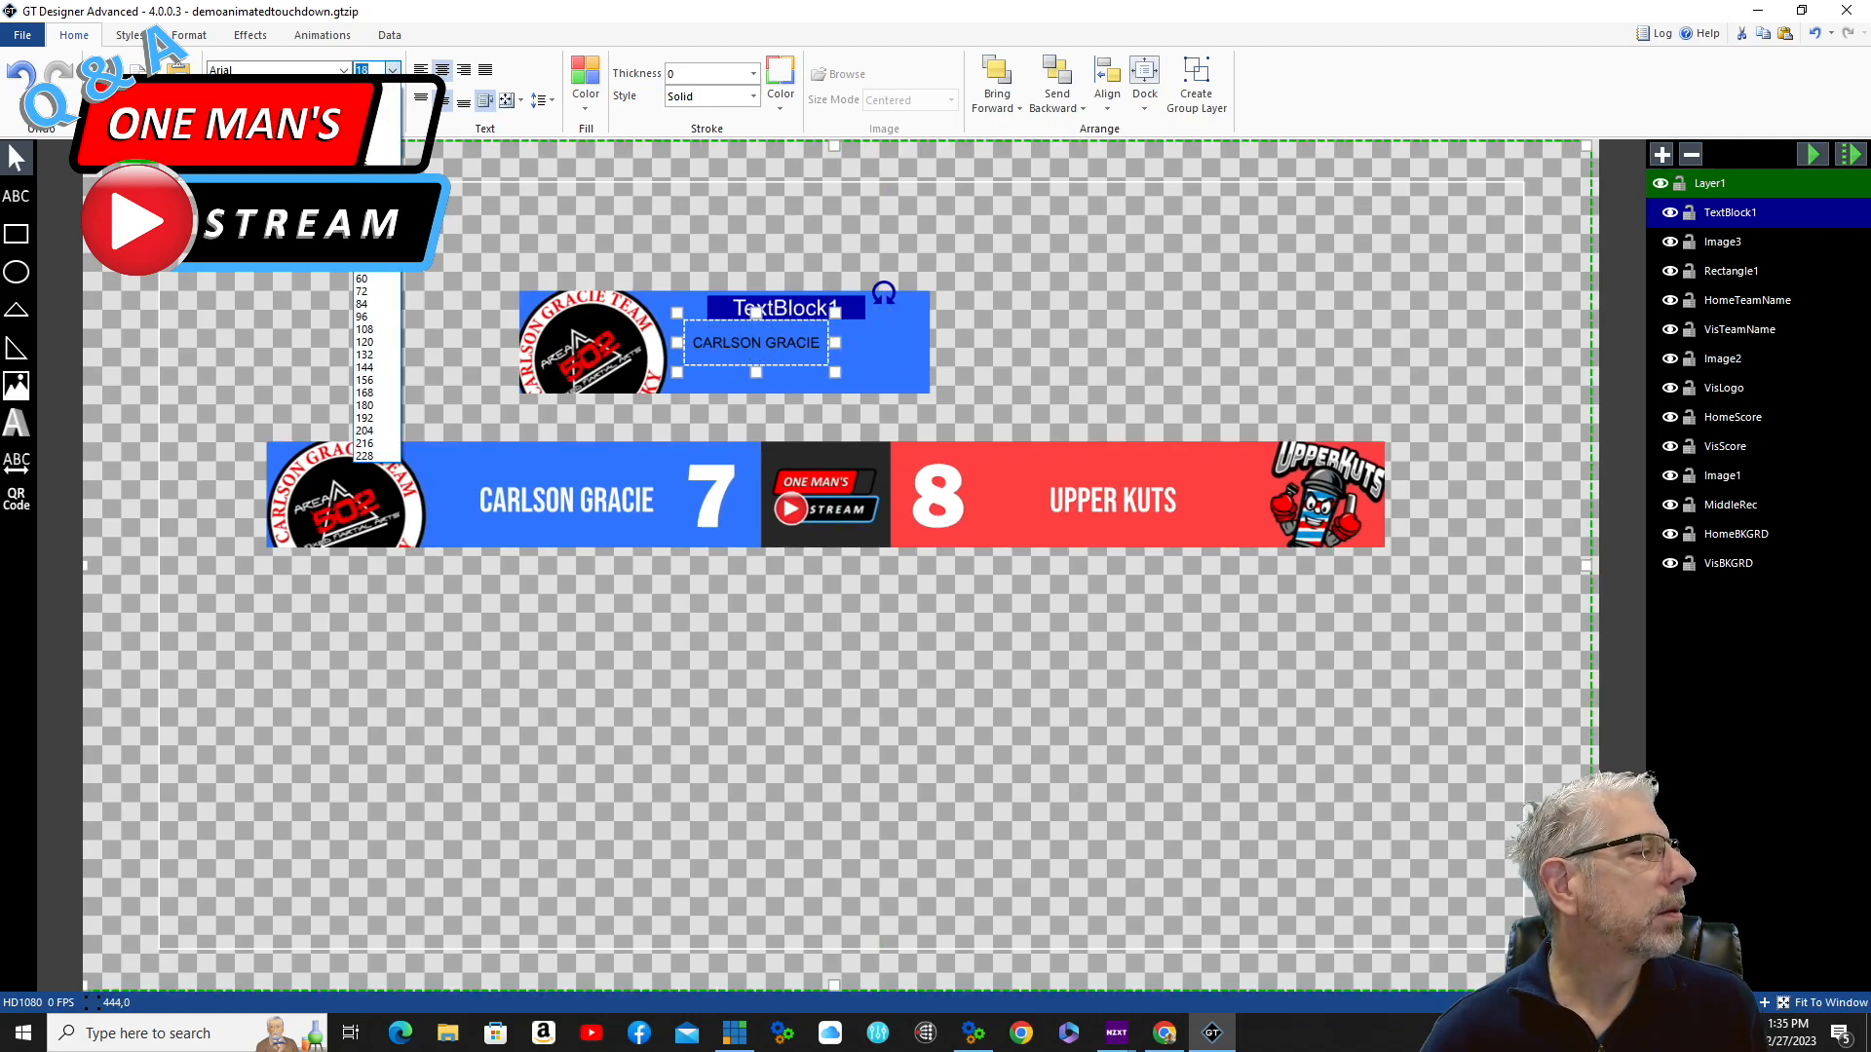
left_click(374, 190)
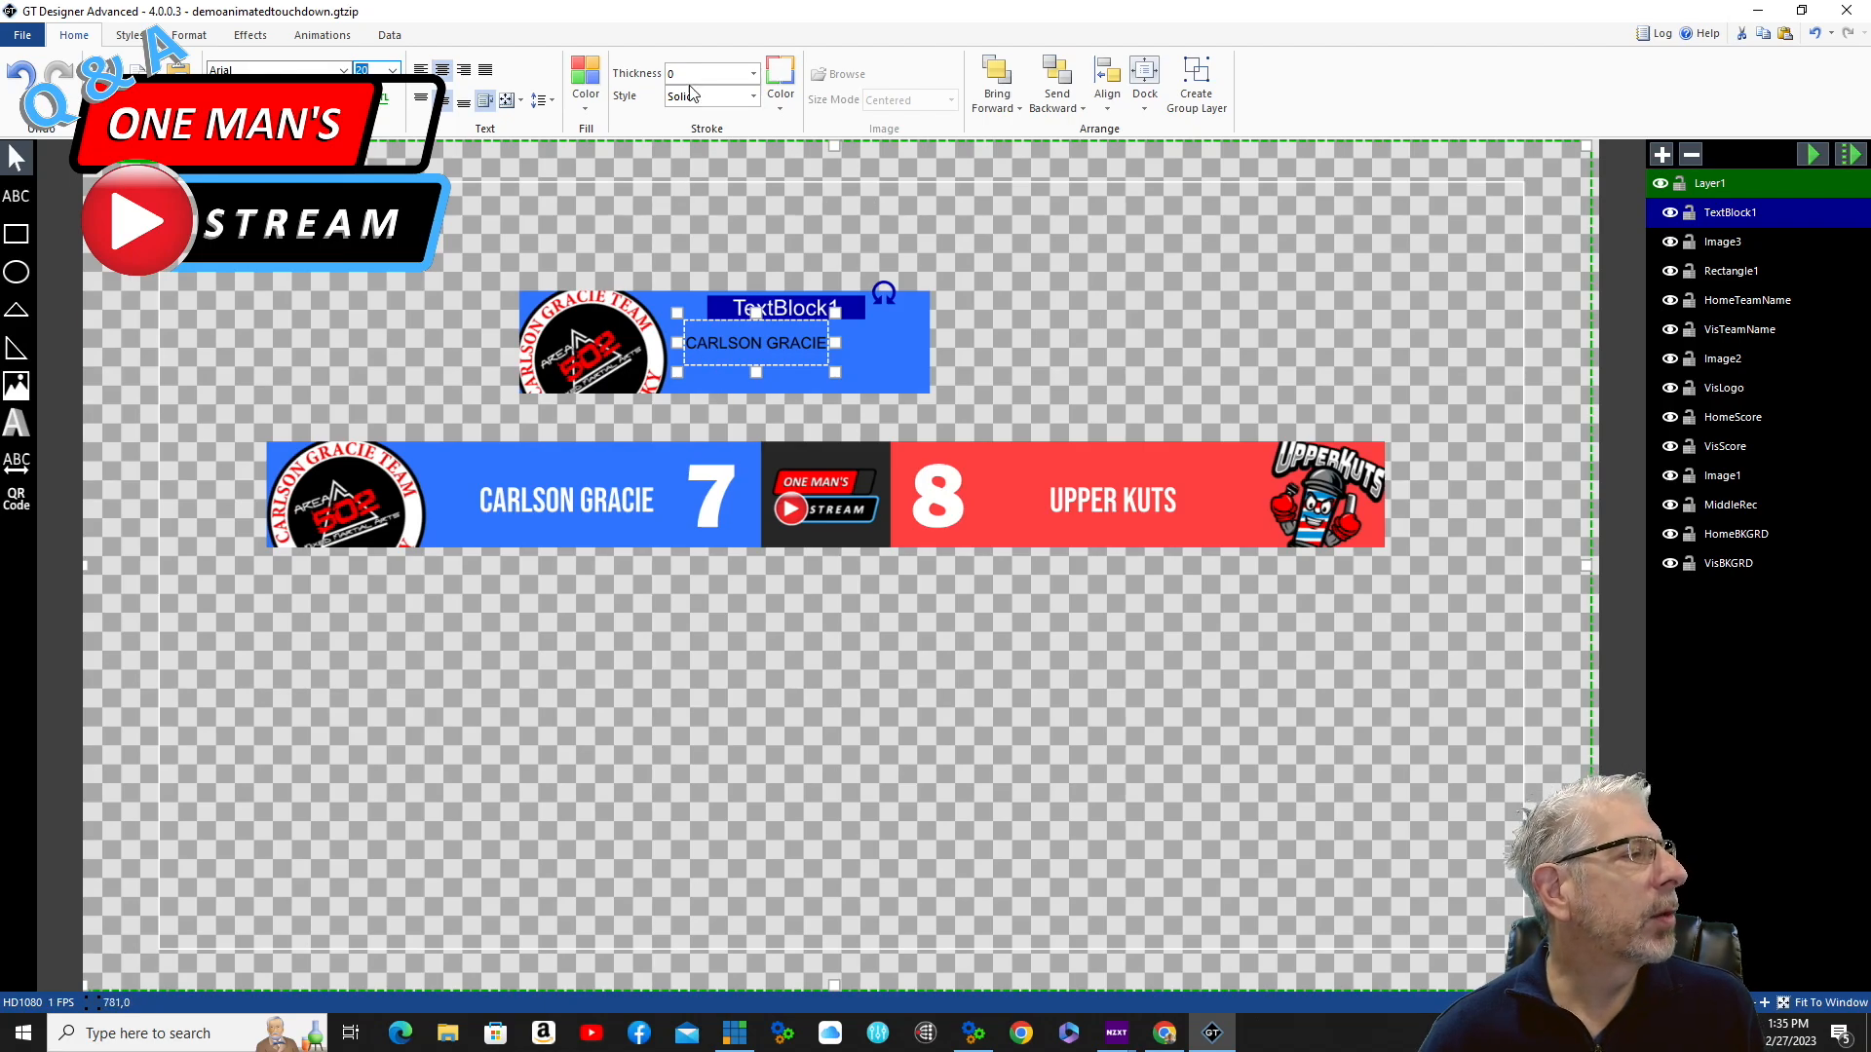
left_click(587, 103)
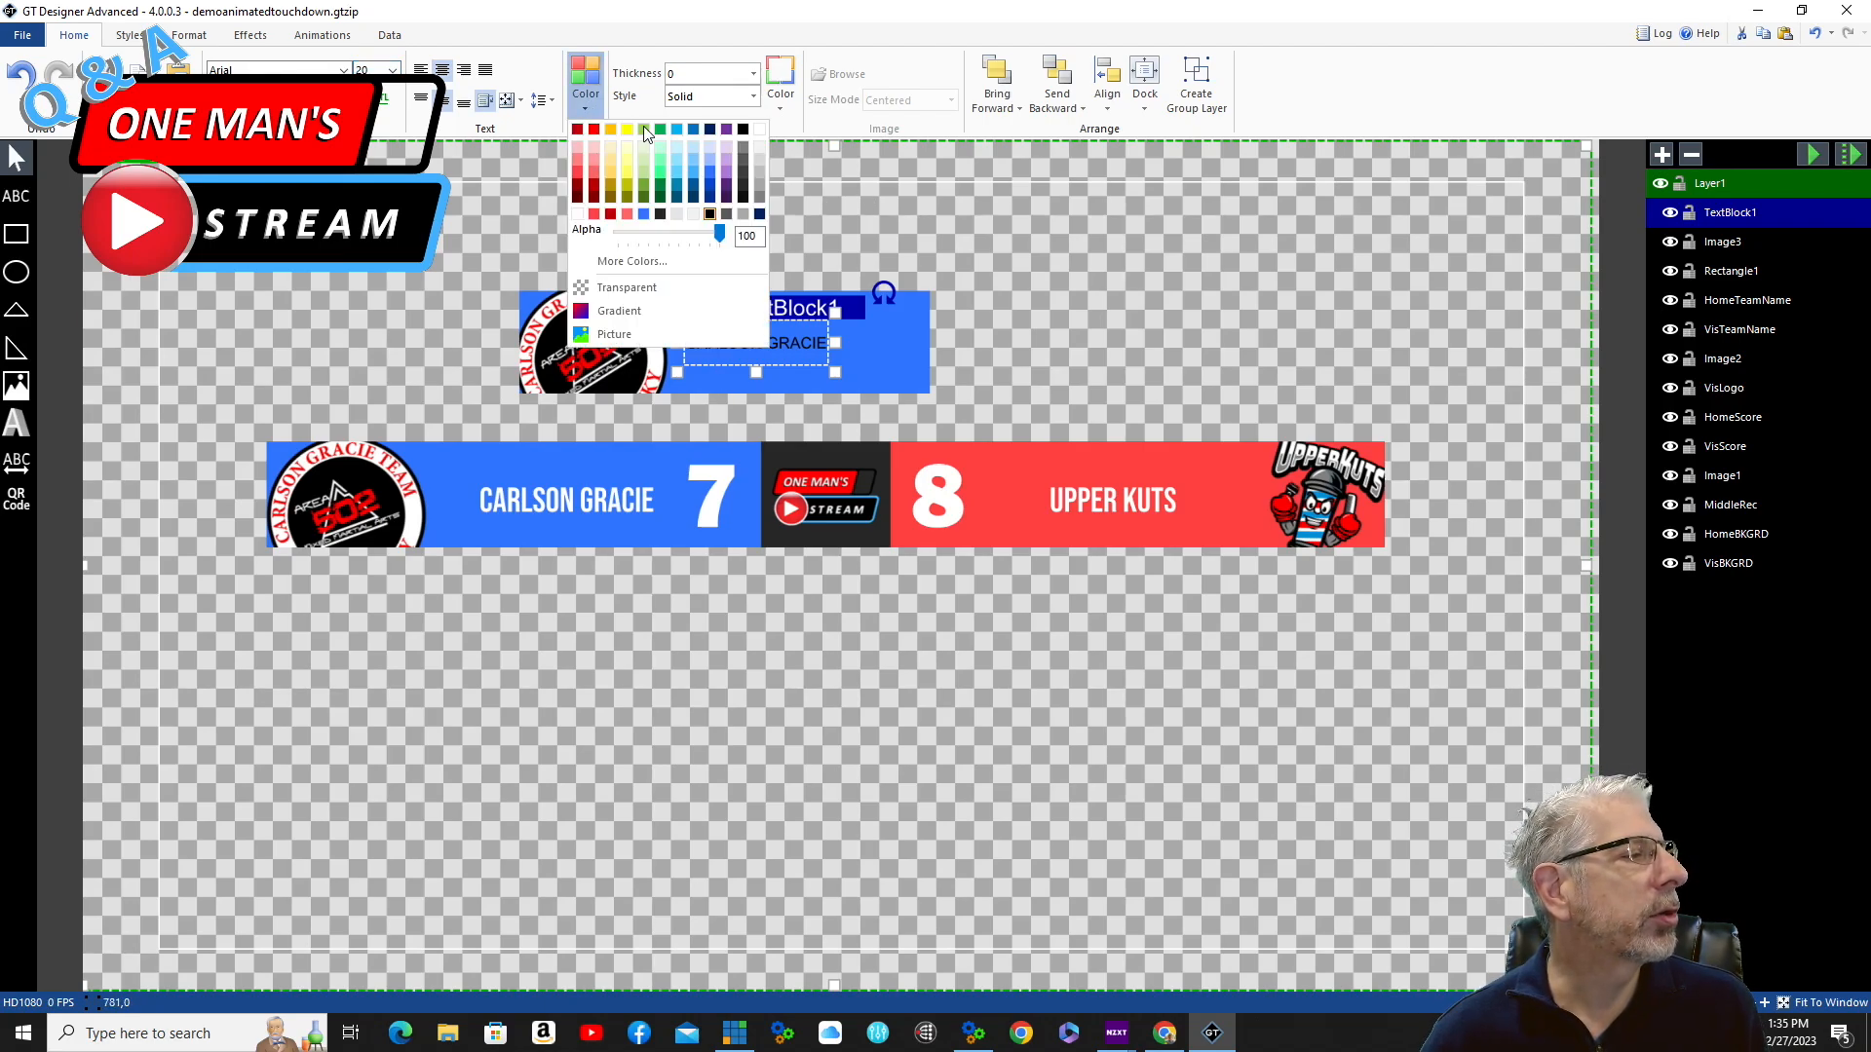
left_click(759, 129)
left_click(1020, 314)
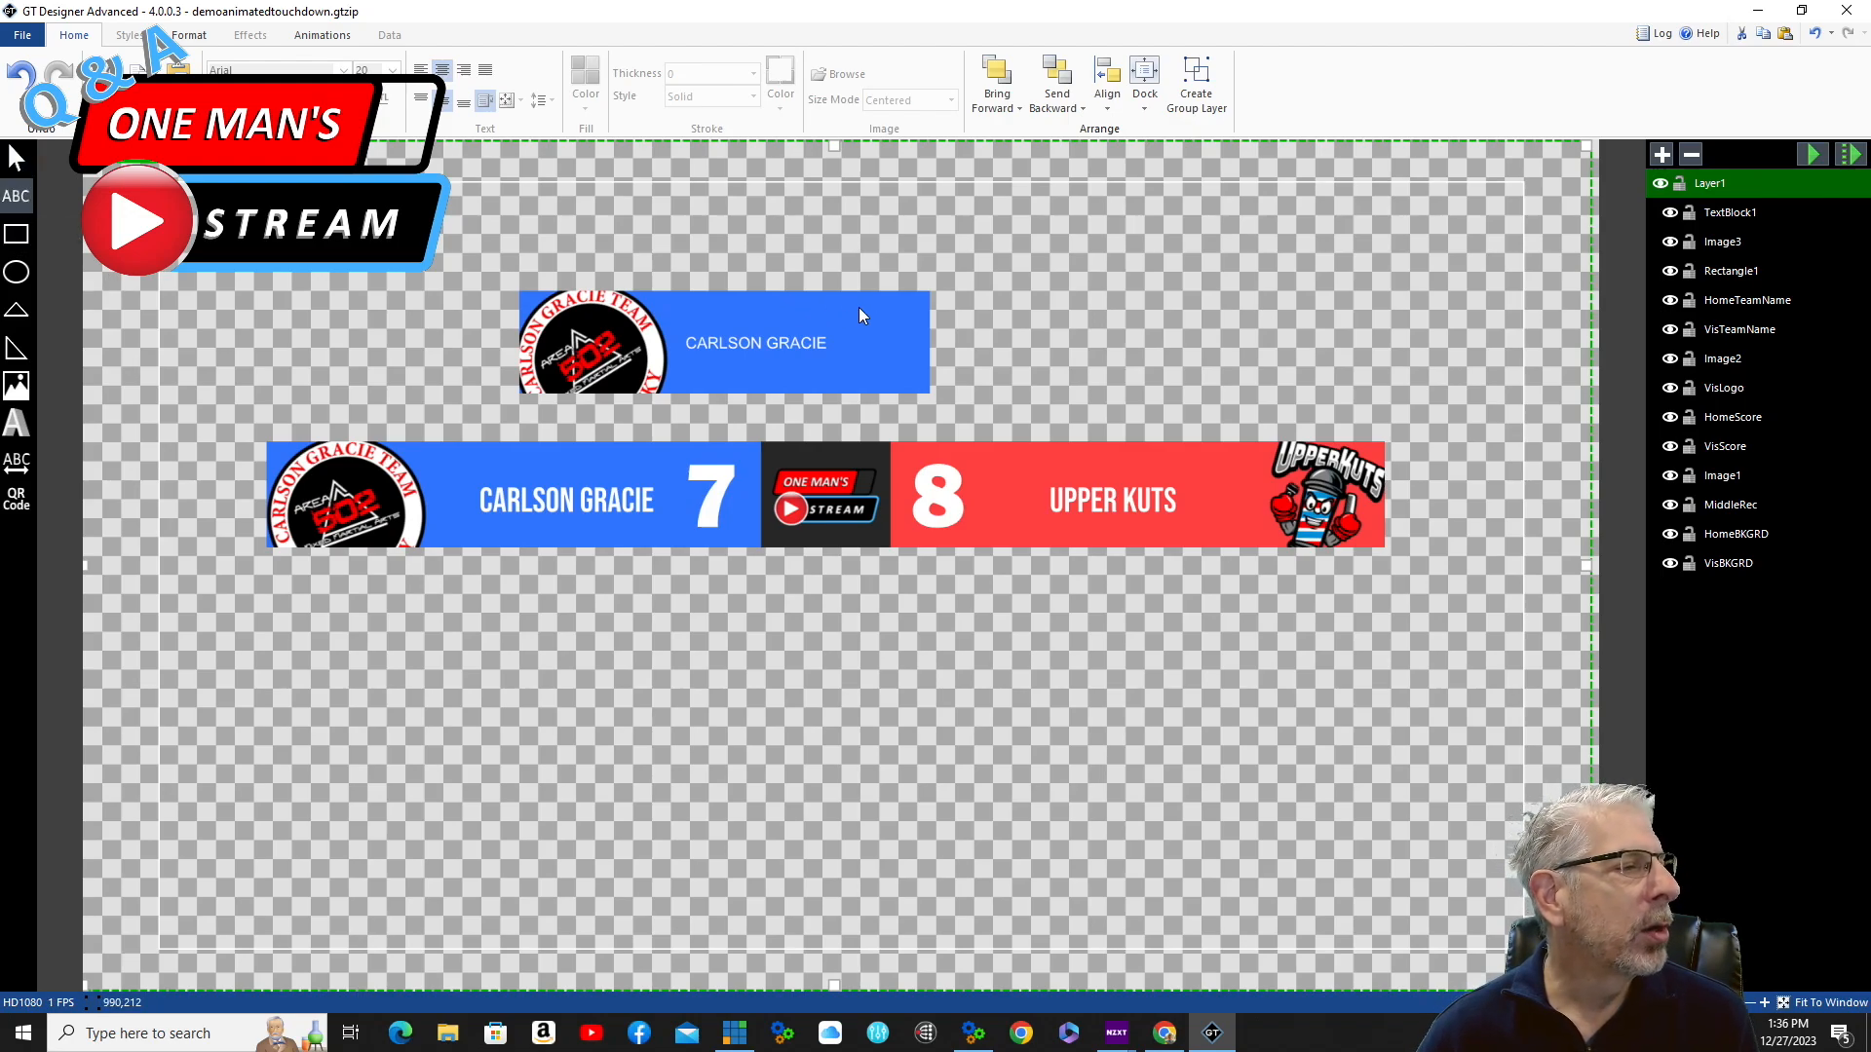
Add a small text block at the far end of the upper blue rectangle, after CARLSON GRACIE, and centre its text horizontally and vertically
left_click_drag(841, 302, 926, 380)
left_click(443, 70)
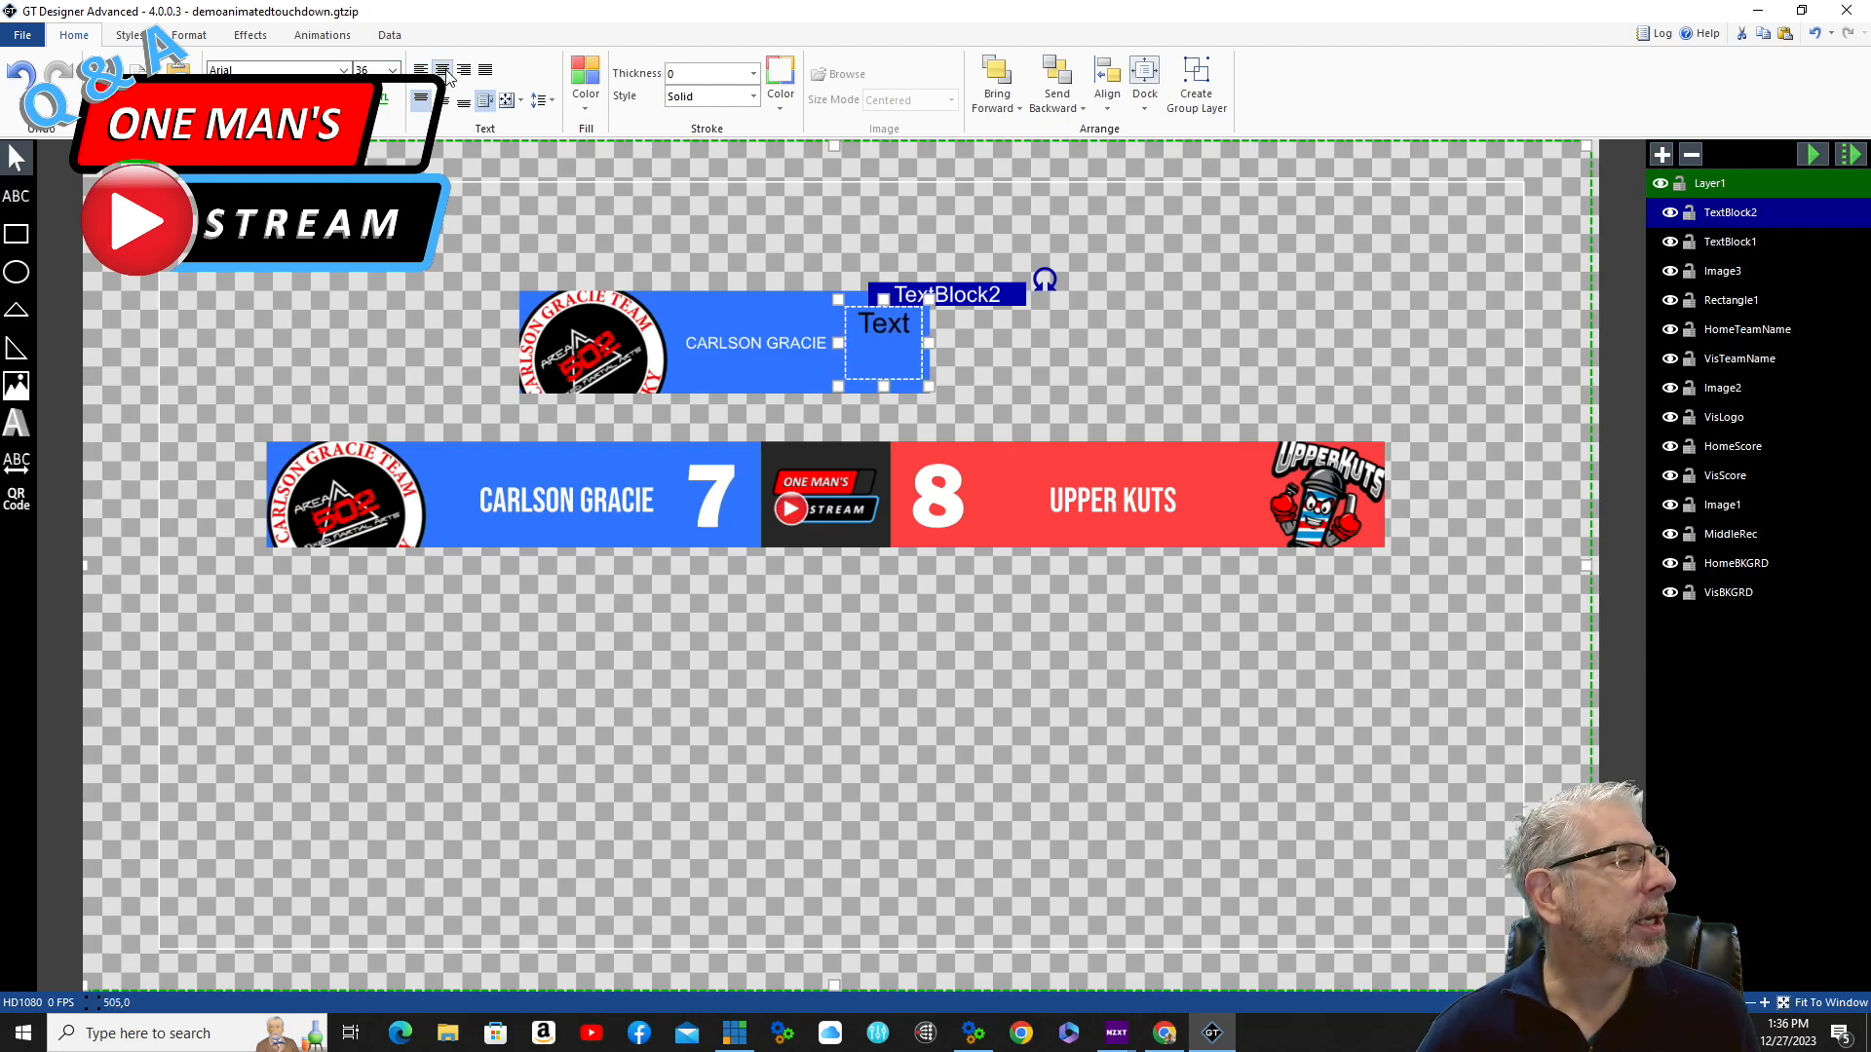
left_click(442, 101)
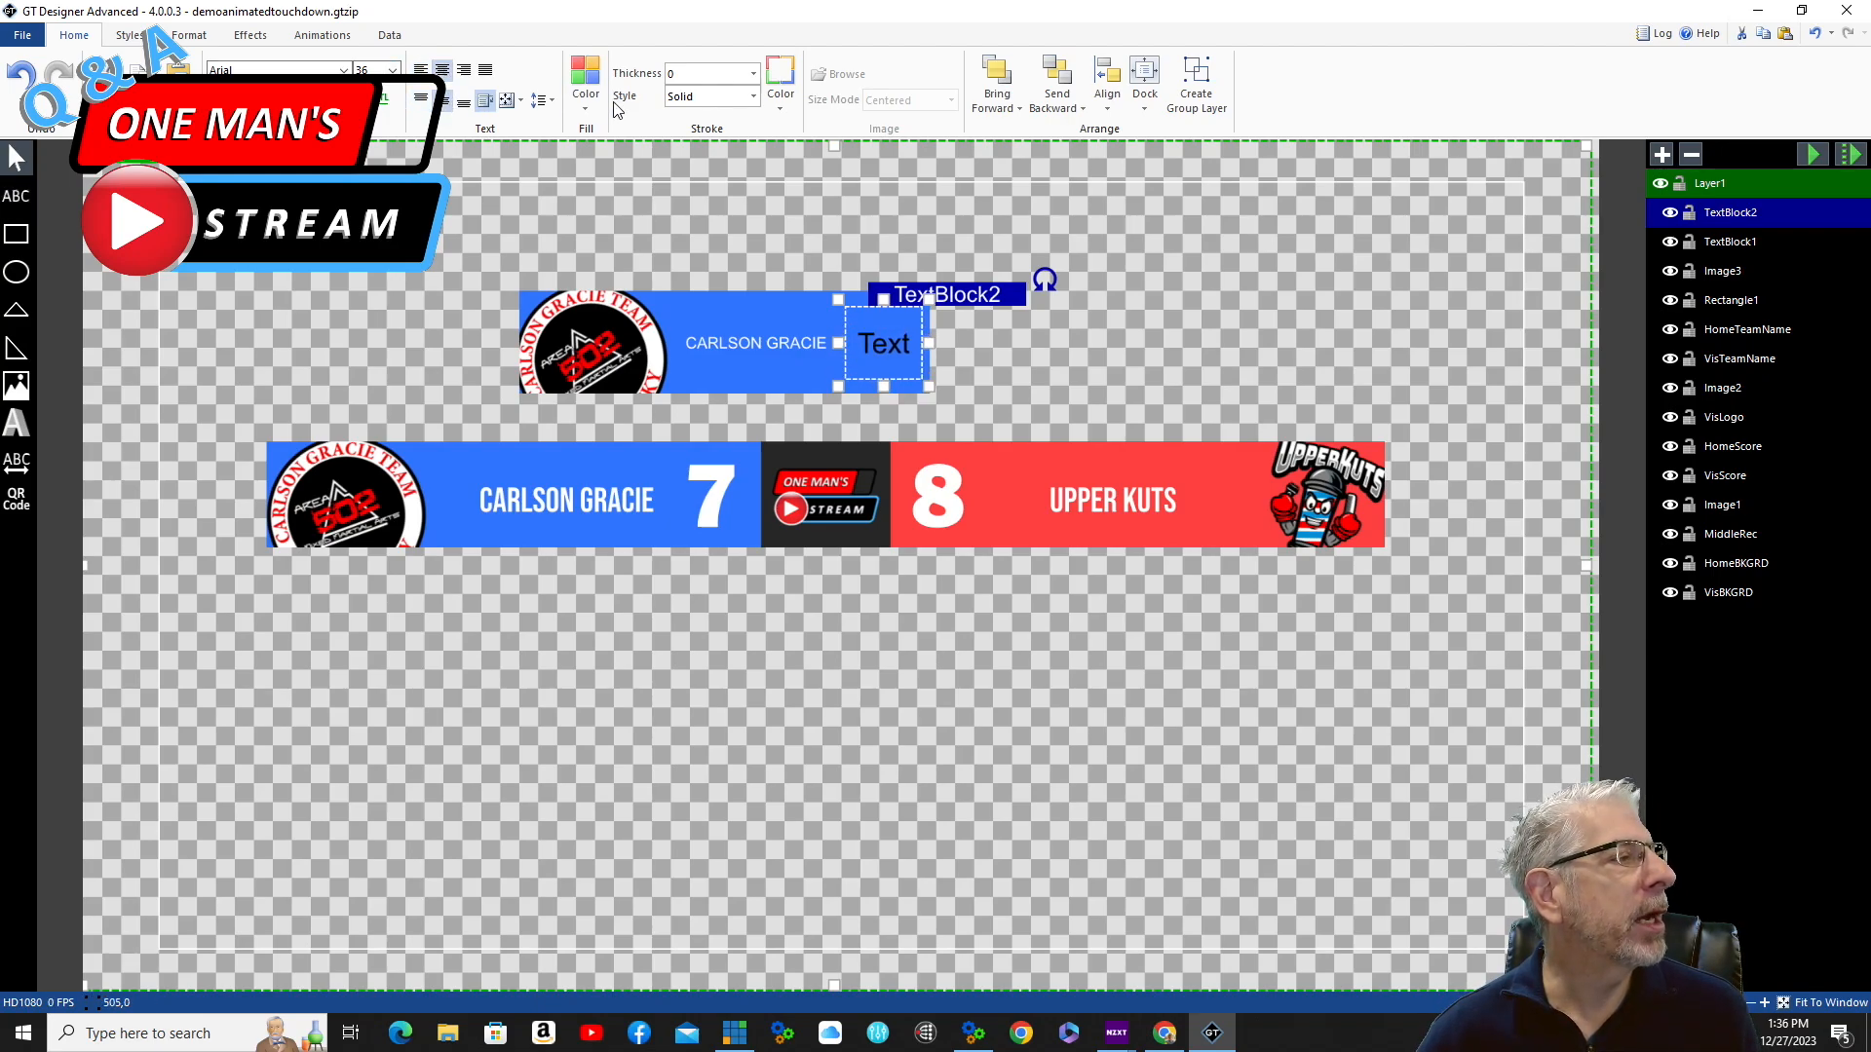
Colour the new block's text white and replace its placeholder with the score "9"
left_click(583, 105)
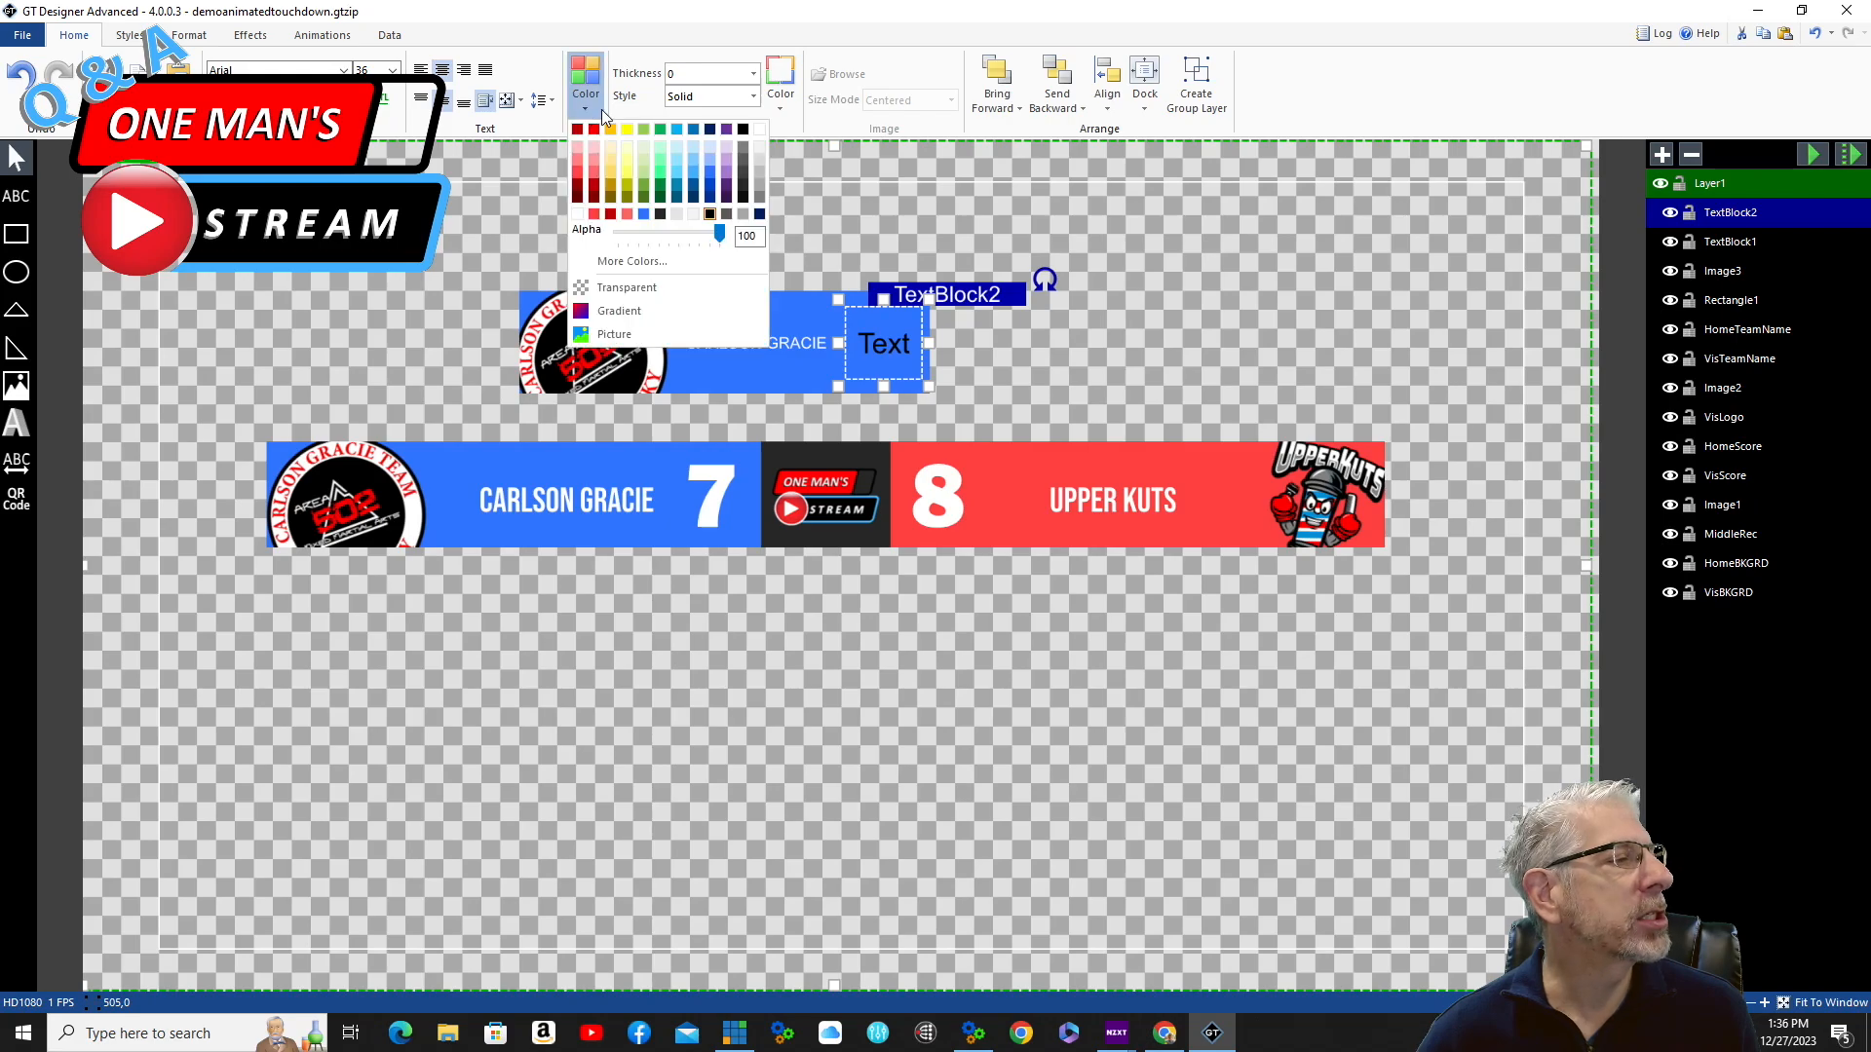
left_click(759, 130)
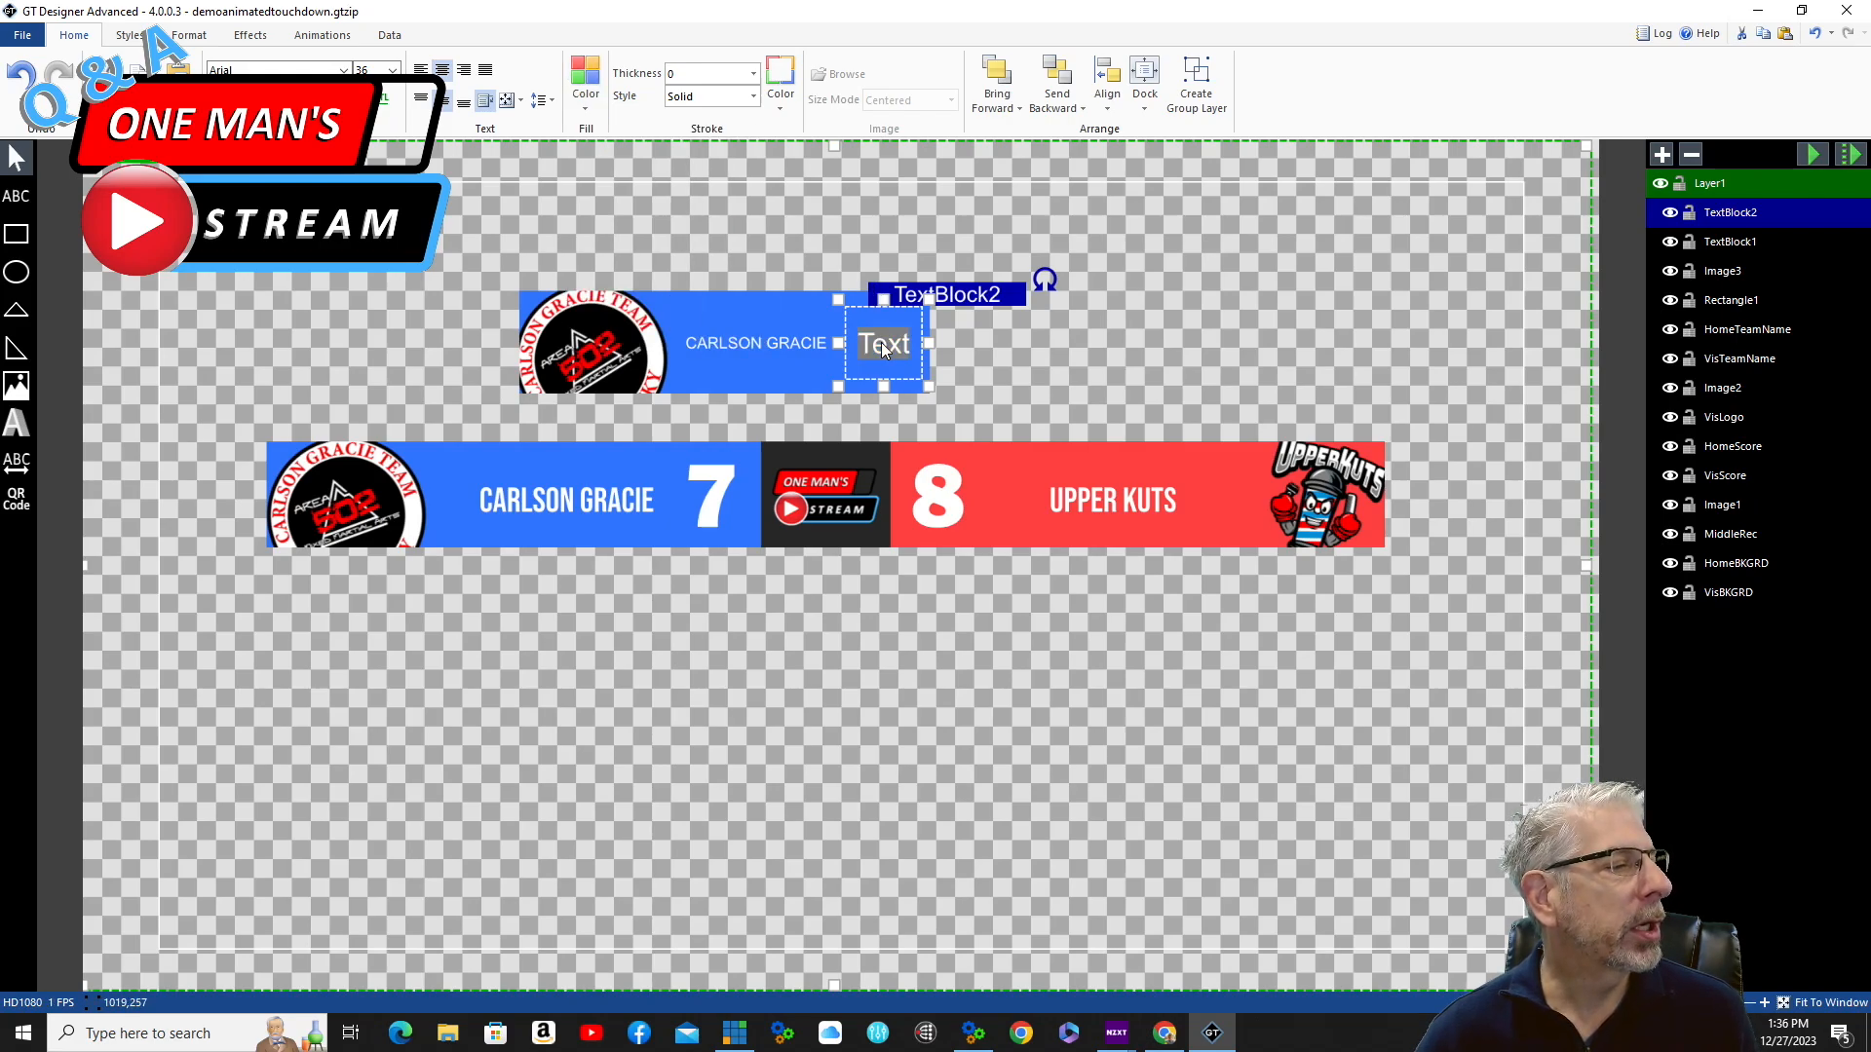
type("9")
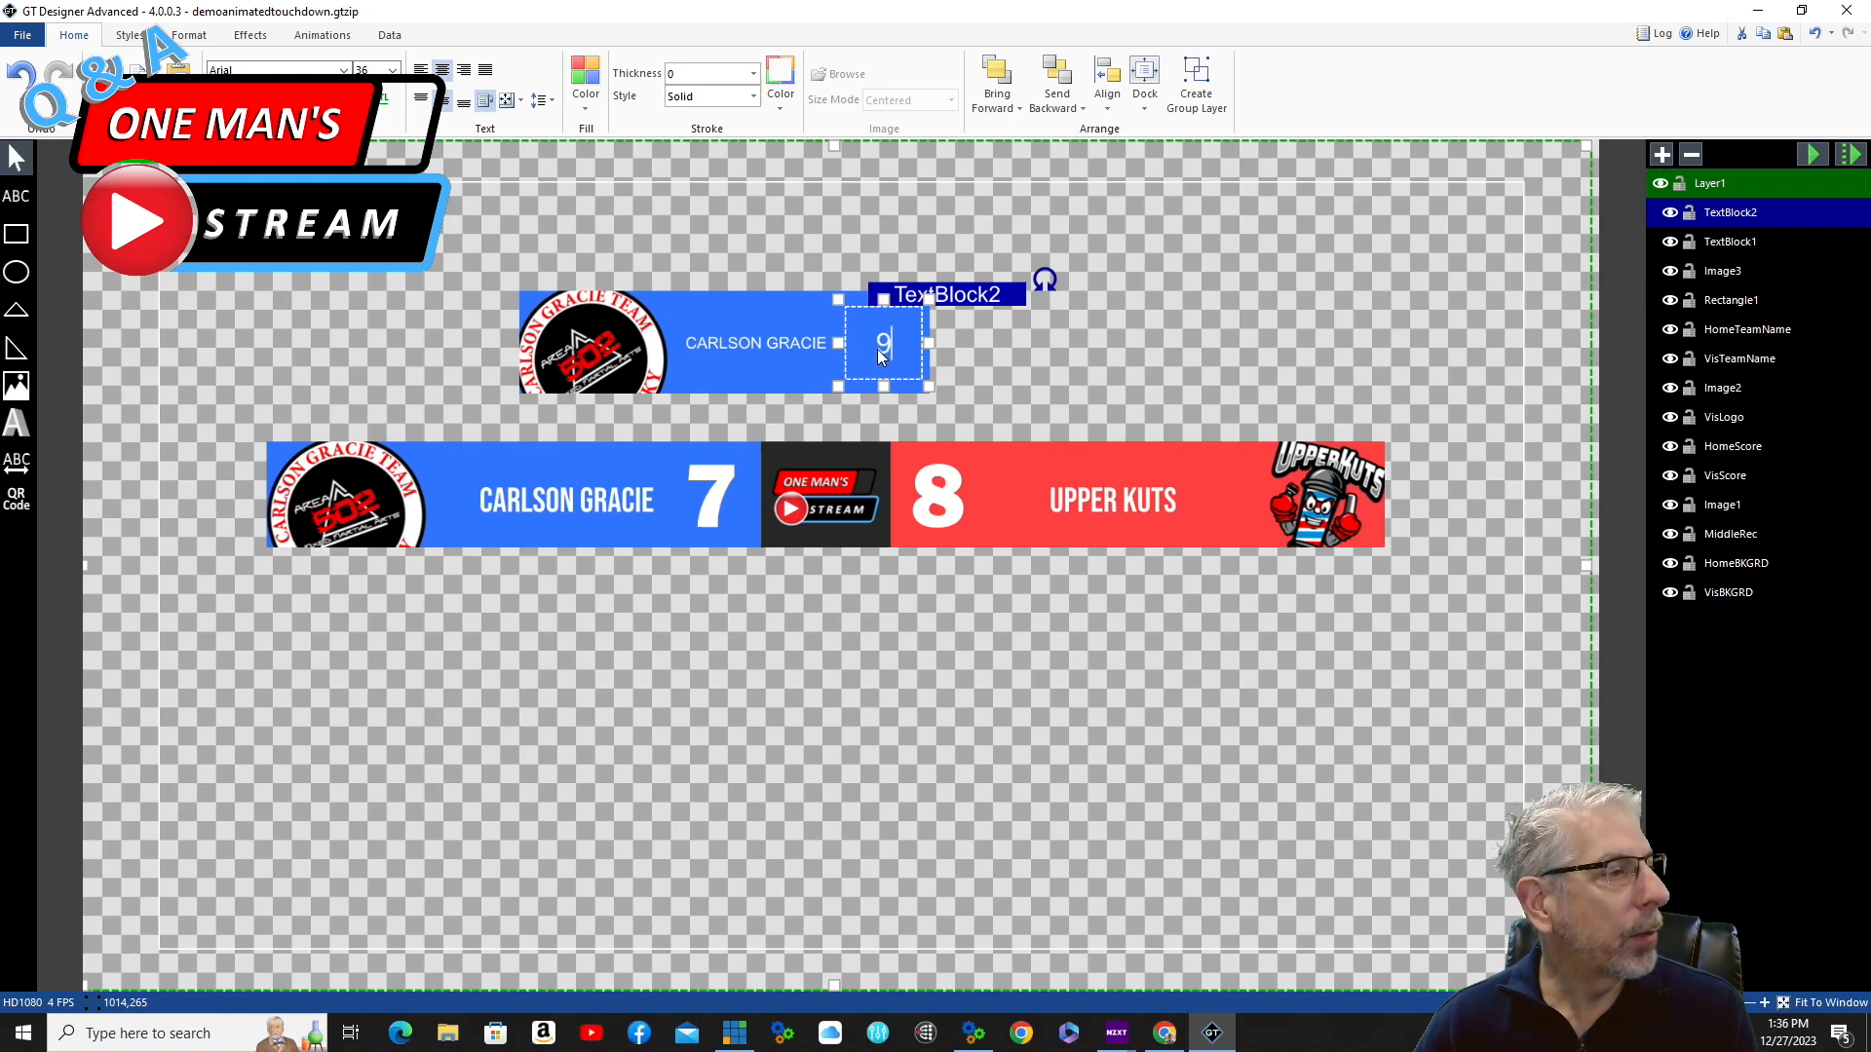
left_click(1008, 365)
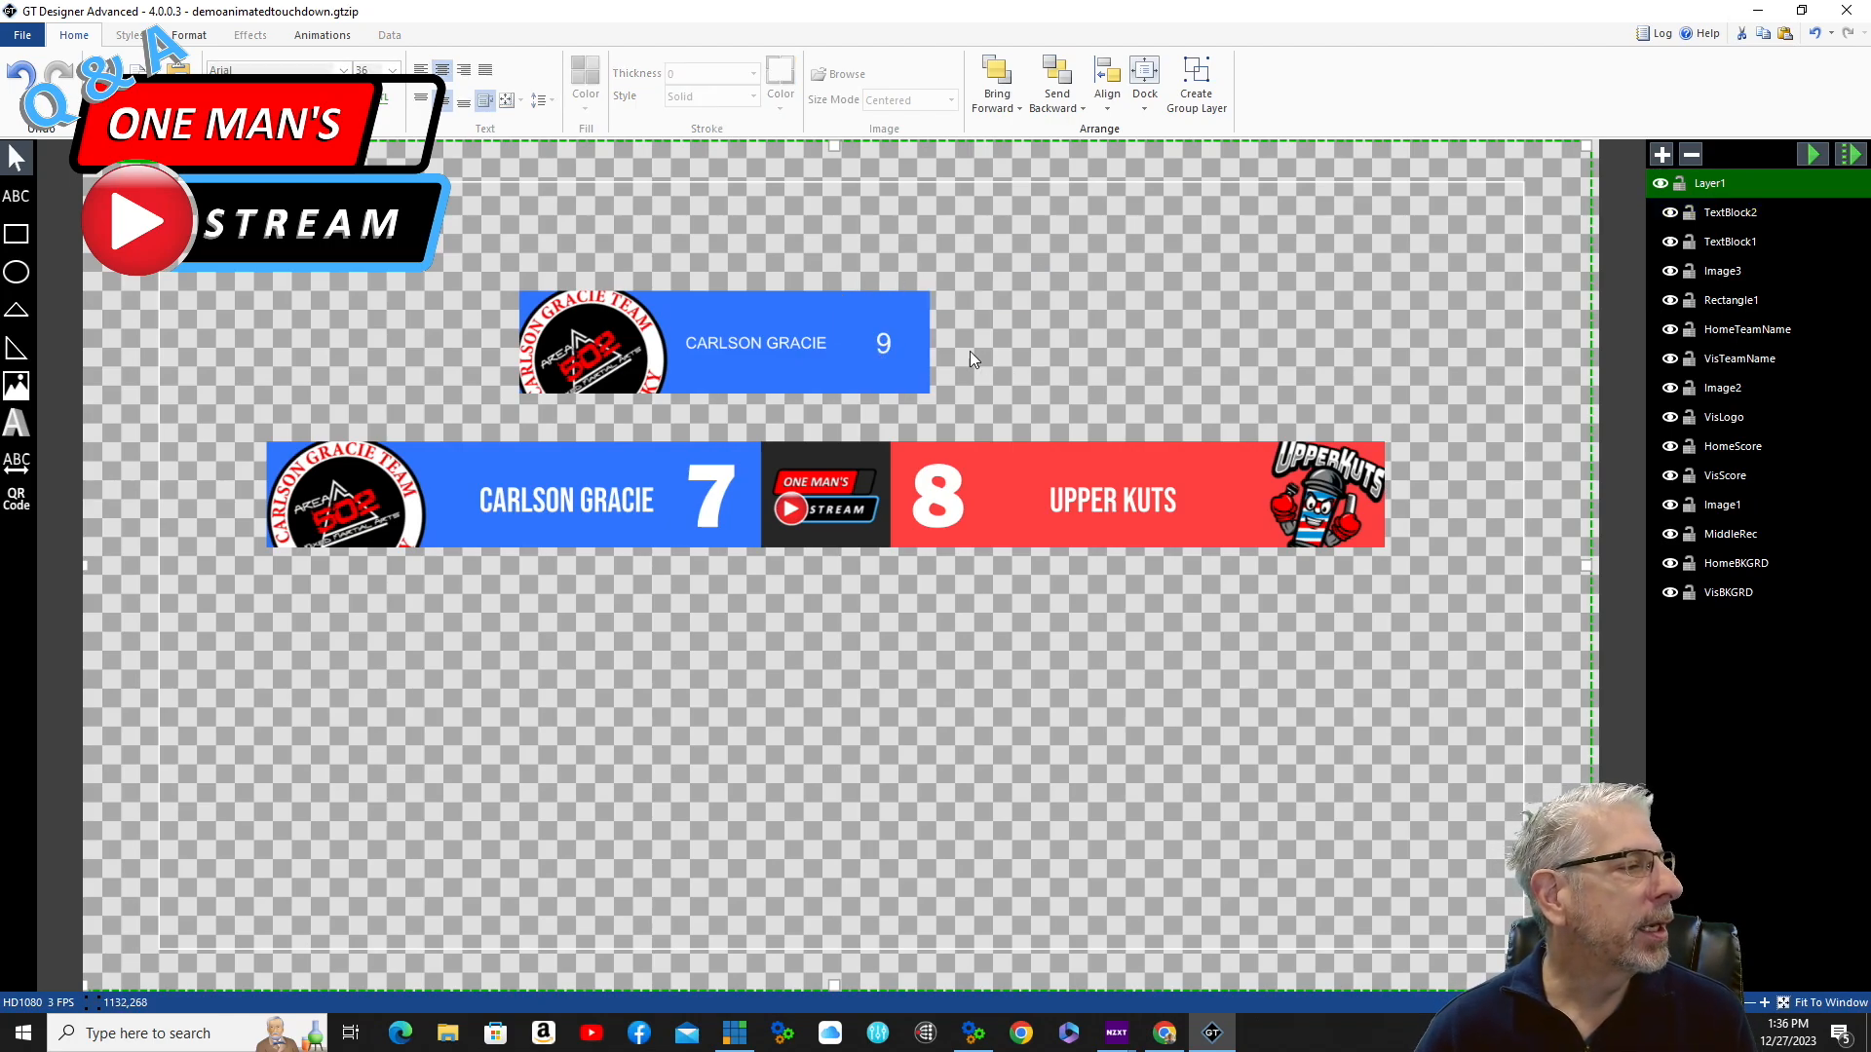
Check the font of the lower scoreboard's 7, and set the new 9 to Franklin Gothic
left_click(707, 503)
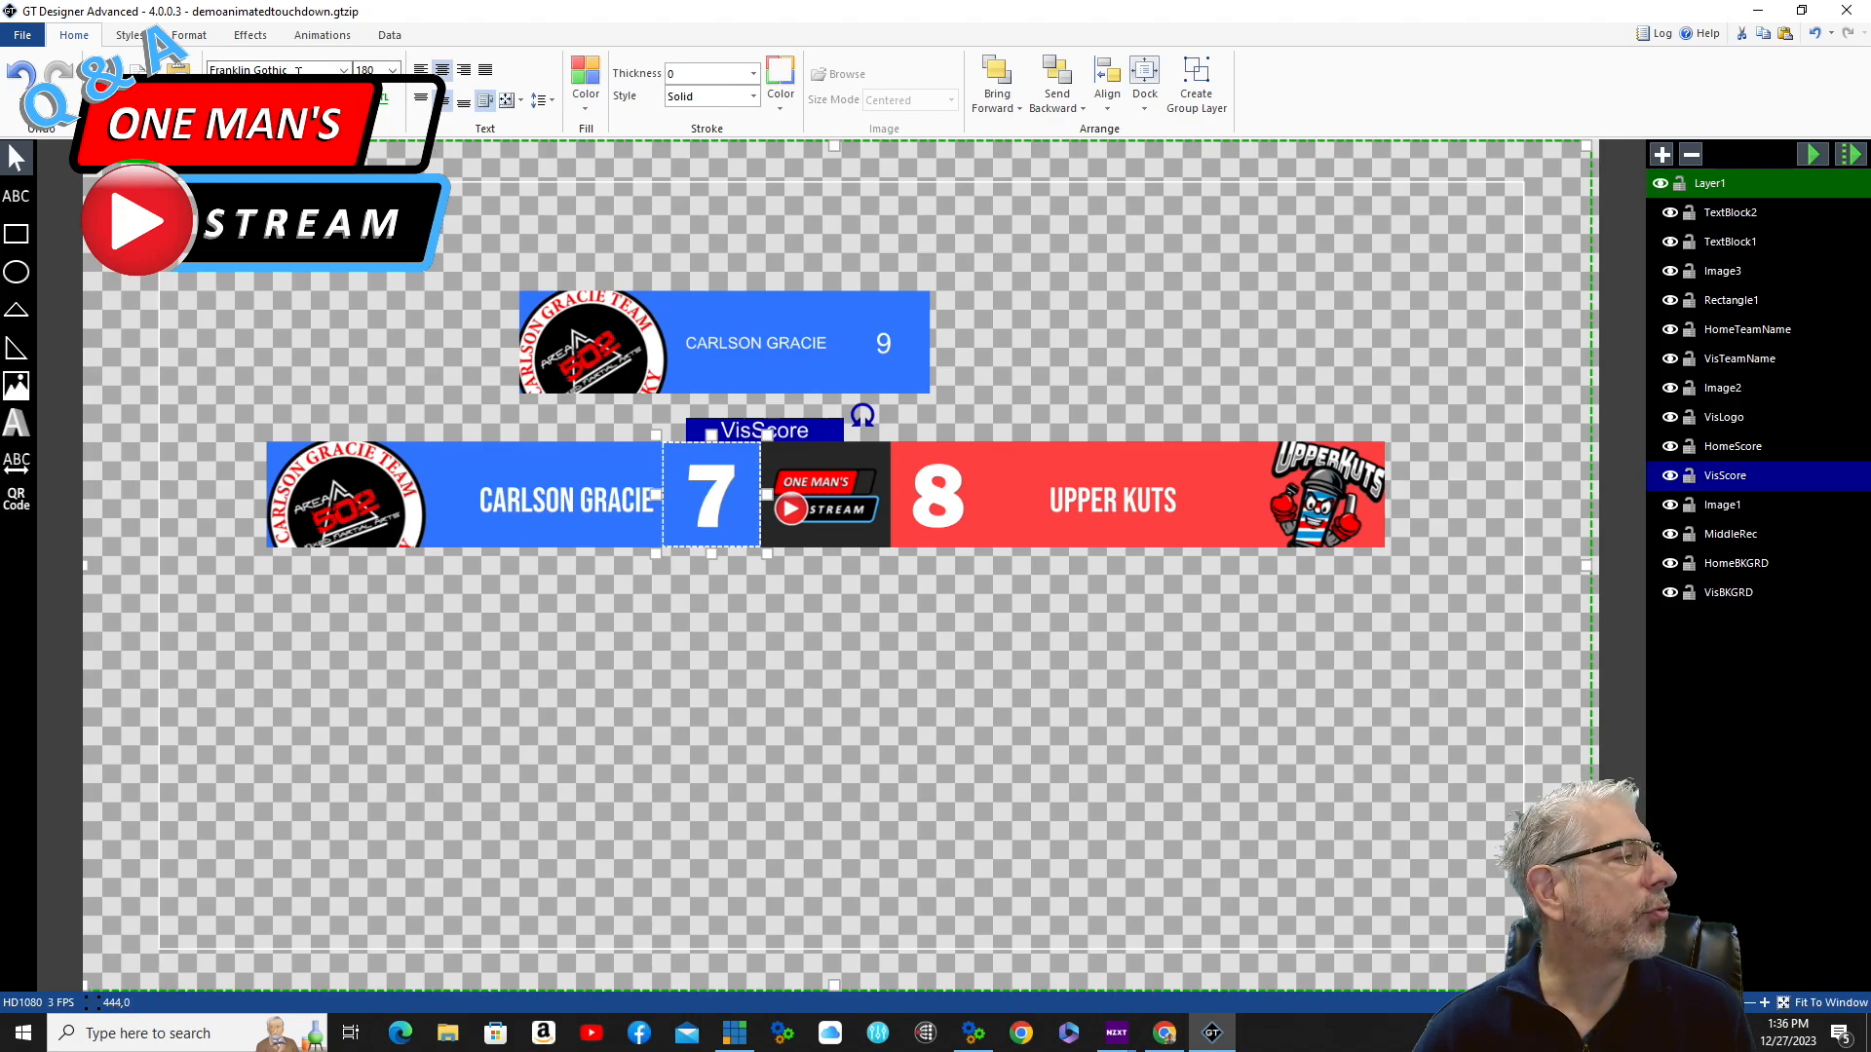
left_click(886, 345)
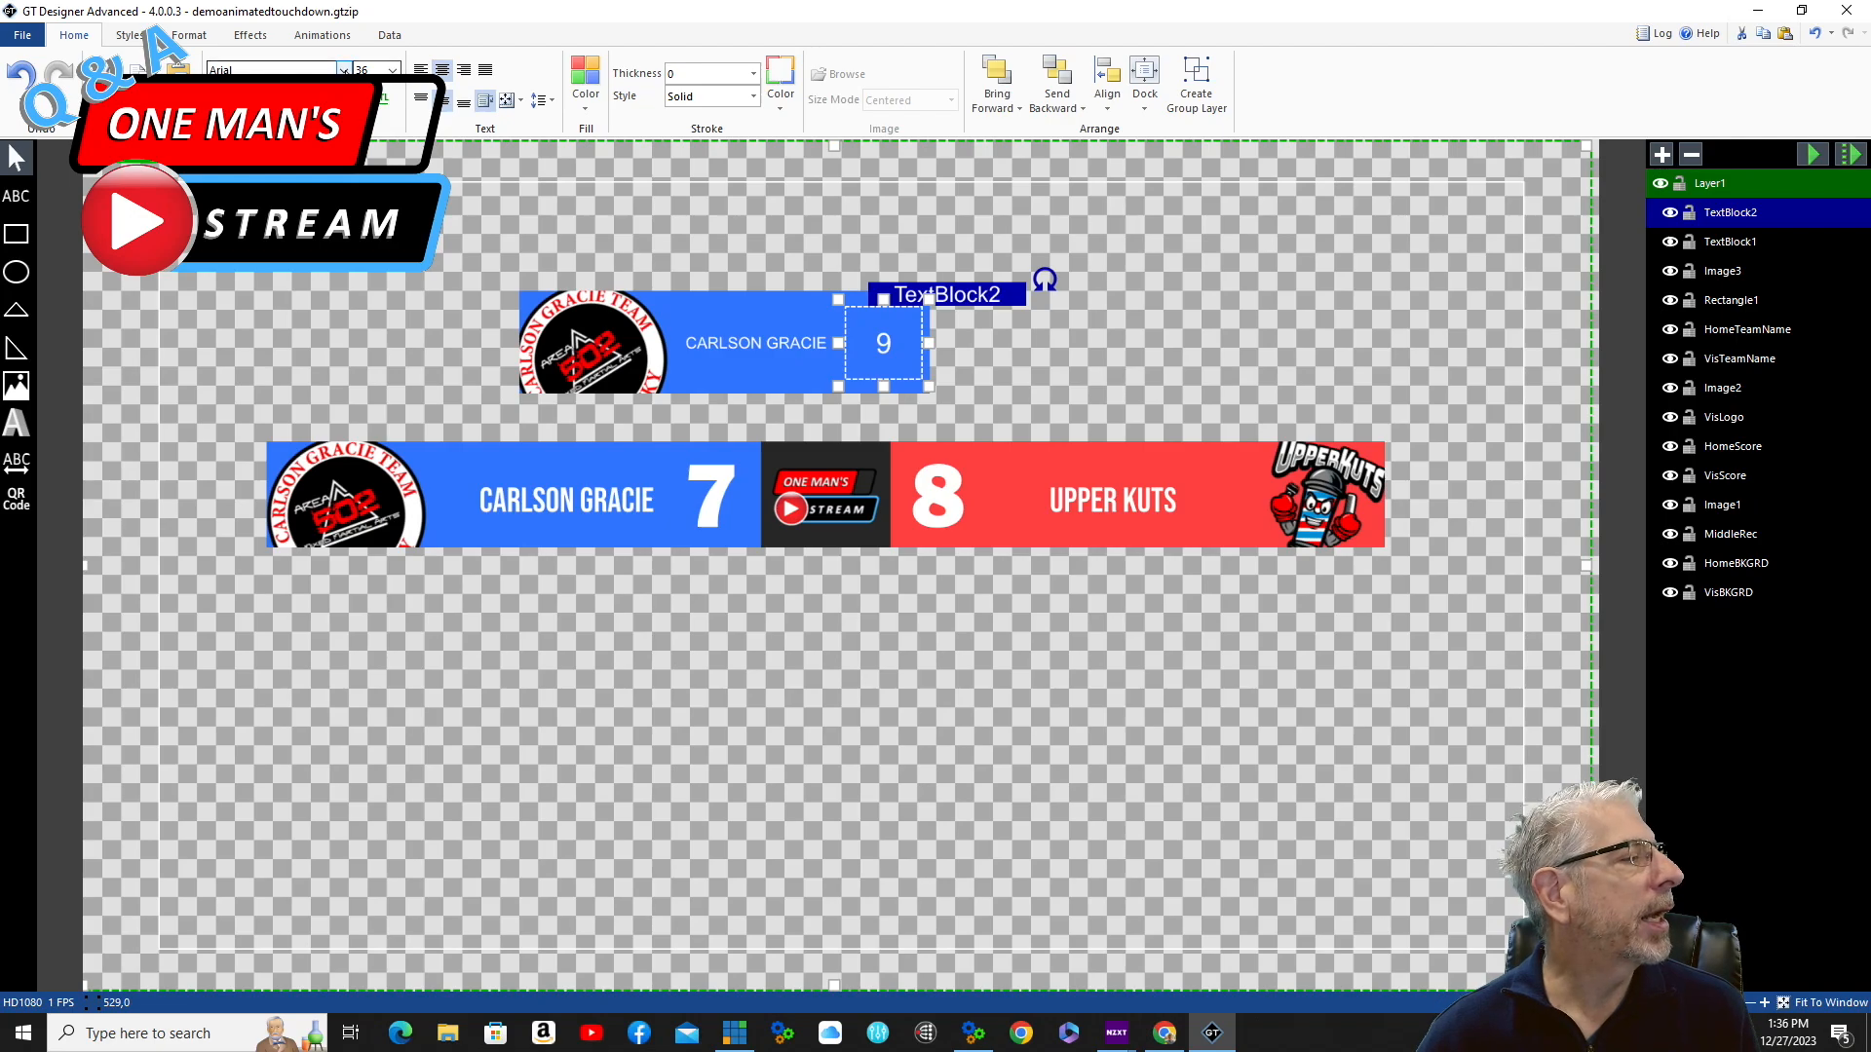
left_click(343, 70)
scroll(358, 314, "down", 4)
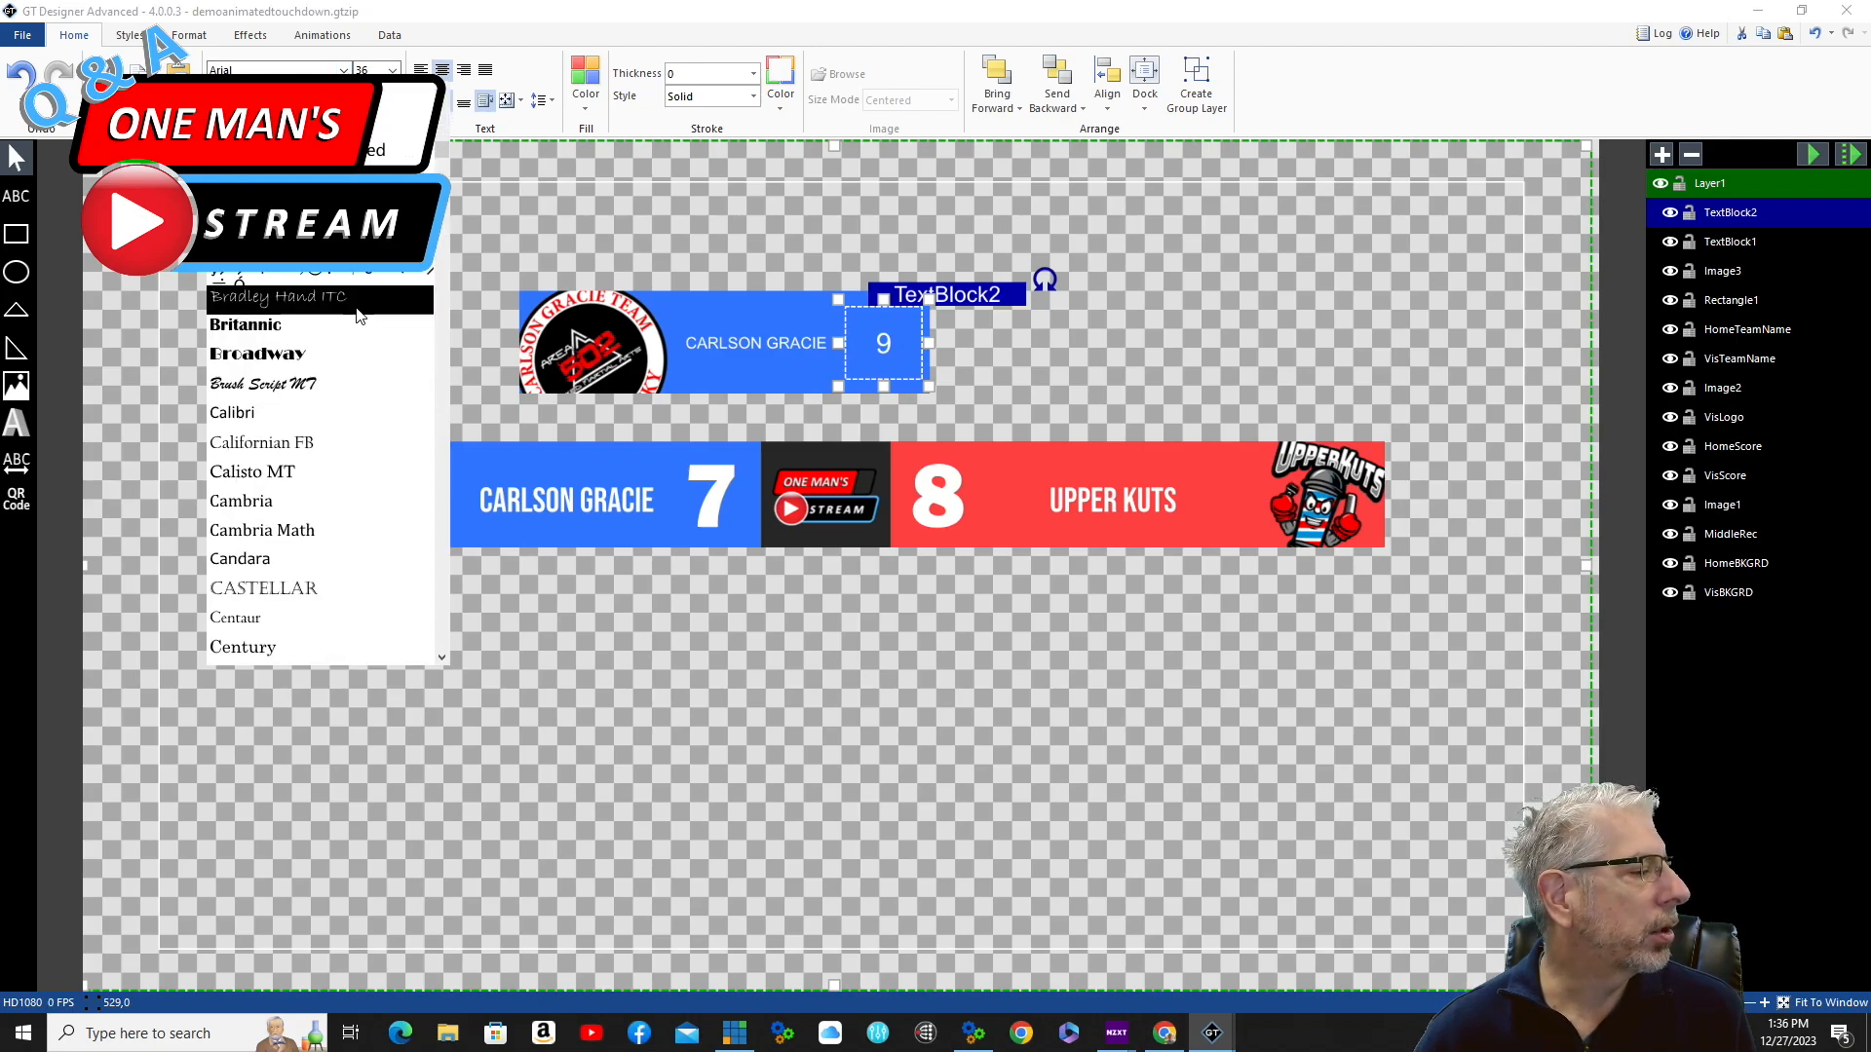
scroll(360, 321, "down", 8)
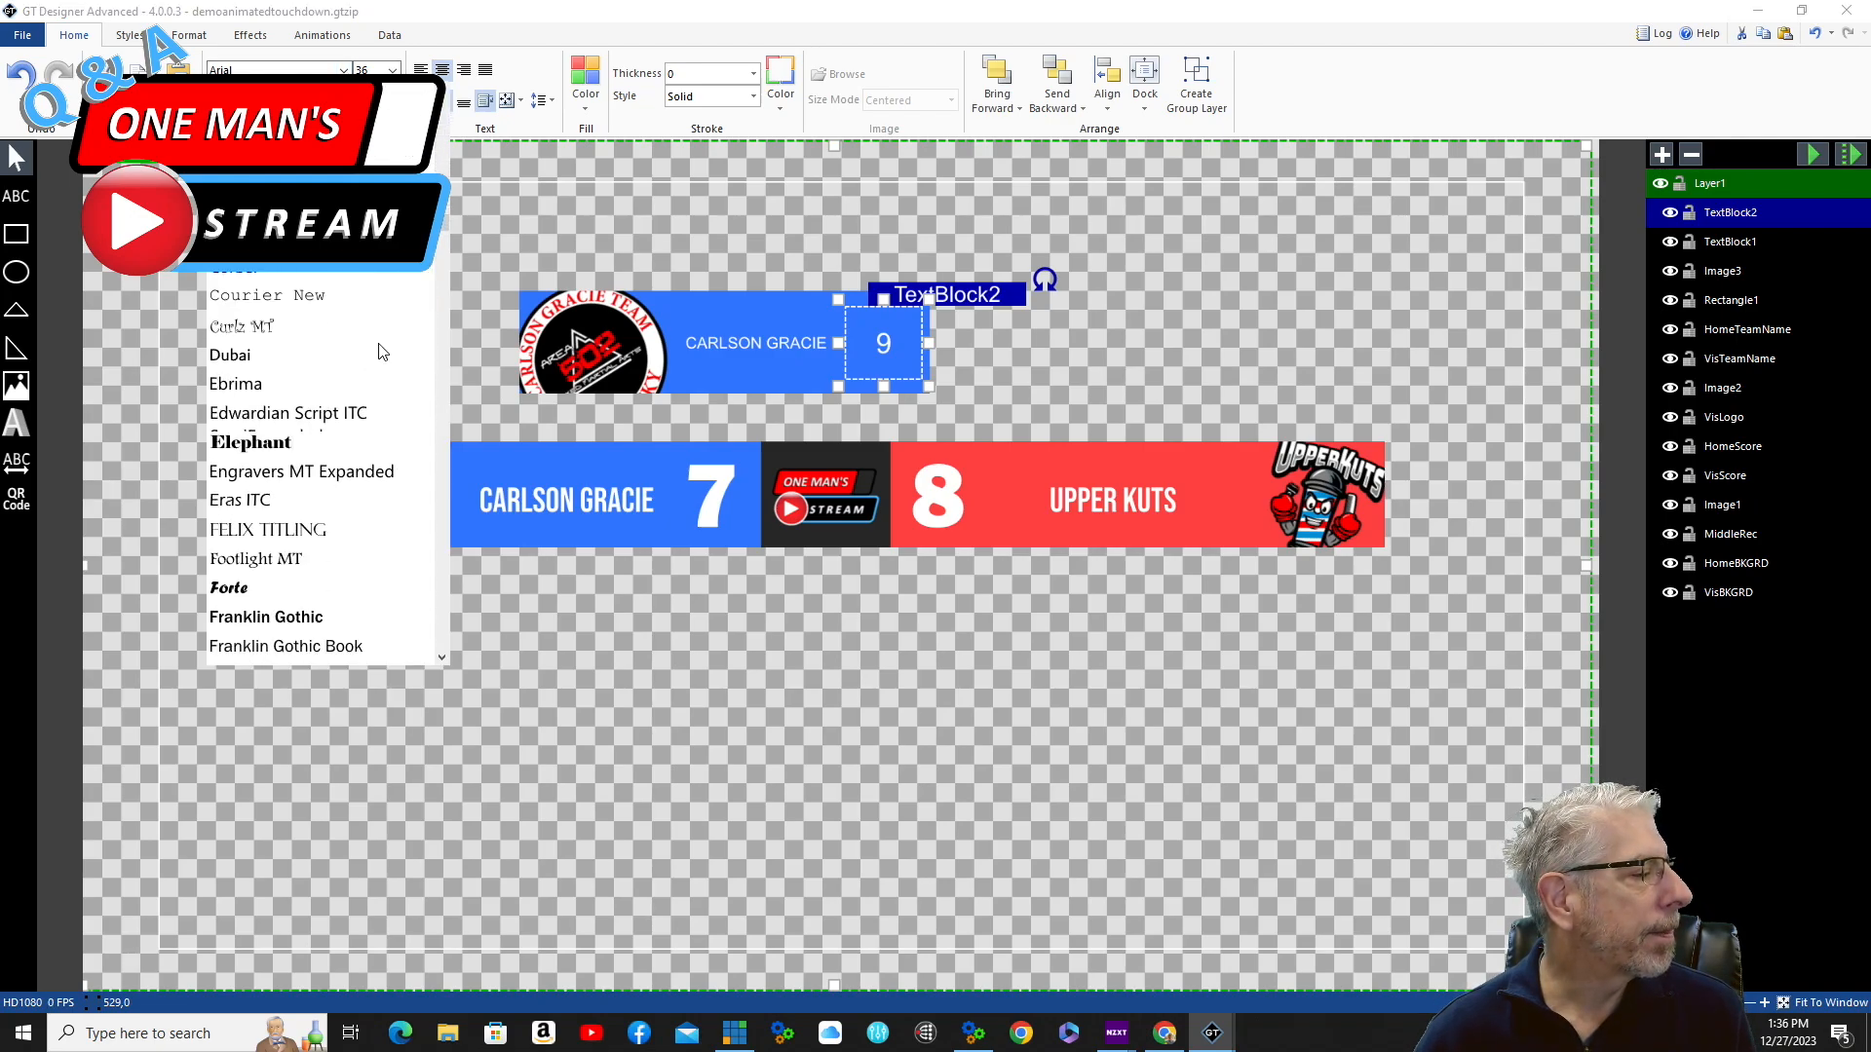
scroll(382, 352, "down", 3)
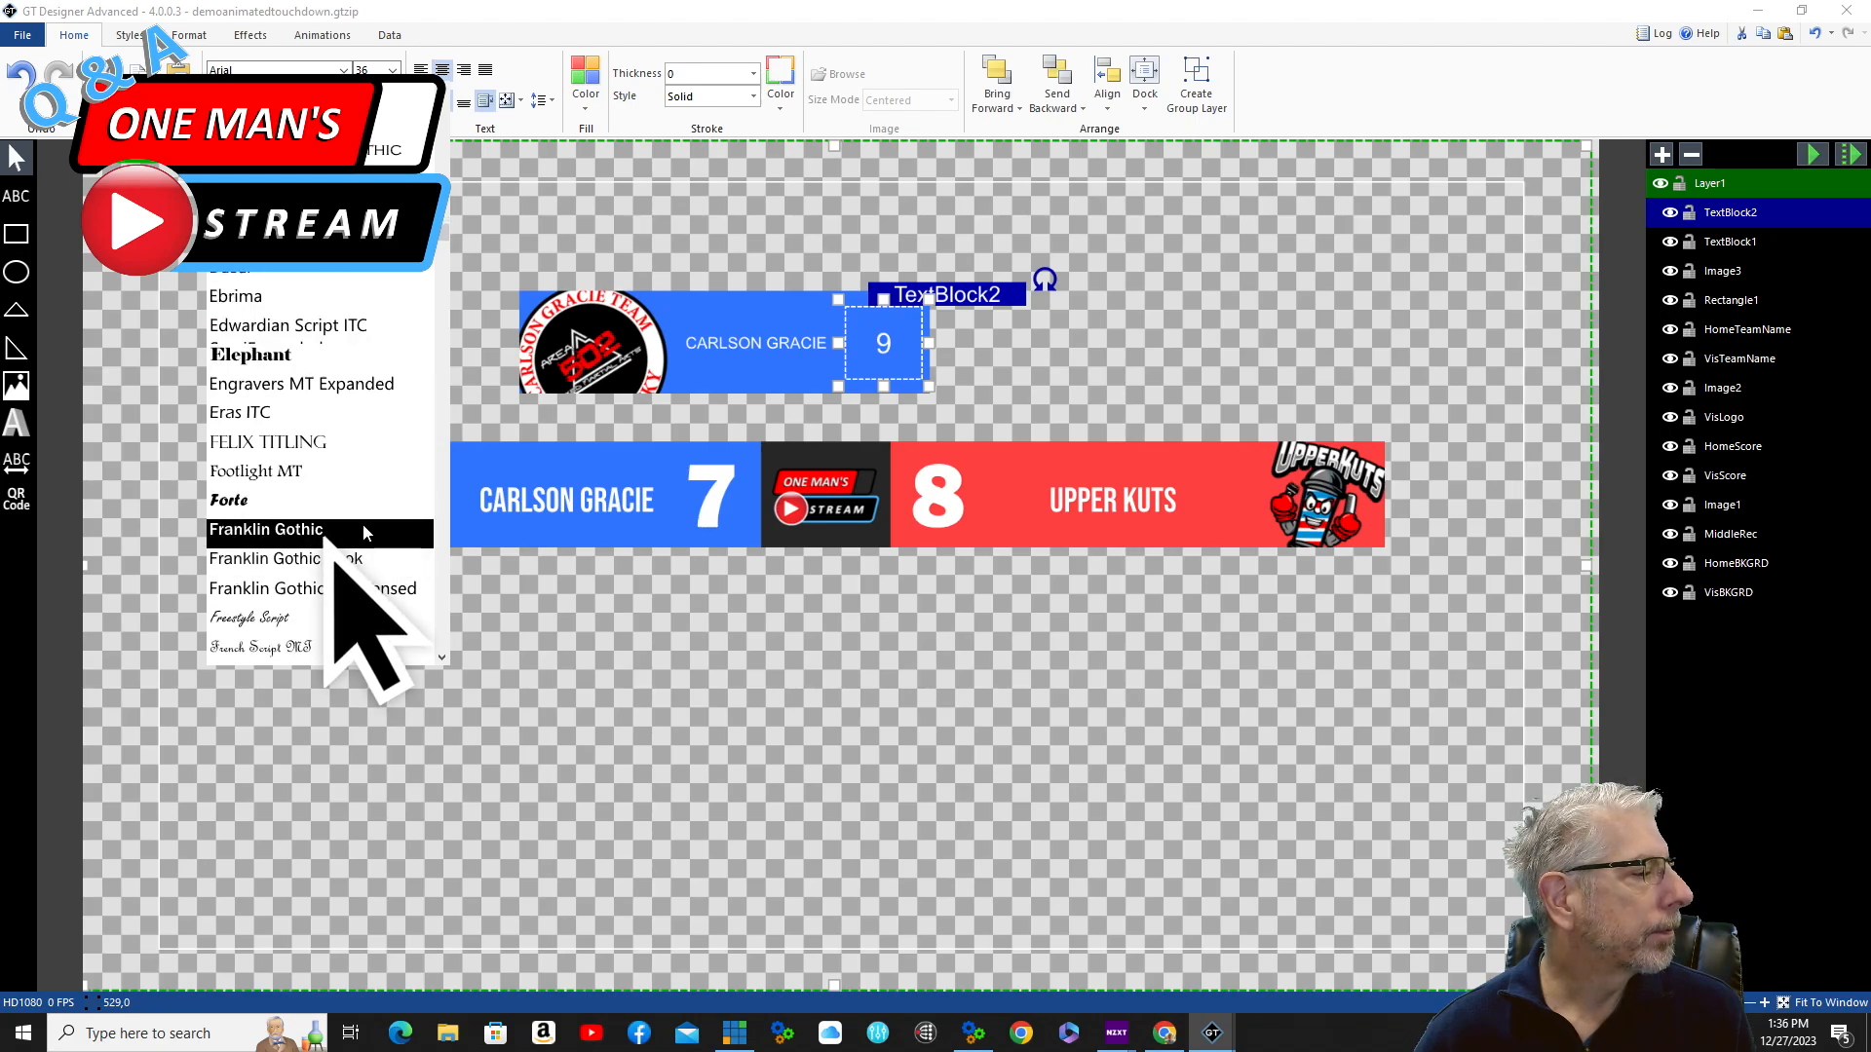
left_click(364, 529)
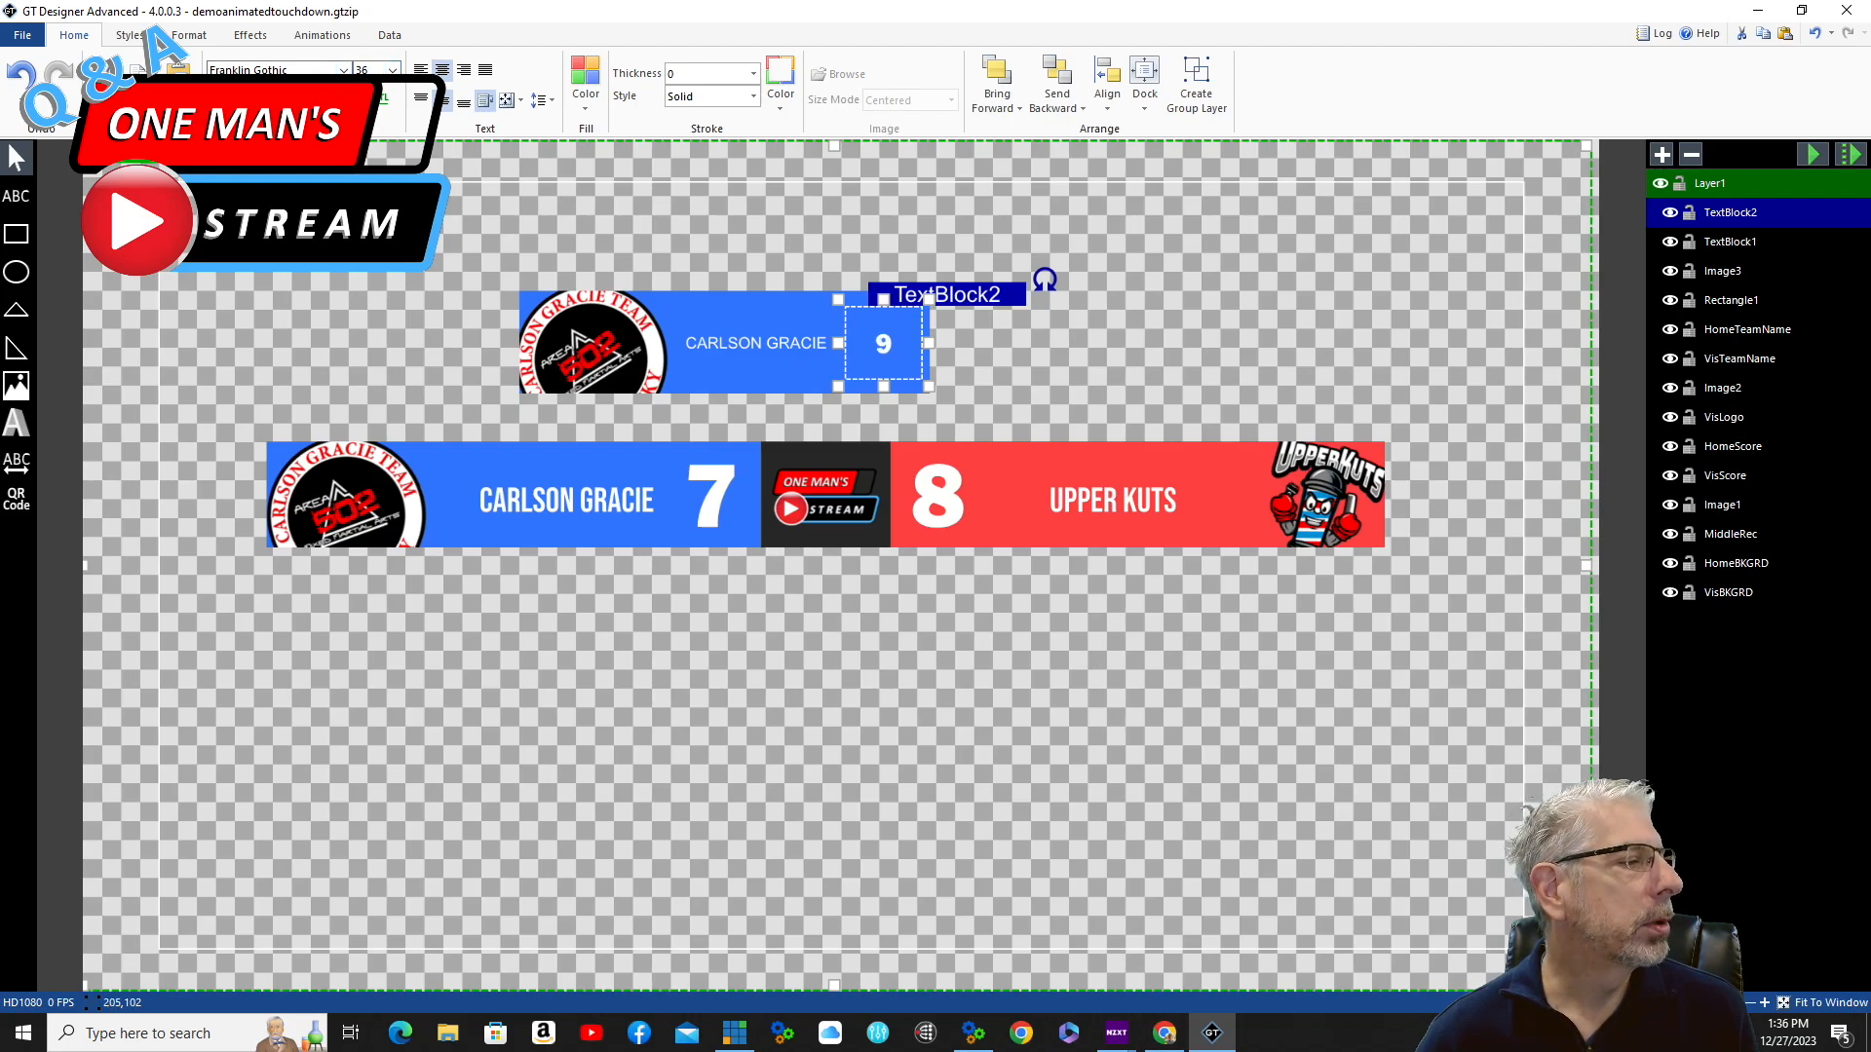
Enlarge the font size of the 9 so it nearly fills the height of its text block
left_click(393, 70)
left_click(382, 318)
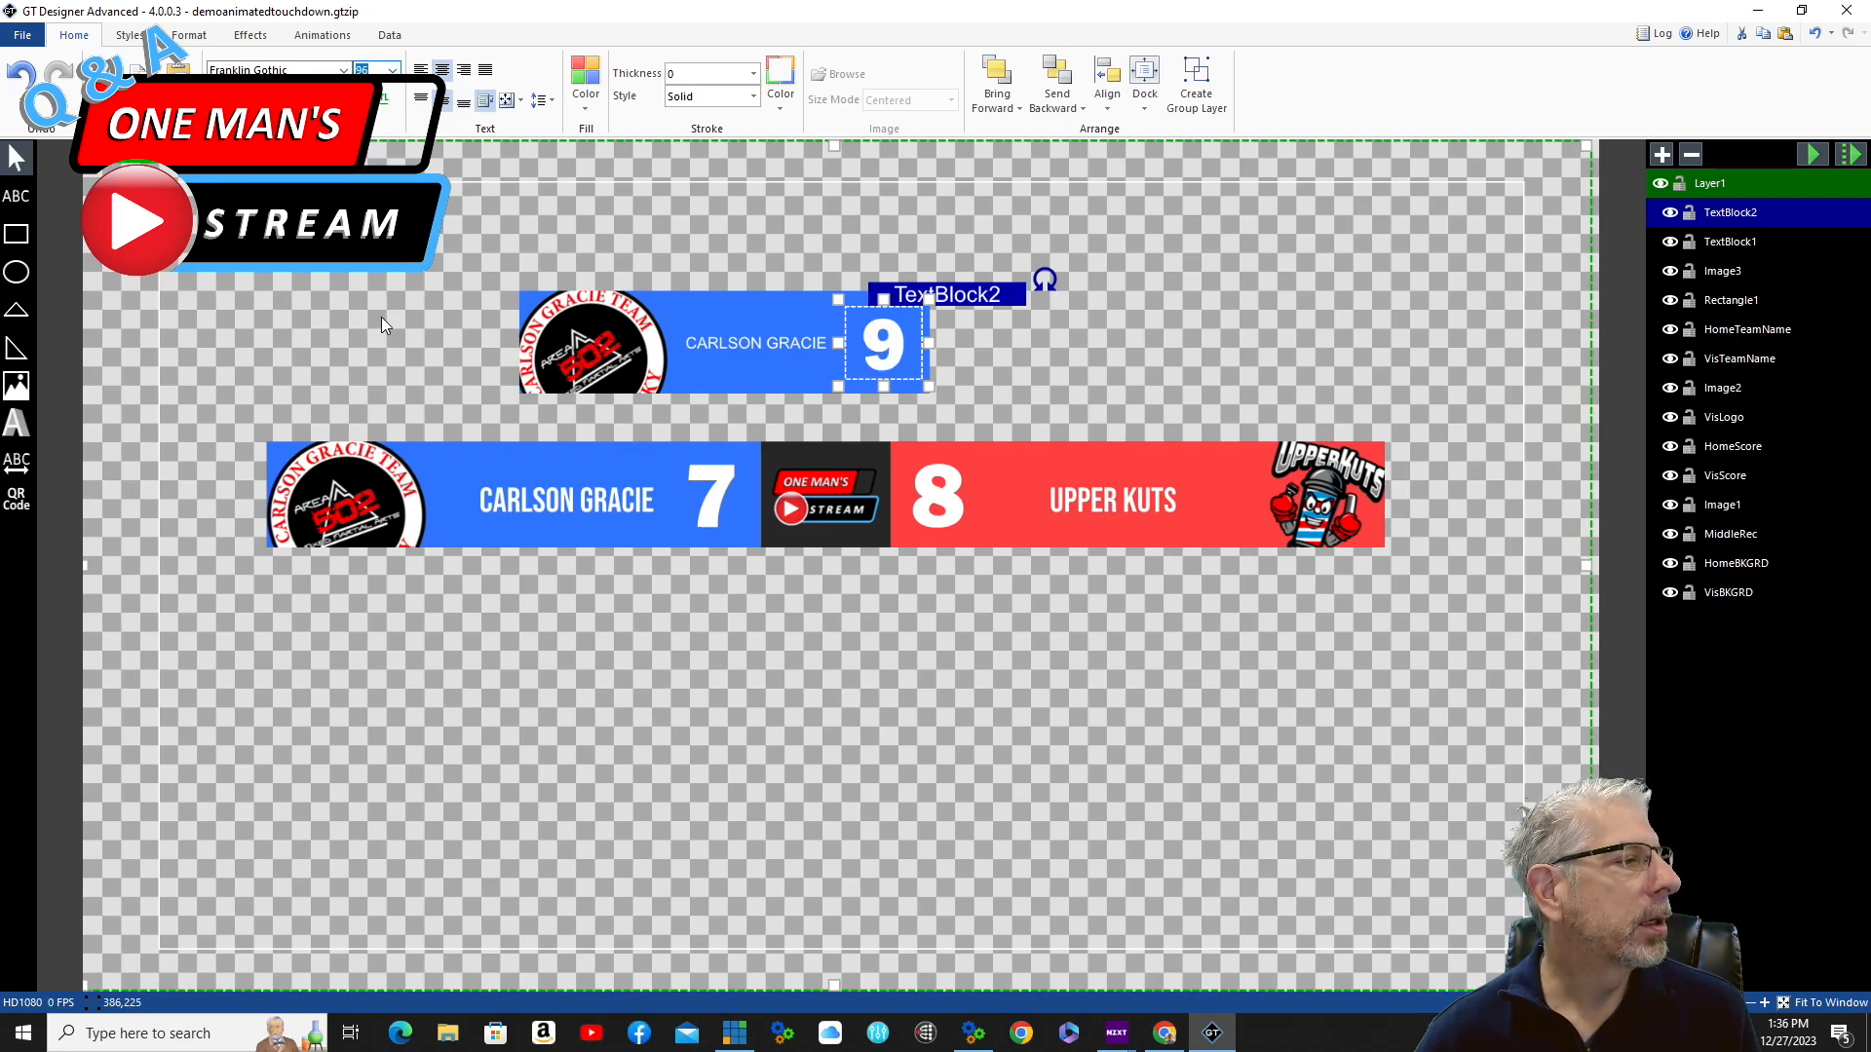
left_click(1091, 259)
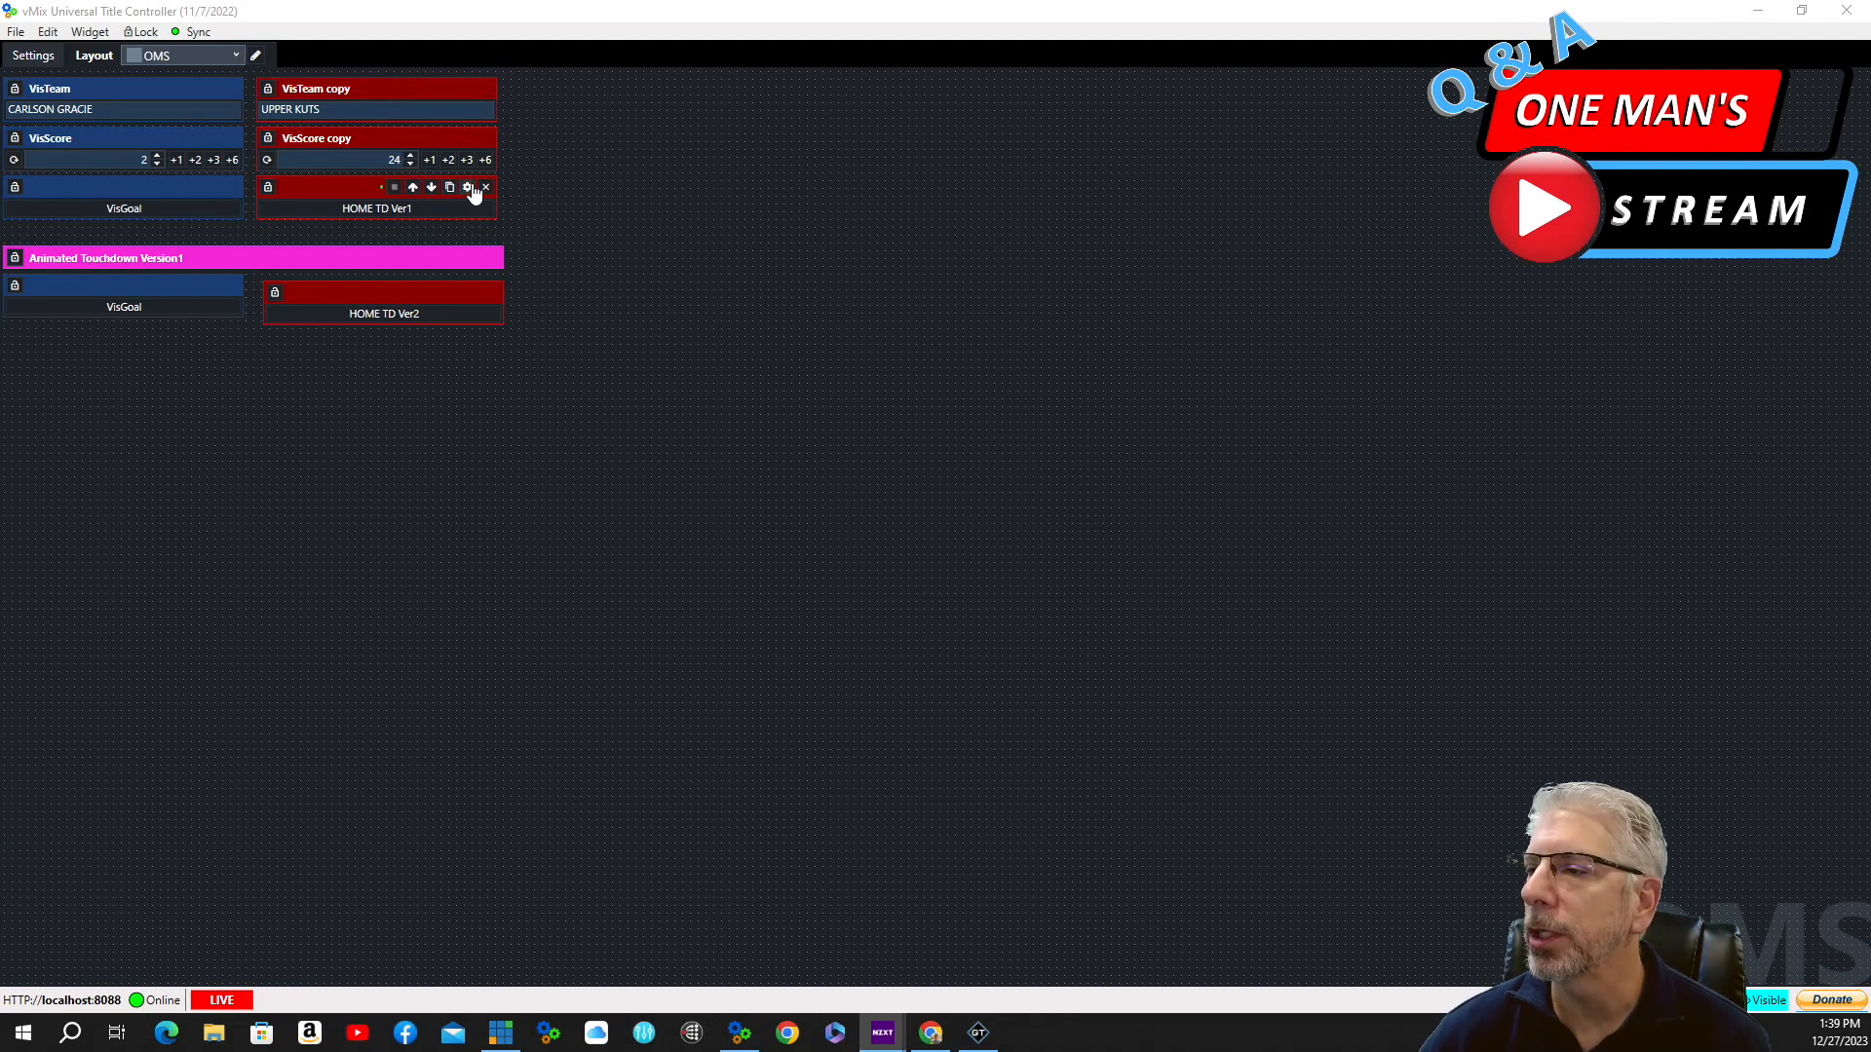
In vMix Universal Title Controller, open the HOME TD Ver1 button's properties, review its name and hotkeys, and choose Red as its colour
left_click(468, 188)
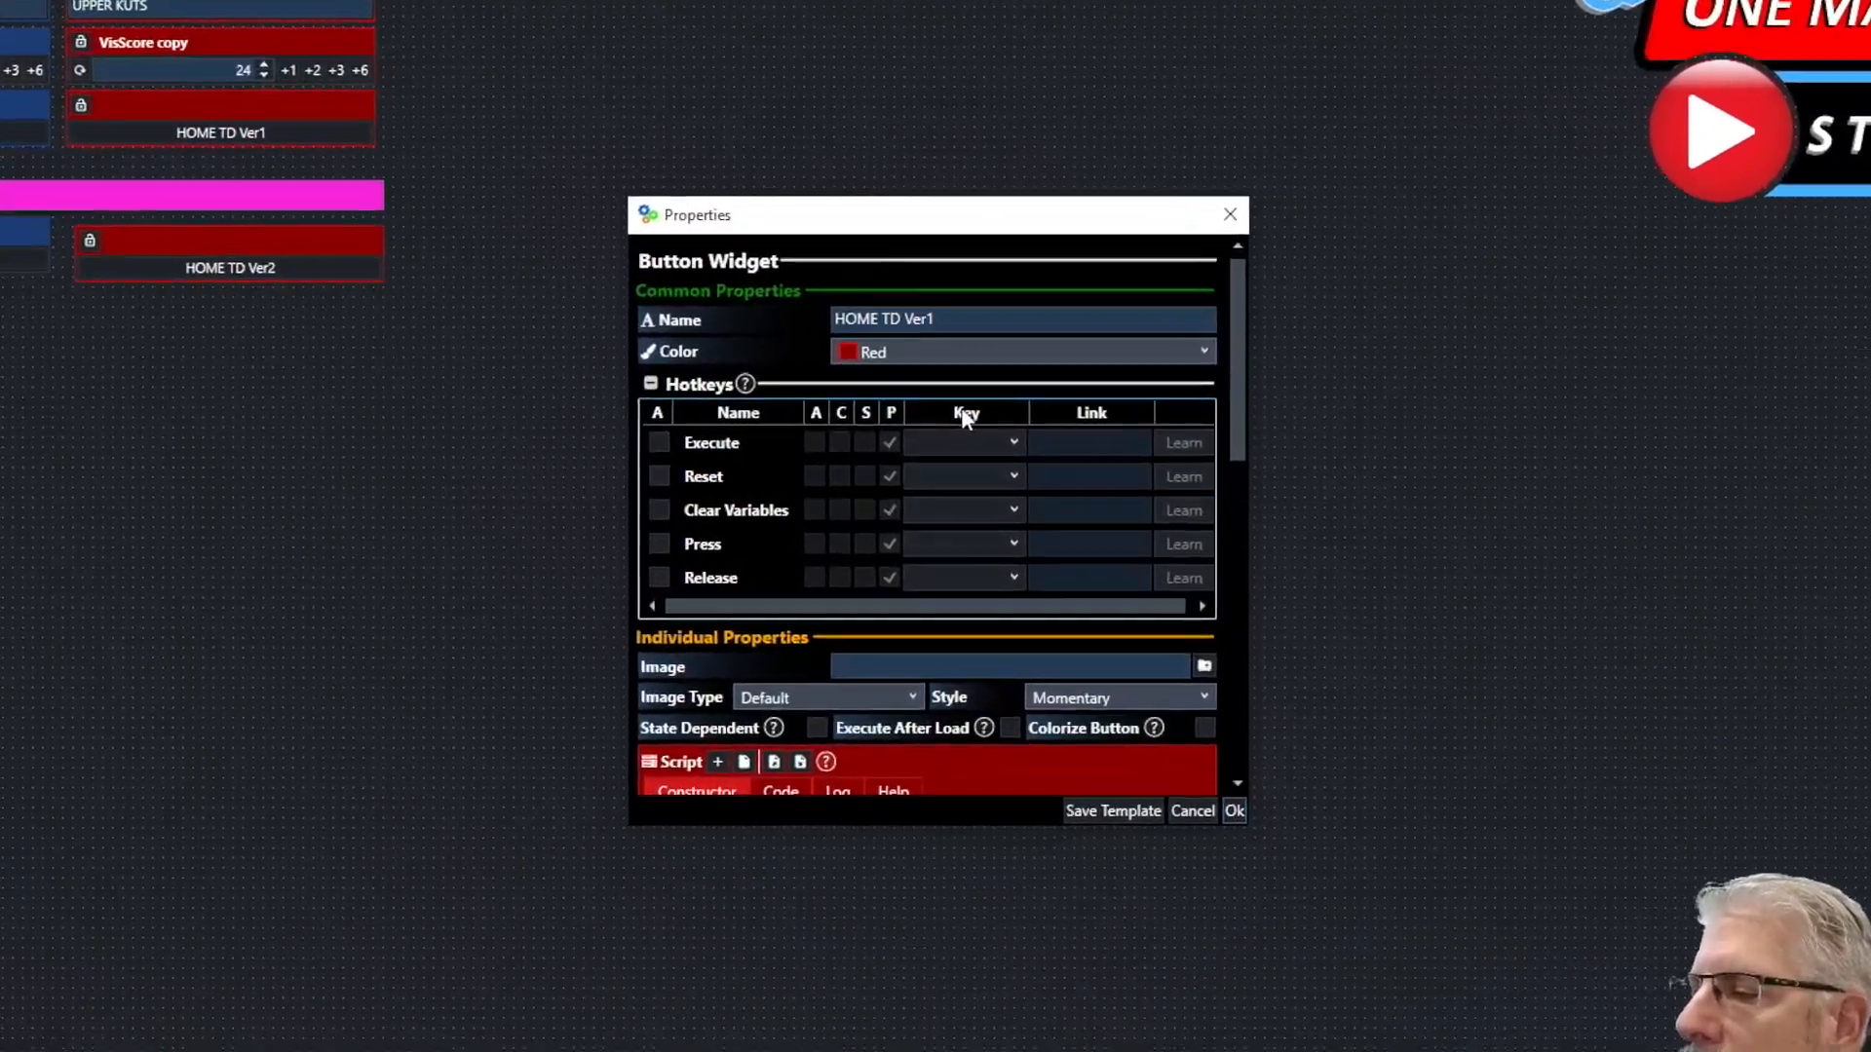
scroll(953, 434, "down", 1)
scroll(974, 402, "up", 2)
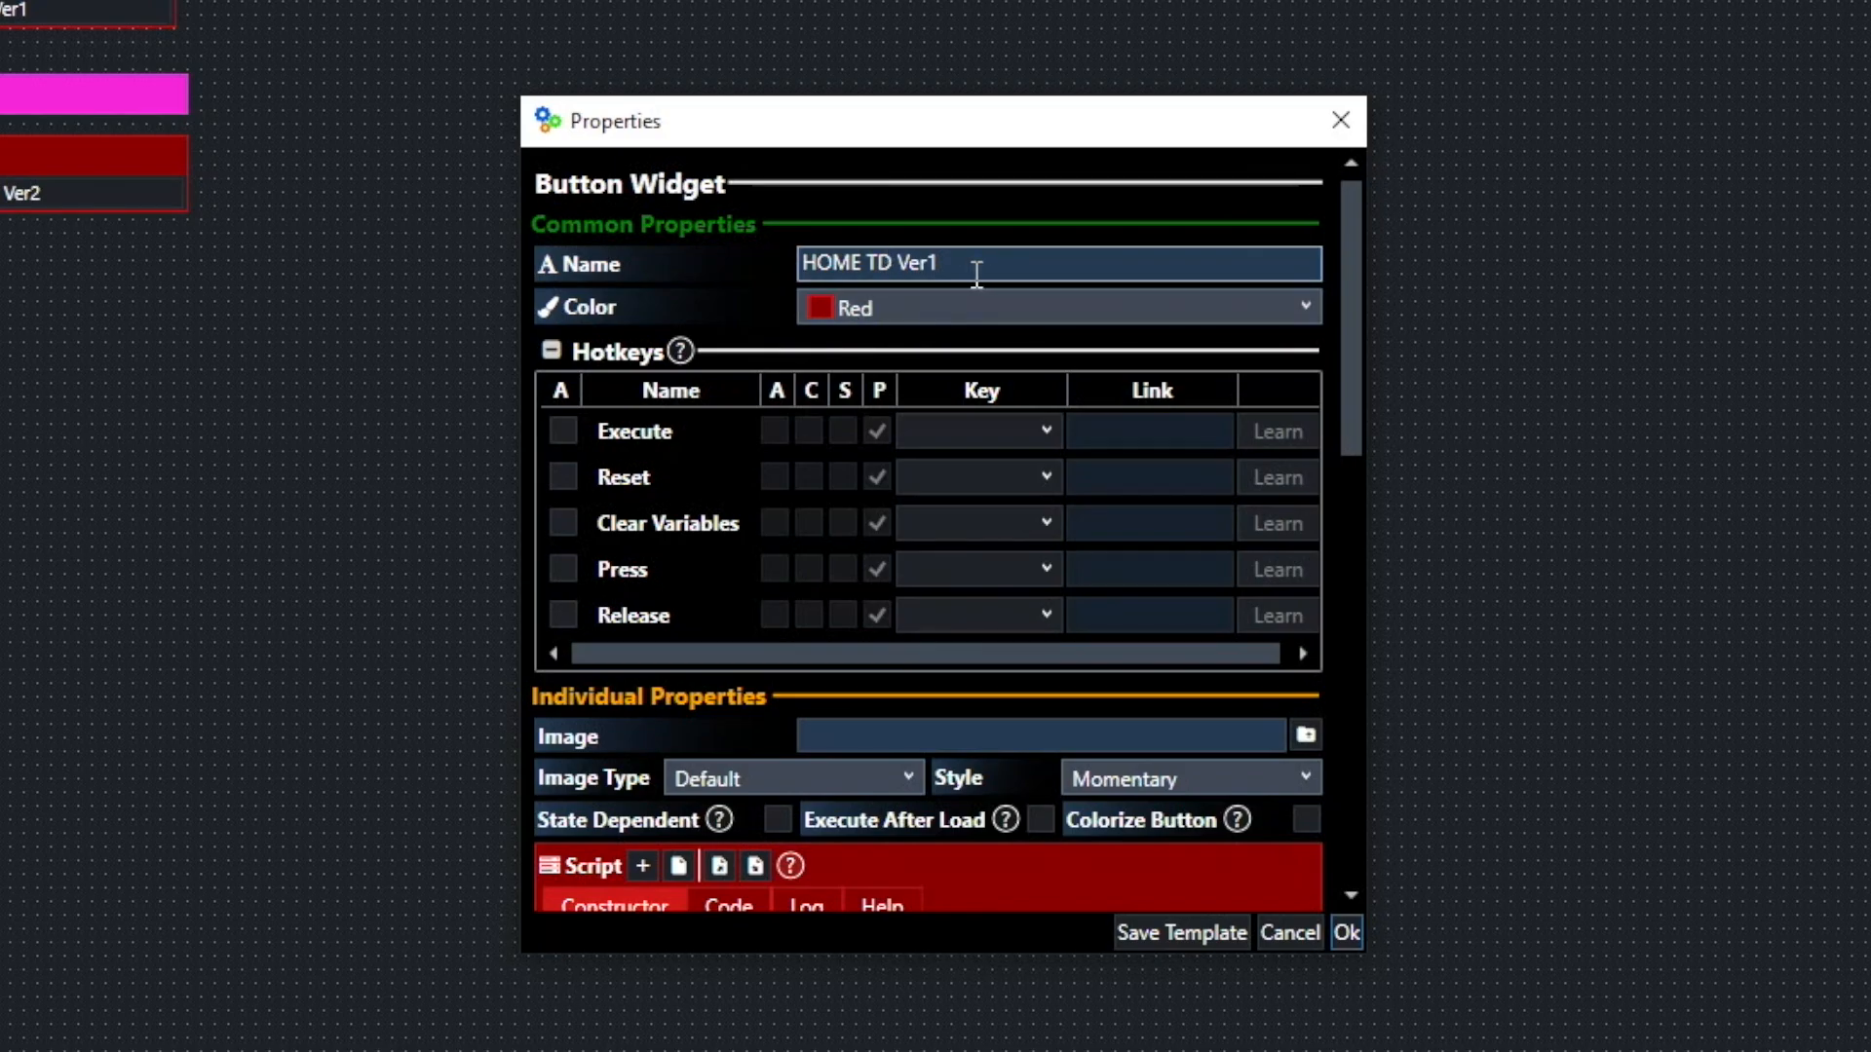
scroll(975, 517, "down", 2)
scroll(1093, 353, "up", 1)
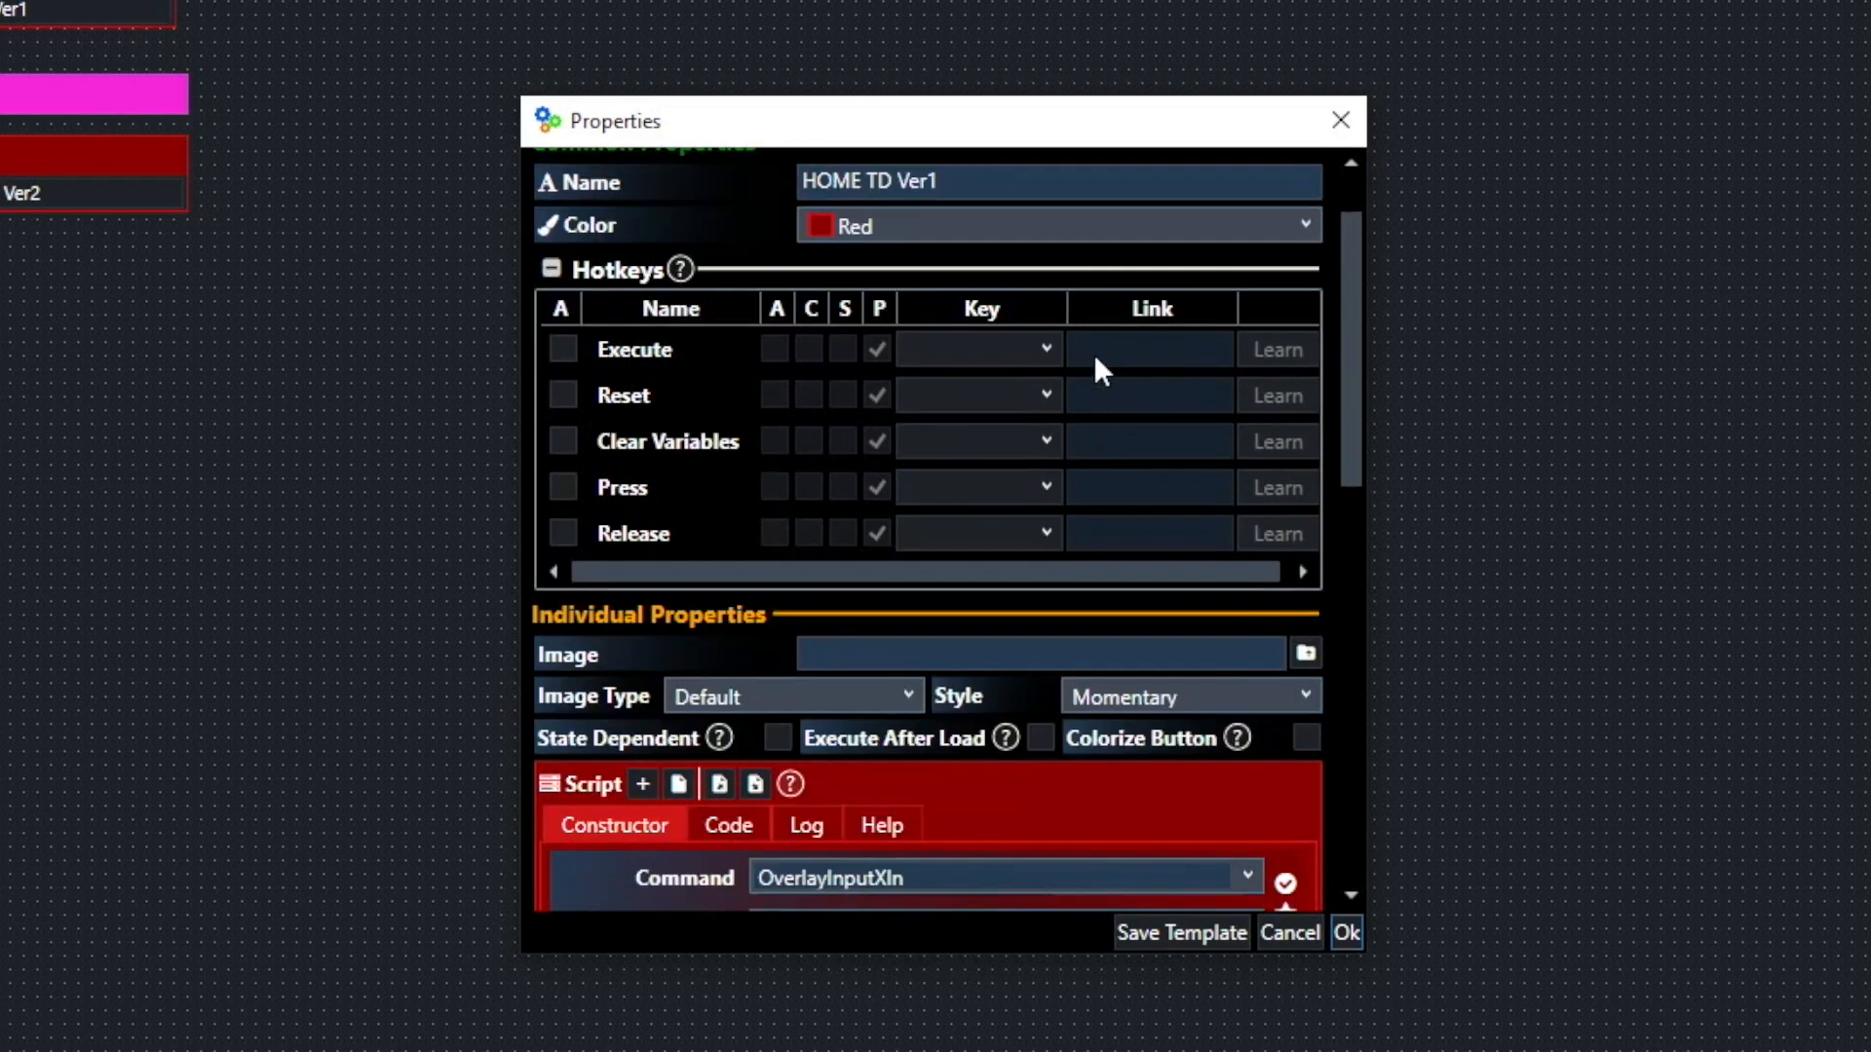
scroll(1093, 354, "up", 1)
left_click(1307, 308)
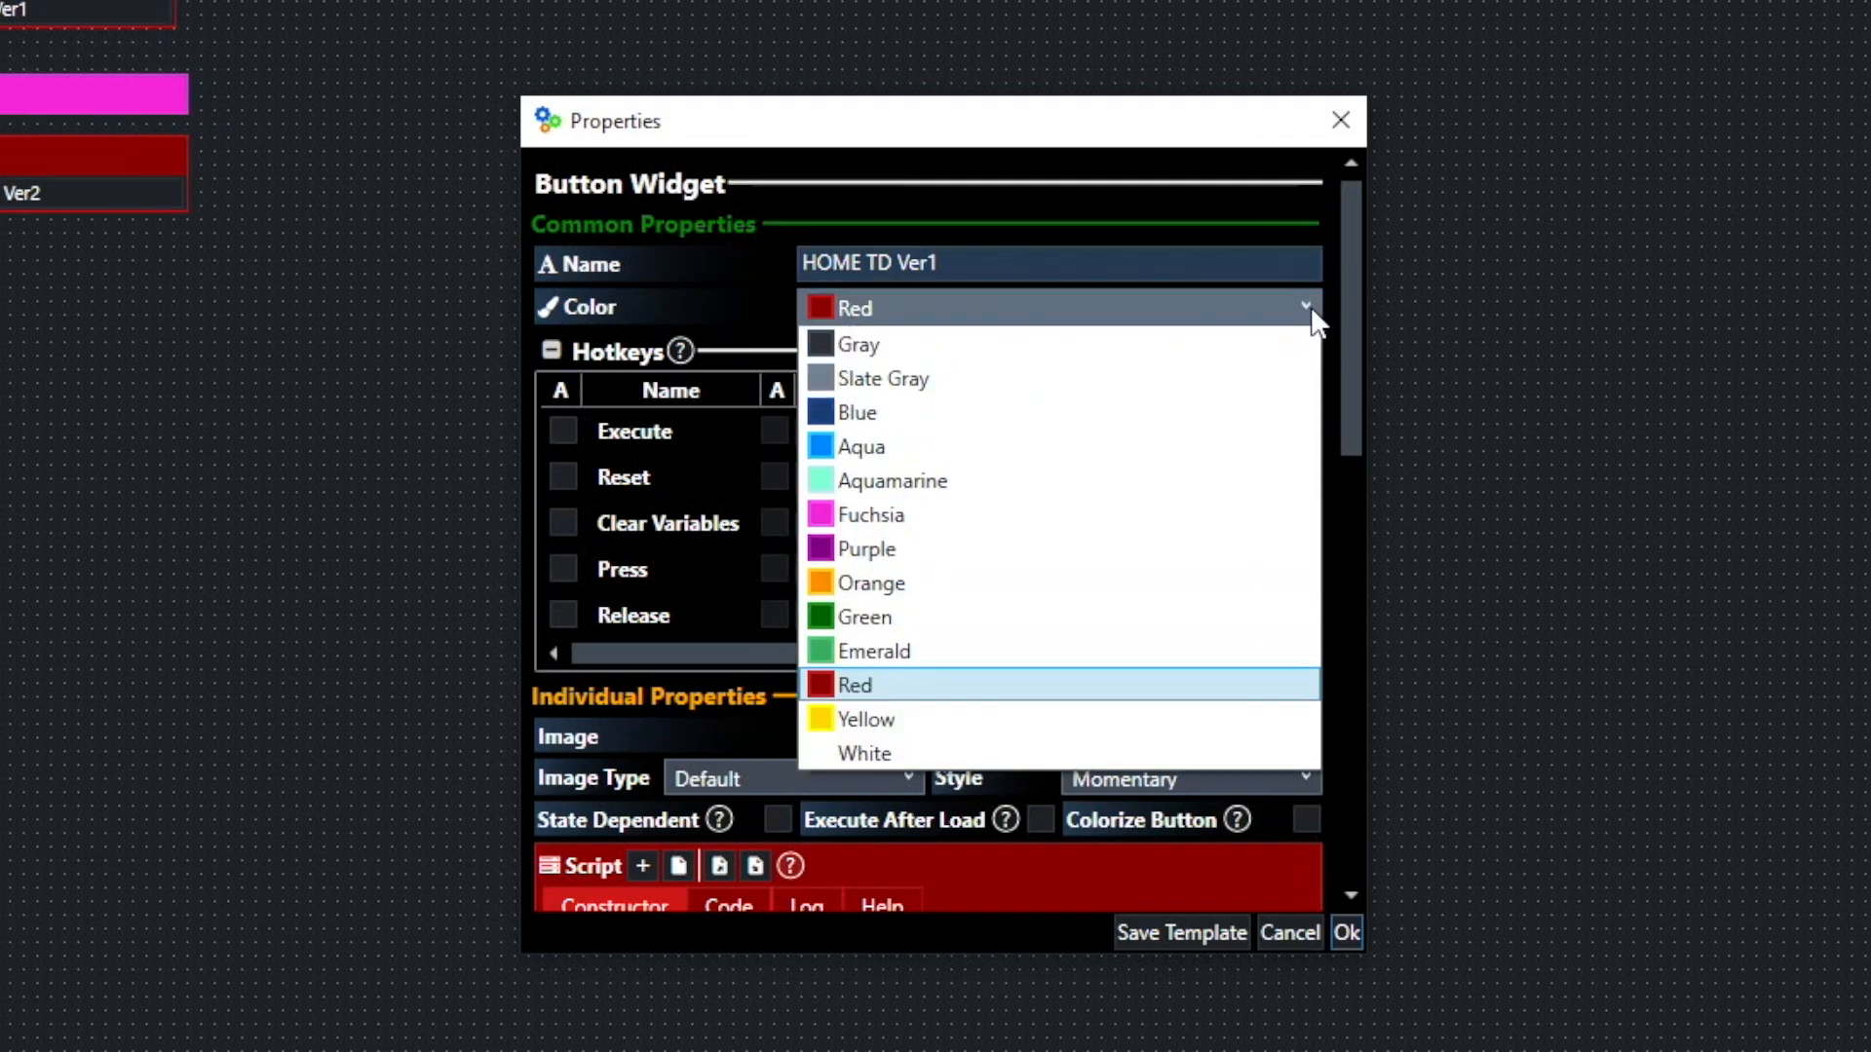
left_click(890, 688)
Examine the HOME TD Ver1 button's script commands with their inputs, overlays, timer interval and link, and close the properties with the settings accepted
scroll(1077, 492, "down", 2)
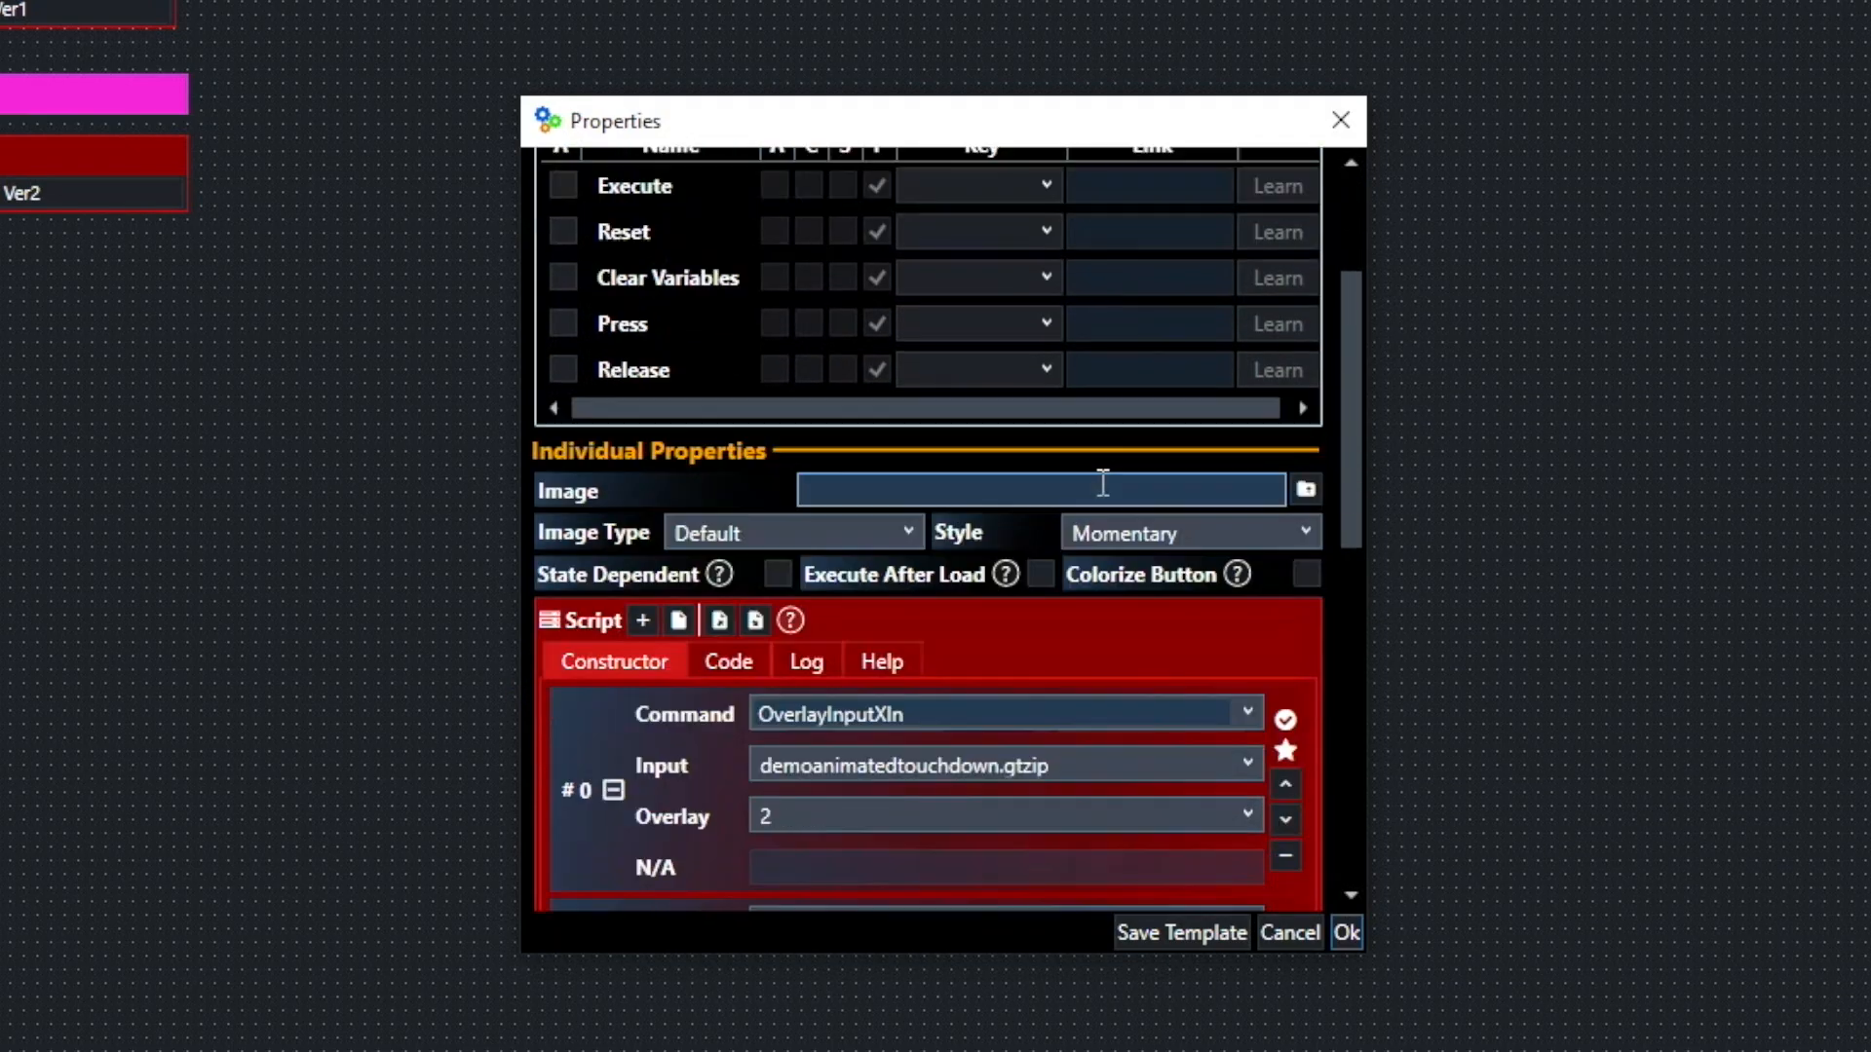
scroll(1101, 482, "down", 2)
scroll(622, 715, "down", 1)
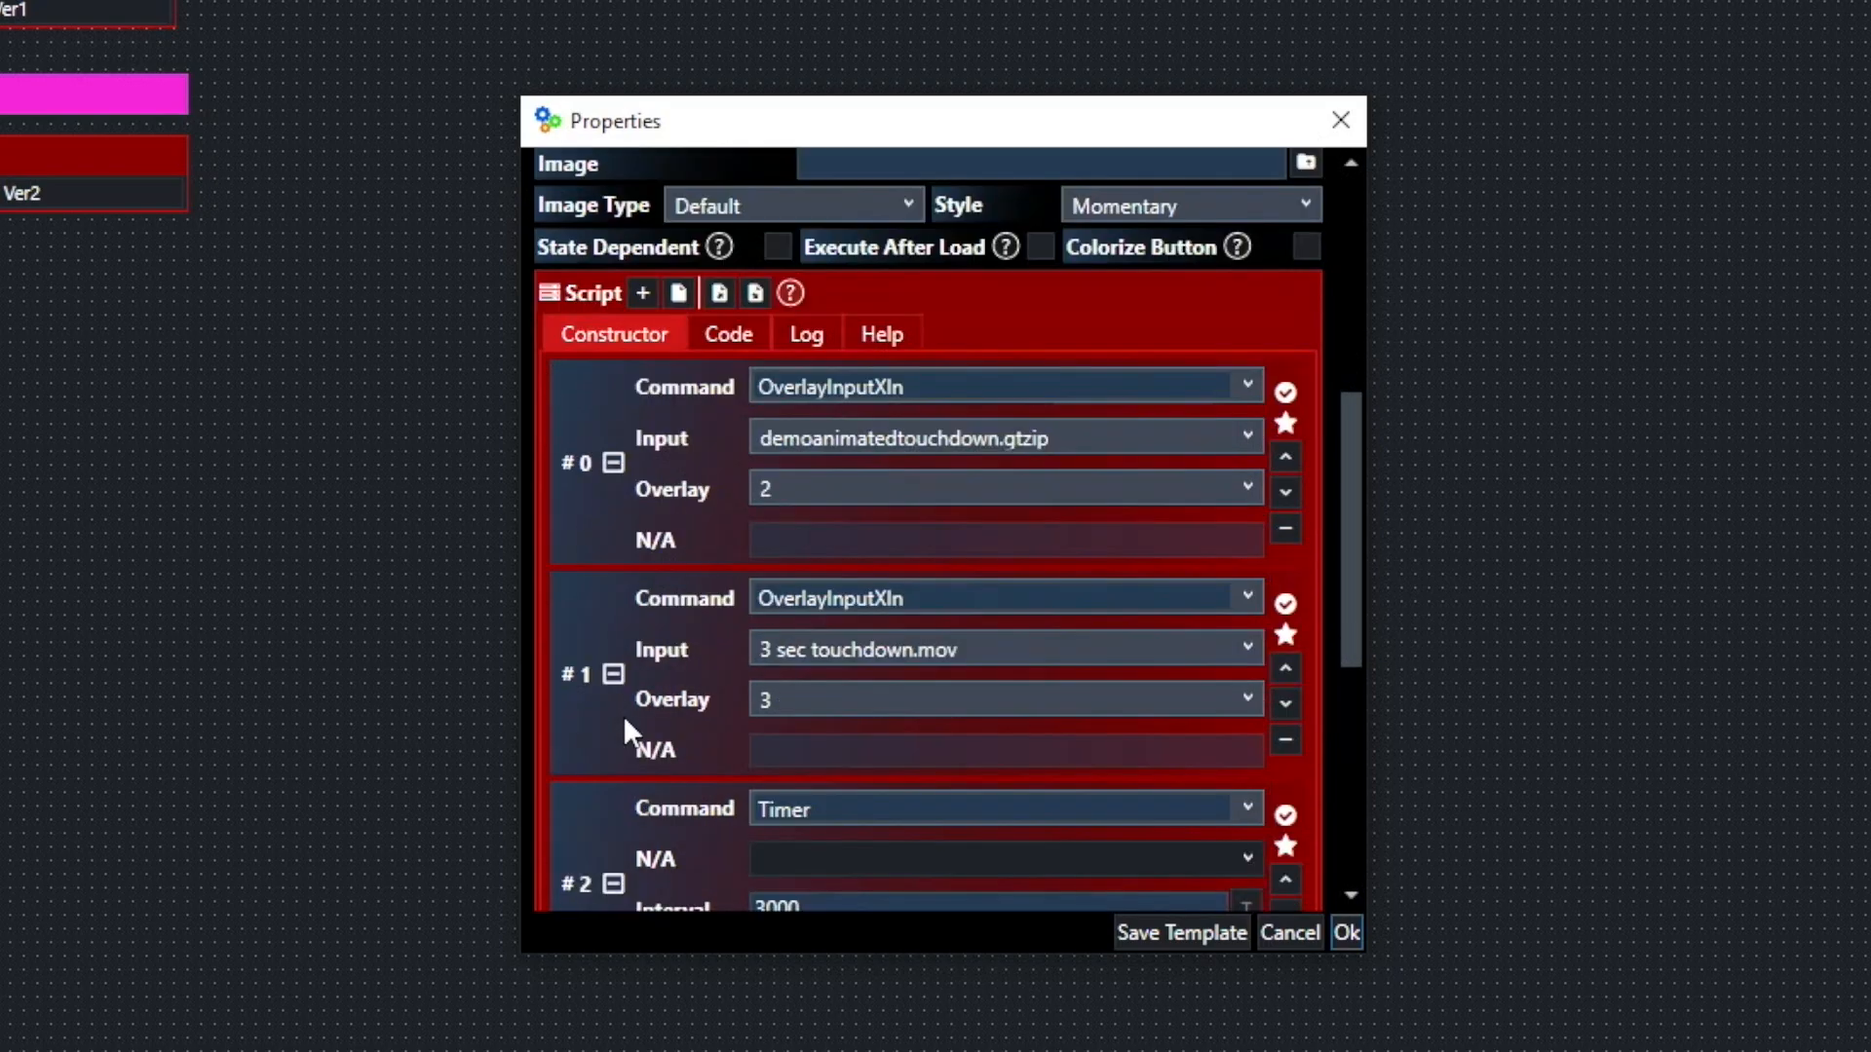
scroll(653, 721, "down", 5)
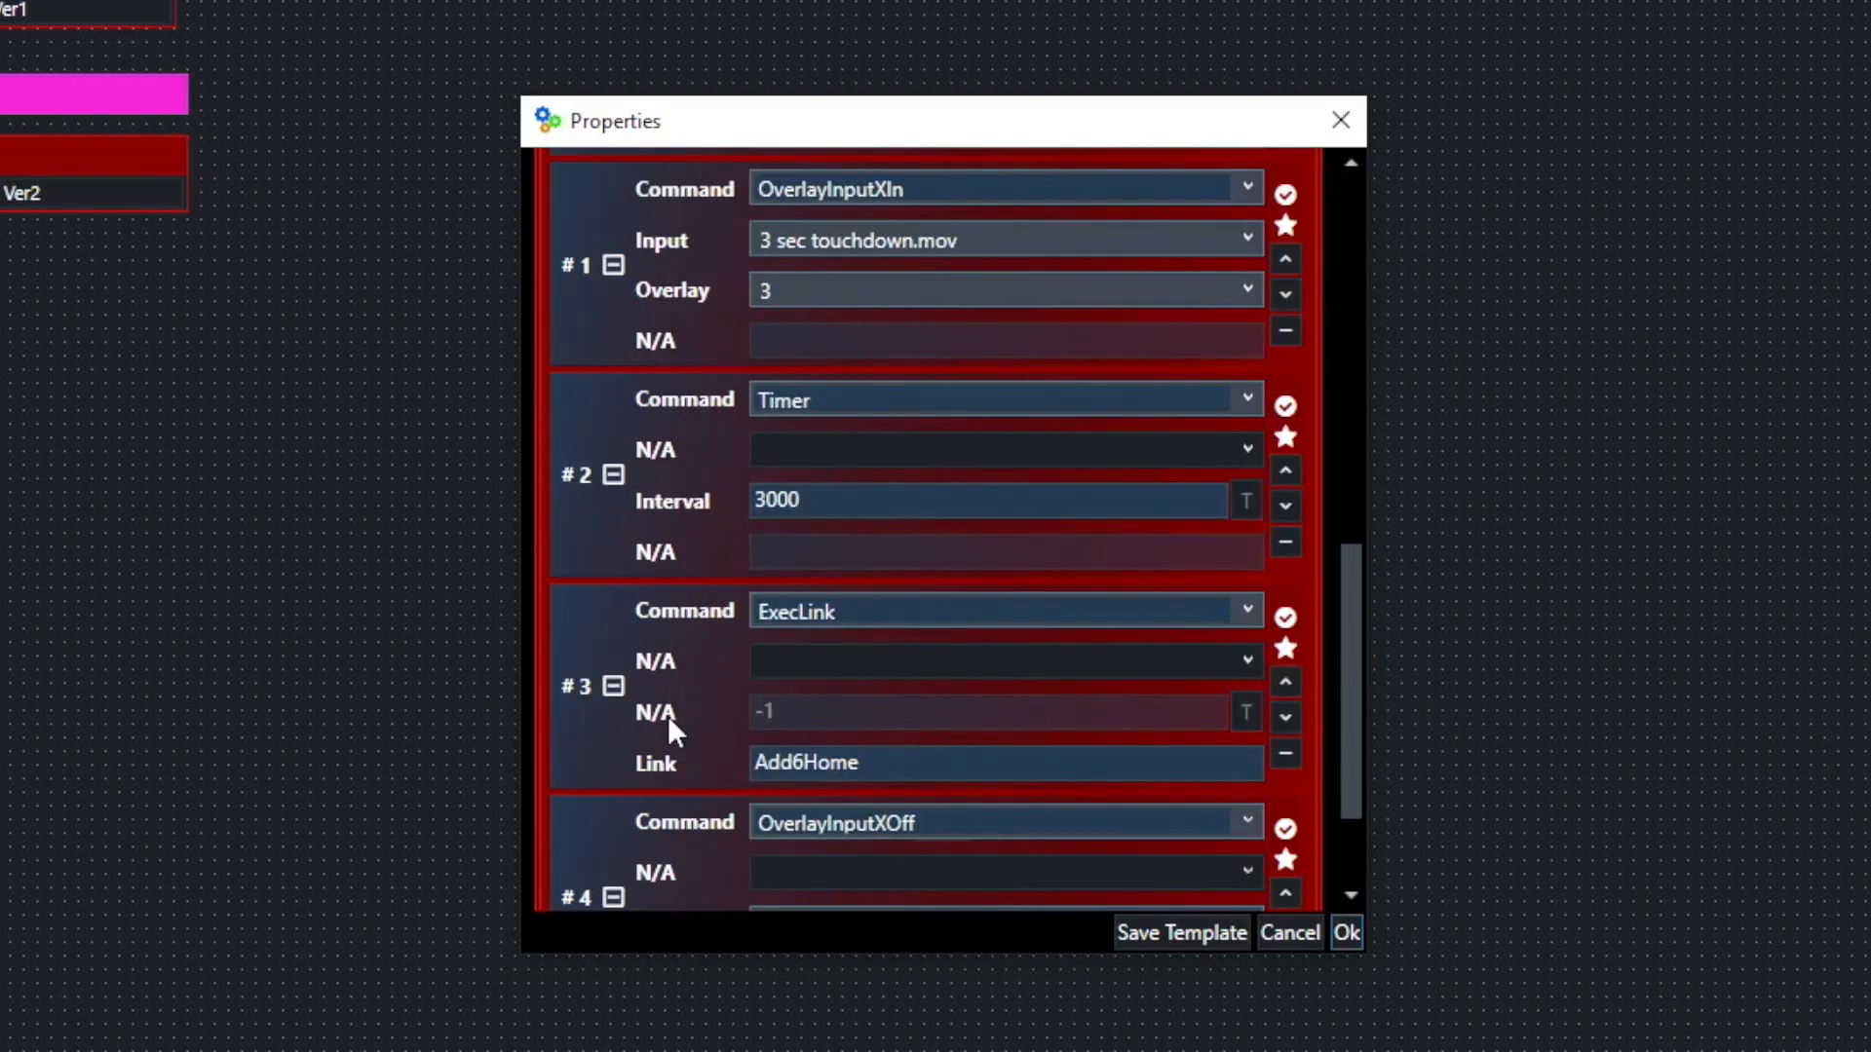
scroll(668, 731, "down", 2)
scroll(671, 726, "up", 12)
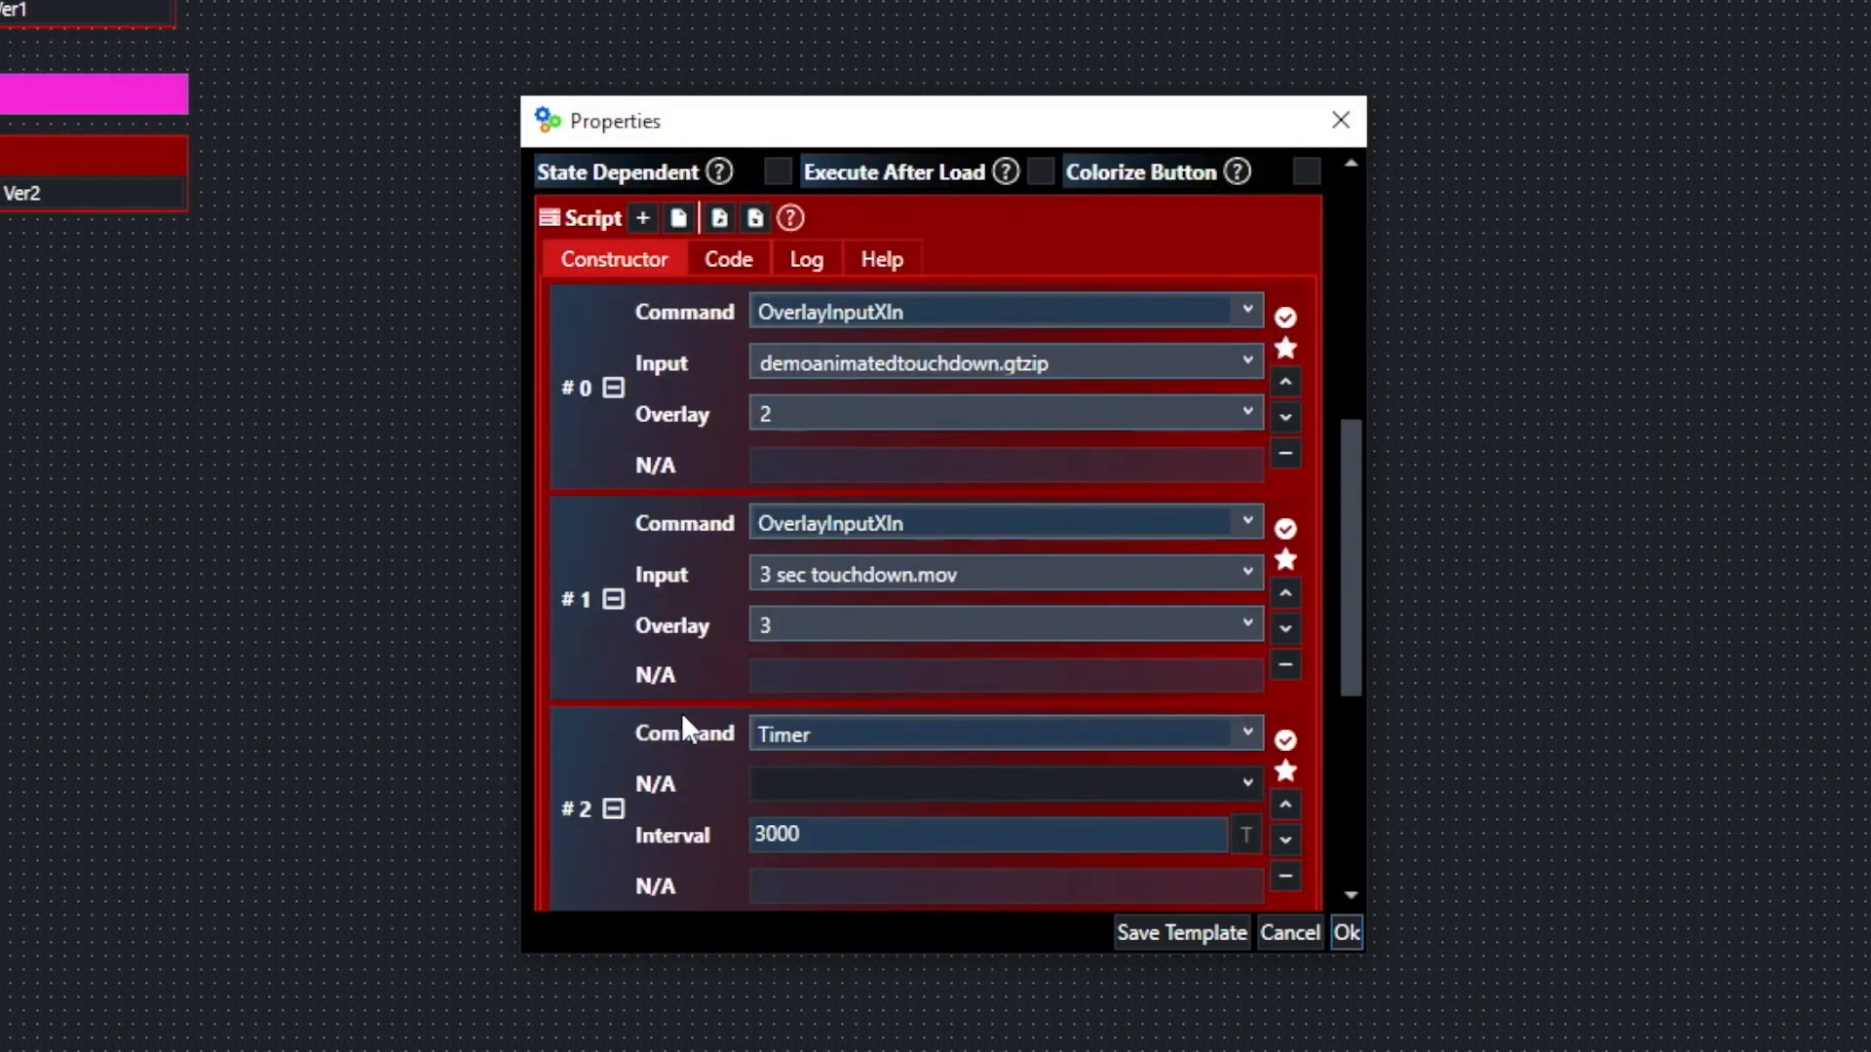
scroll(687, 726, "down", 2)
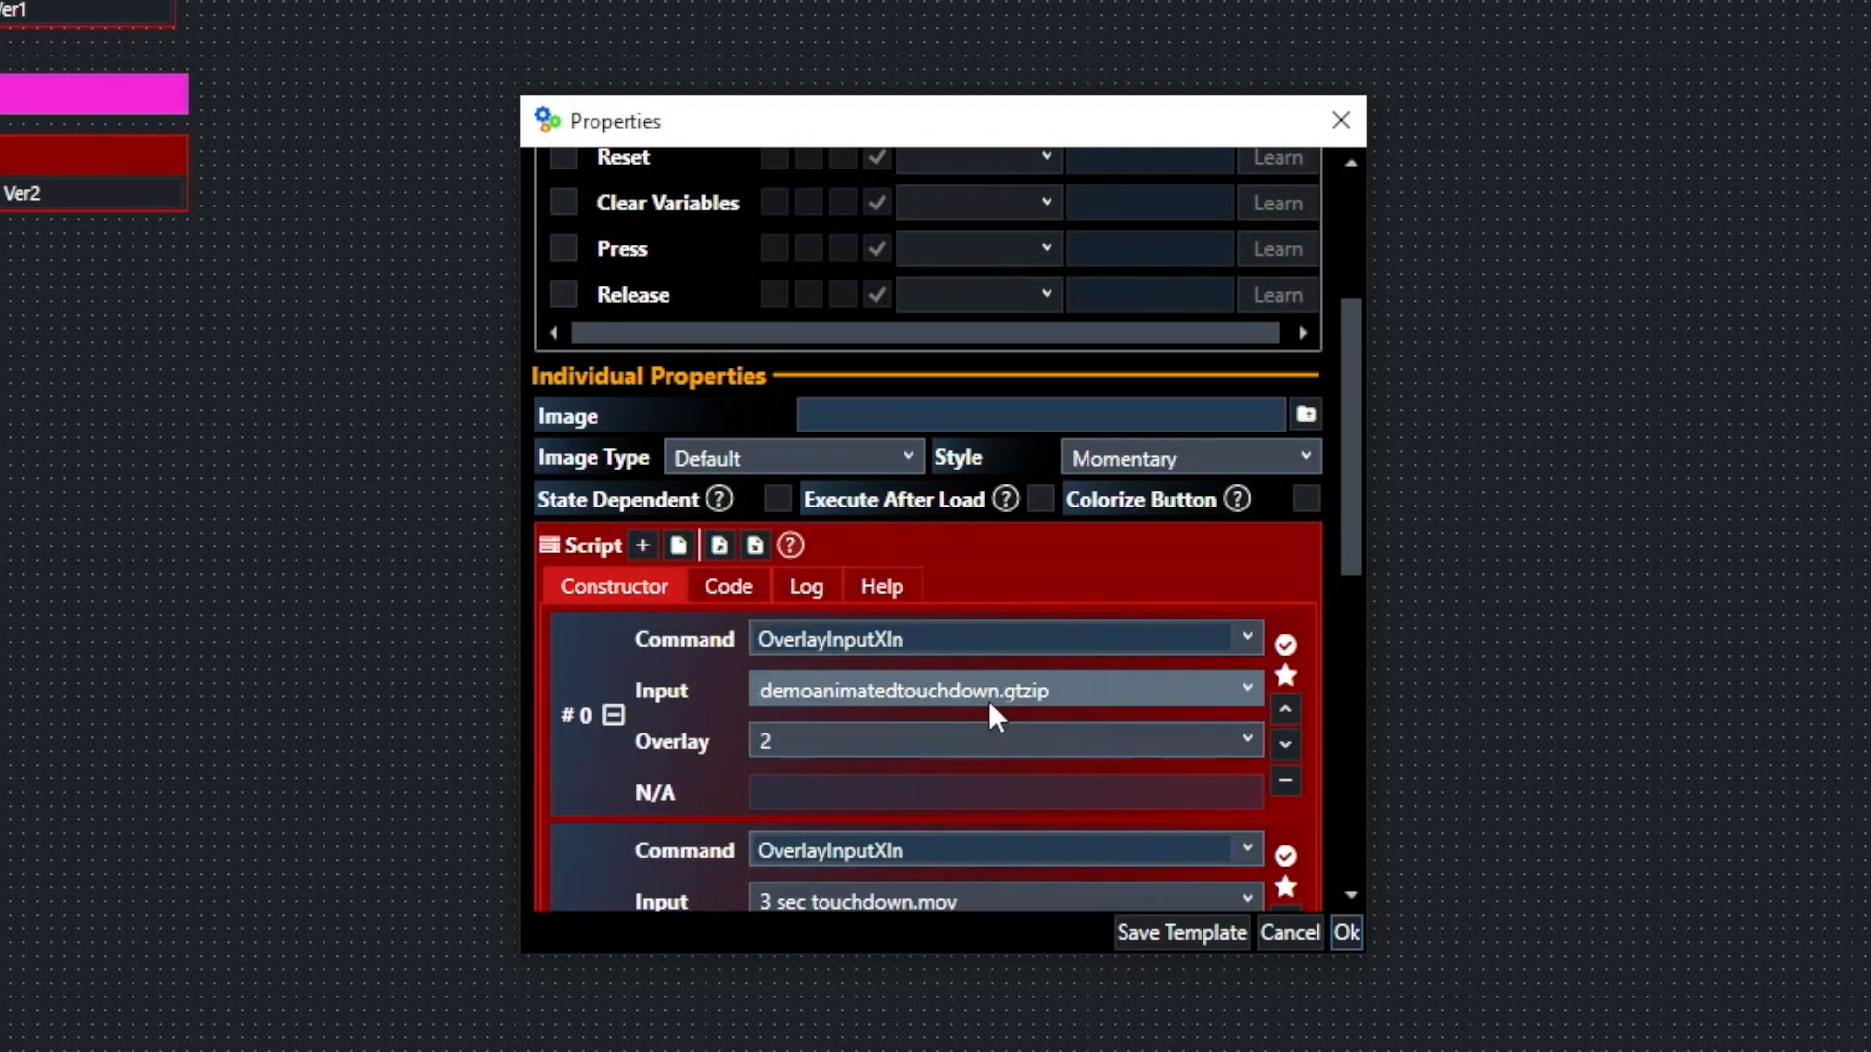
scroll(572, 726, "down", 3)
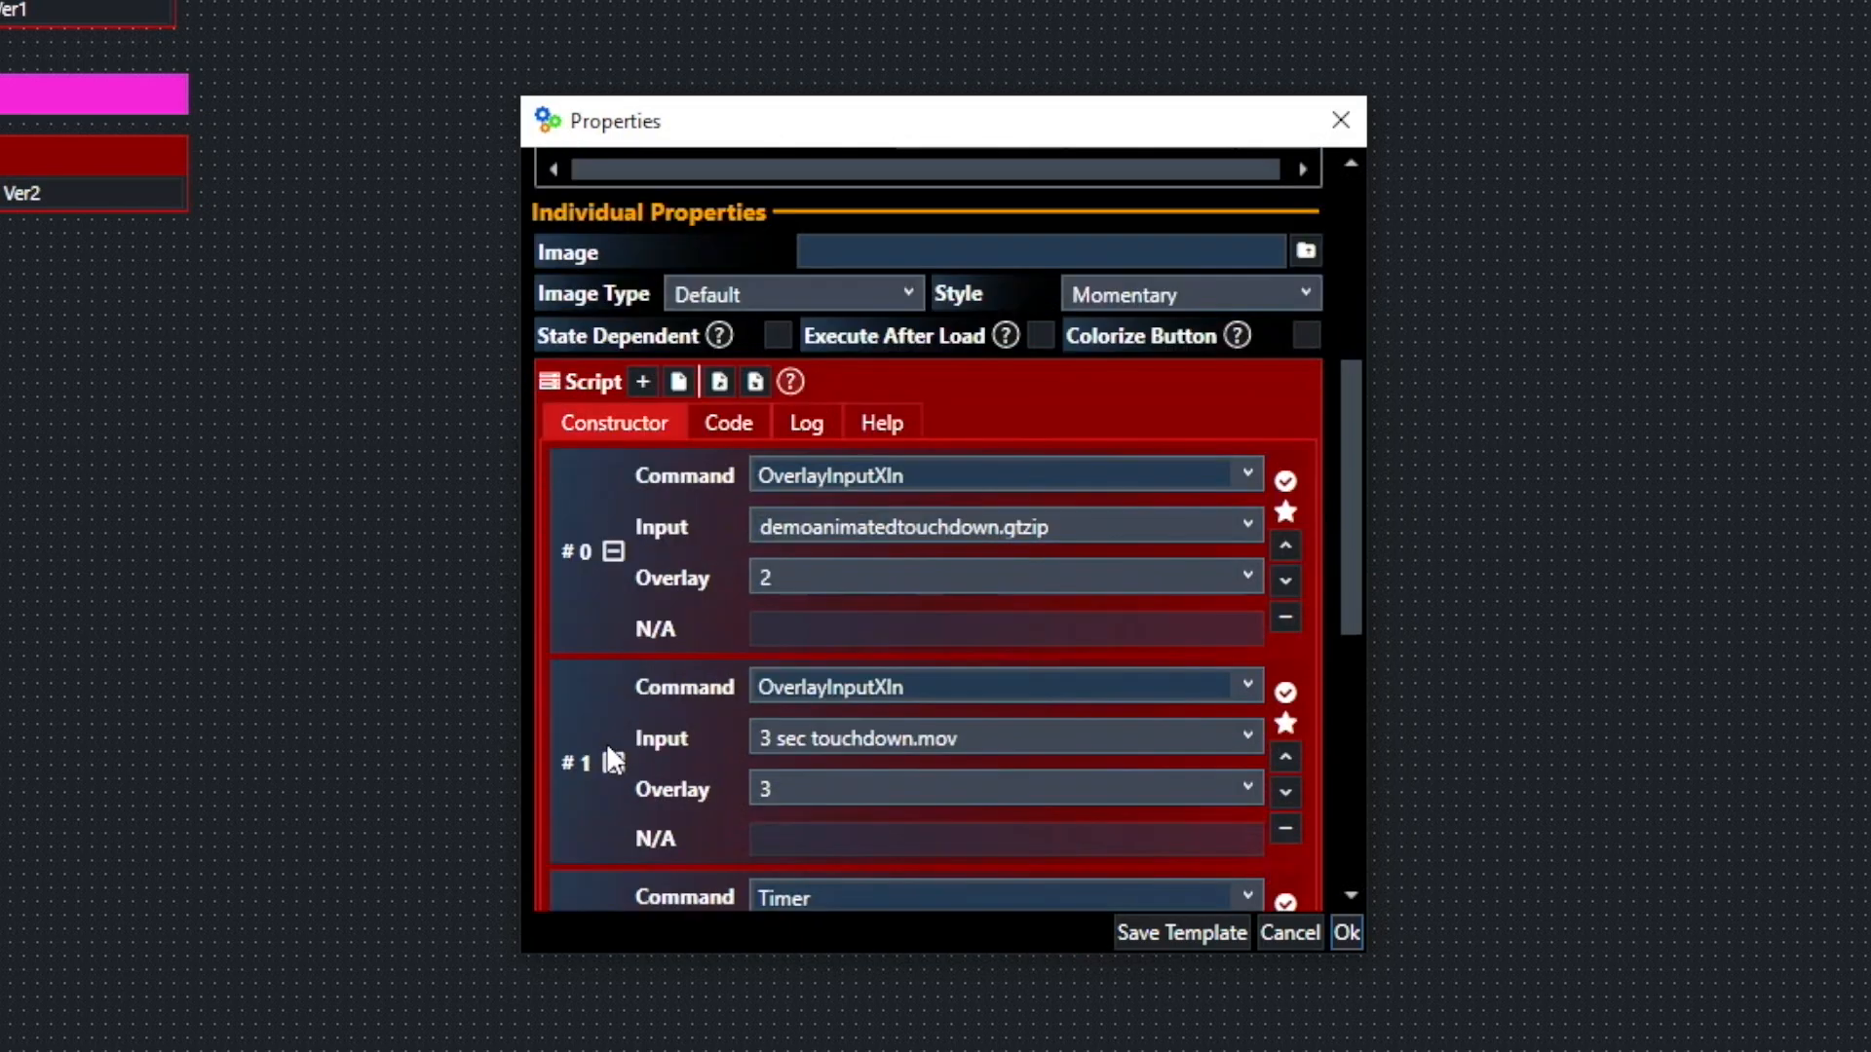
scroll(598, 755, "down", 5)
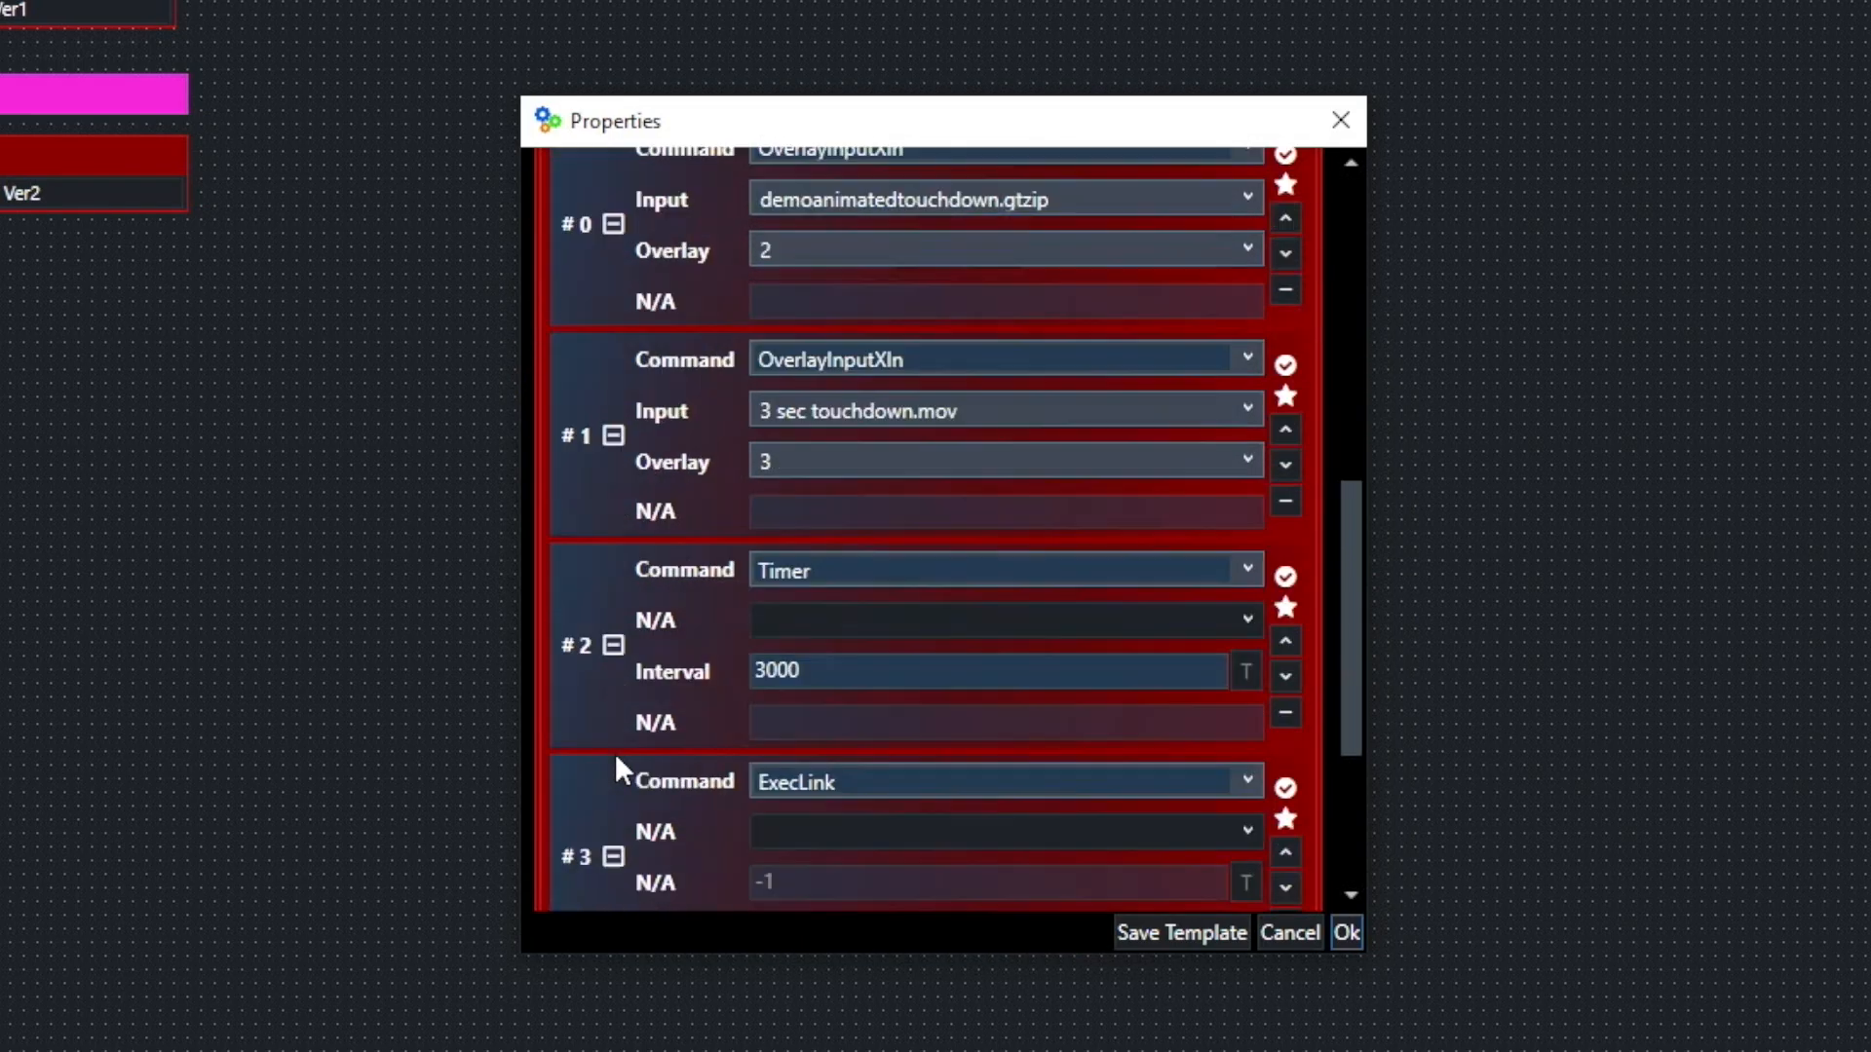
scroll(623, 755, "down", 1)
scroll(632, 760, "up", 1)
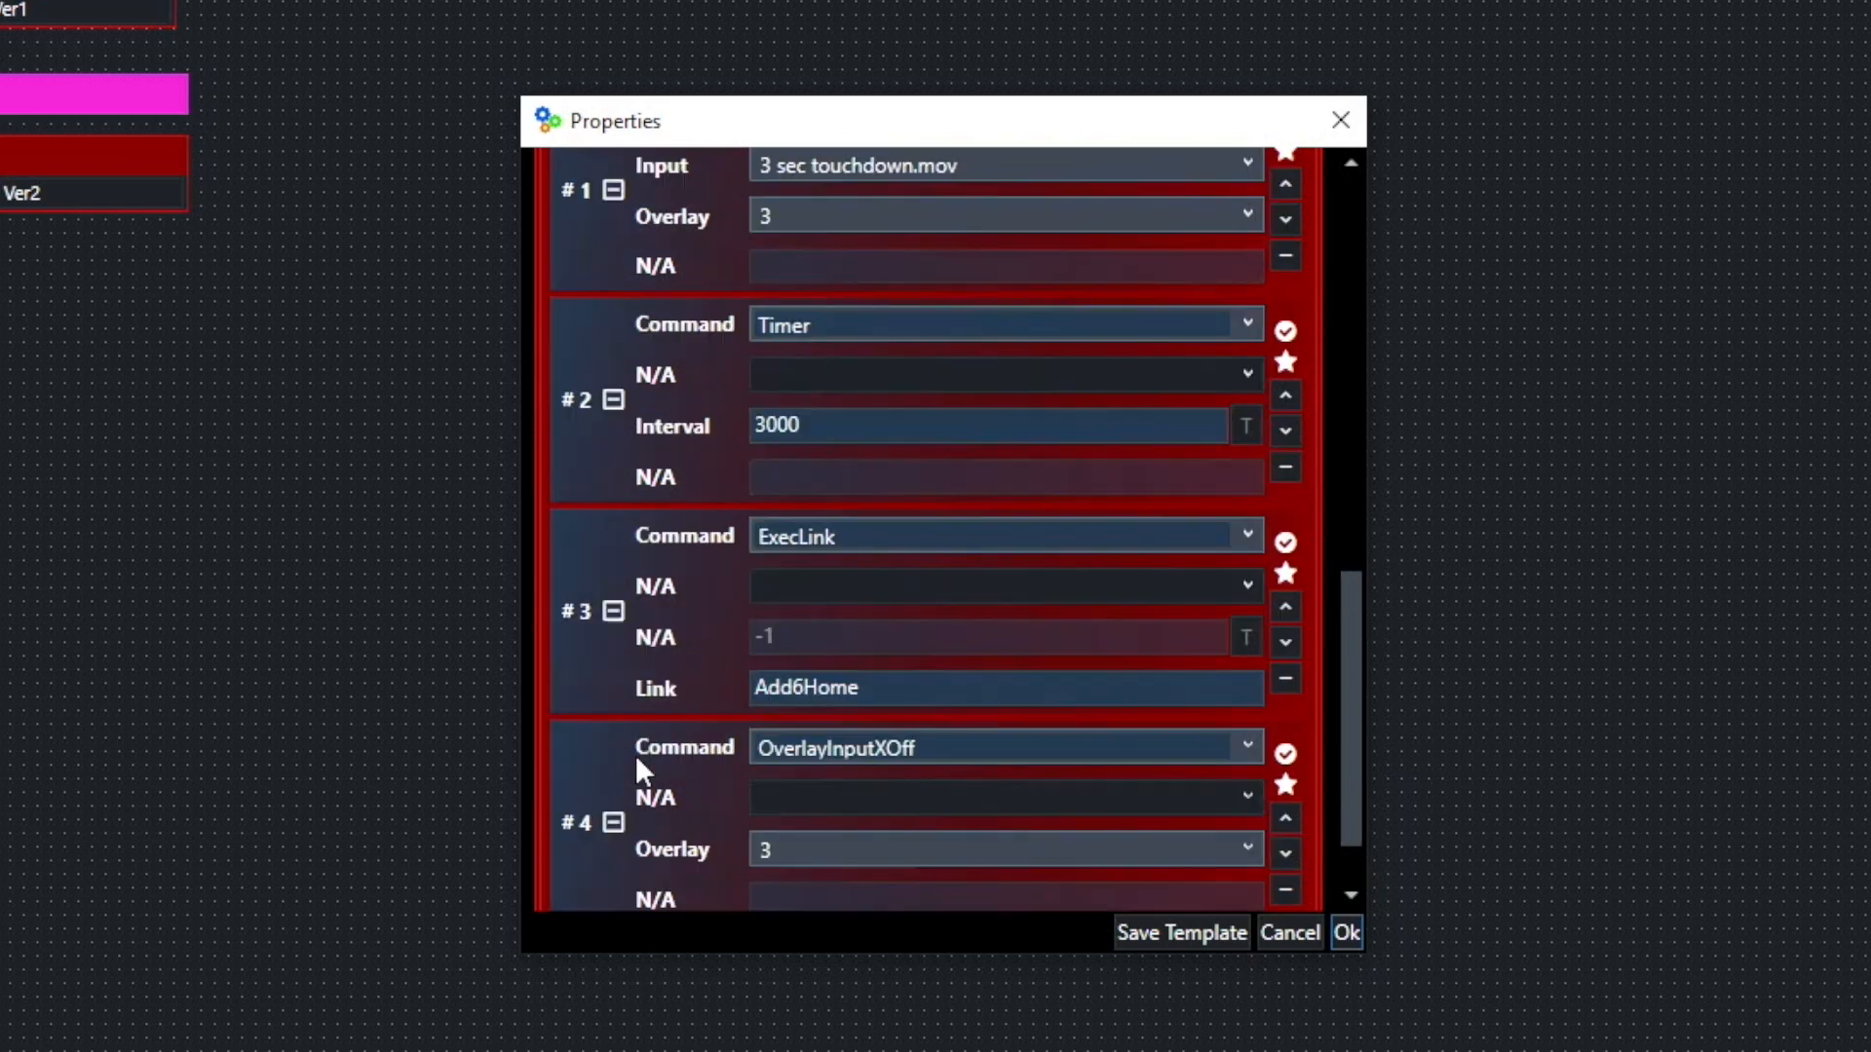
scroll(639, 761, "up", 5)
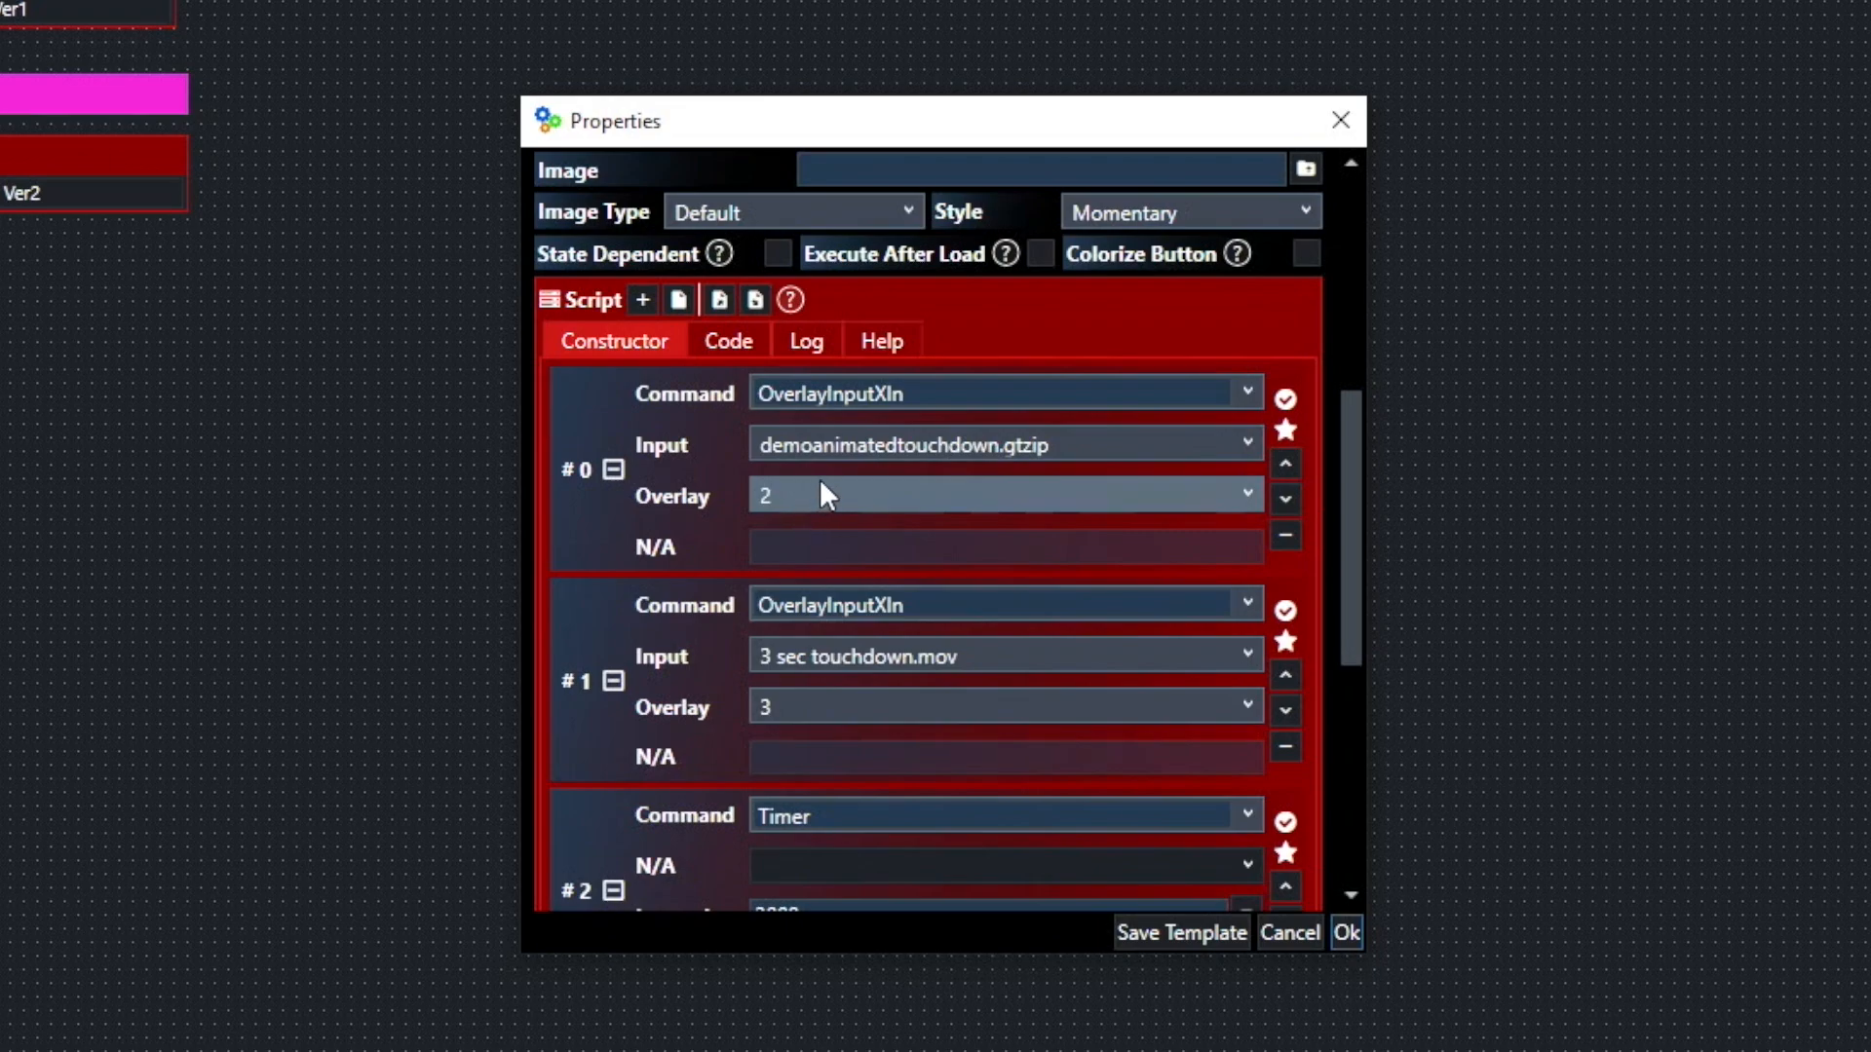
scroll(968, 636, "down", 1)
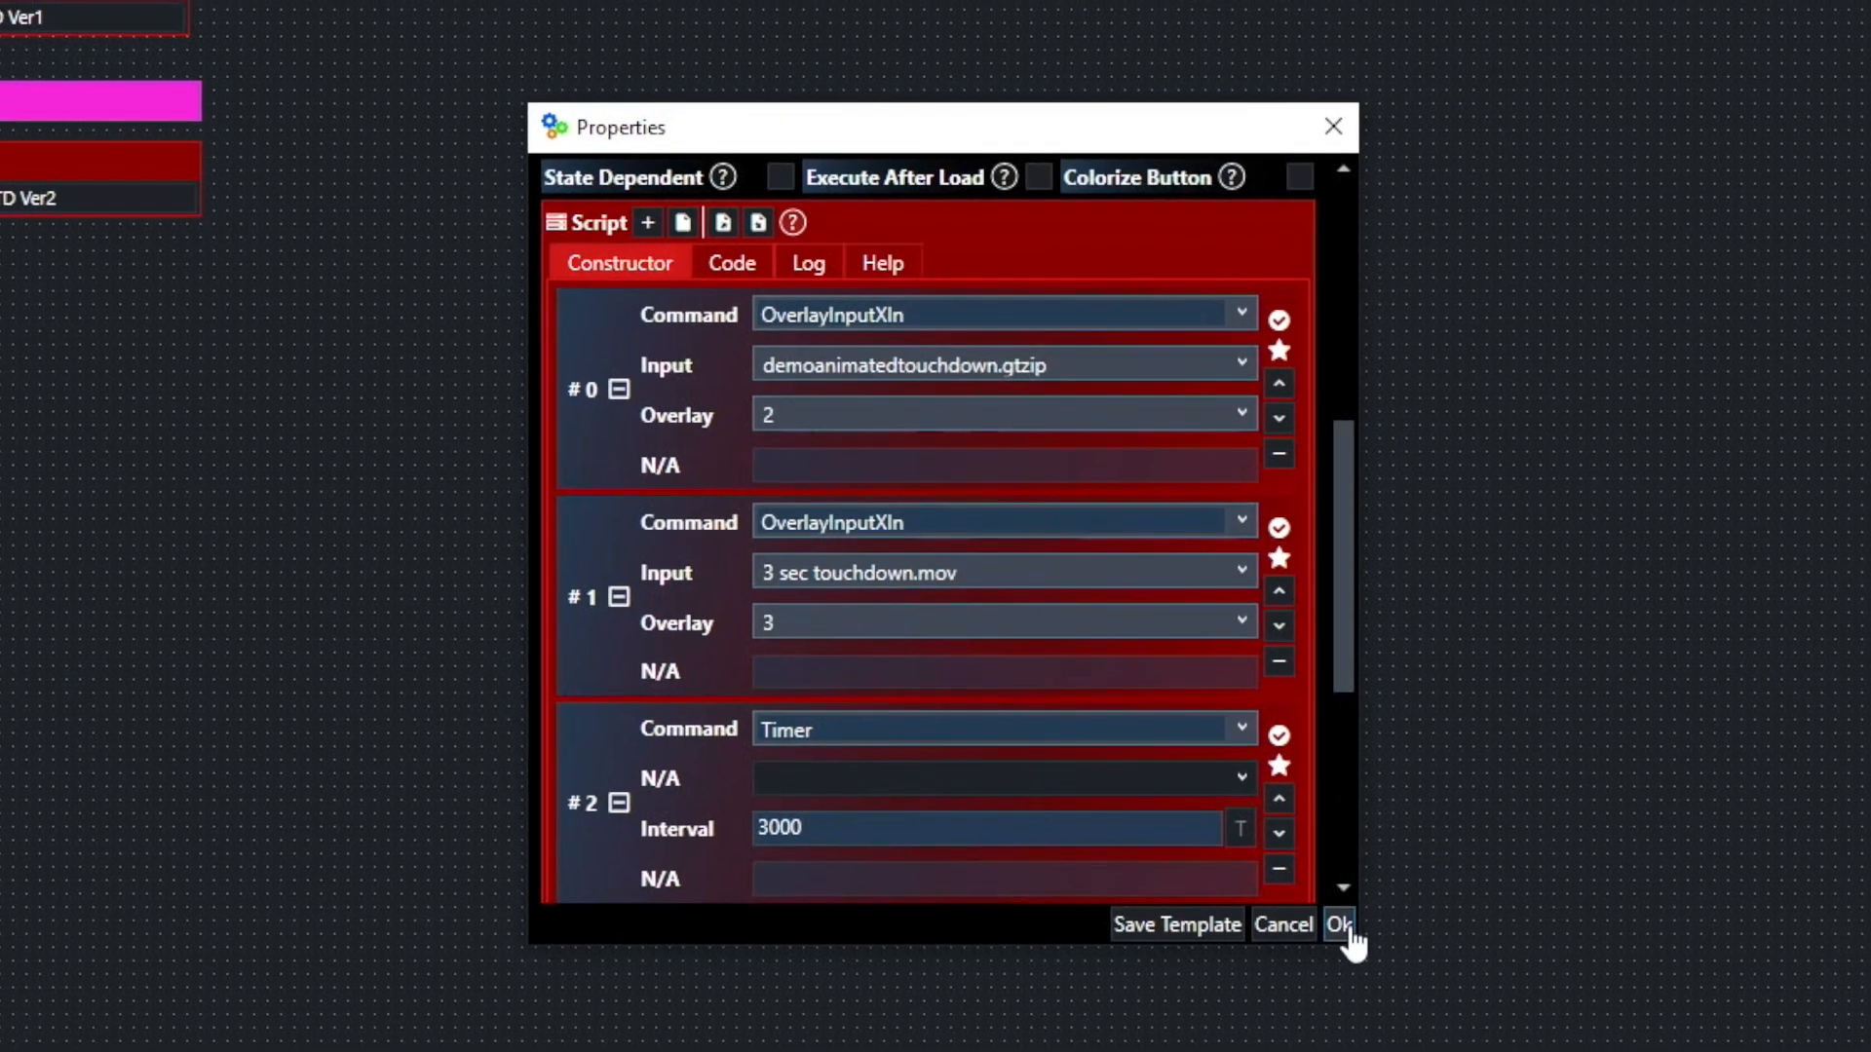
left_click(1340, 926)
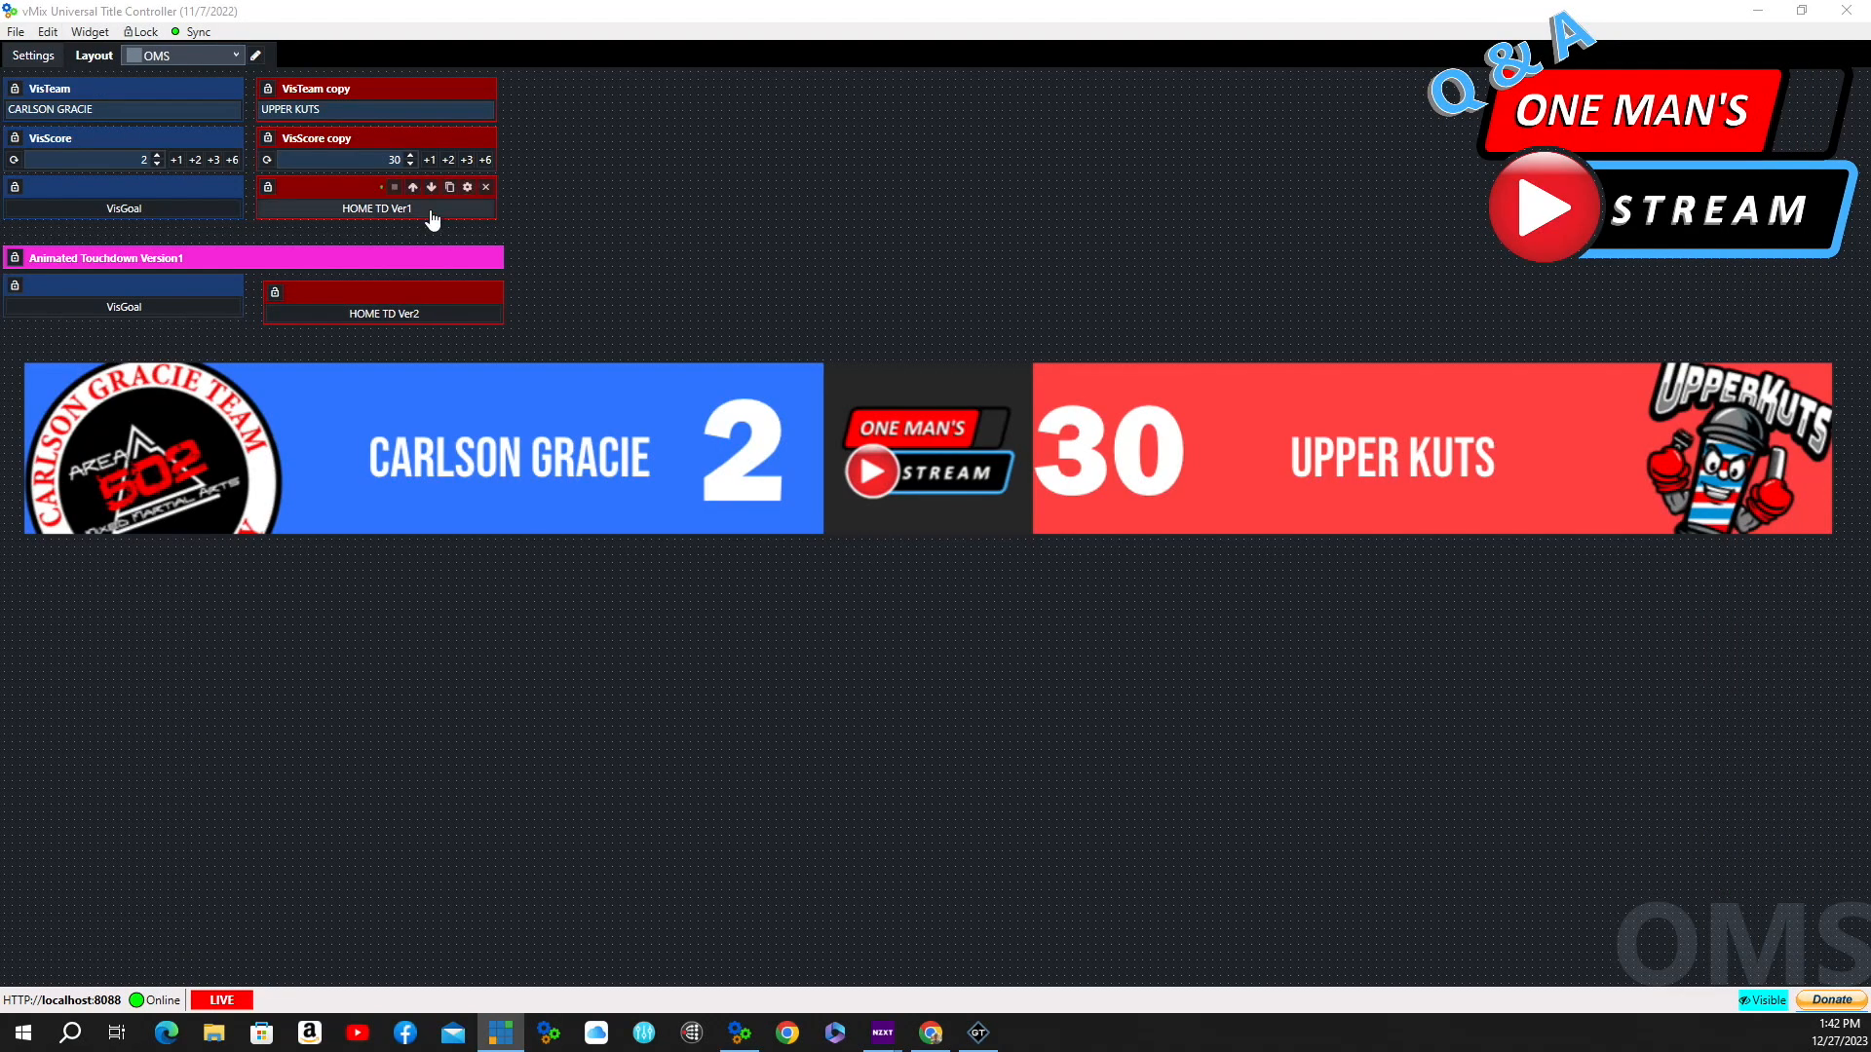
Trigger the HOME TD Ver1 button, and rename the VisScore copy score widget to HomeScore
left_click(440, 212)
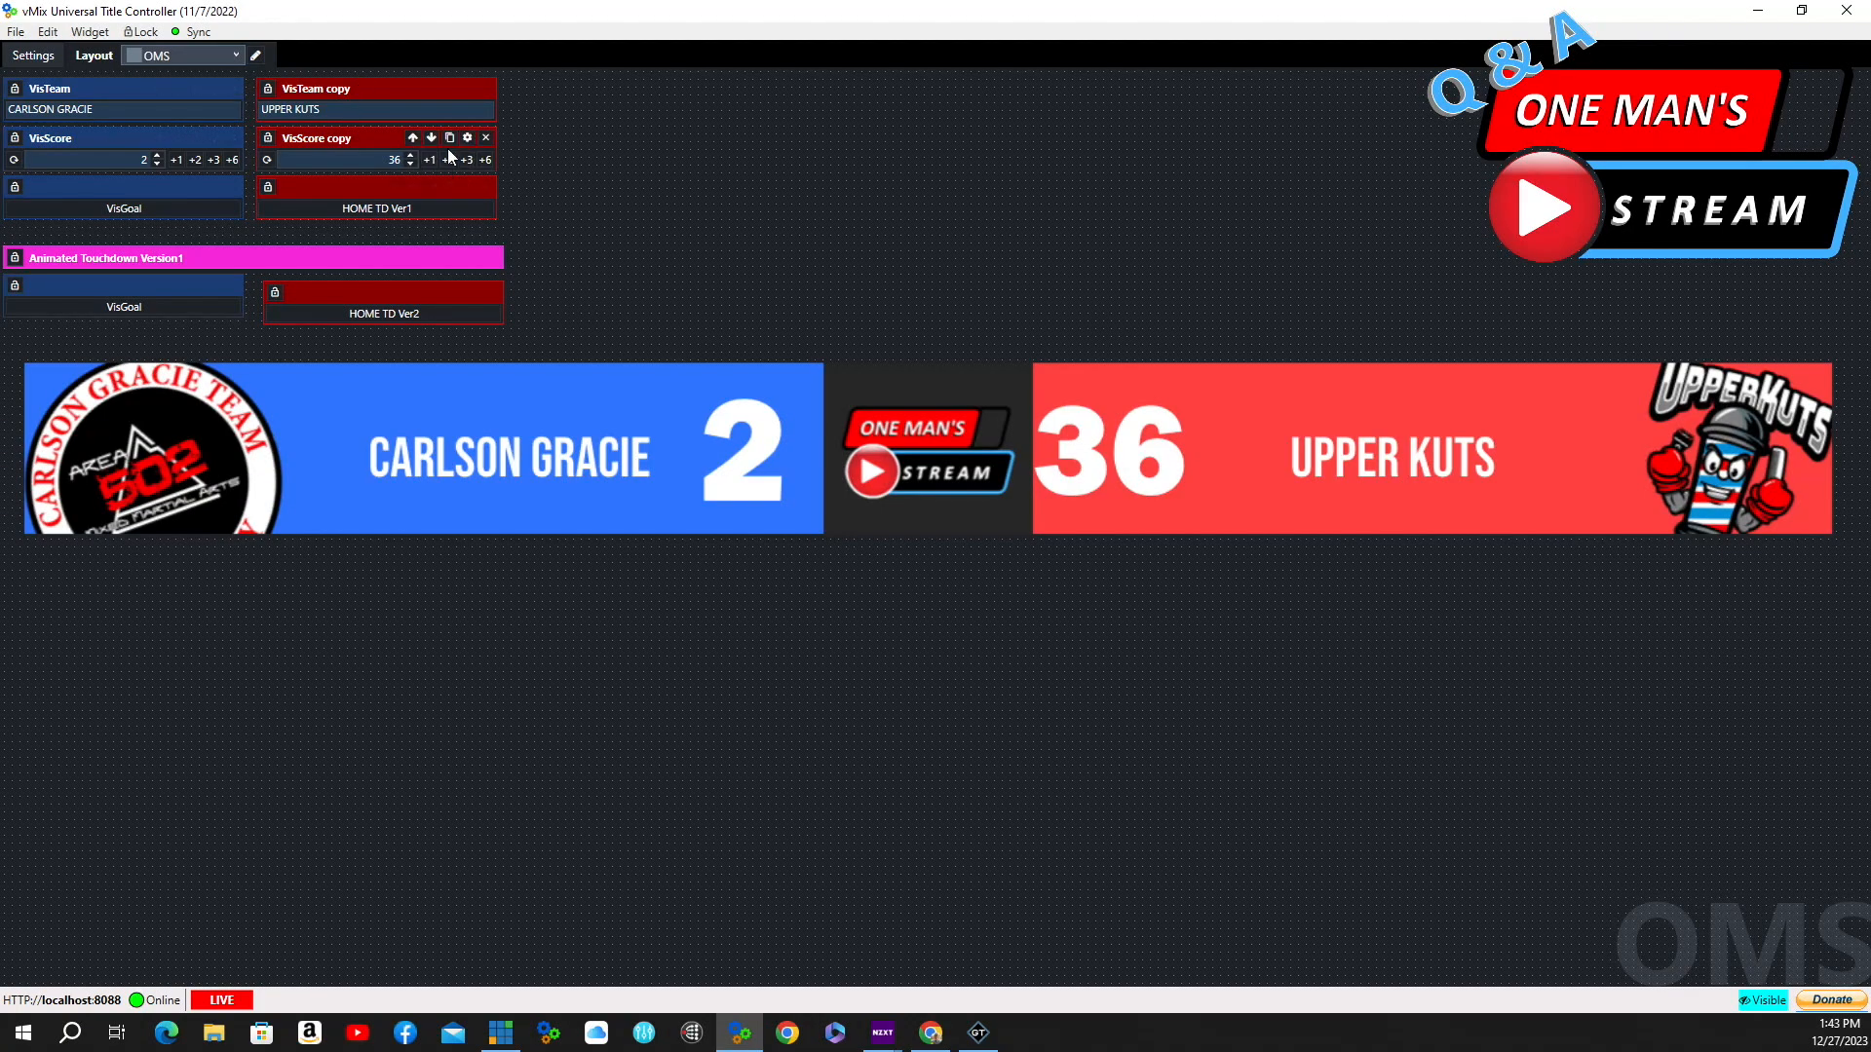
left_click(468, 139)
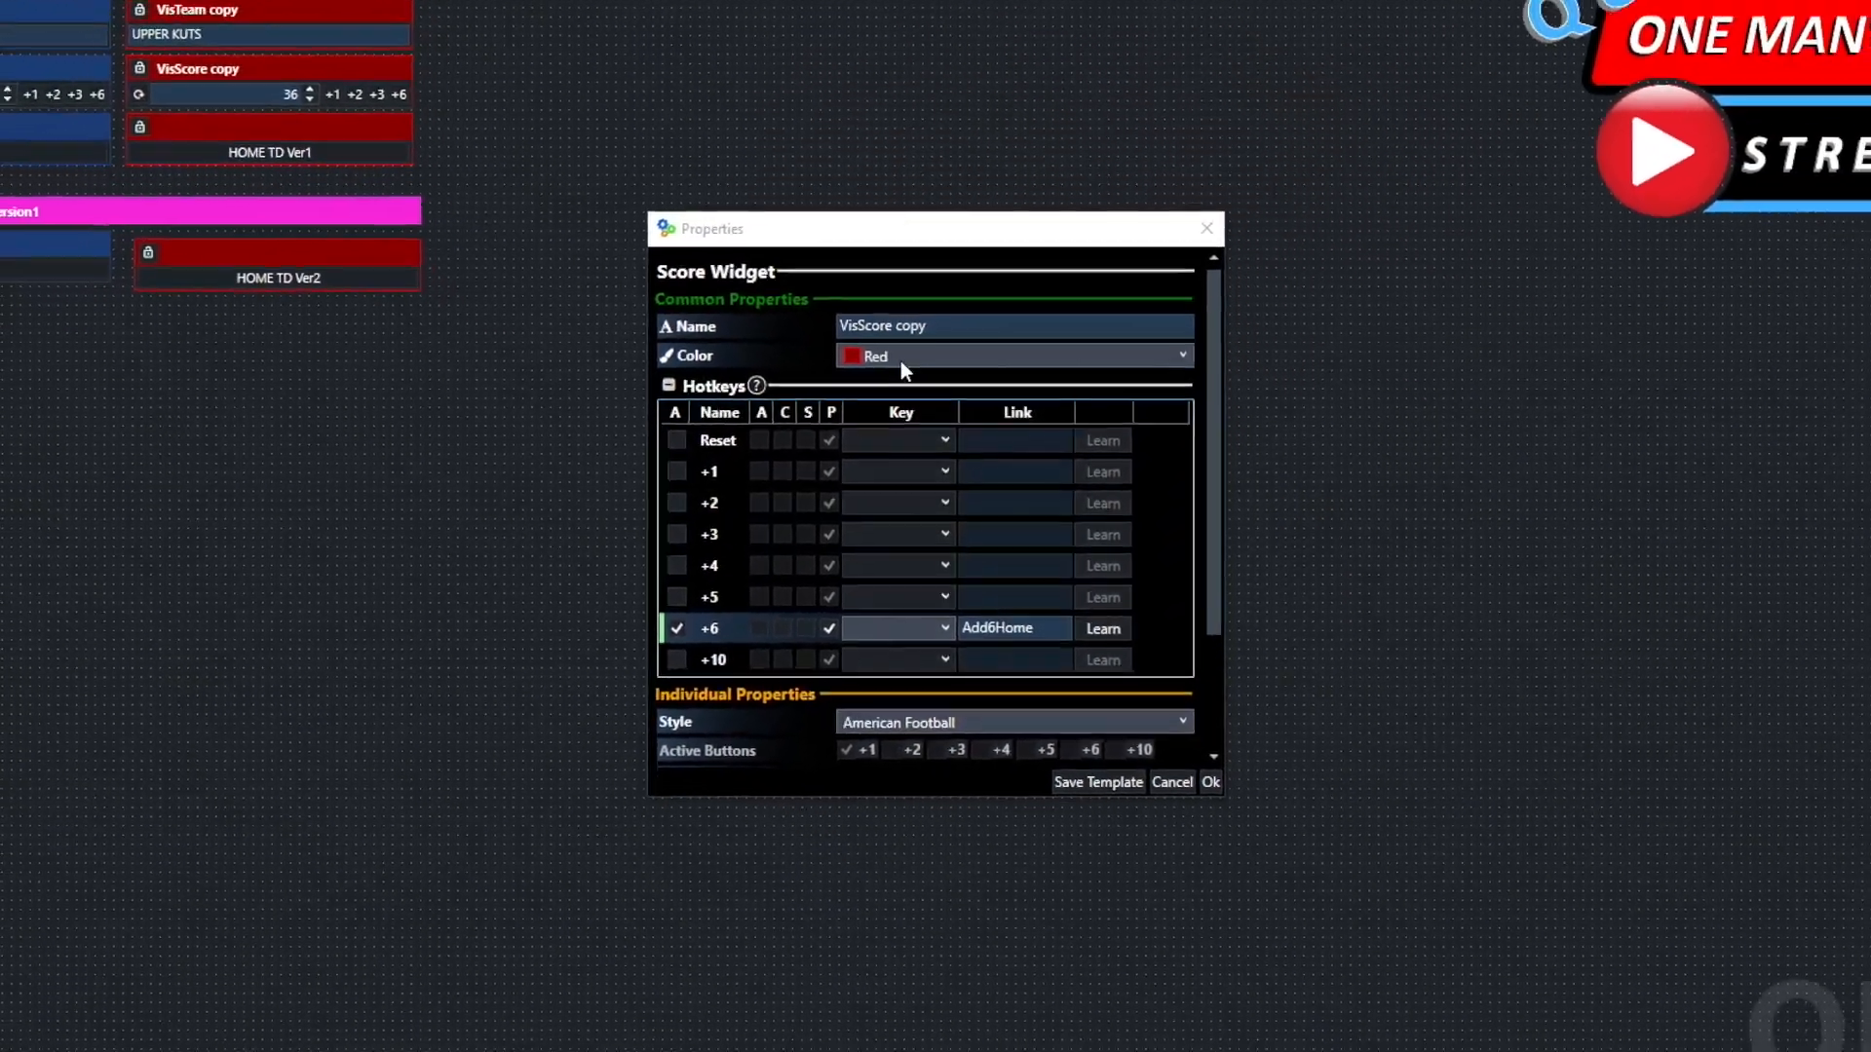
left_click(1210, 782)
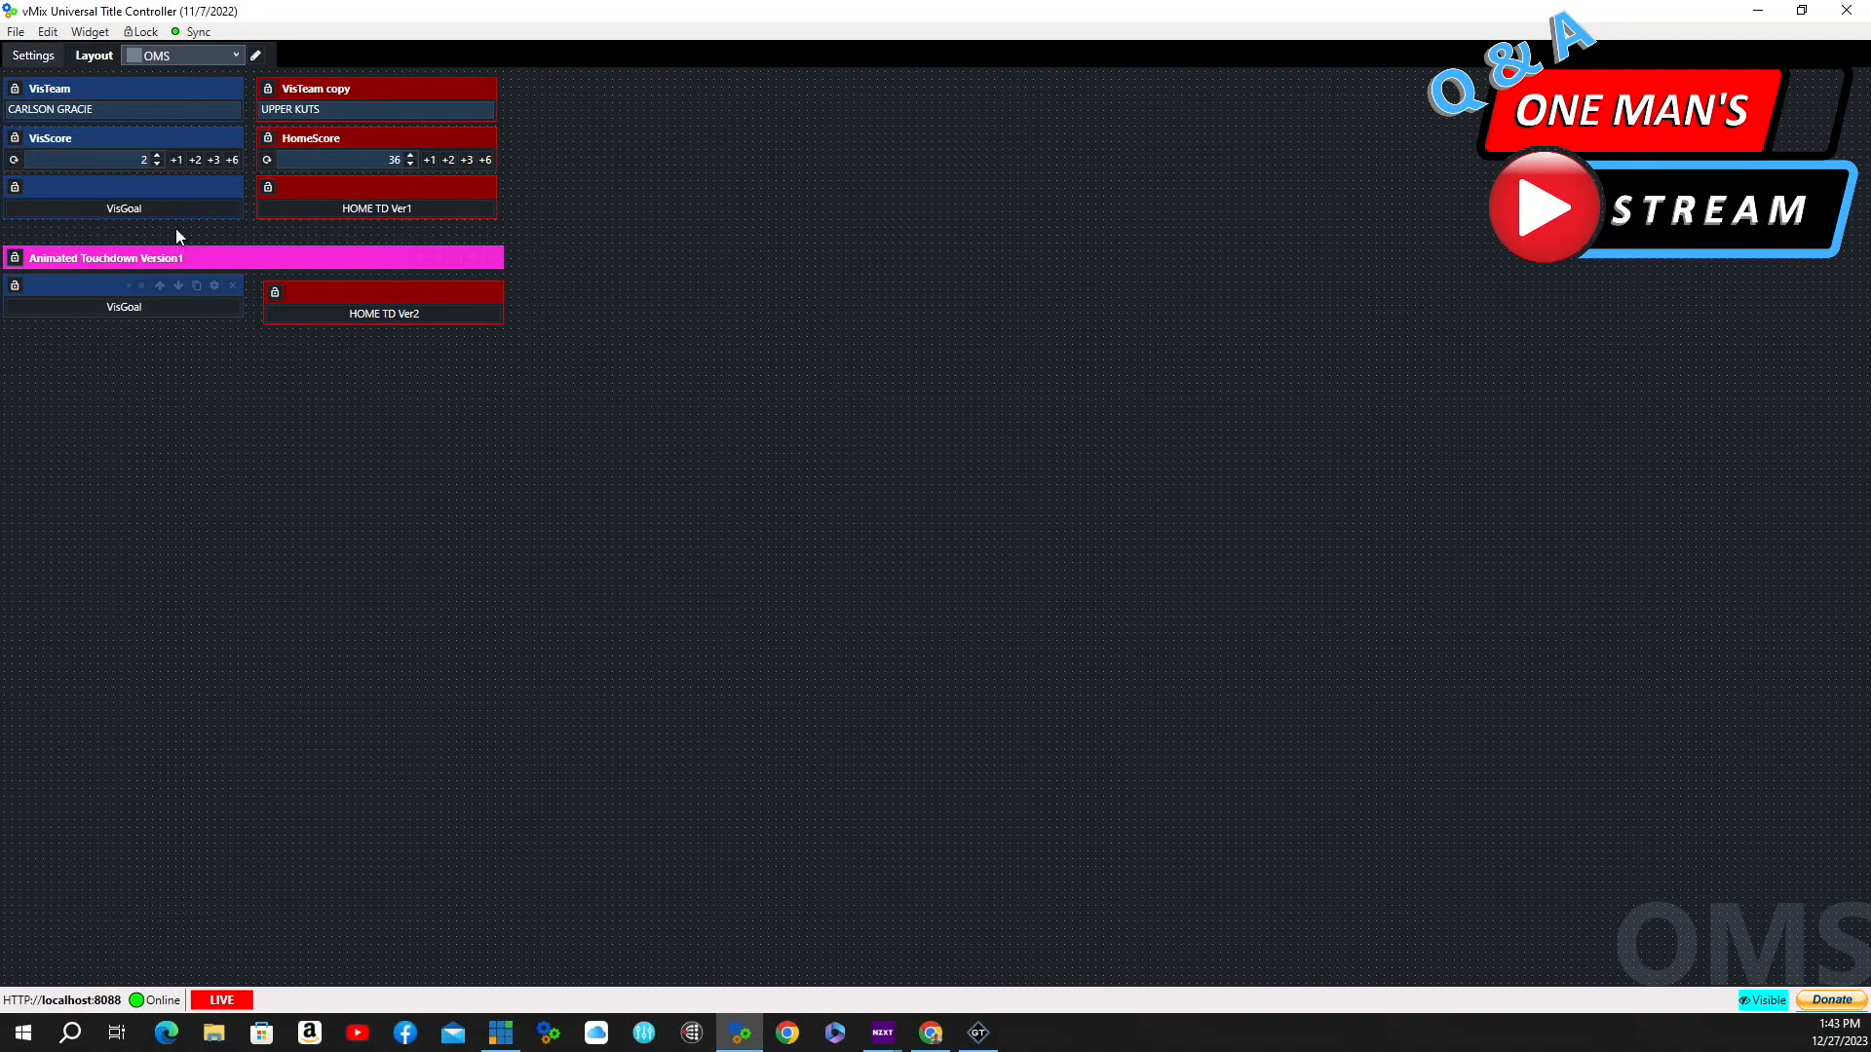
Test the HOME TD Ver1 touchdown button with the renamed score widget, and inspect the HomeScore widget's properties
left_click(412, 210)
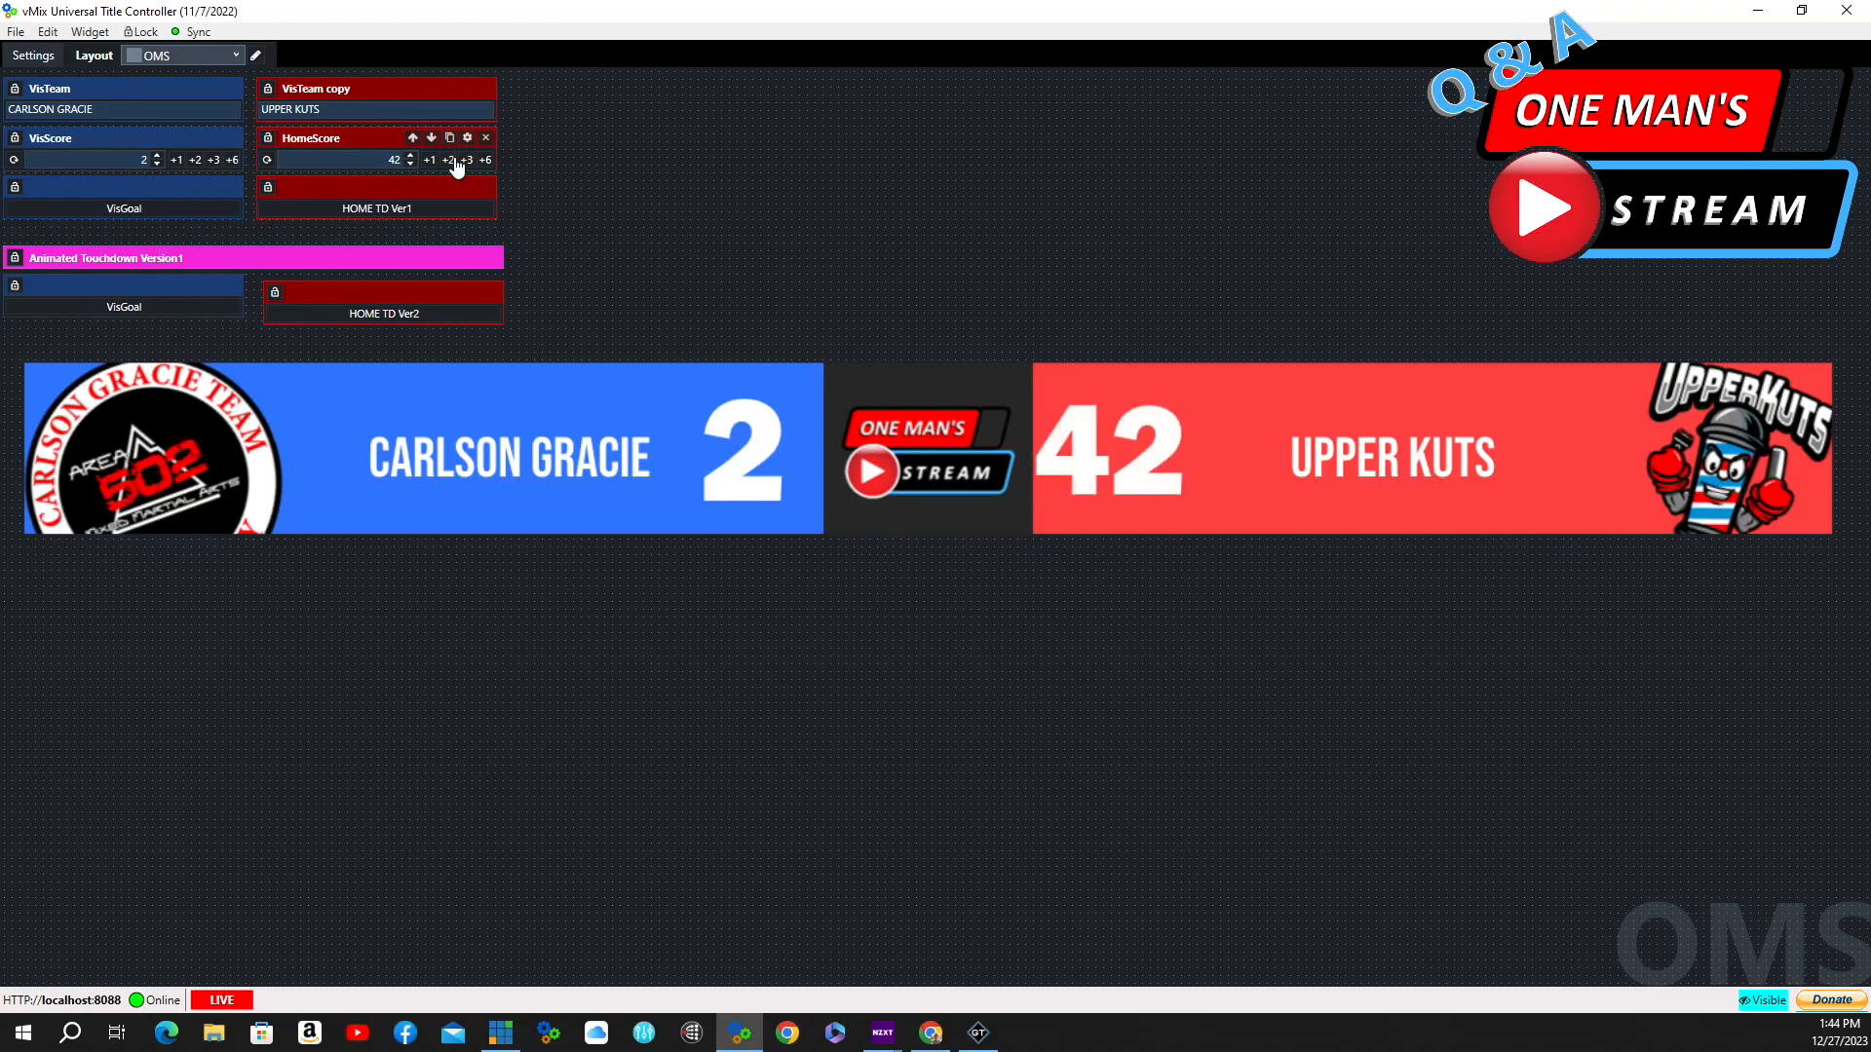
left_click(467, 138)
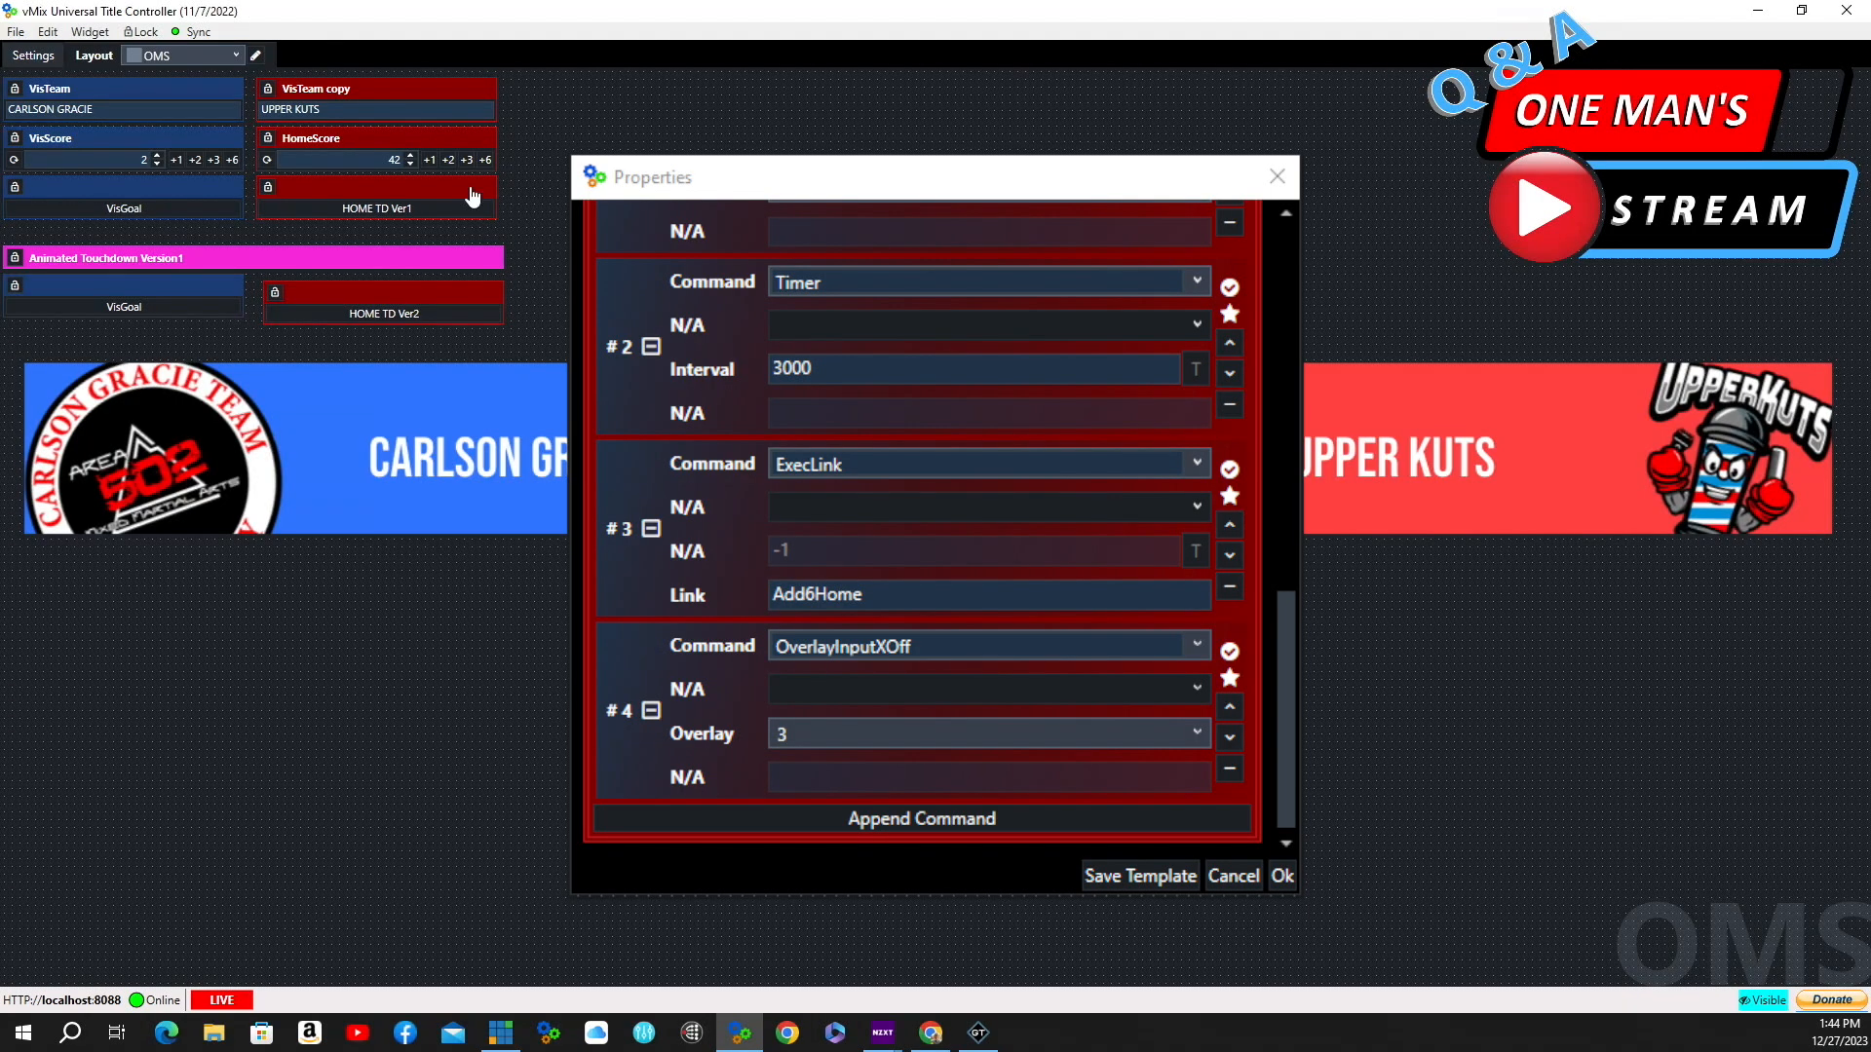
left_click(375, 212)
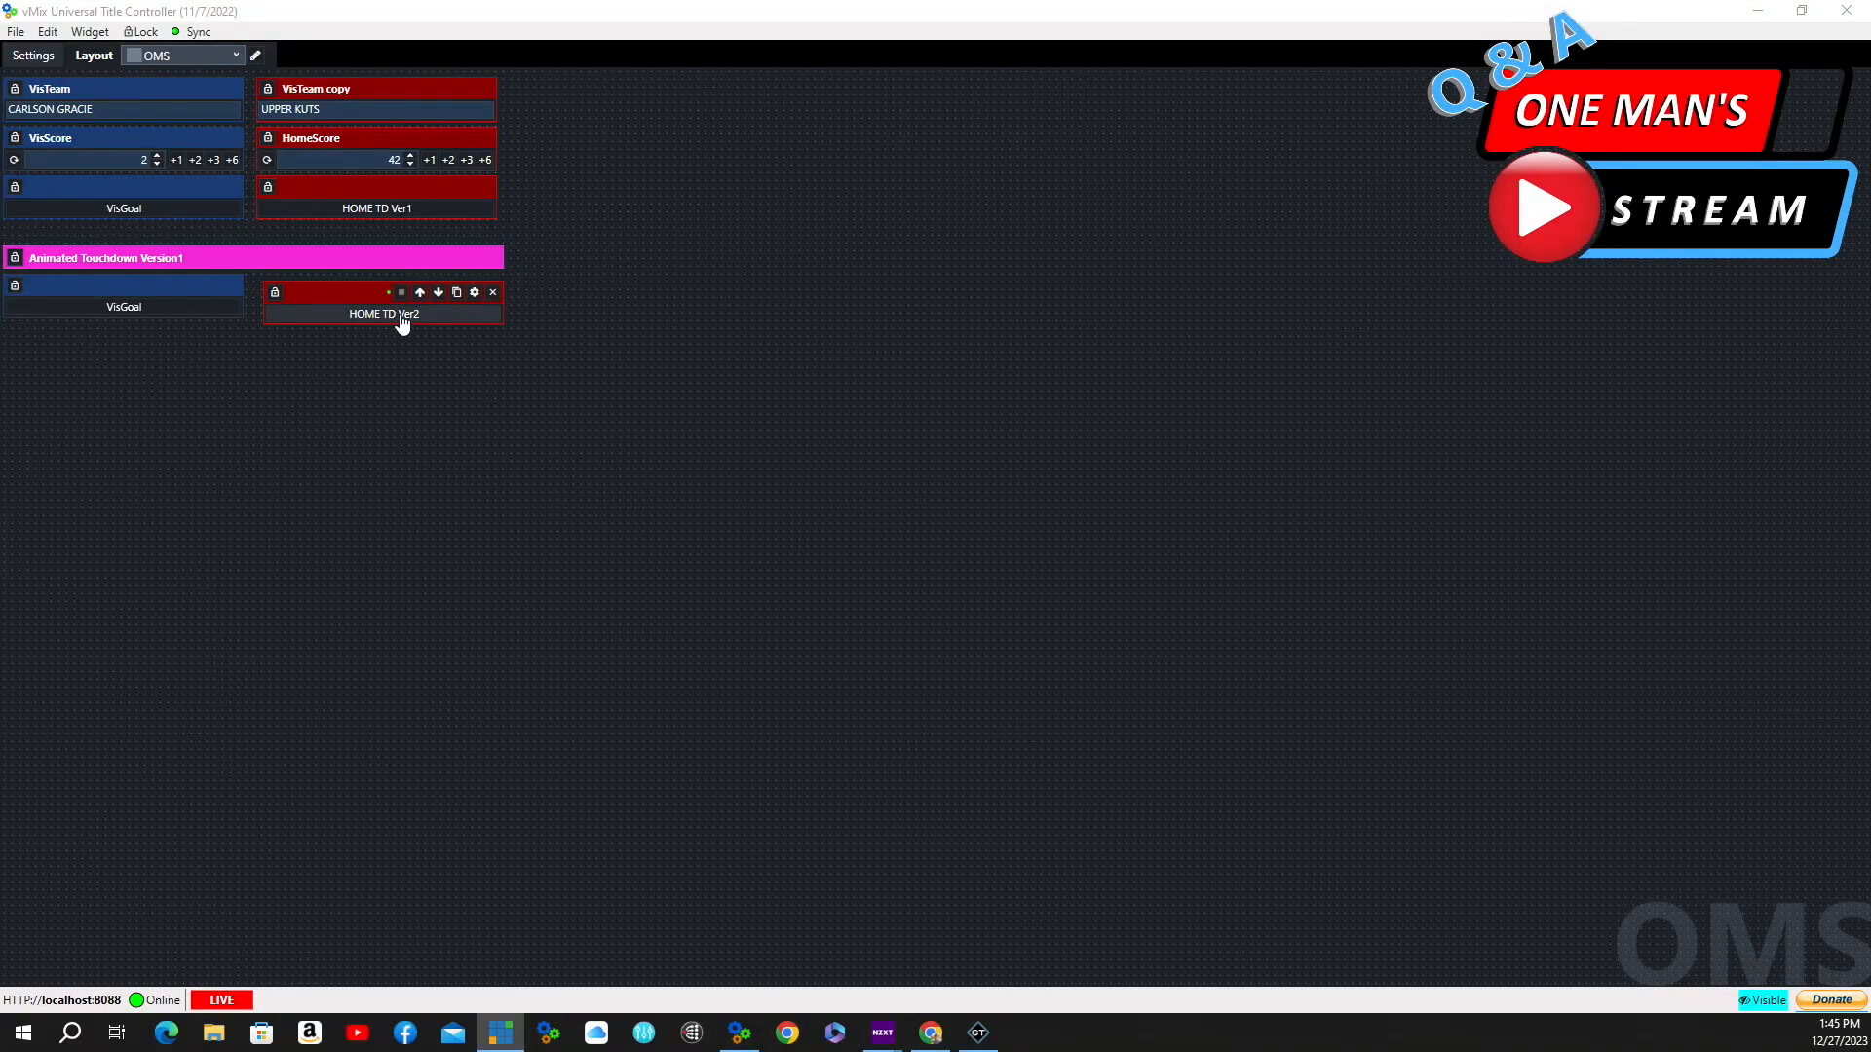
Trigger the HOME TD Ver2 button to test its animation, and switch to GT Designer to make the Image3 layer visible
left_click(400, 315)
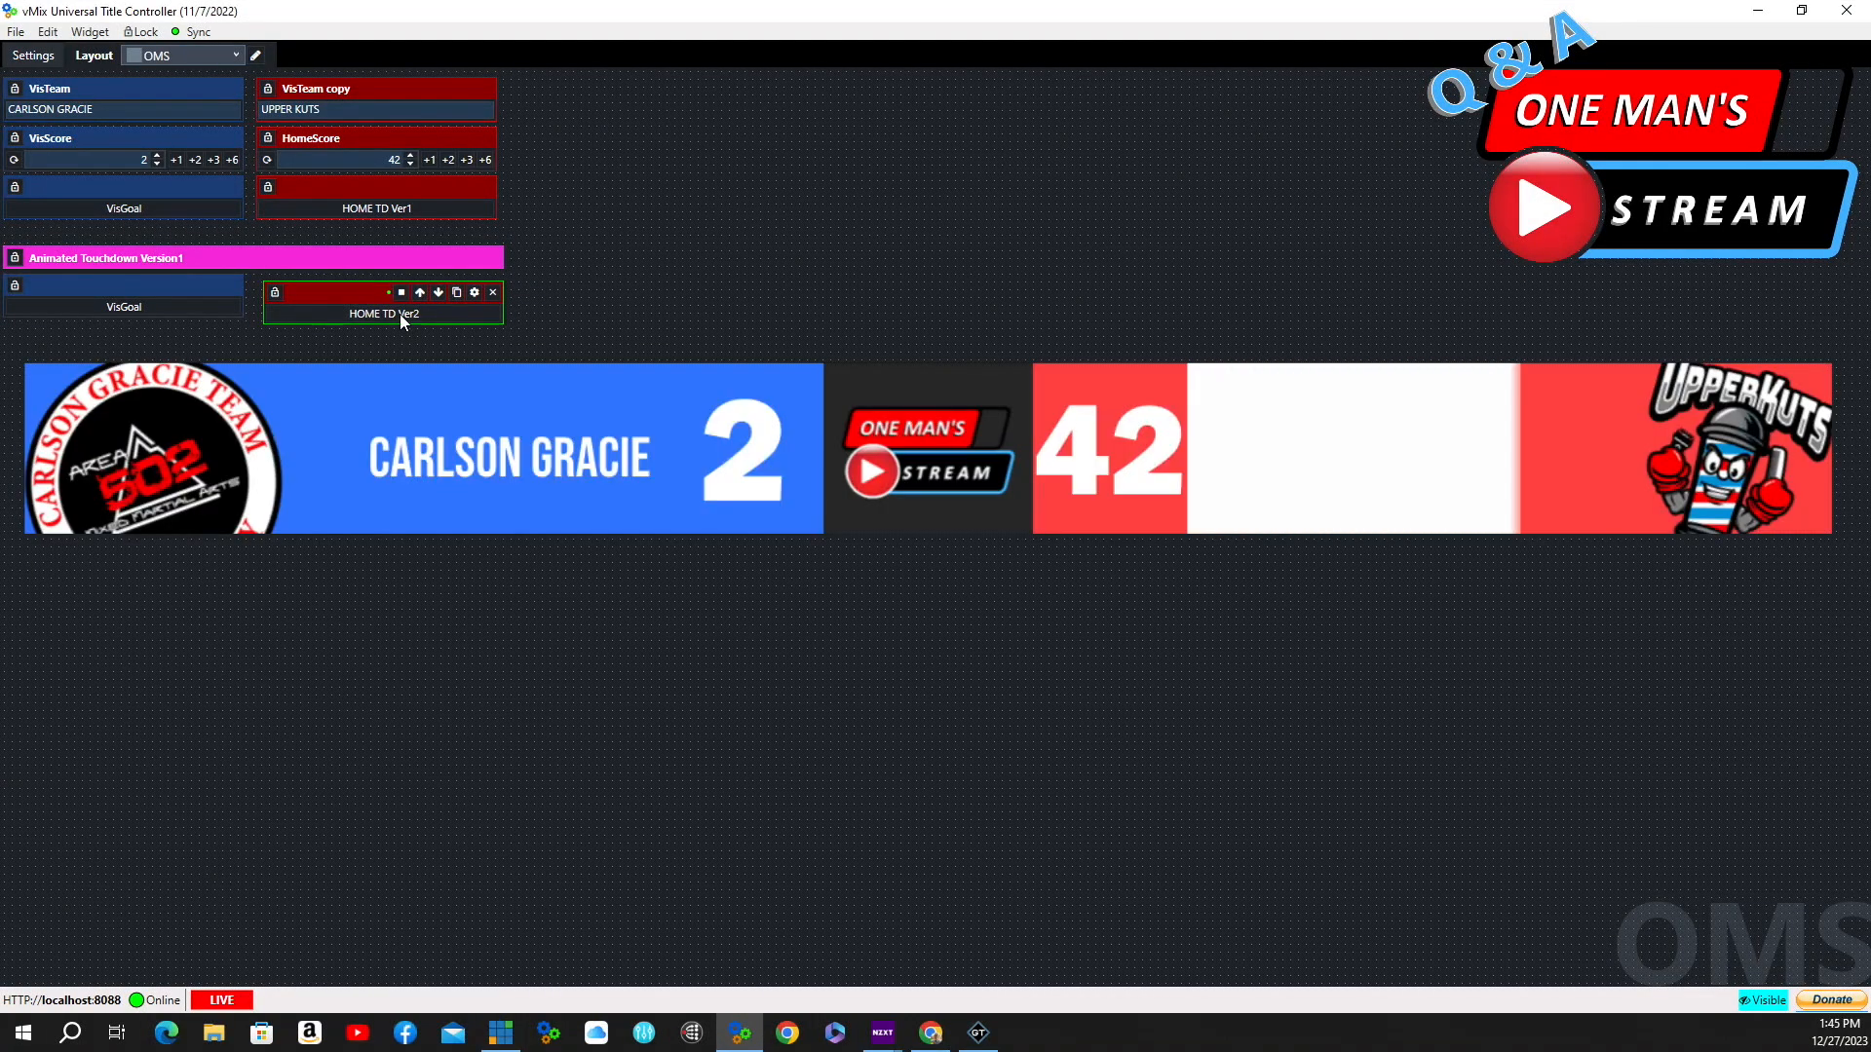
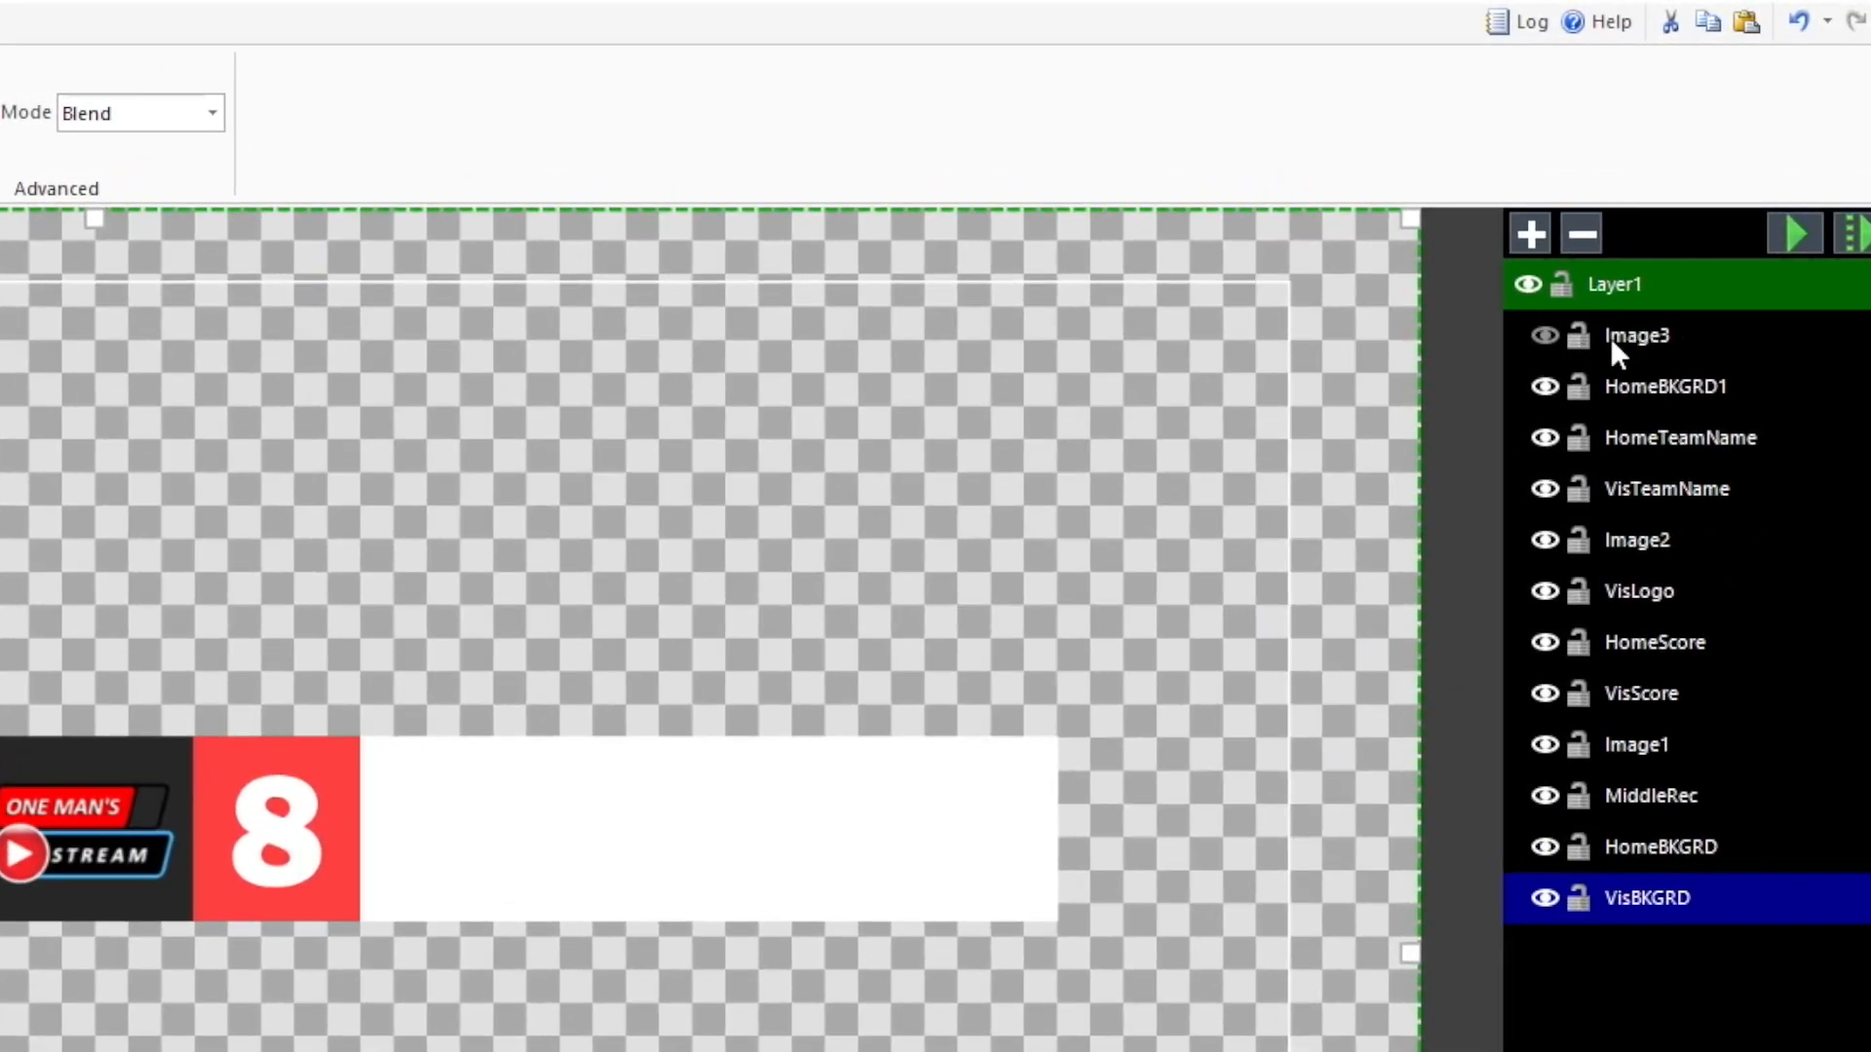
left_click(1546, 335)
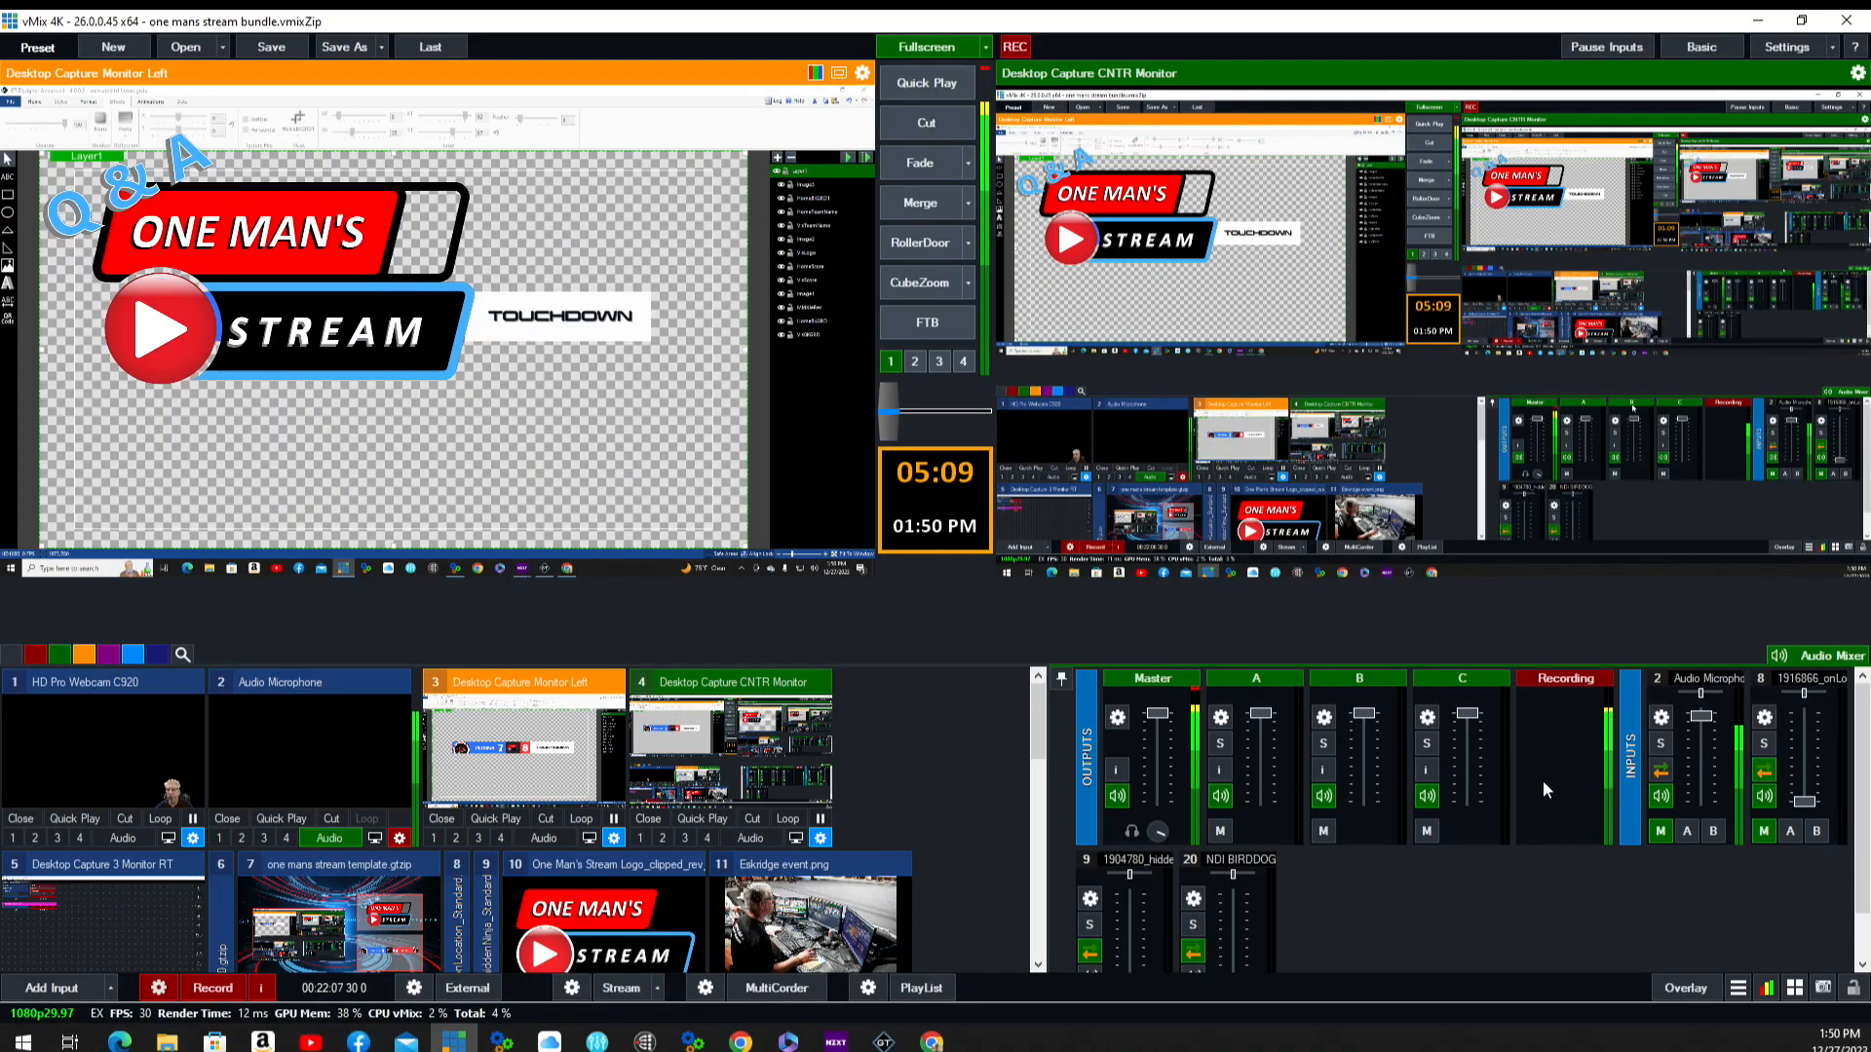
Switch to vMix, choose 3 sec touchdown.mov as the source file in vMix Video Tools, and browse the output location without saving
left_click(1738, 988)
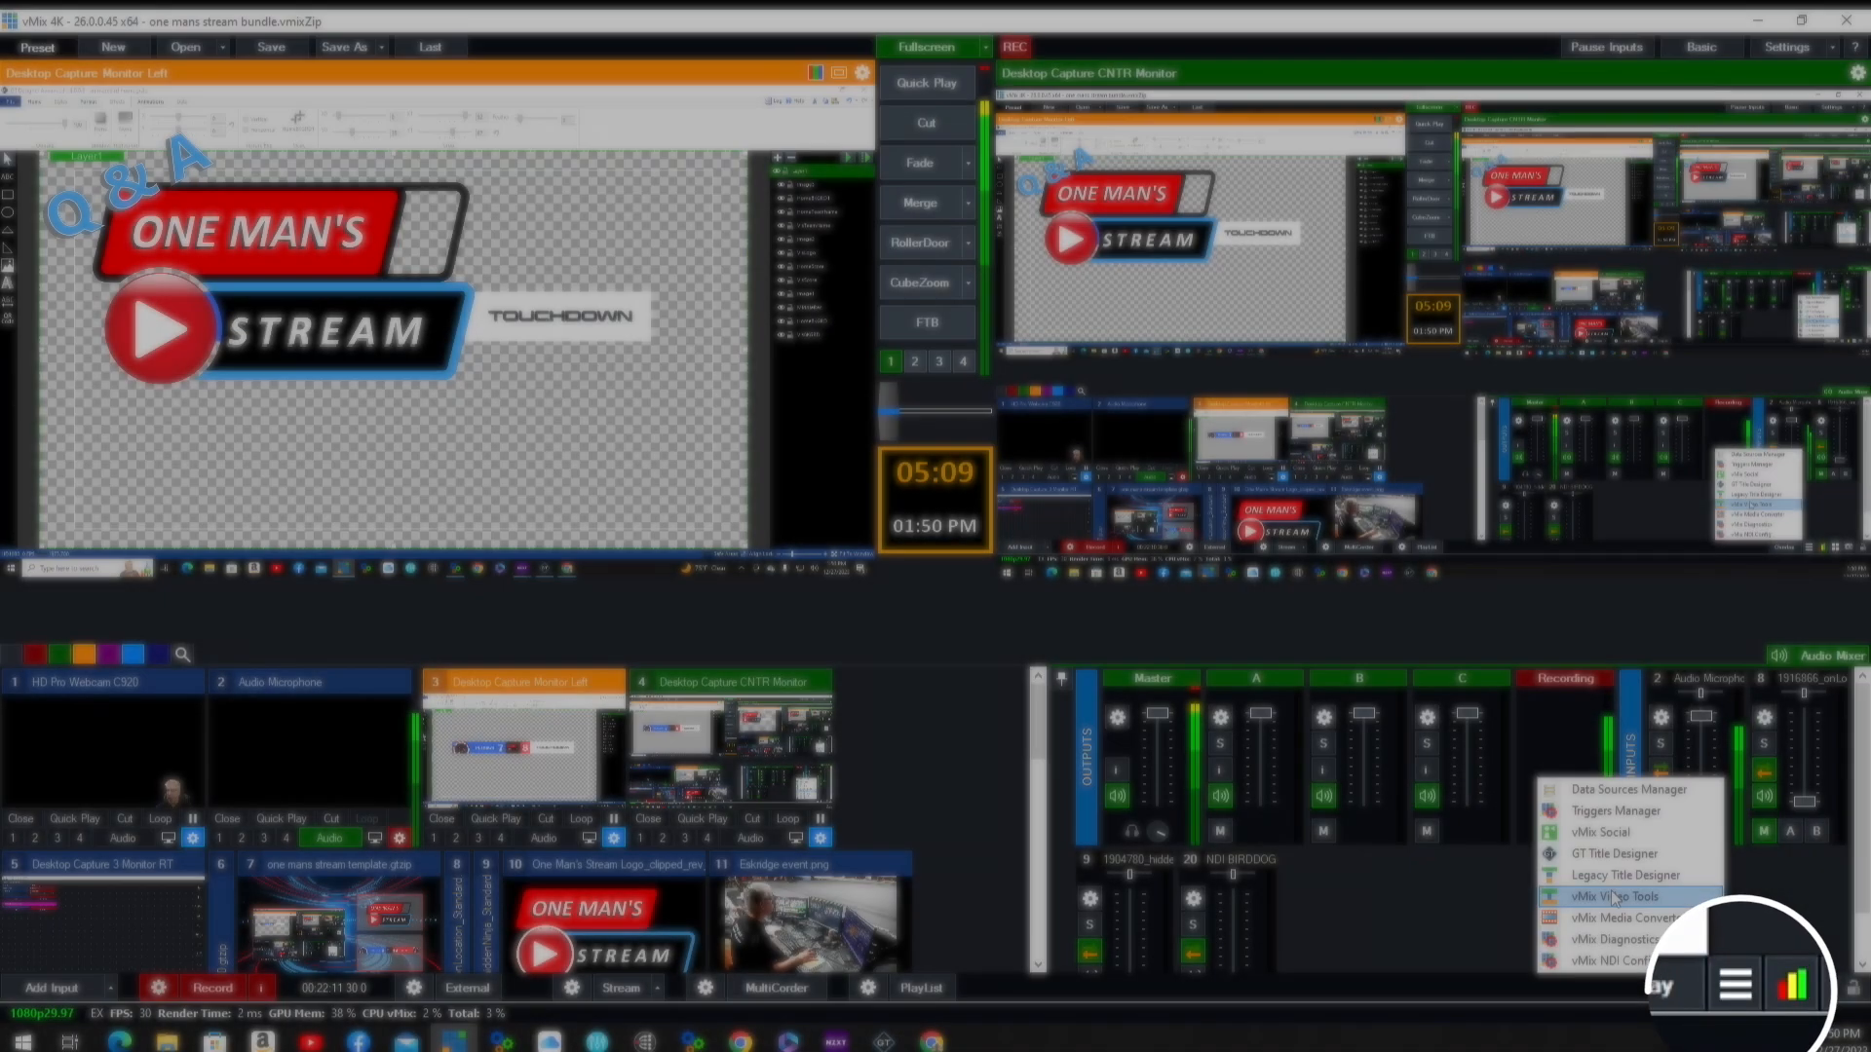
left_click(1614, 896)
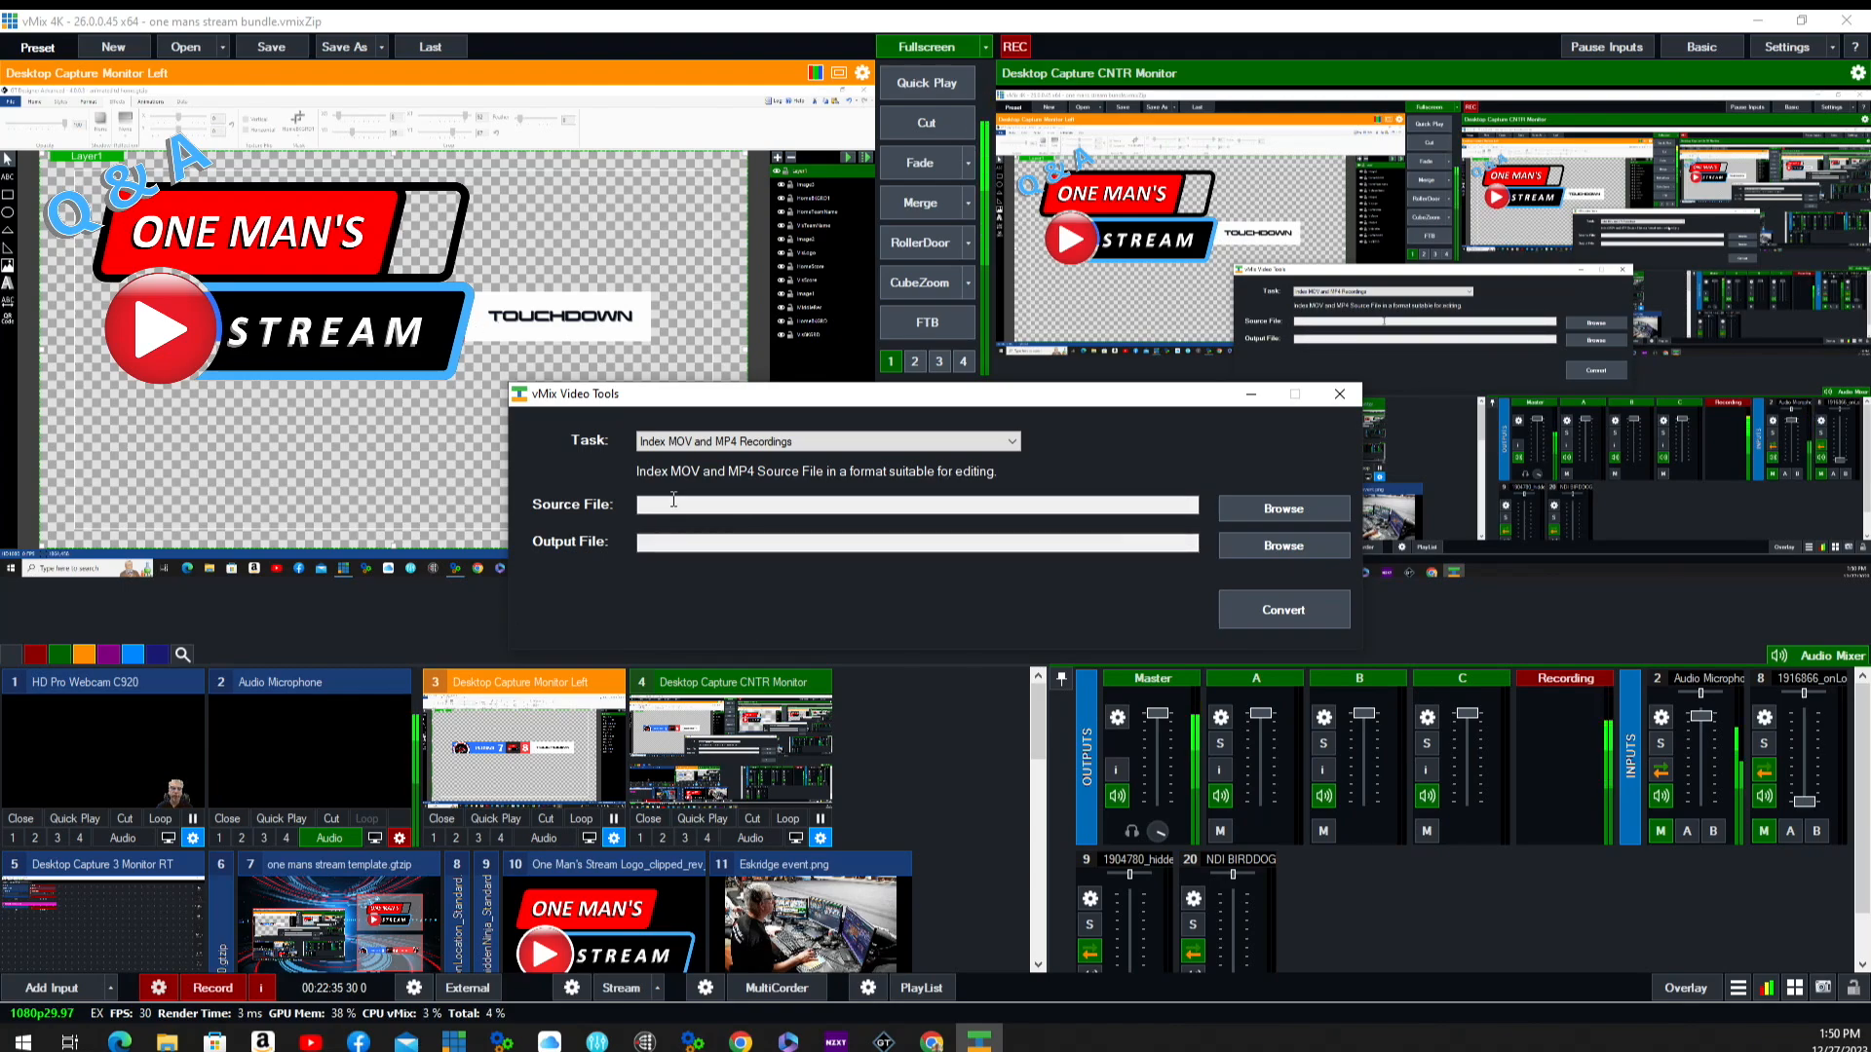
left_click(1275, 501)
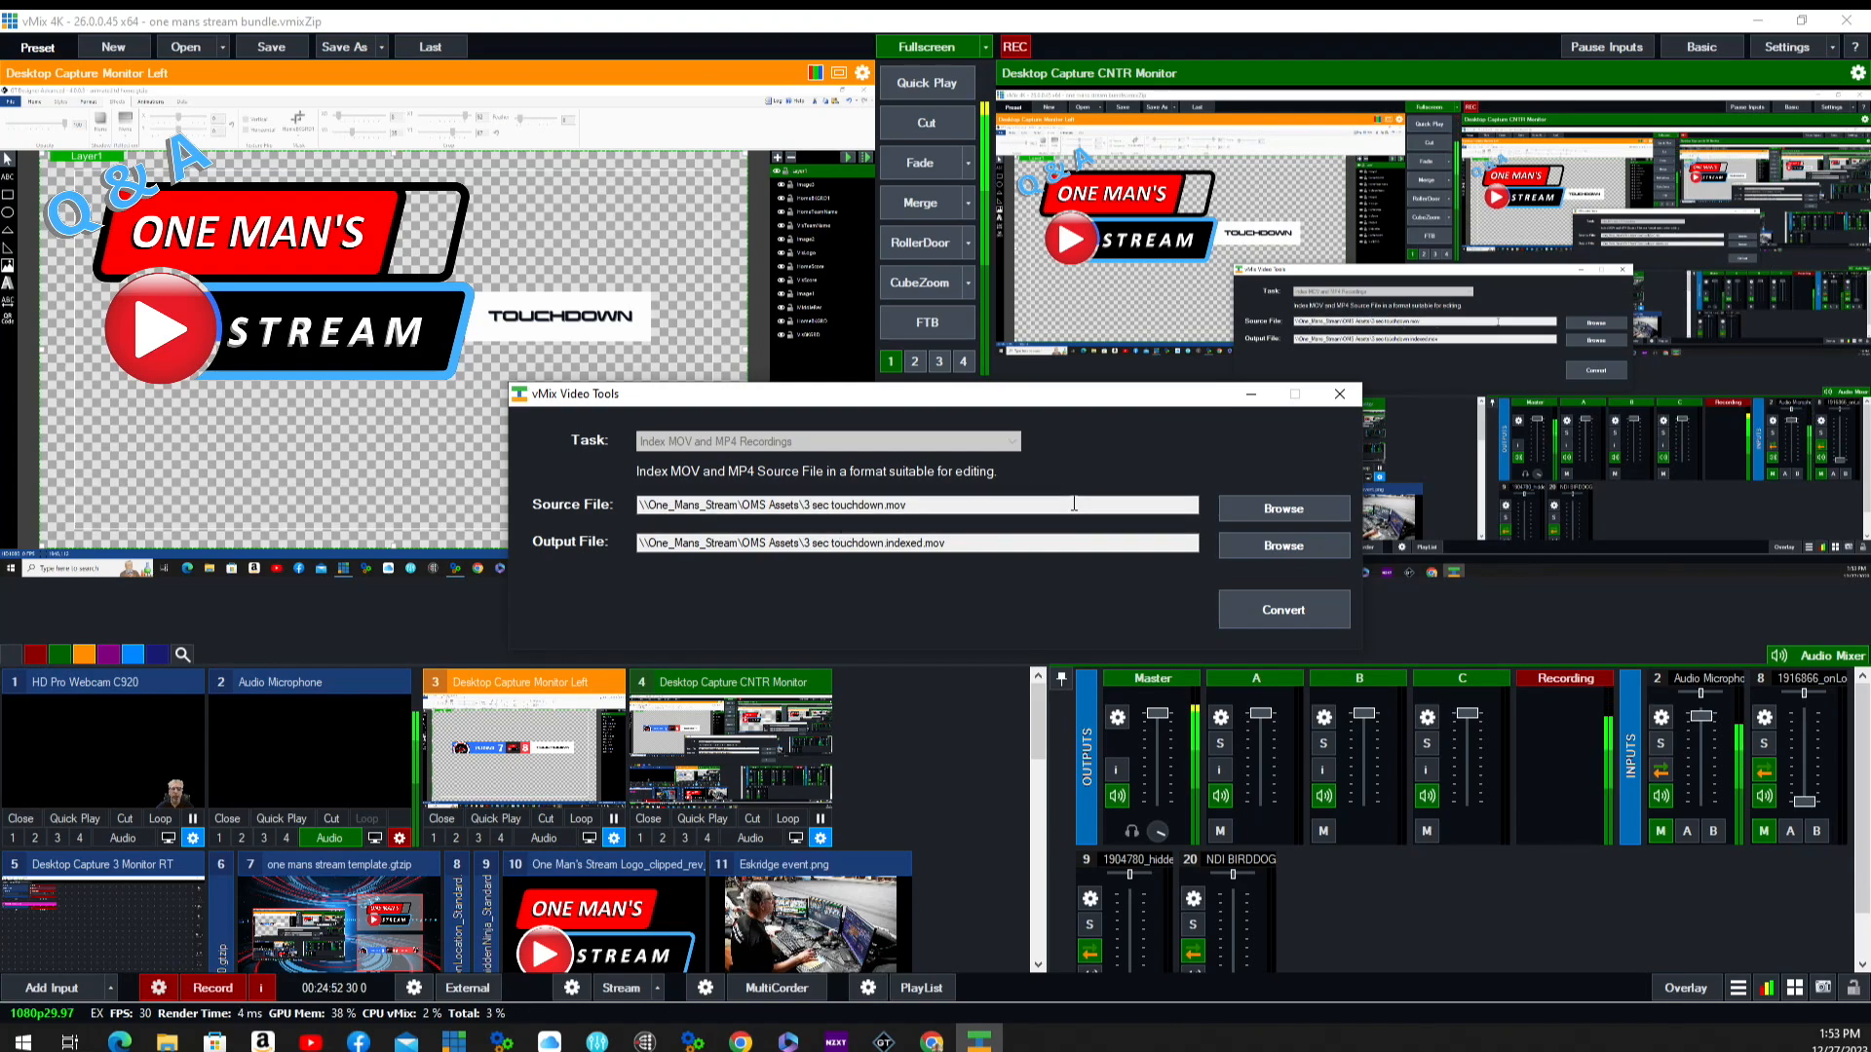
left_click(1295, 541)
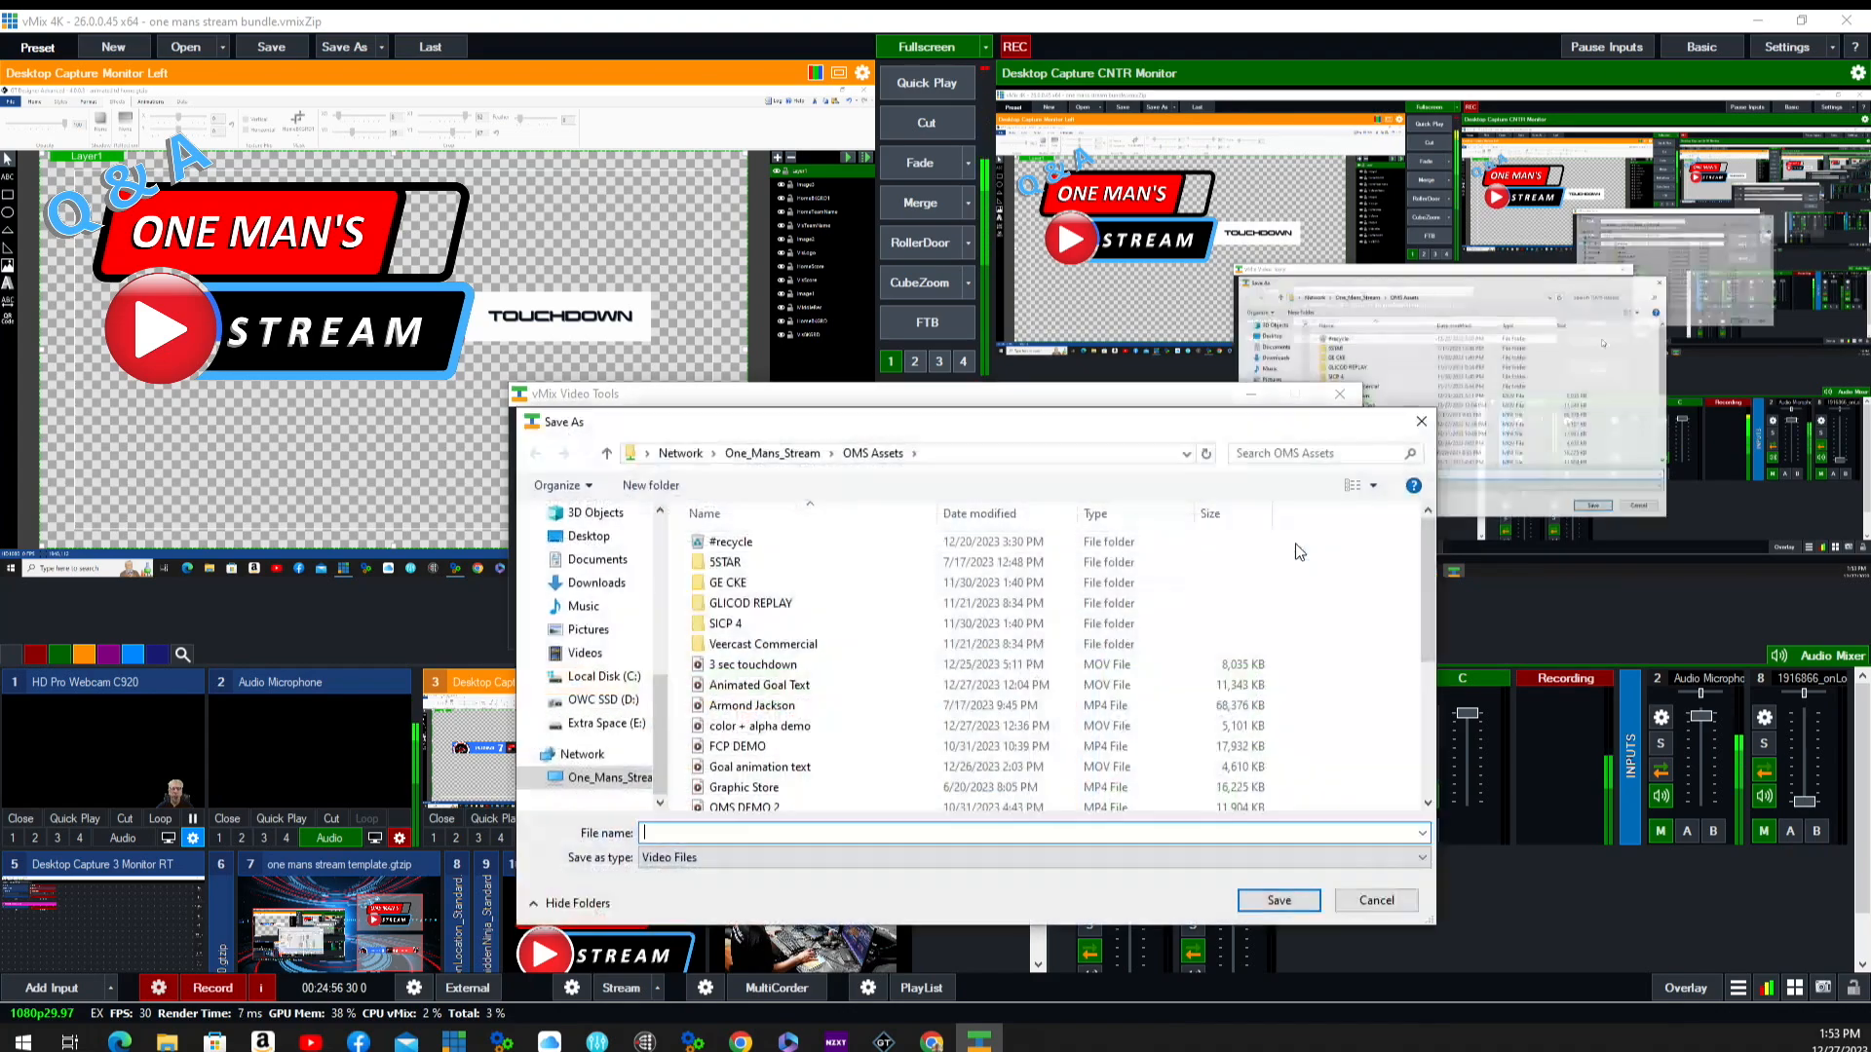
scroll(595, 682, "up", 5)
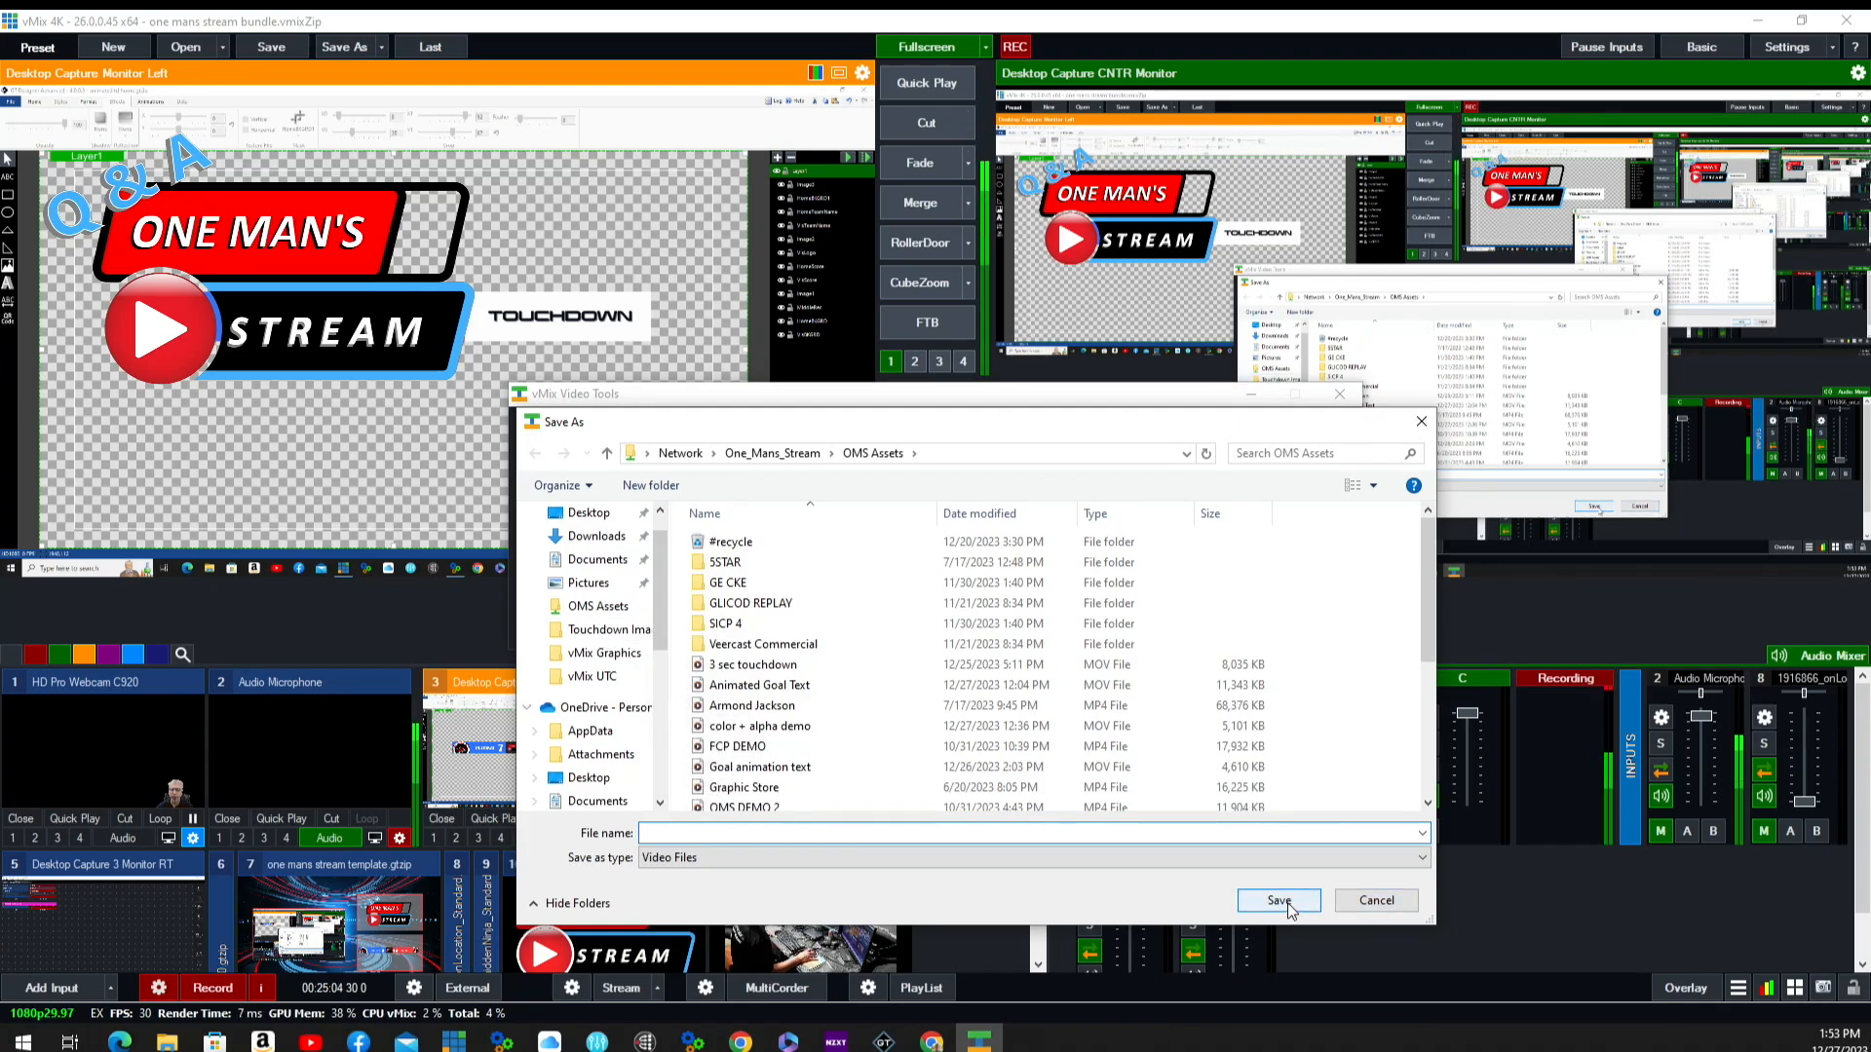
left_click(1386, 905)
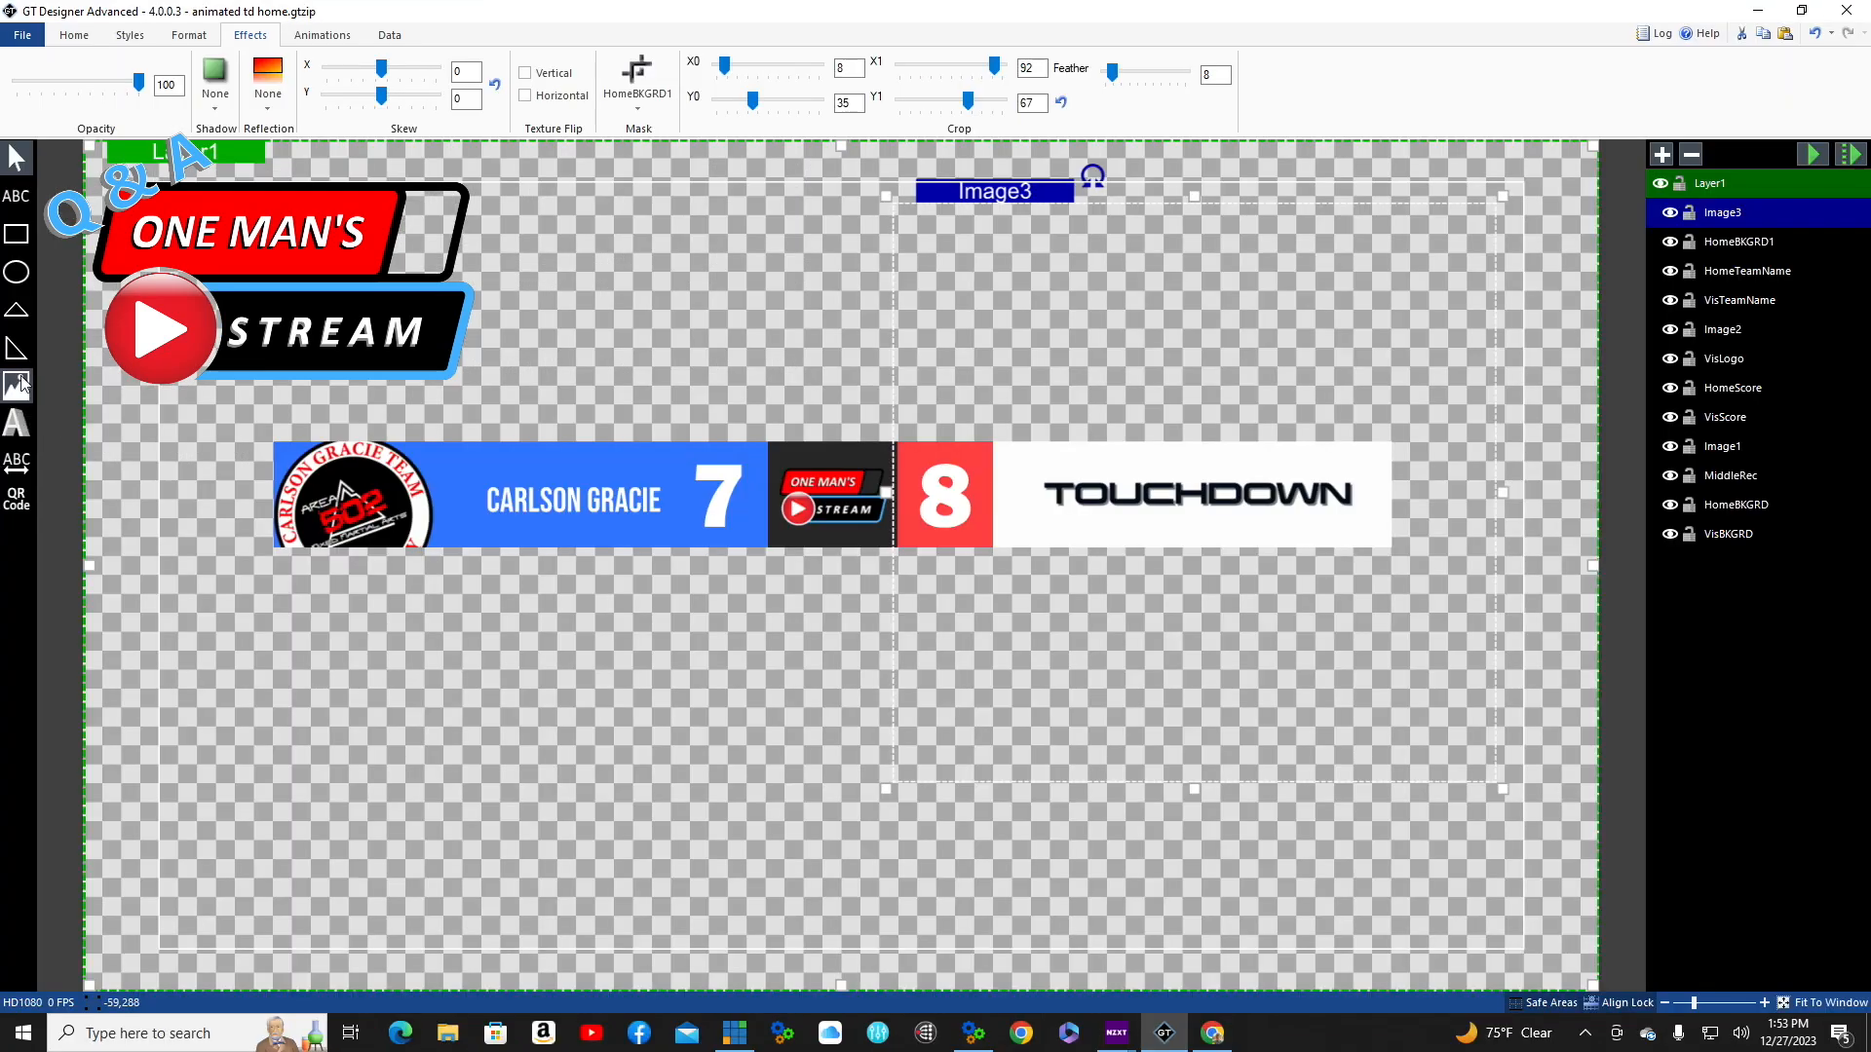
In GT Designer, insert the Touchdown00001 image from the Touchdown ImageSequence folder, and delete the inserted image
left_click(17, 388)
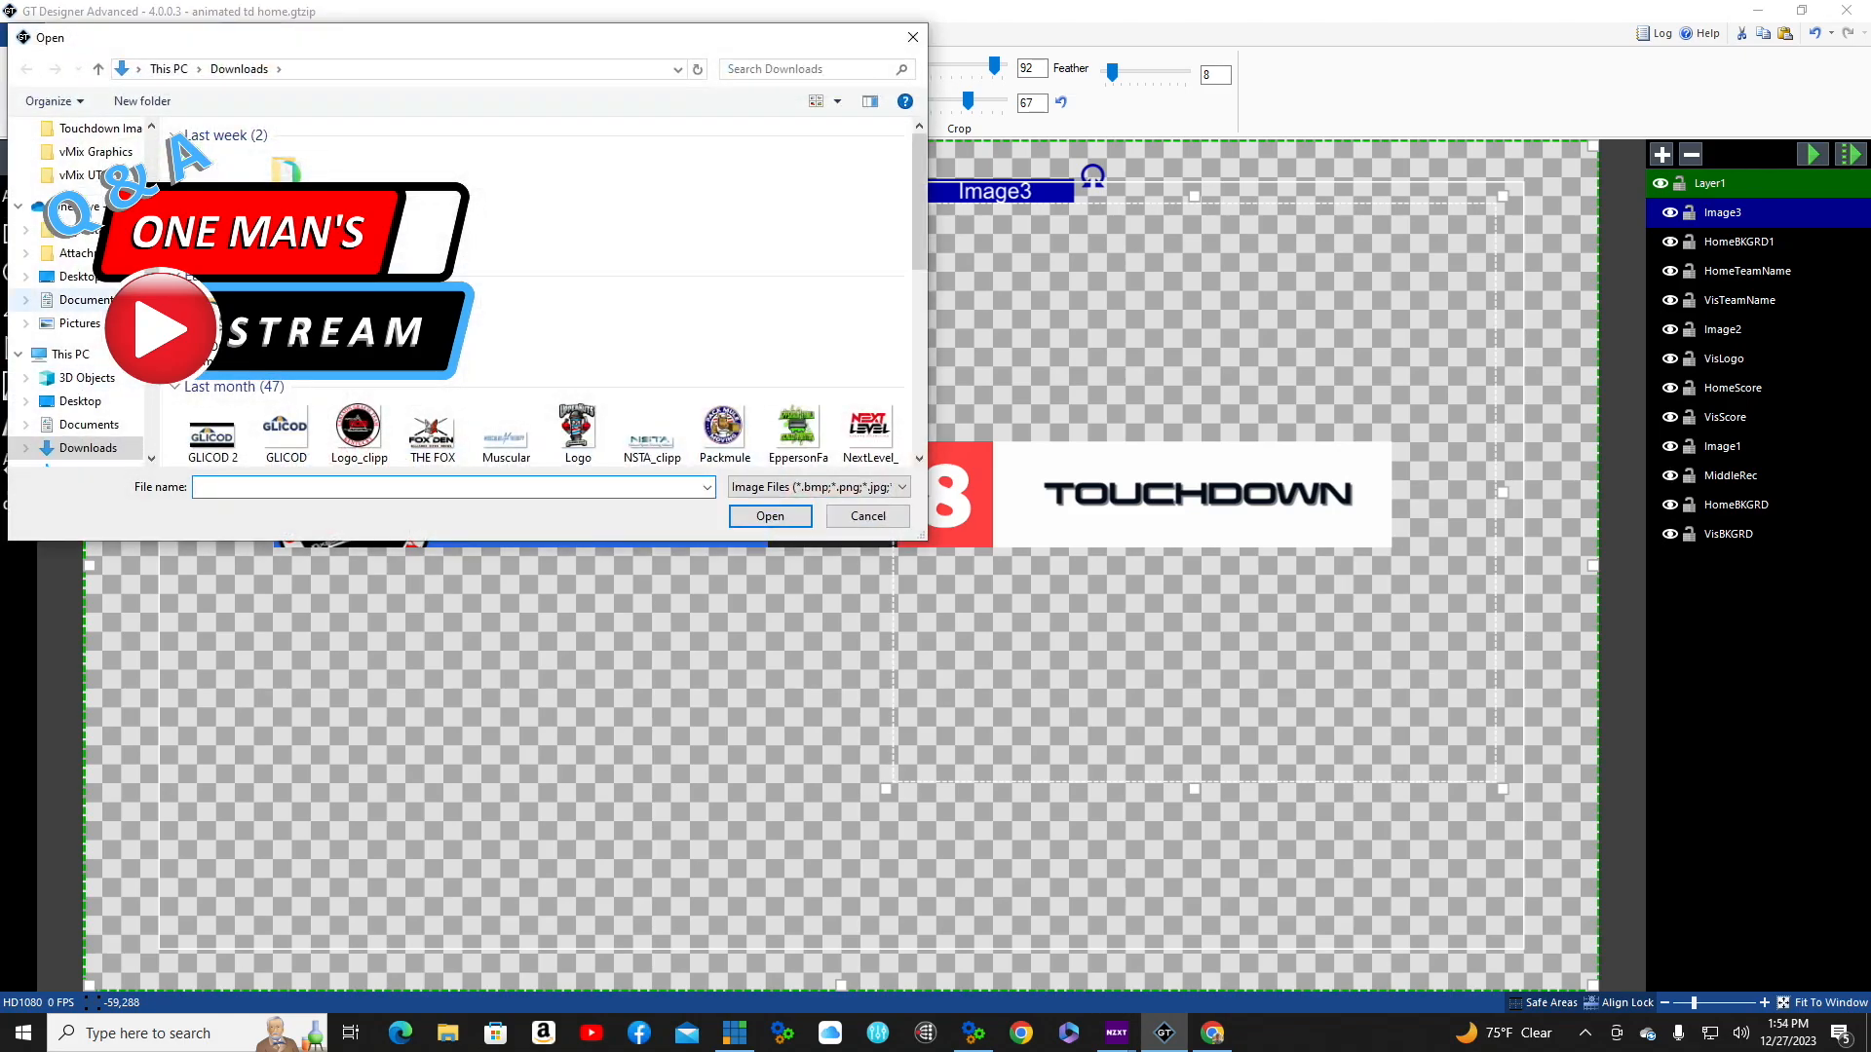
scroll(94, 284, "up", 3)
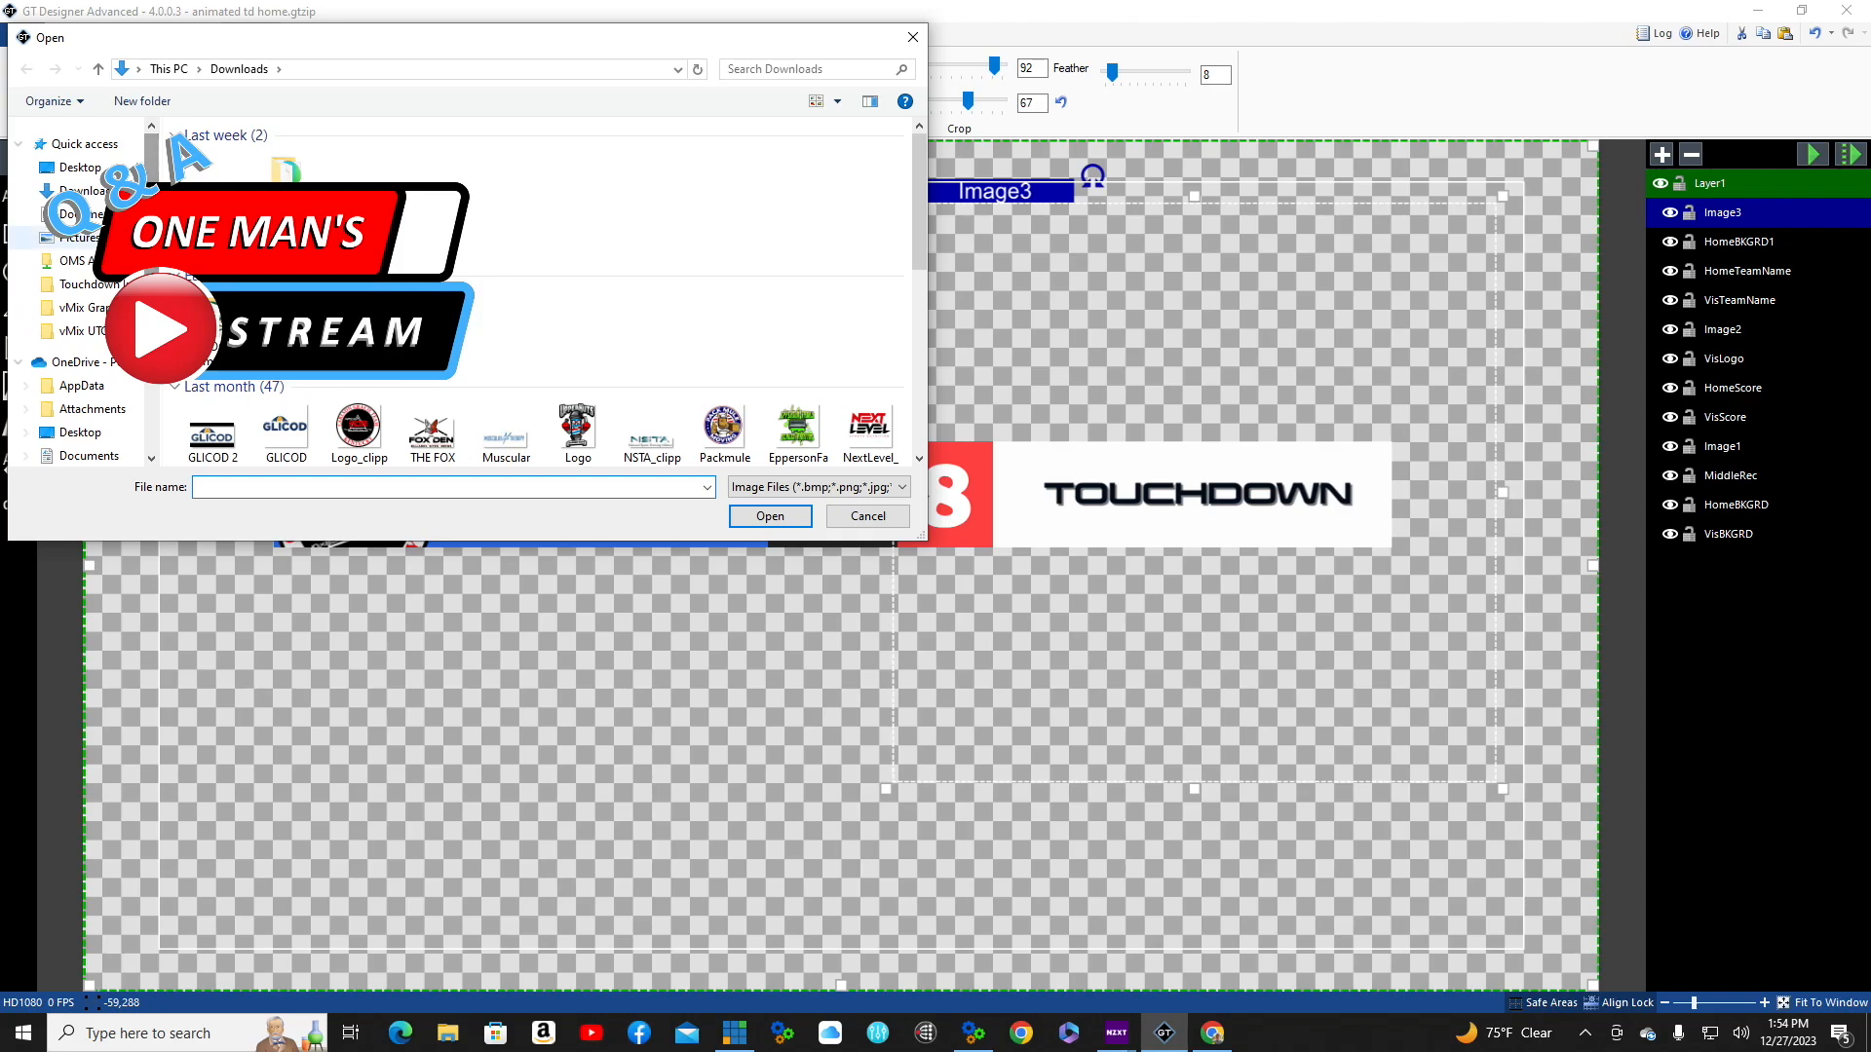
left_click(94, 284)
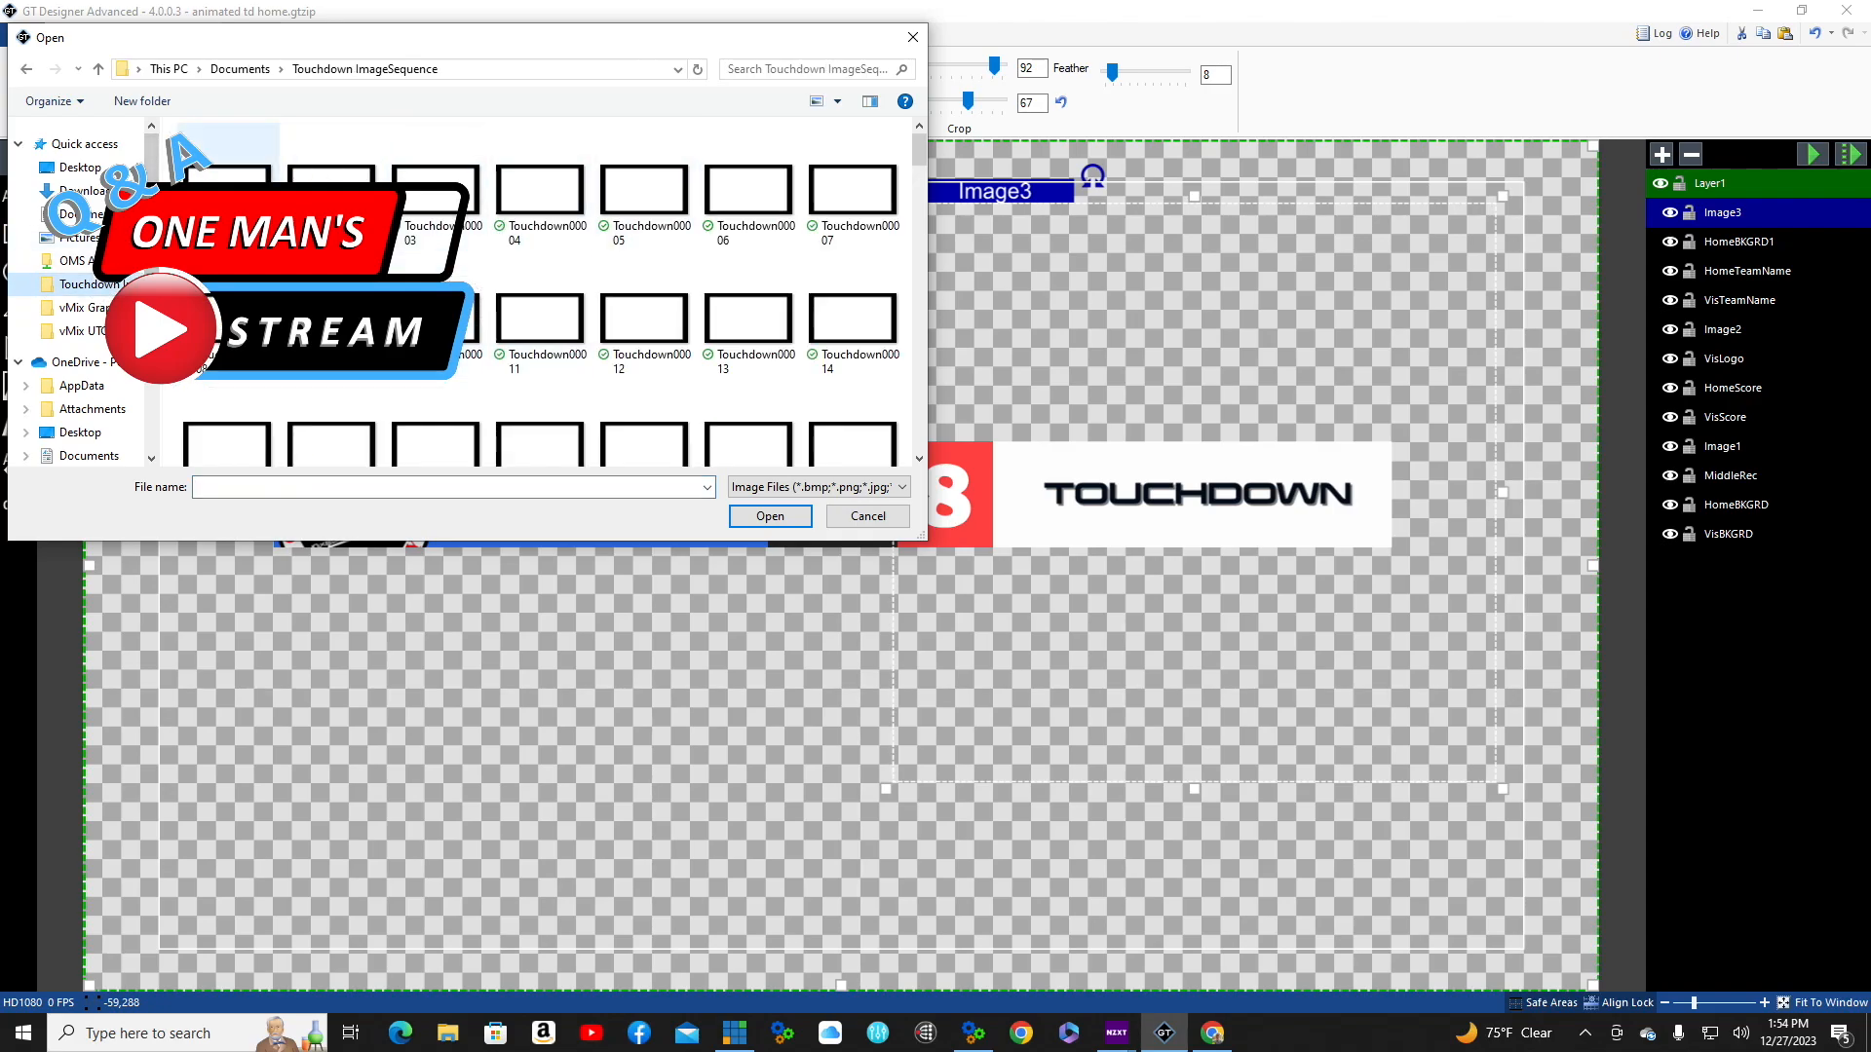
left_click(227, 190)
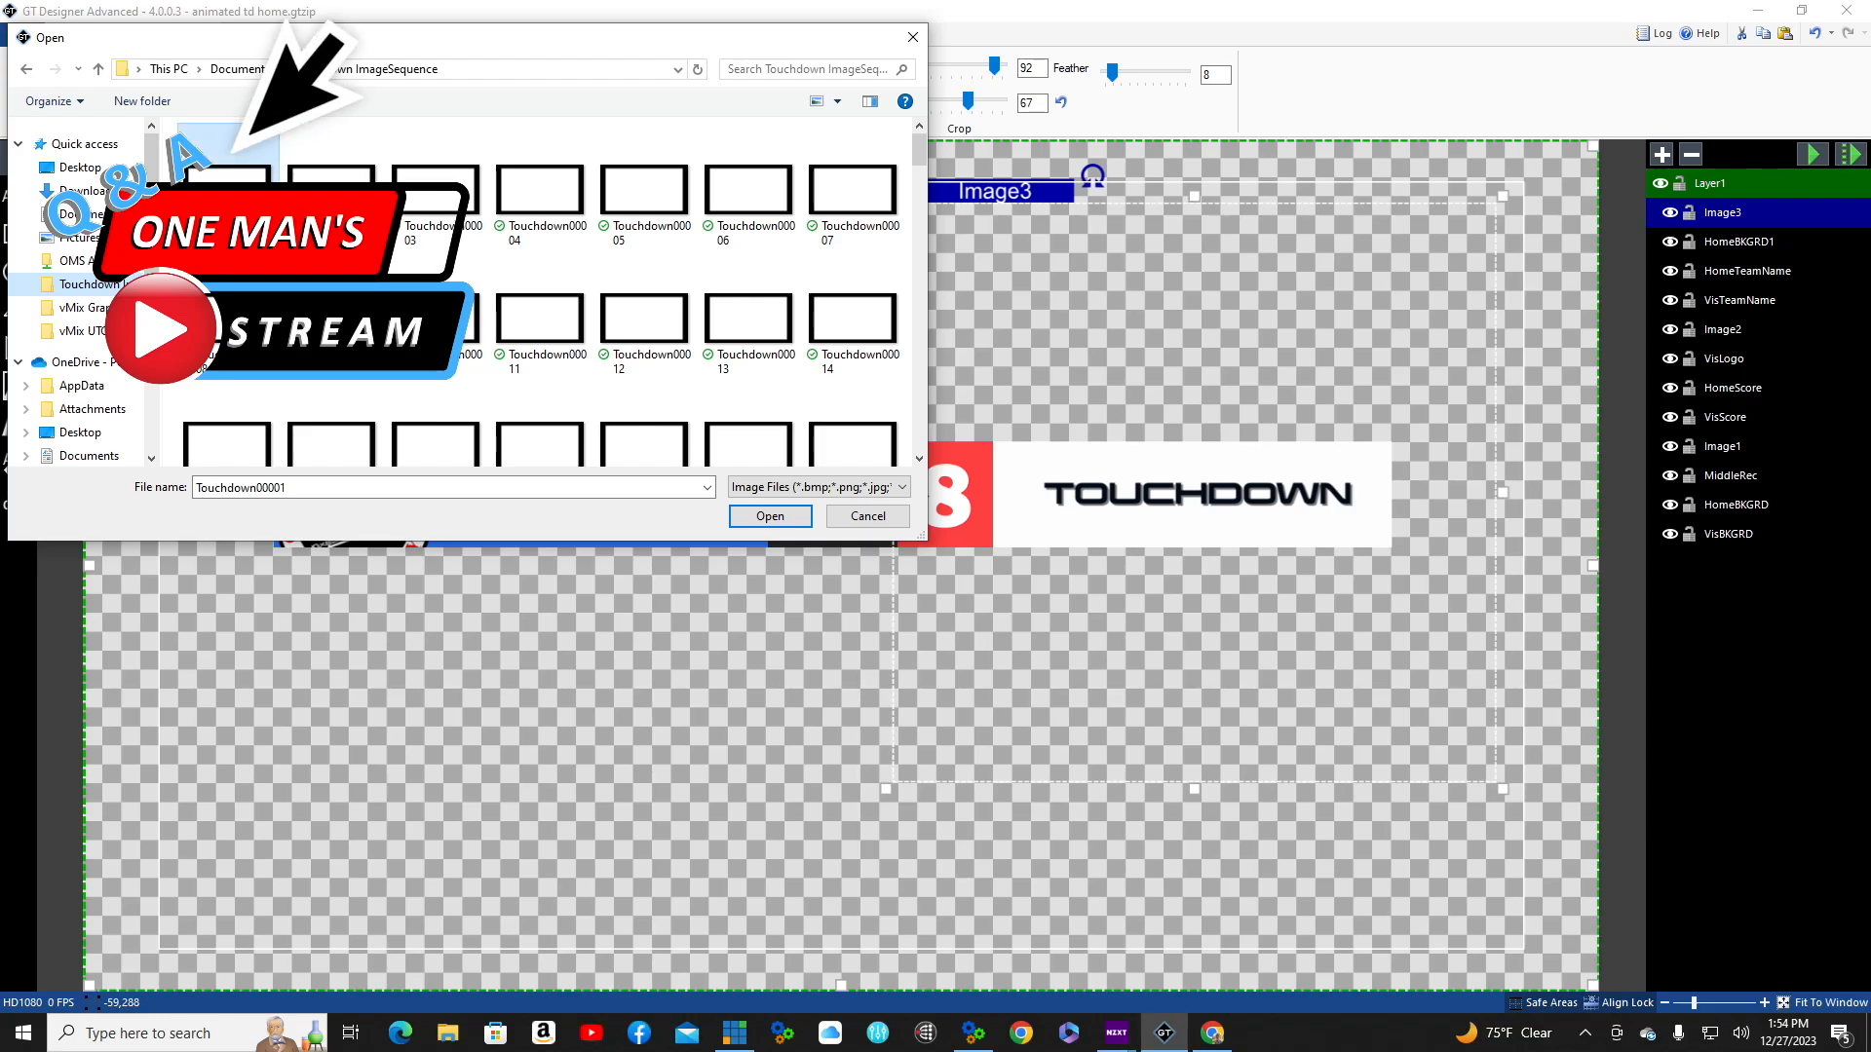
left_click(779, 518)
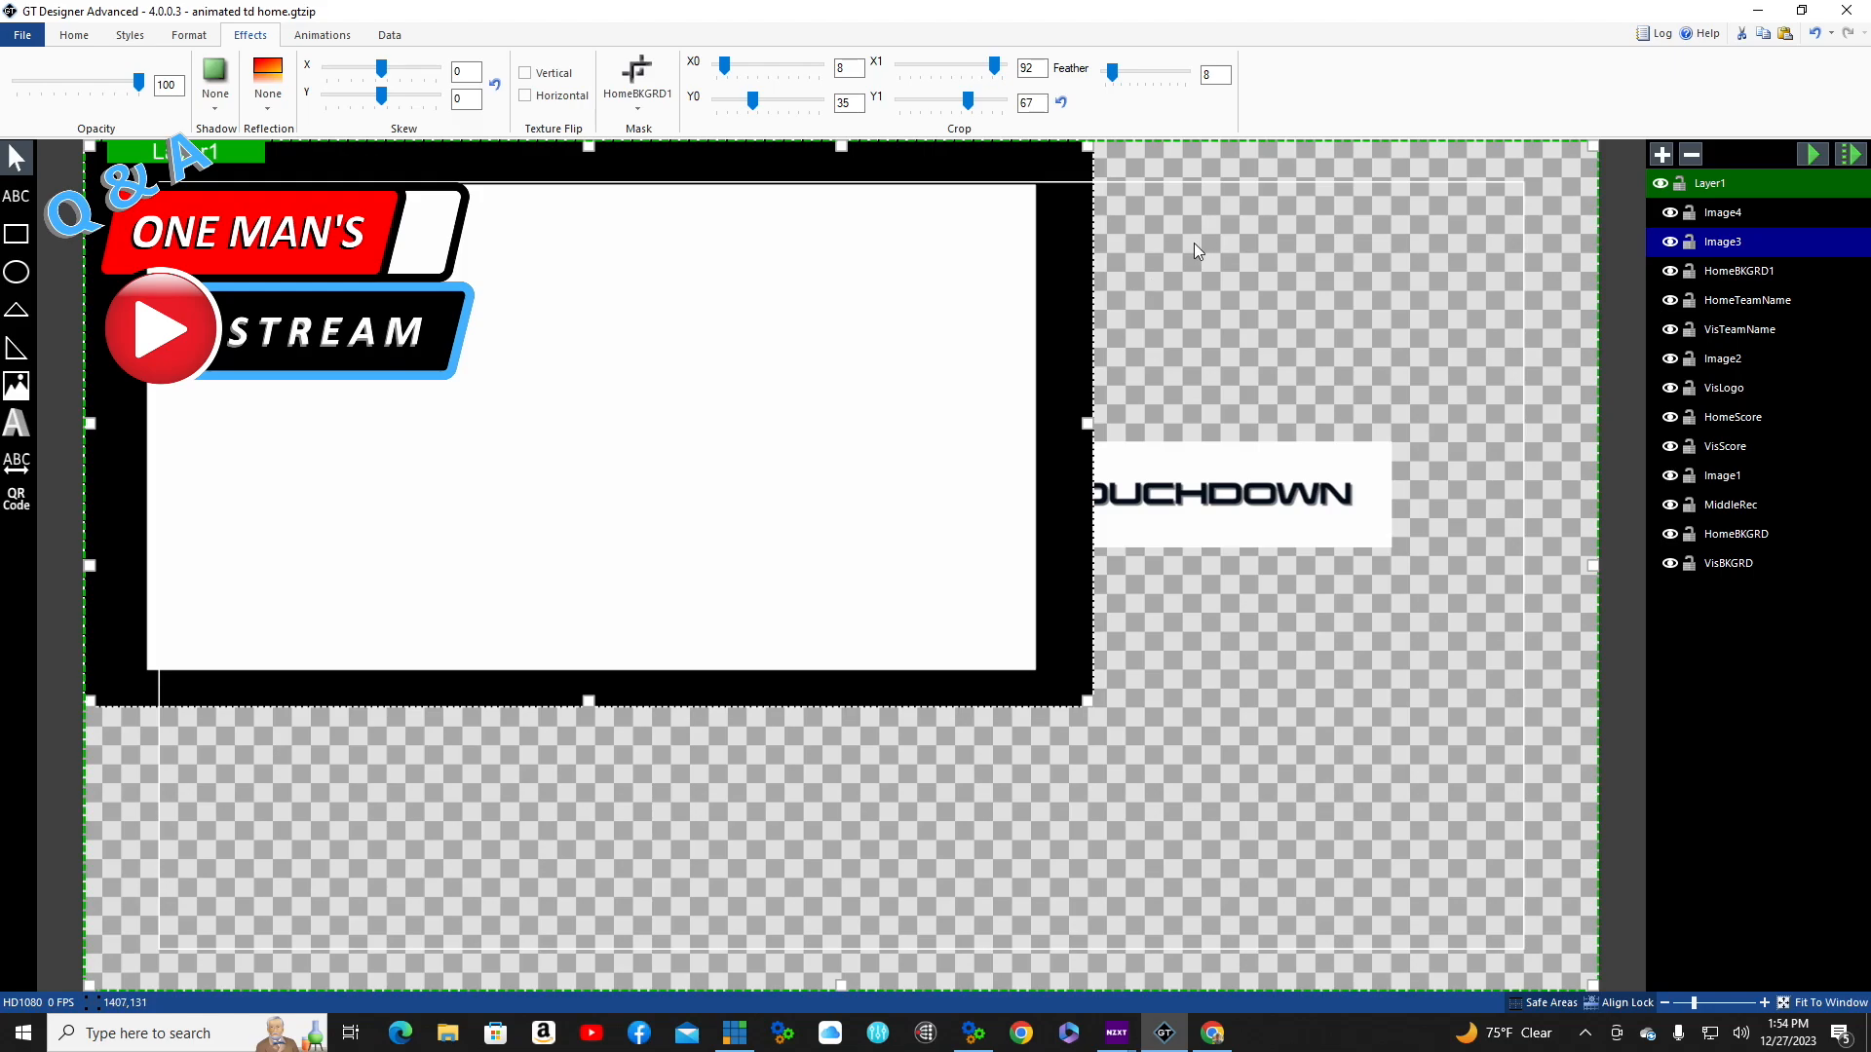
key("Delete")
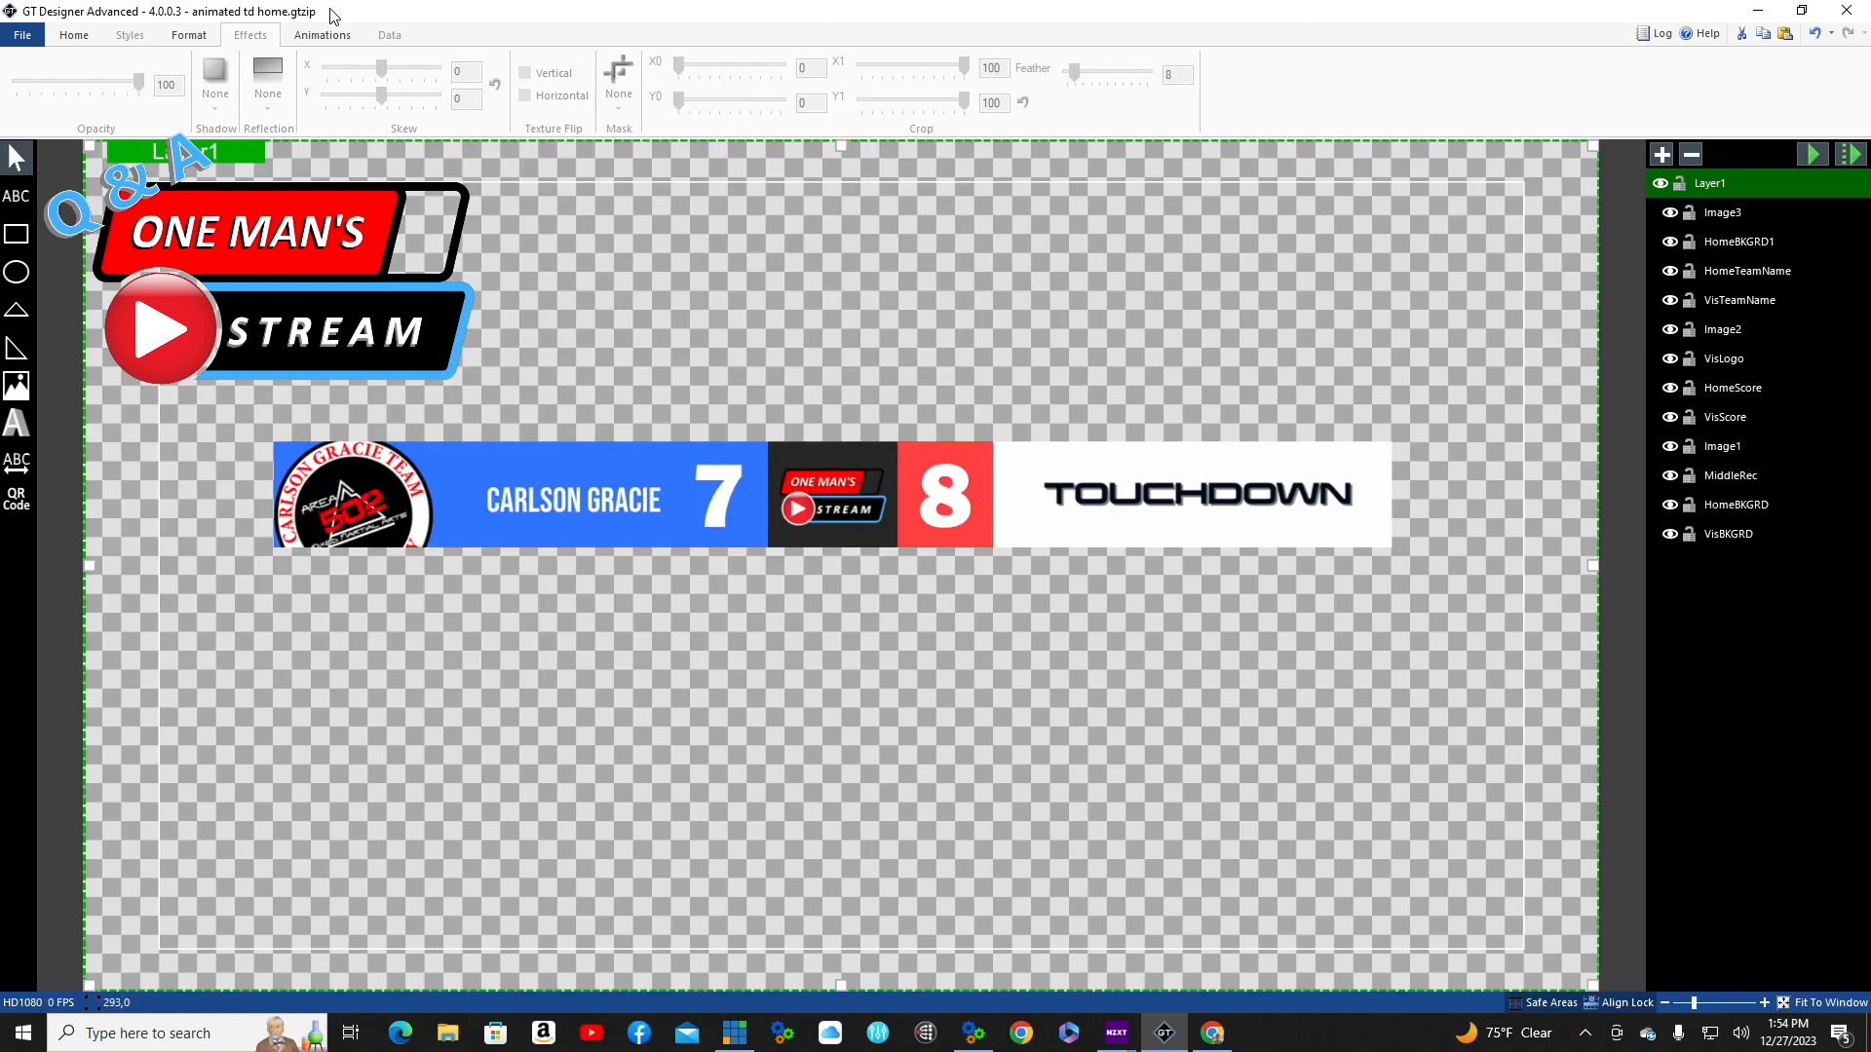
Examine the touchdown image's TransitionIn animations and their timing, and play the storyboard
left_click(318, 35)
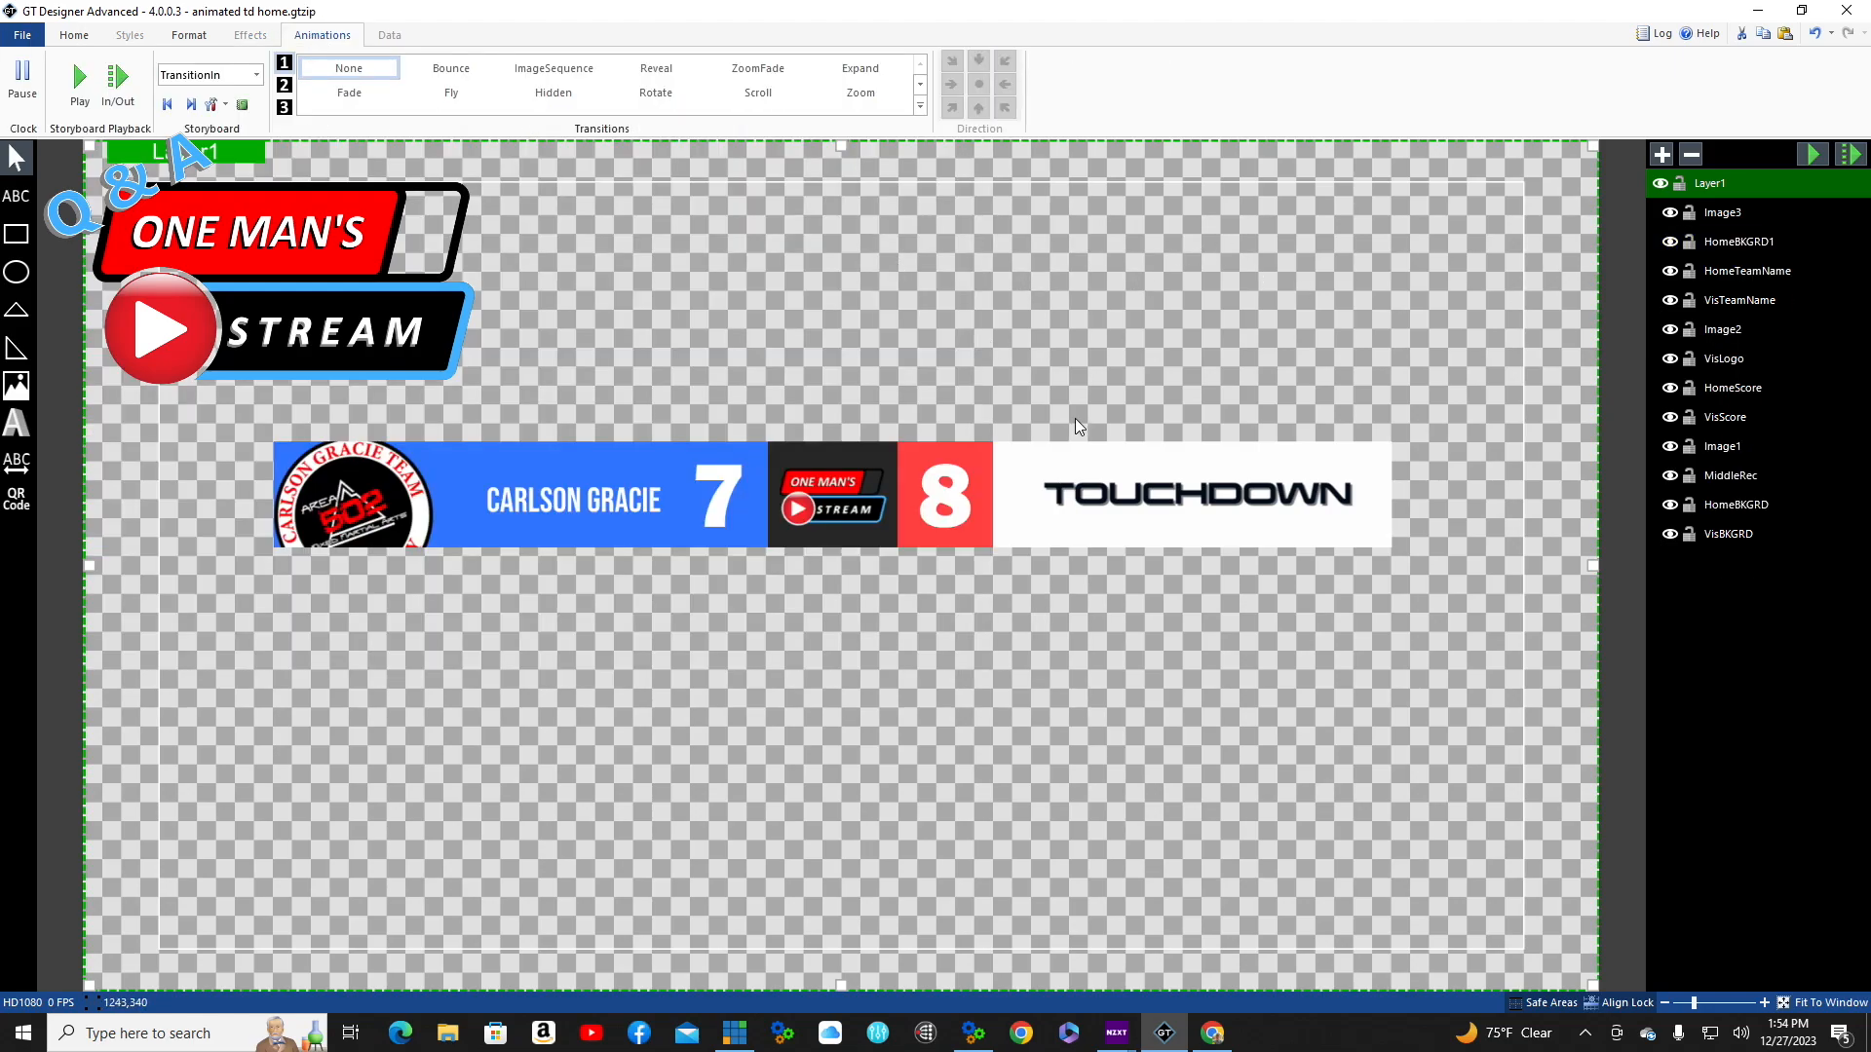
left_click(1203, 501)
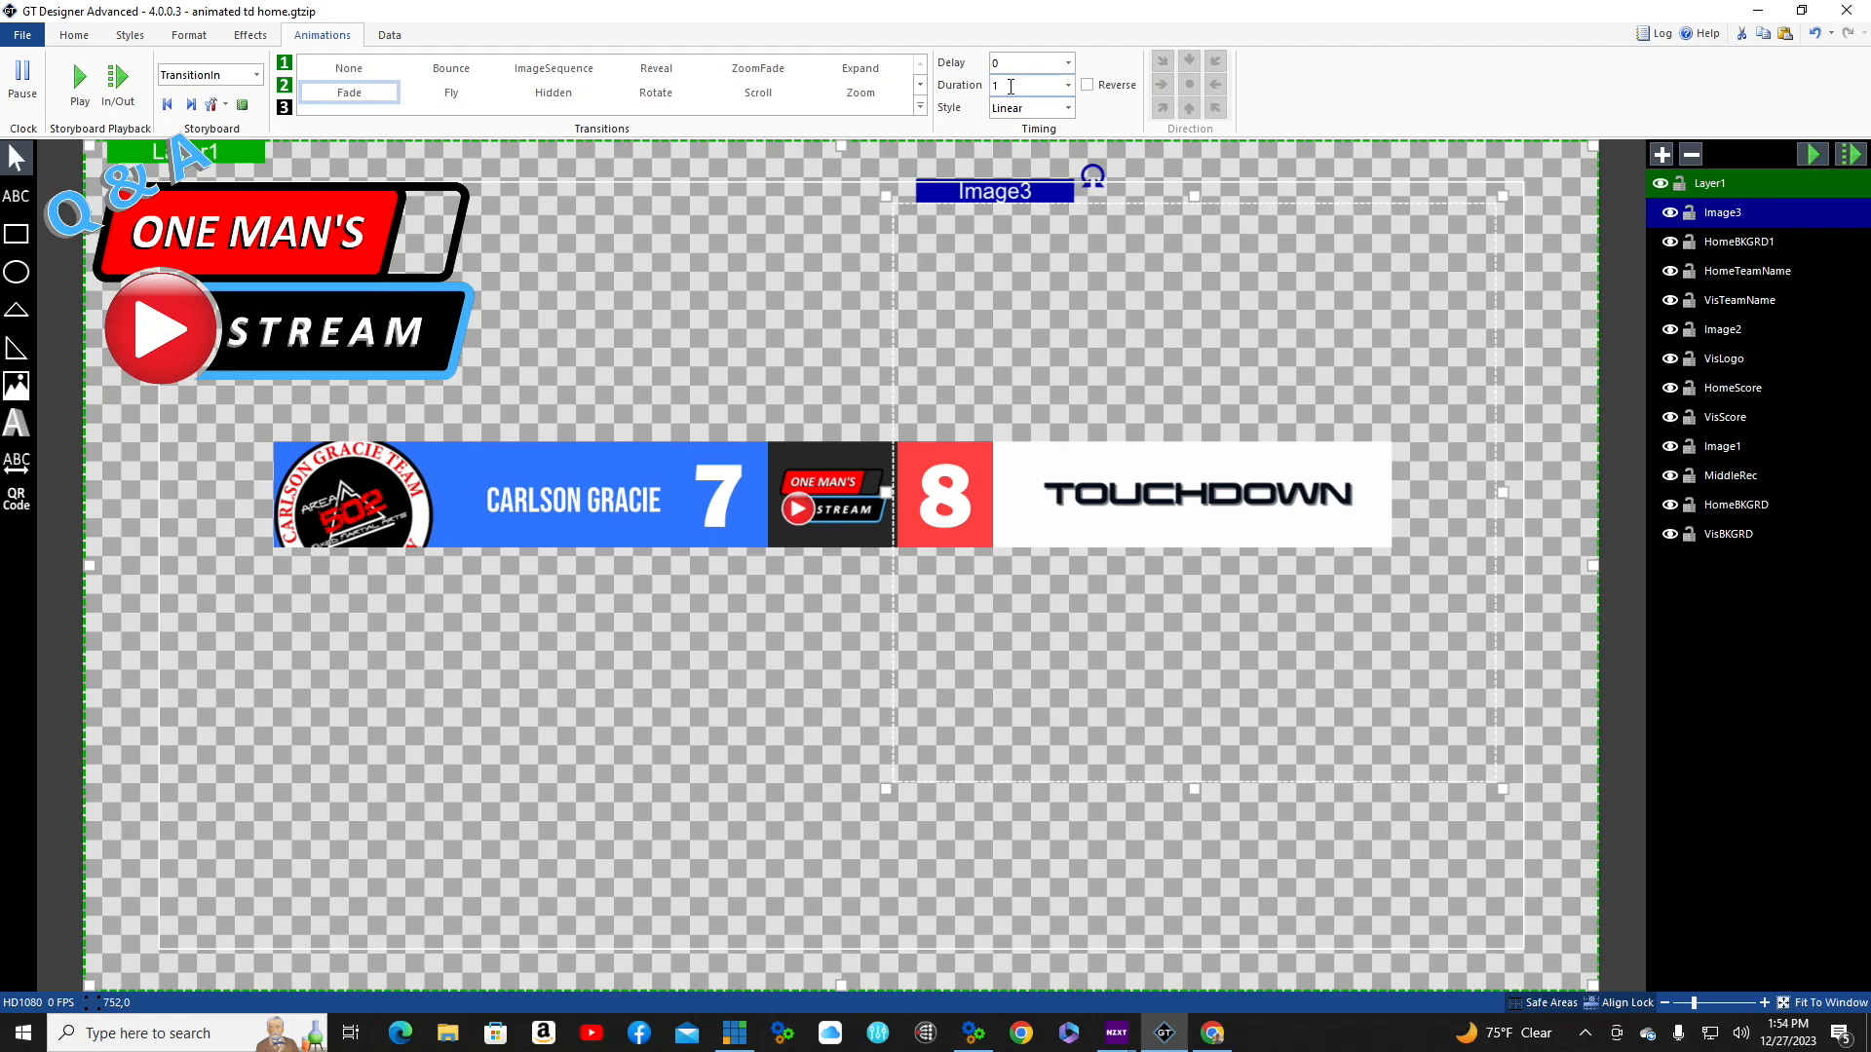
left_click(285, 87)
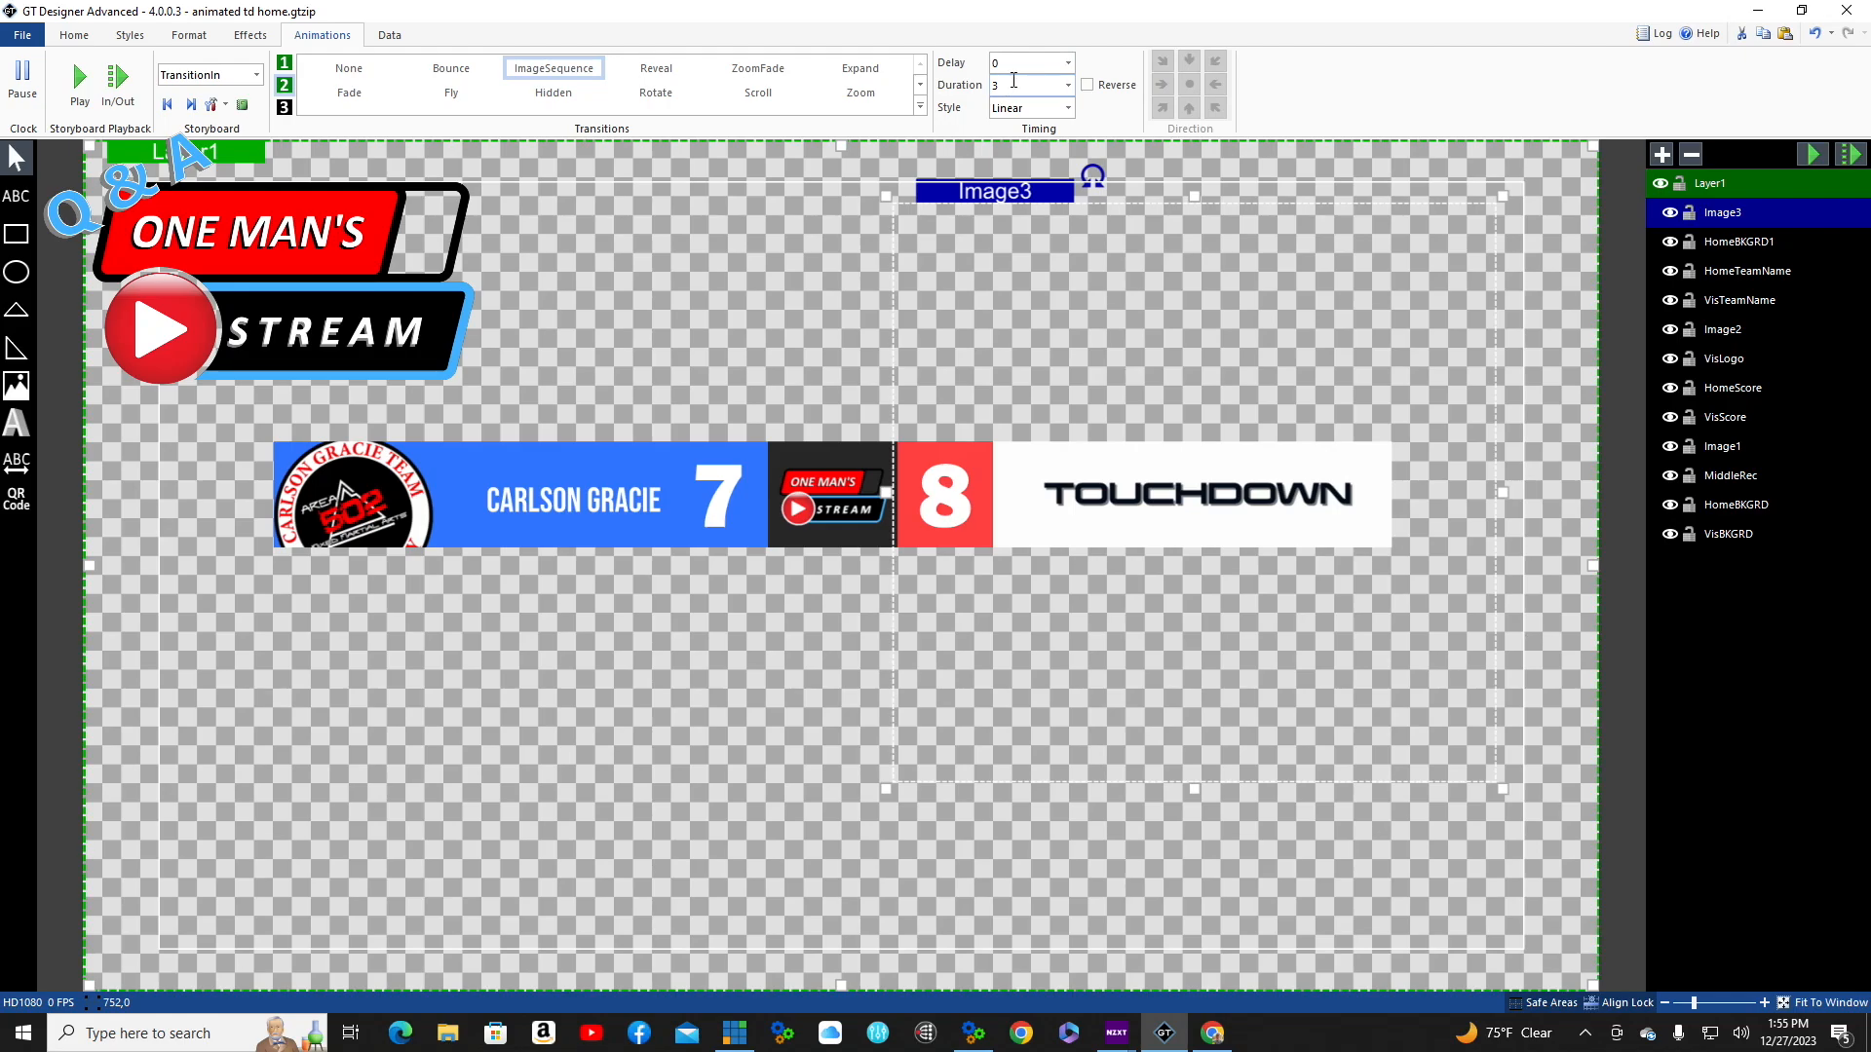
left_click(677, 255)
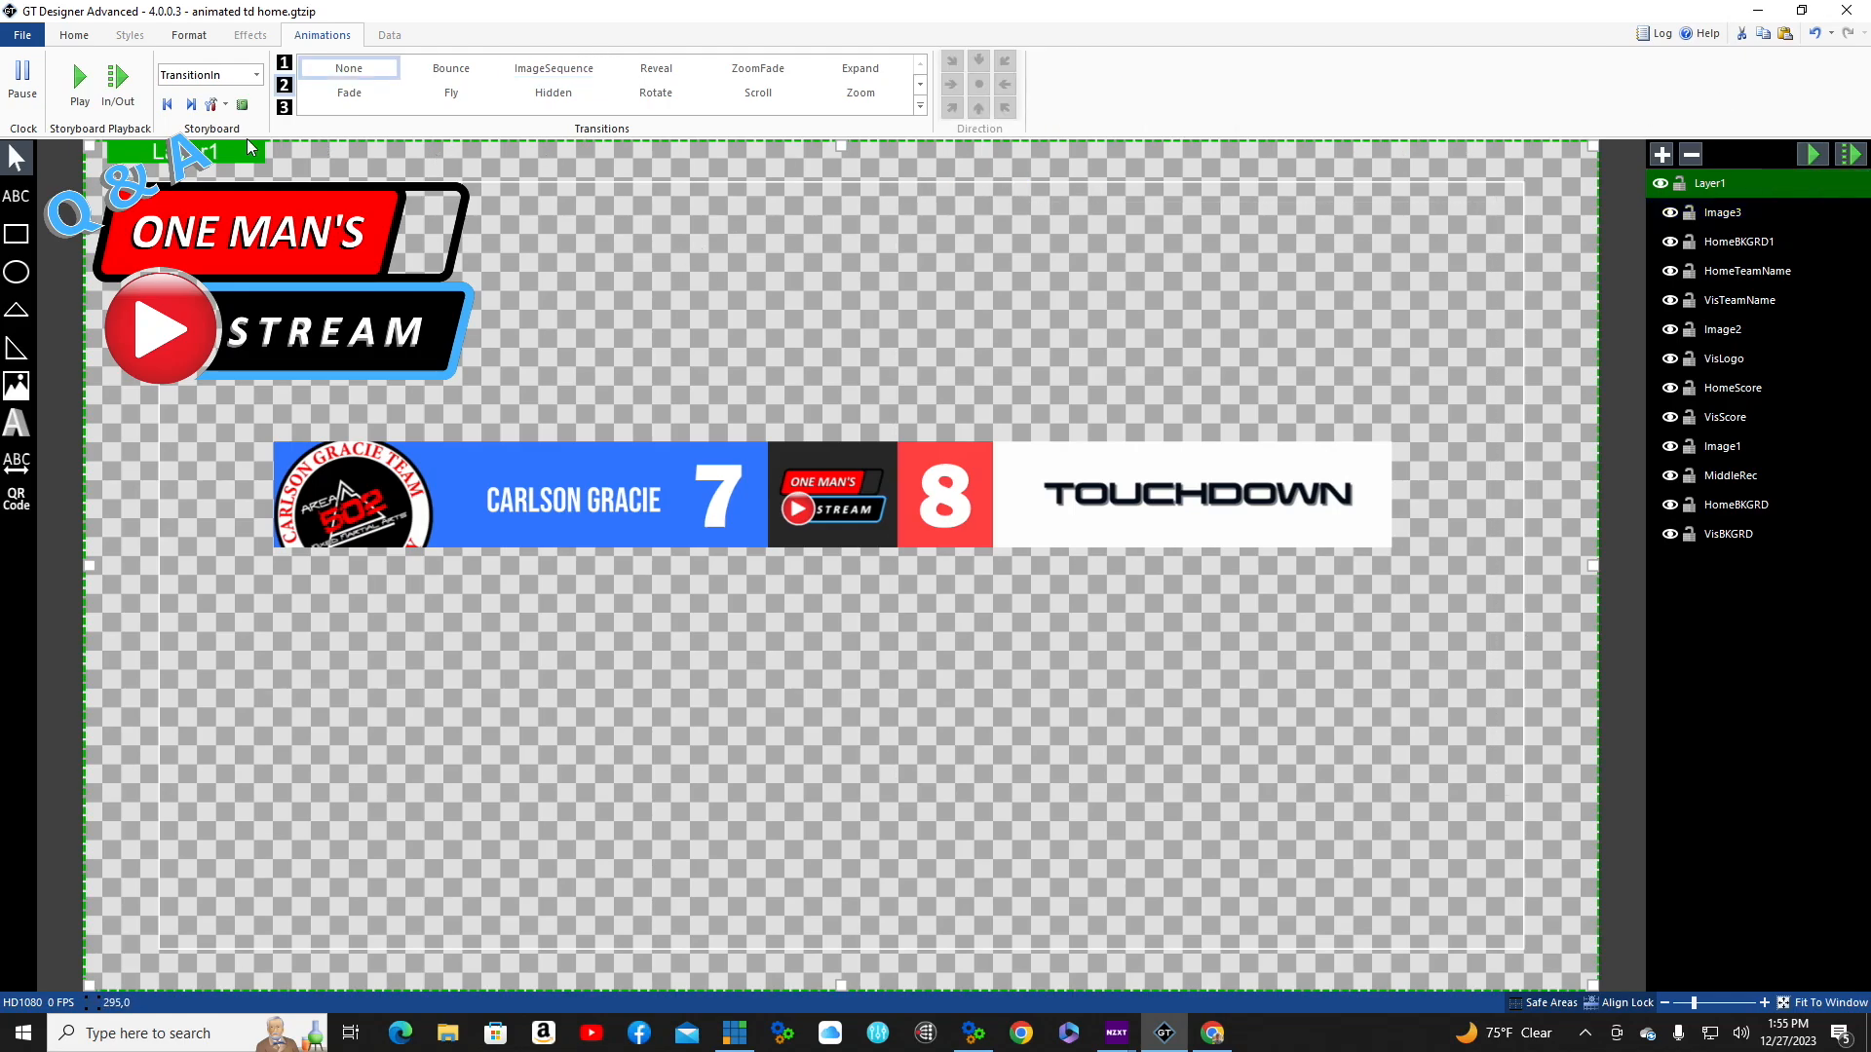
left_click(81, 83)
Compare the transition settings of Image3 and HomeBKGRD1, and preview the TransitionIn storyboard
left_click(1724, 215)
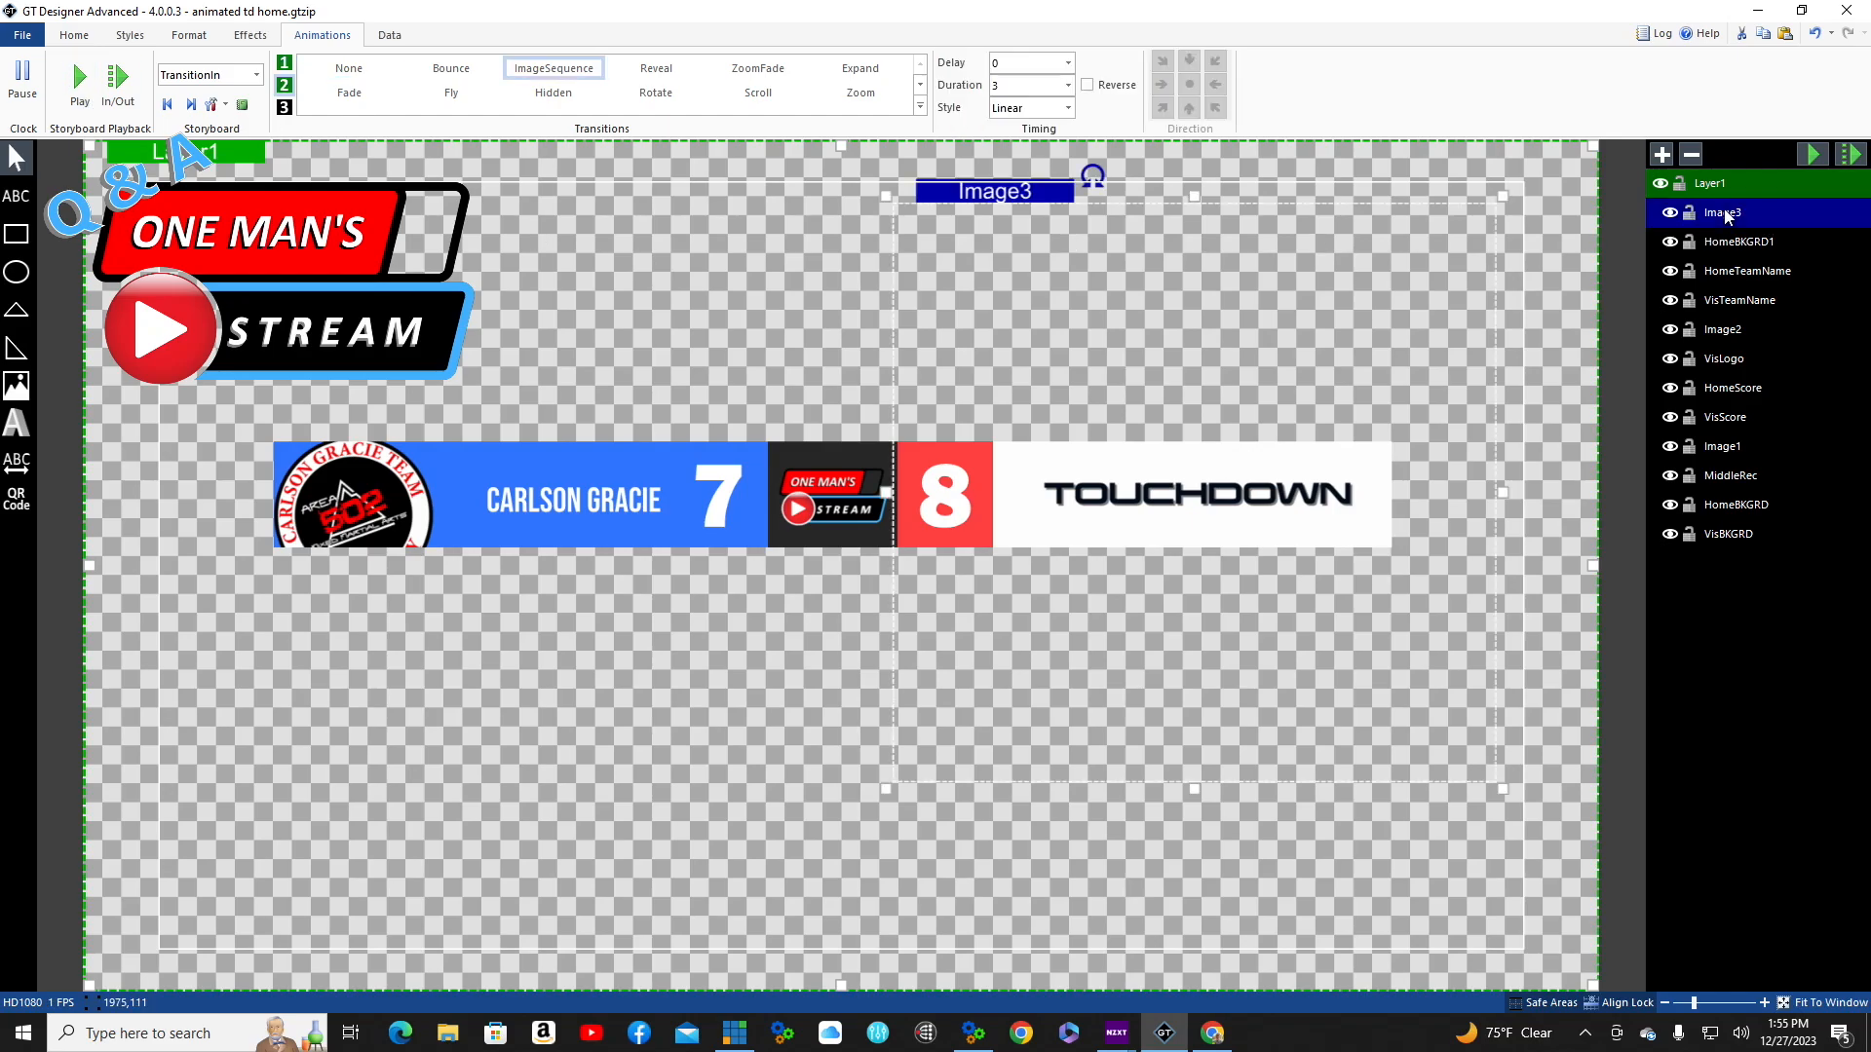
left_click(1739, 242)
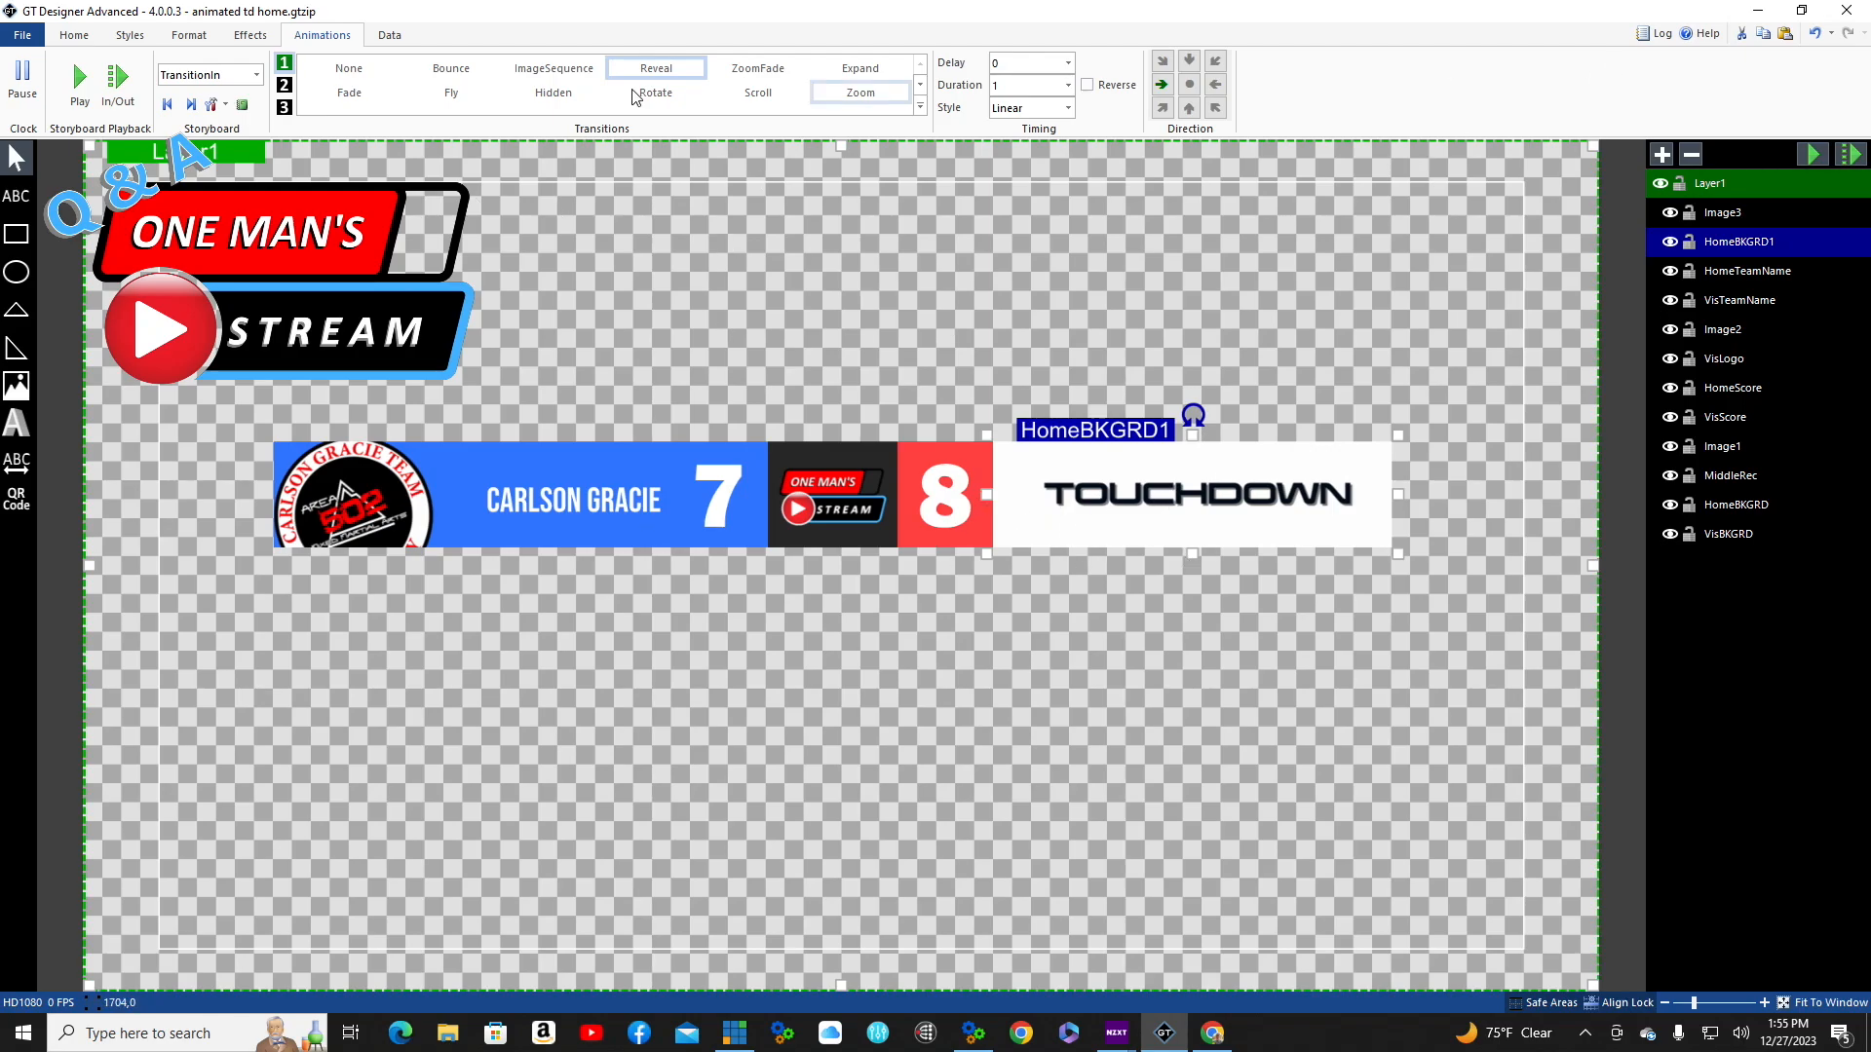
left_click(88, 78)
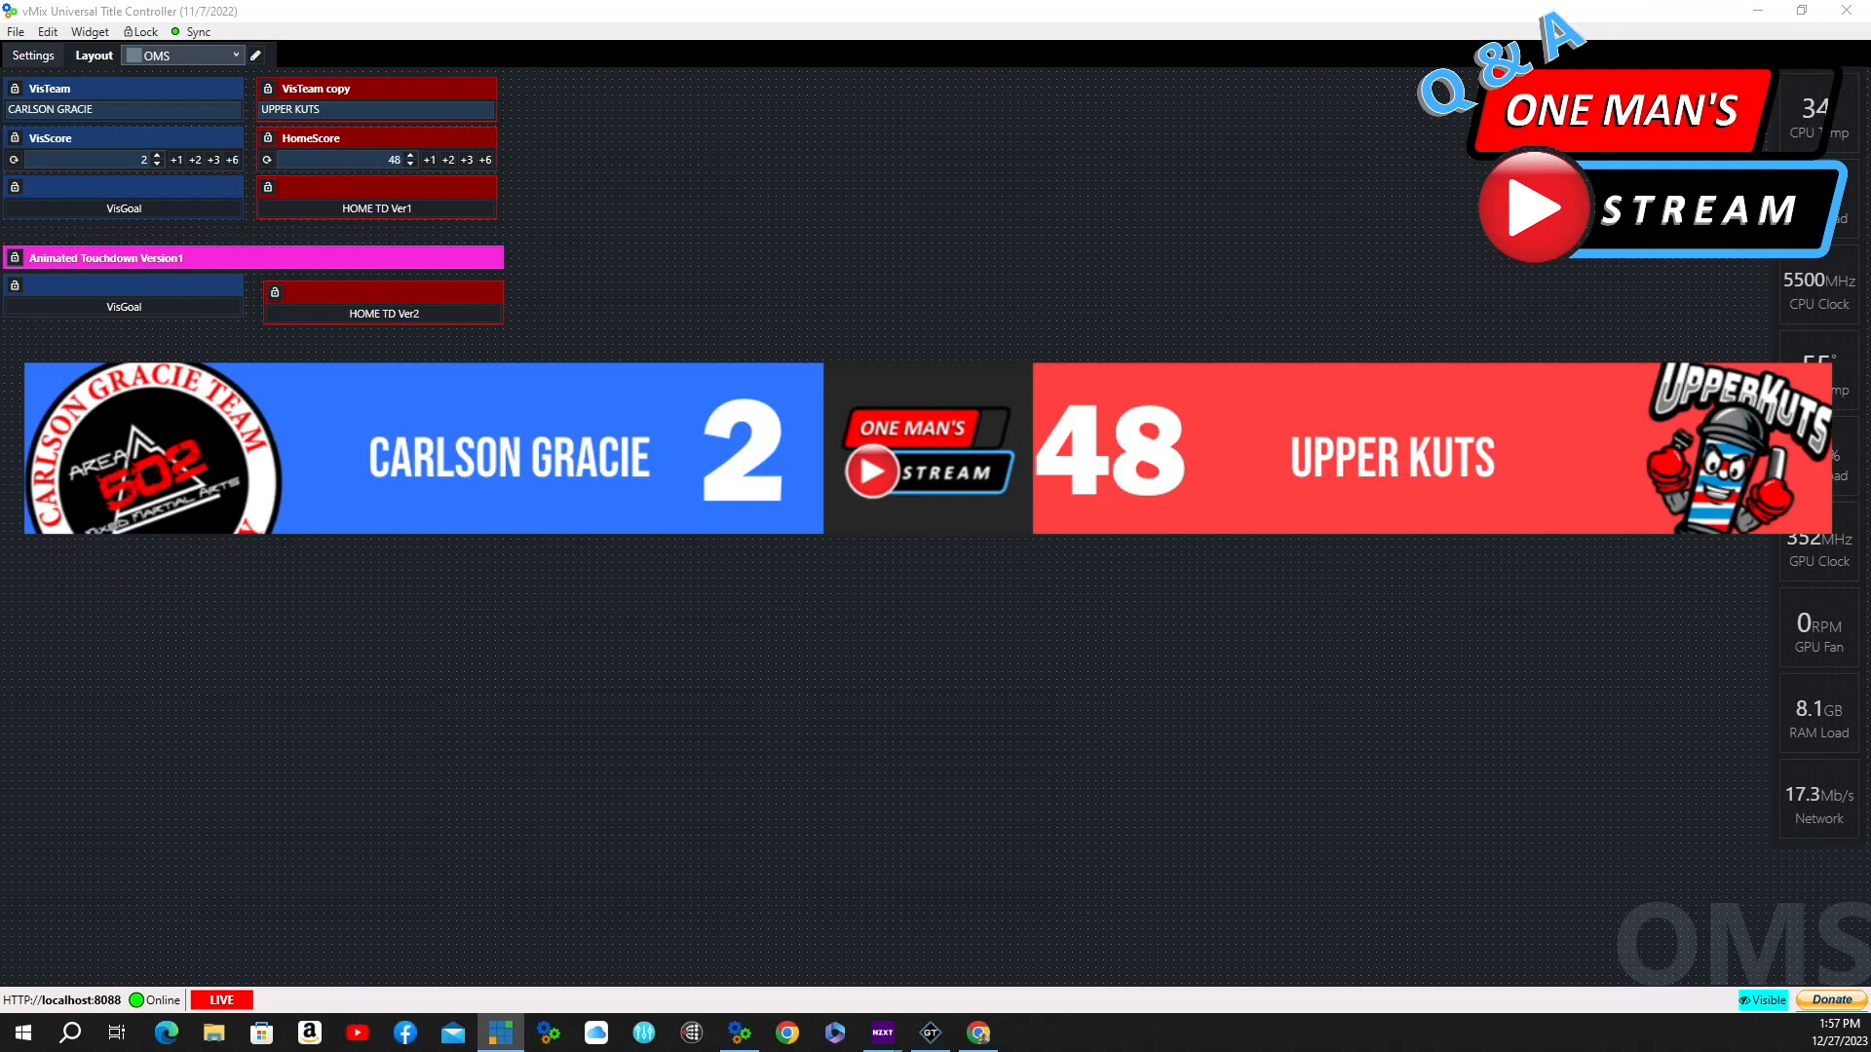
In vMix Universal Title Controller, test the HOME TD Ver2 button and examine its script commands, overlay, timer interval and link
left_click(390, 314)
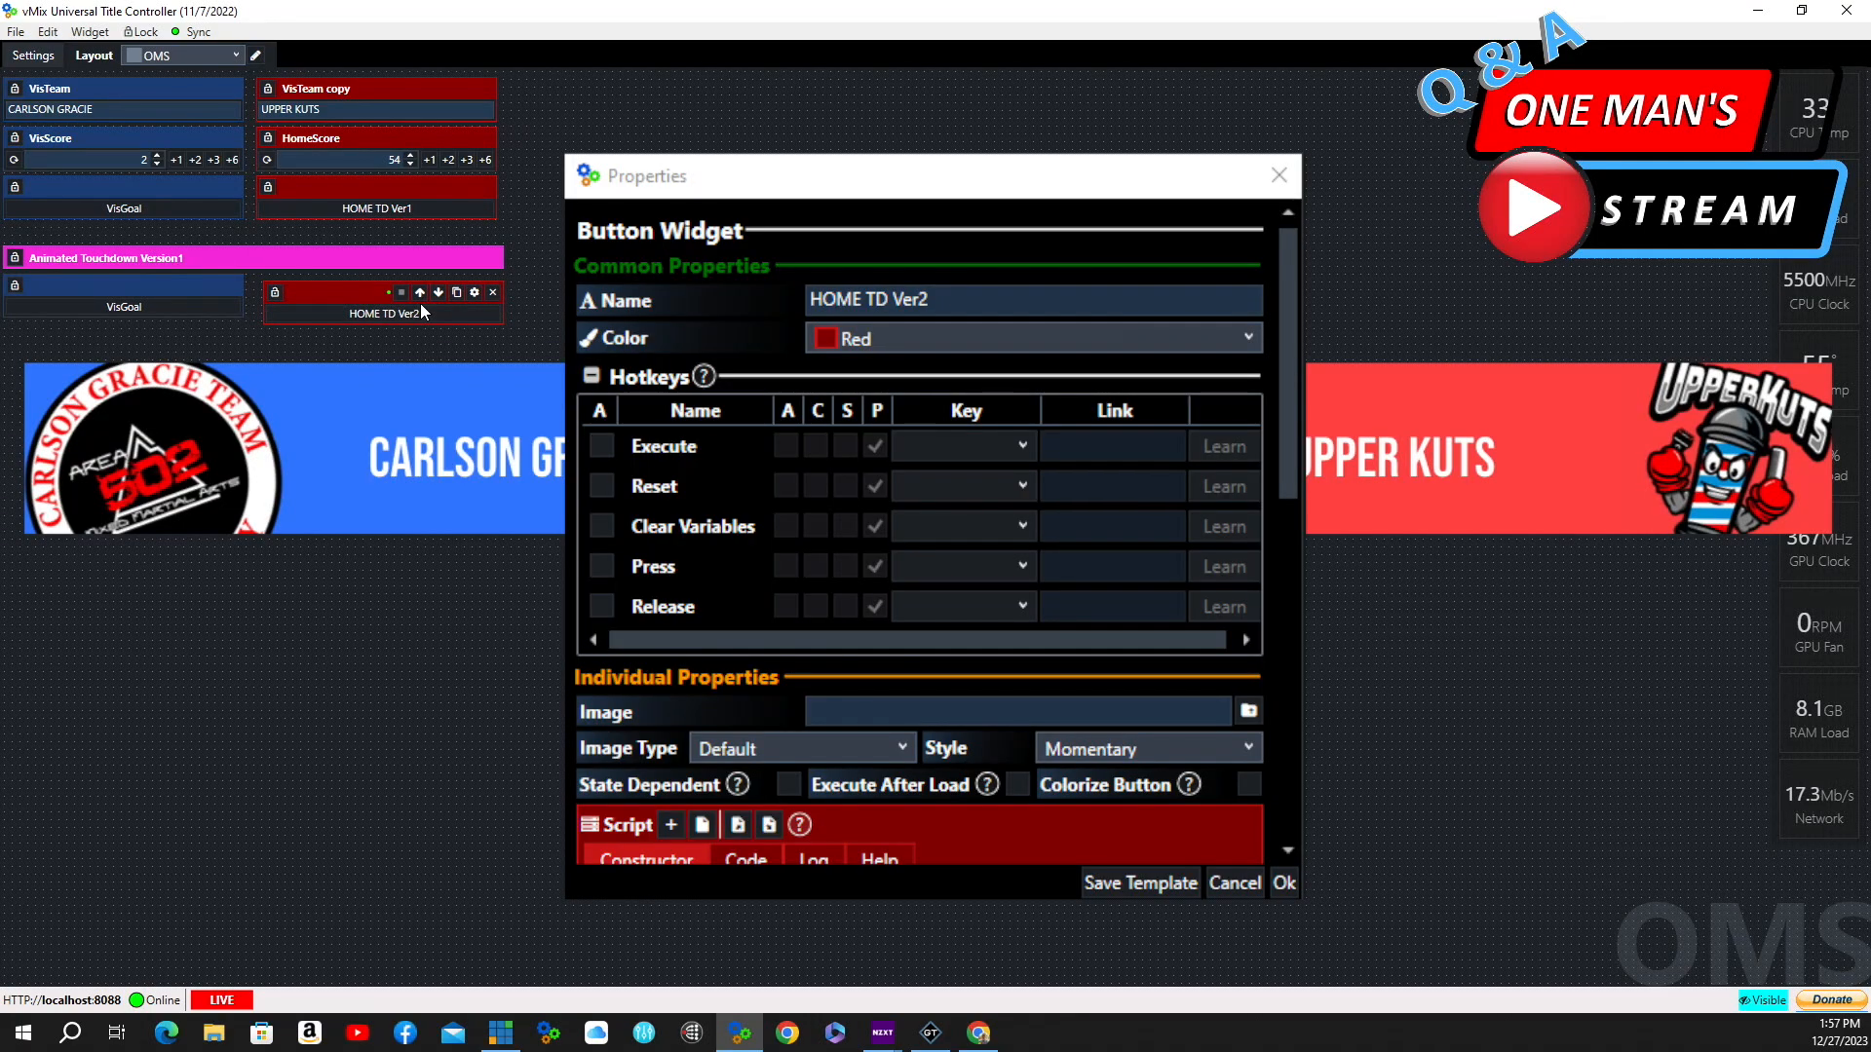
left_click(476, 291)
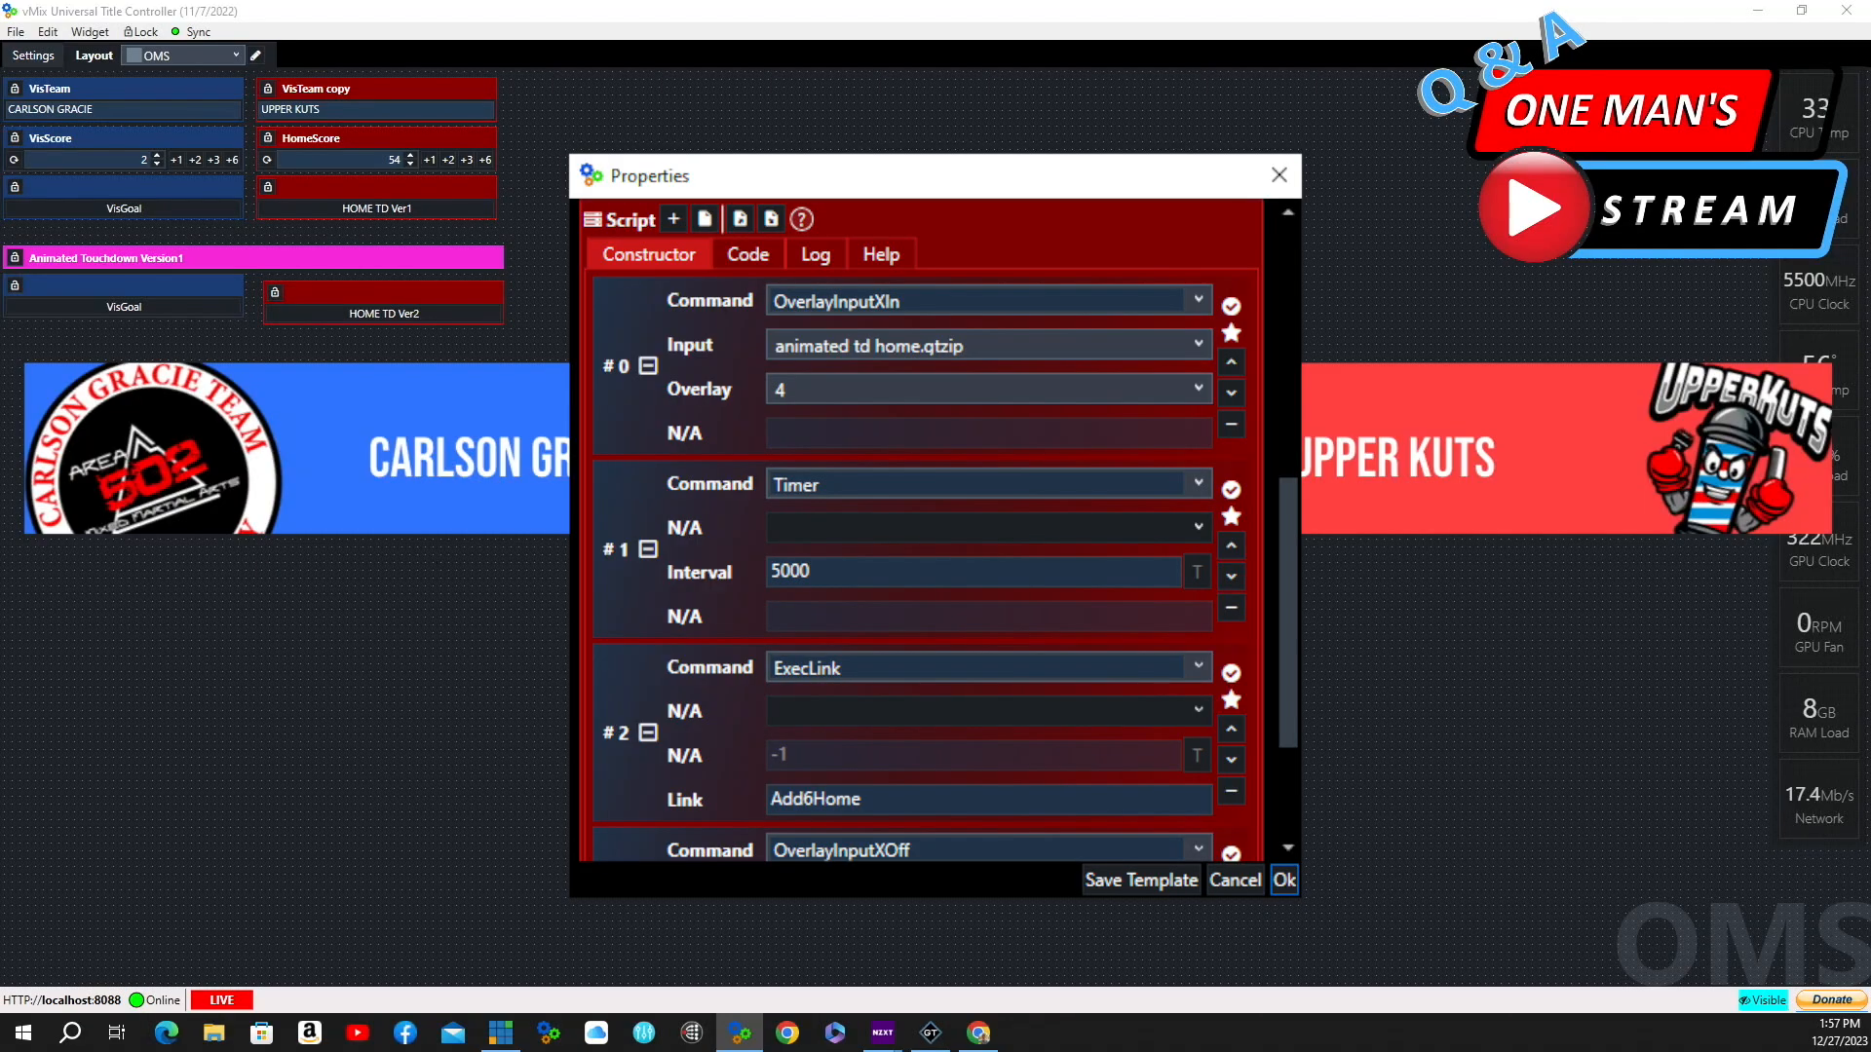
scroll(920, 526, "down", 3)
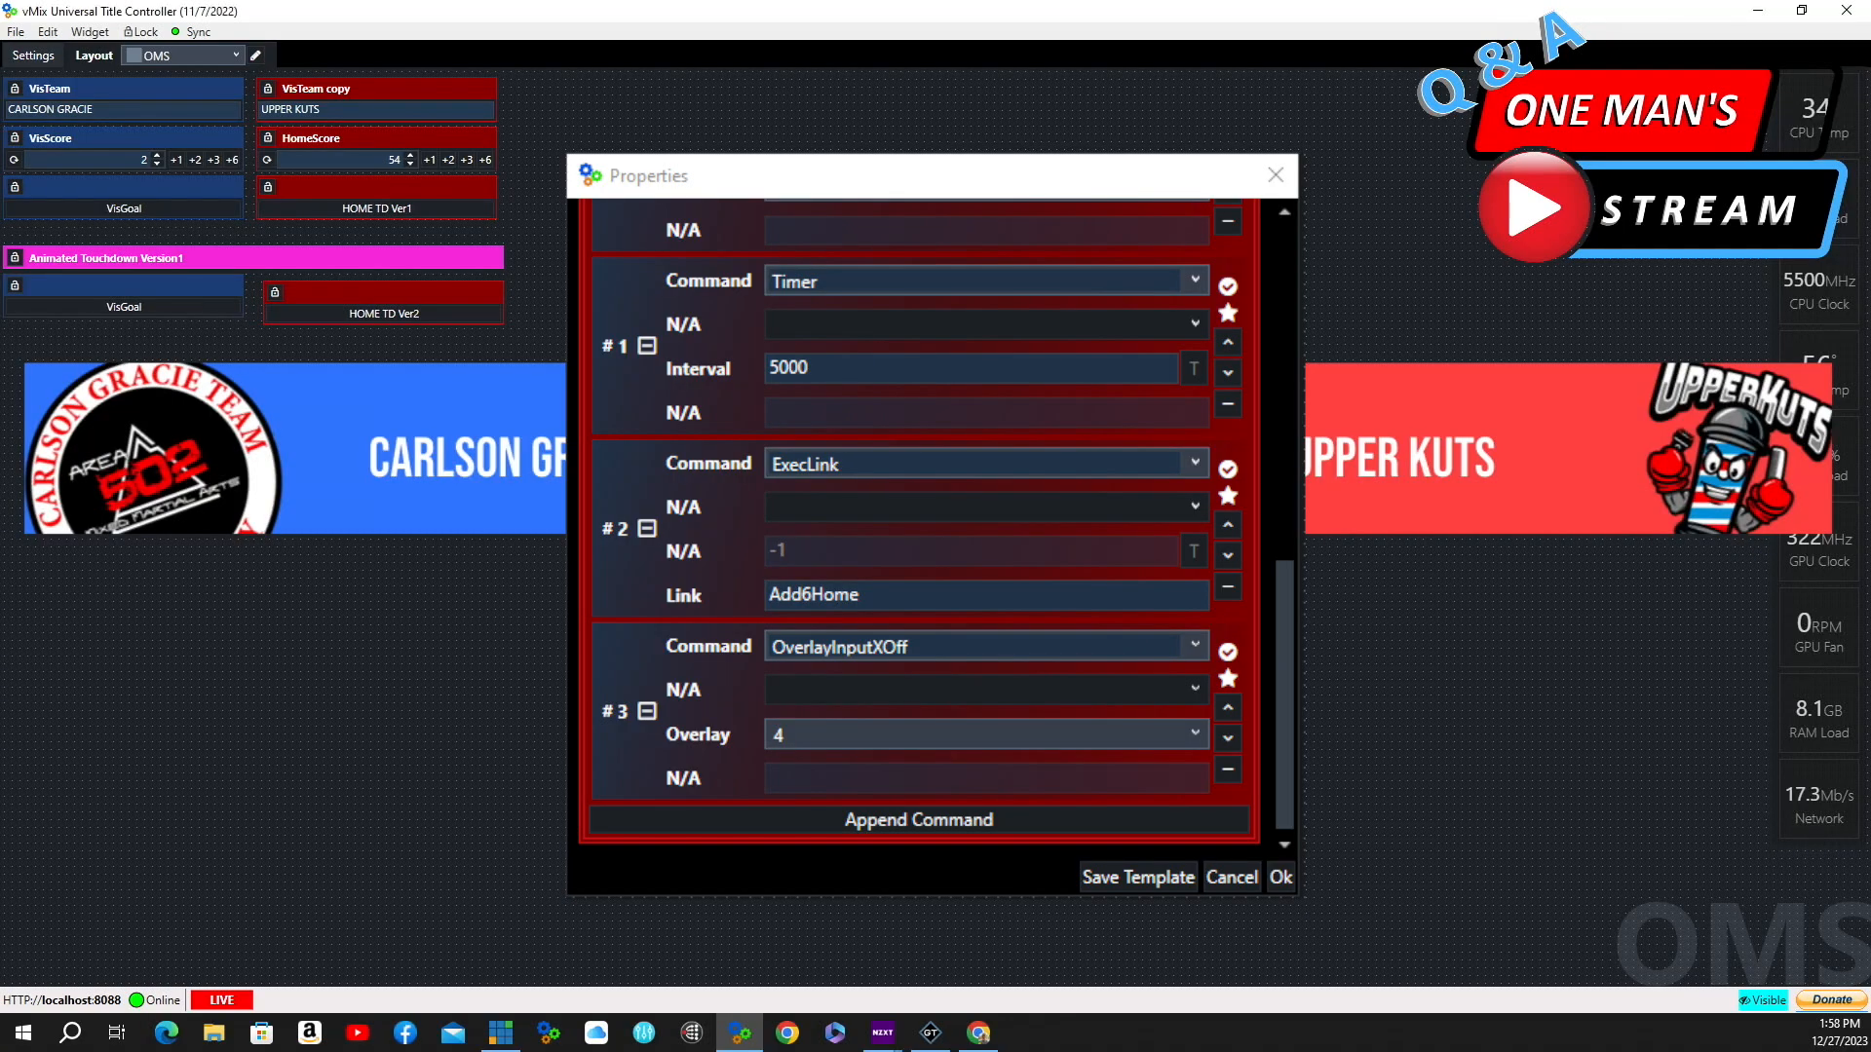
left_click(426, 313)
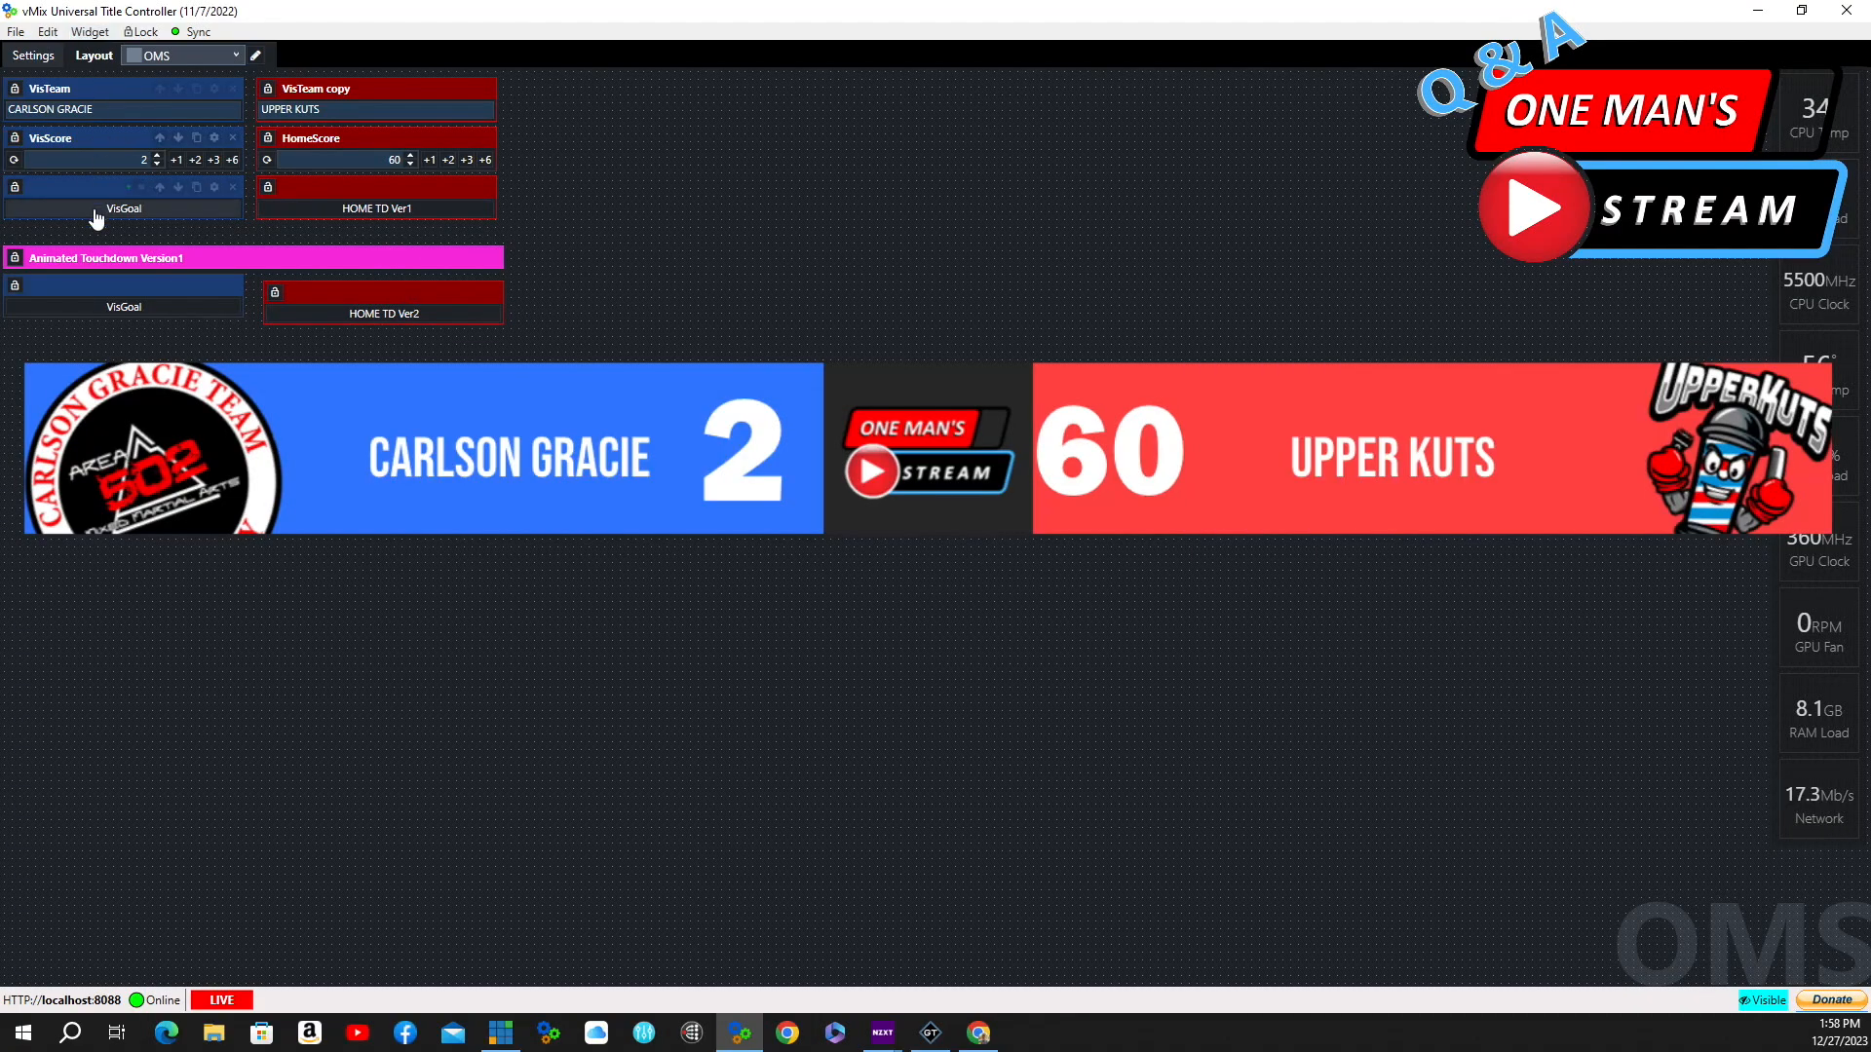
Examine the script commands of the VisGoal button below VisScore, including input, overlay, timer interval and link, and accept its properties
mouse_move(105, 191)
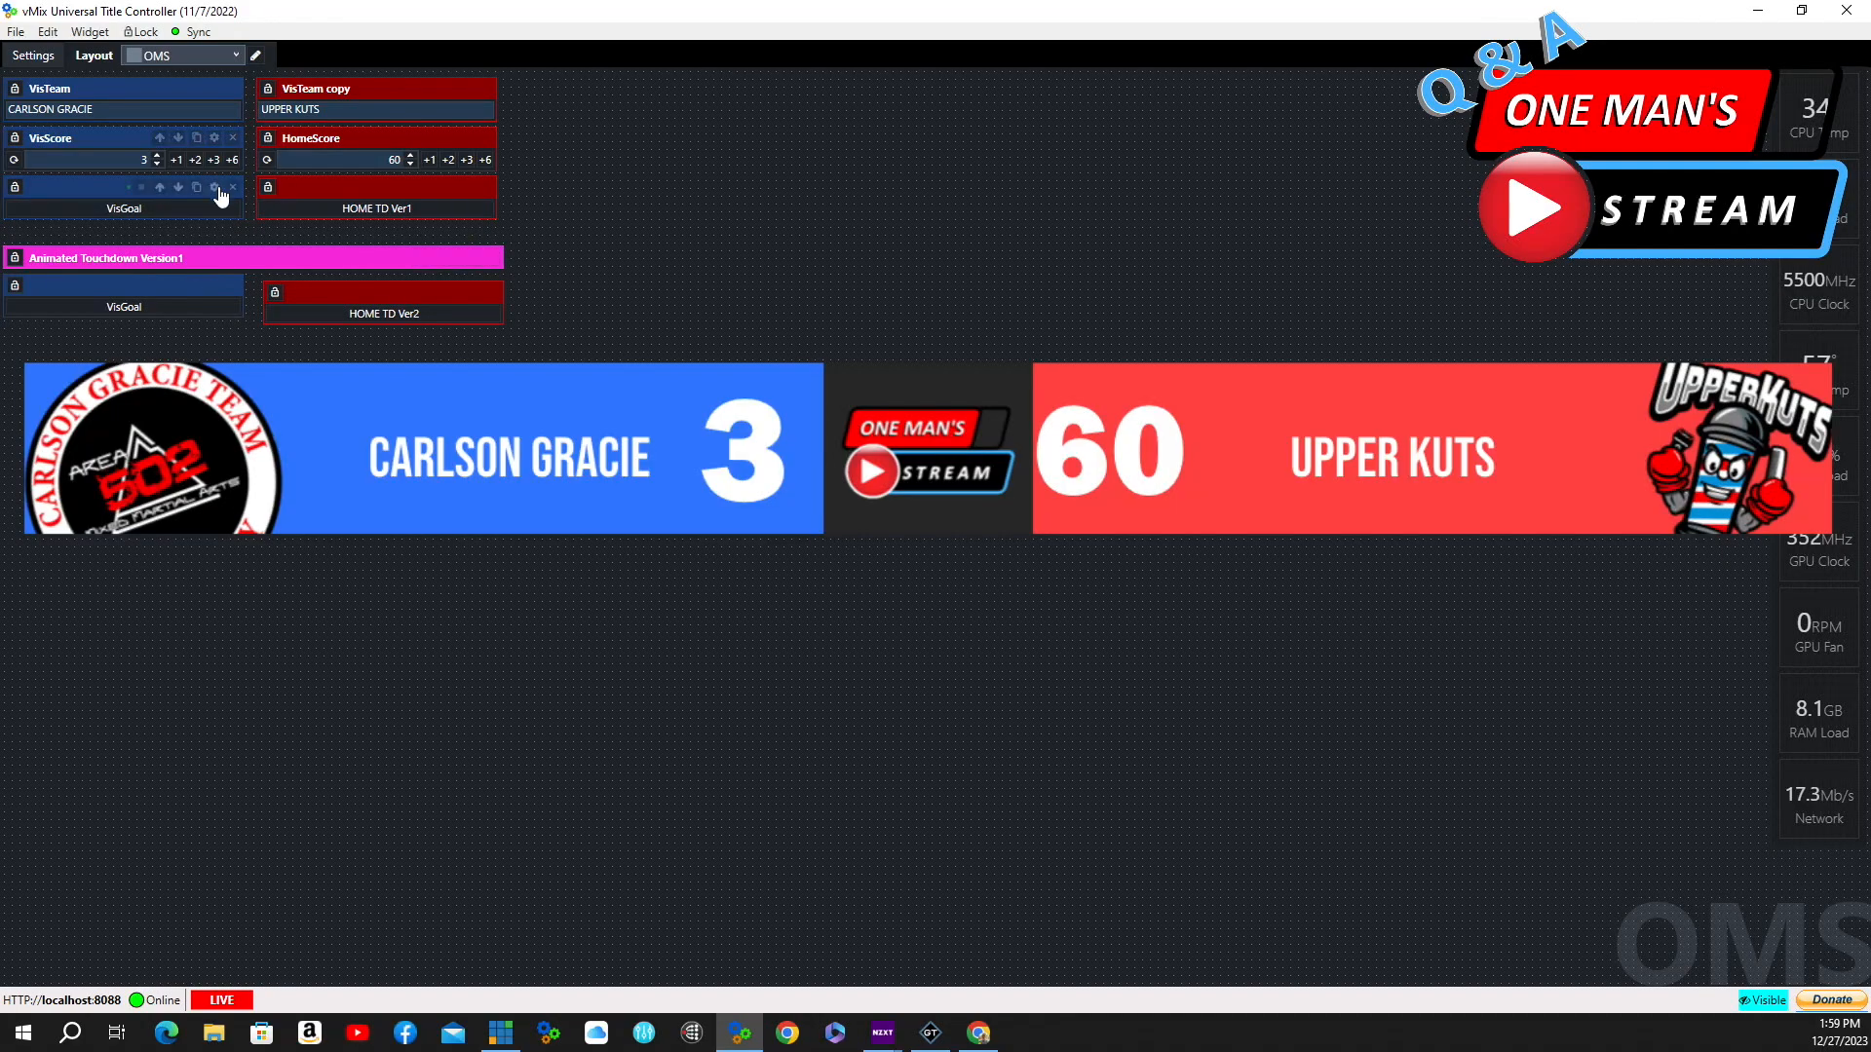
left_click(216, 187)
scroll(1025, 458, "down", 5)
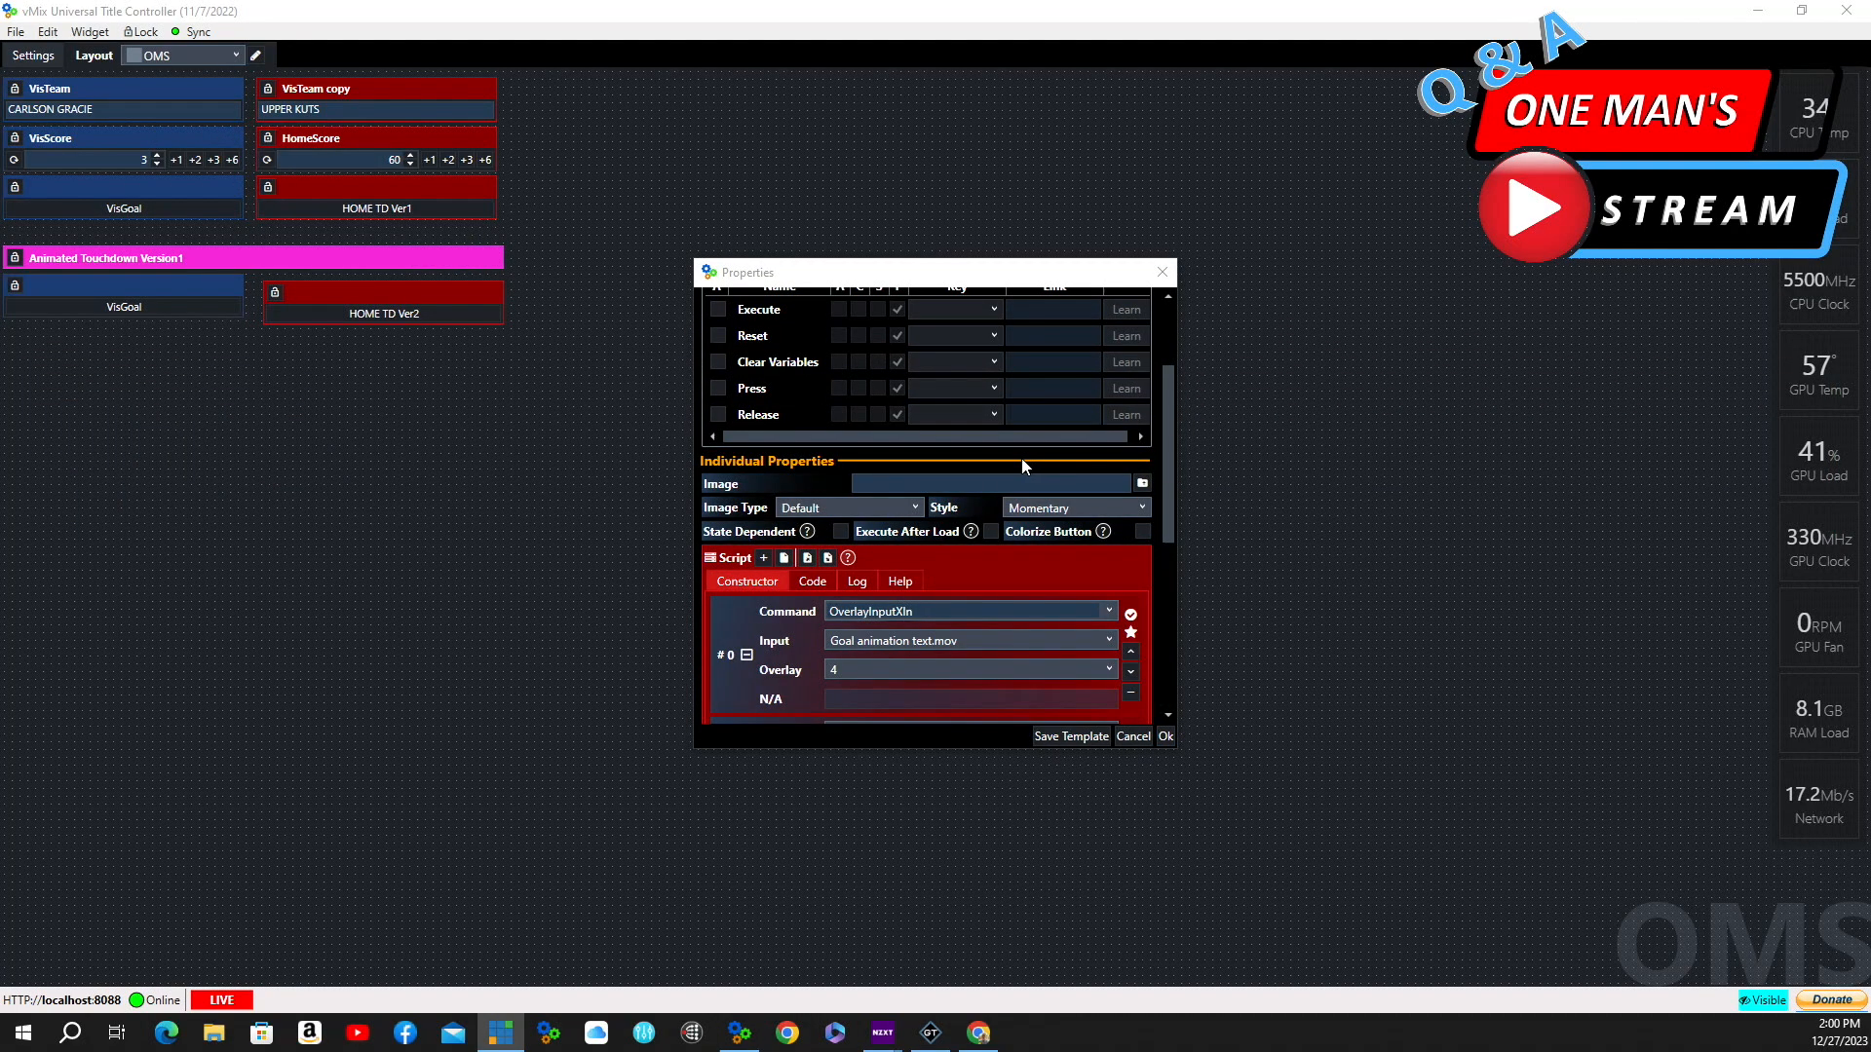
scroll(1021, 466, "down", 5)
scroll(1050, 446, "up", 5)
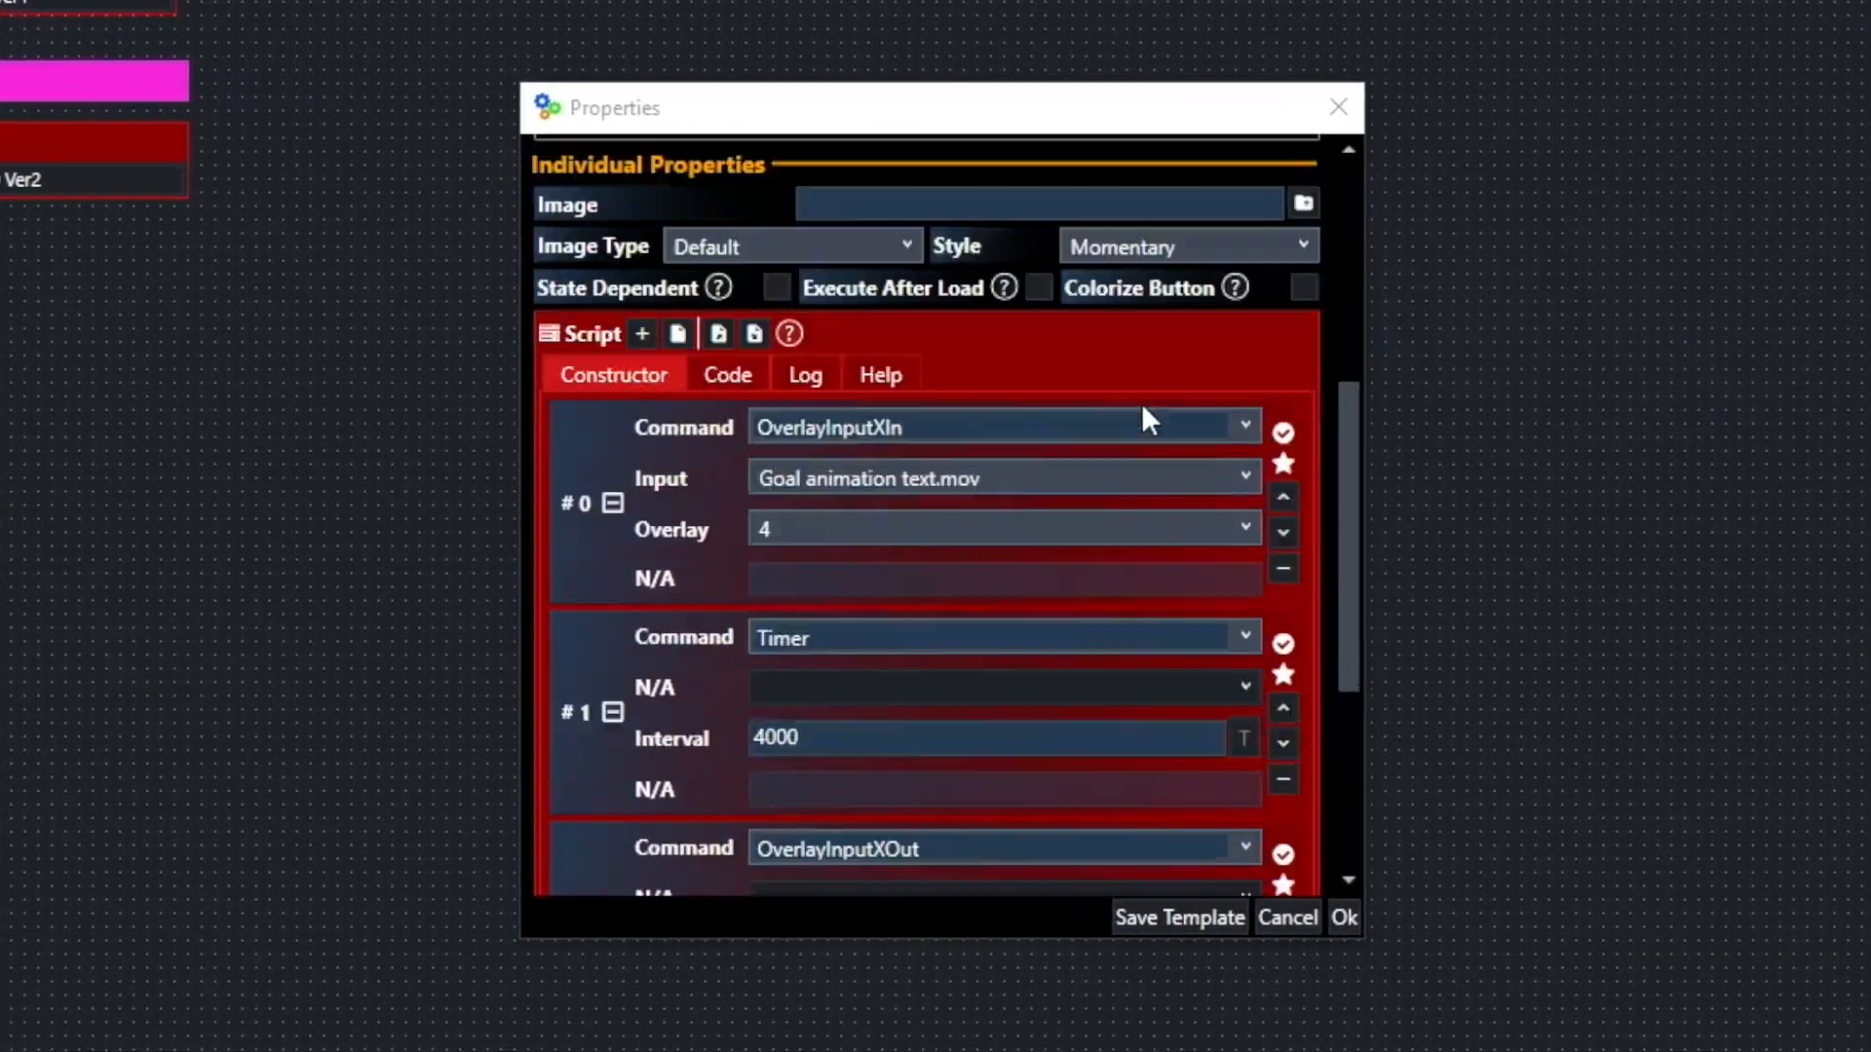
scroll(1143, 408, "up", 1)
scroll(1143, 408, "down", 2)
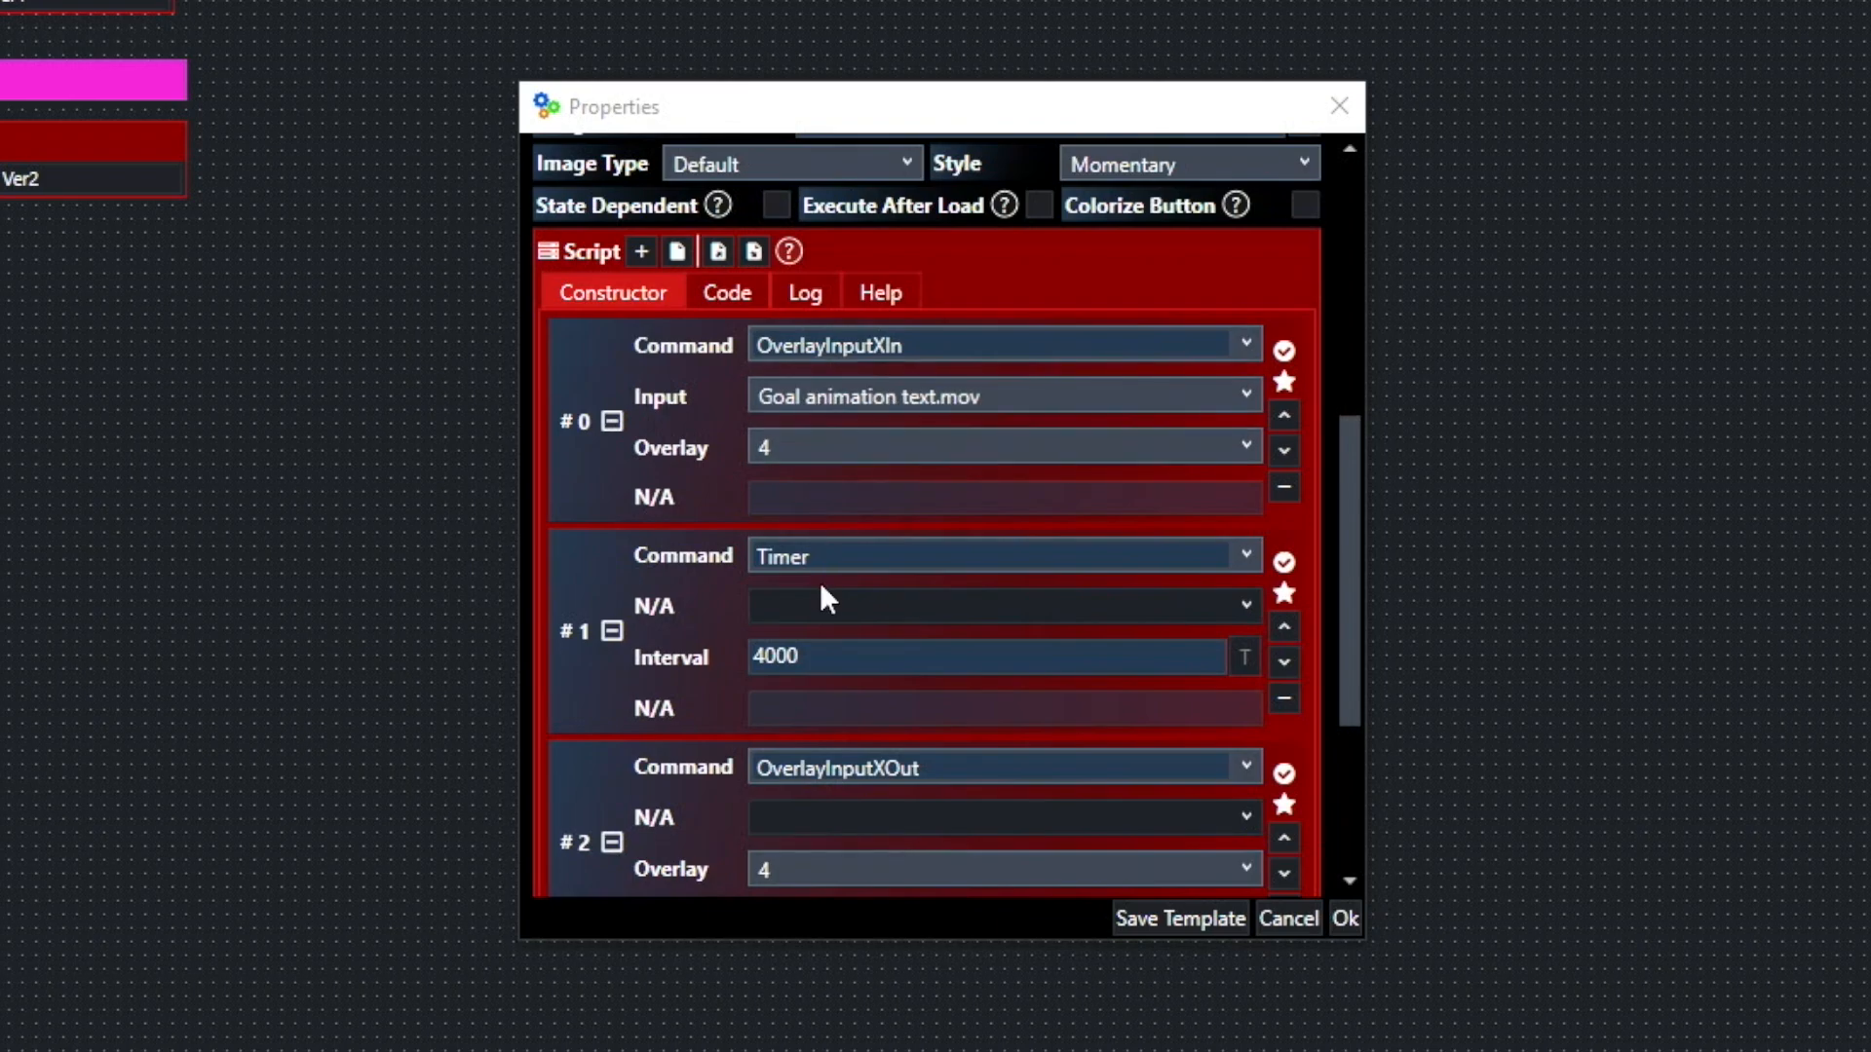
scroll(838, 590, "down", 2)
left_click(950, 493)
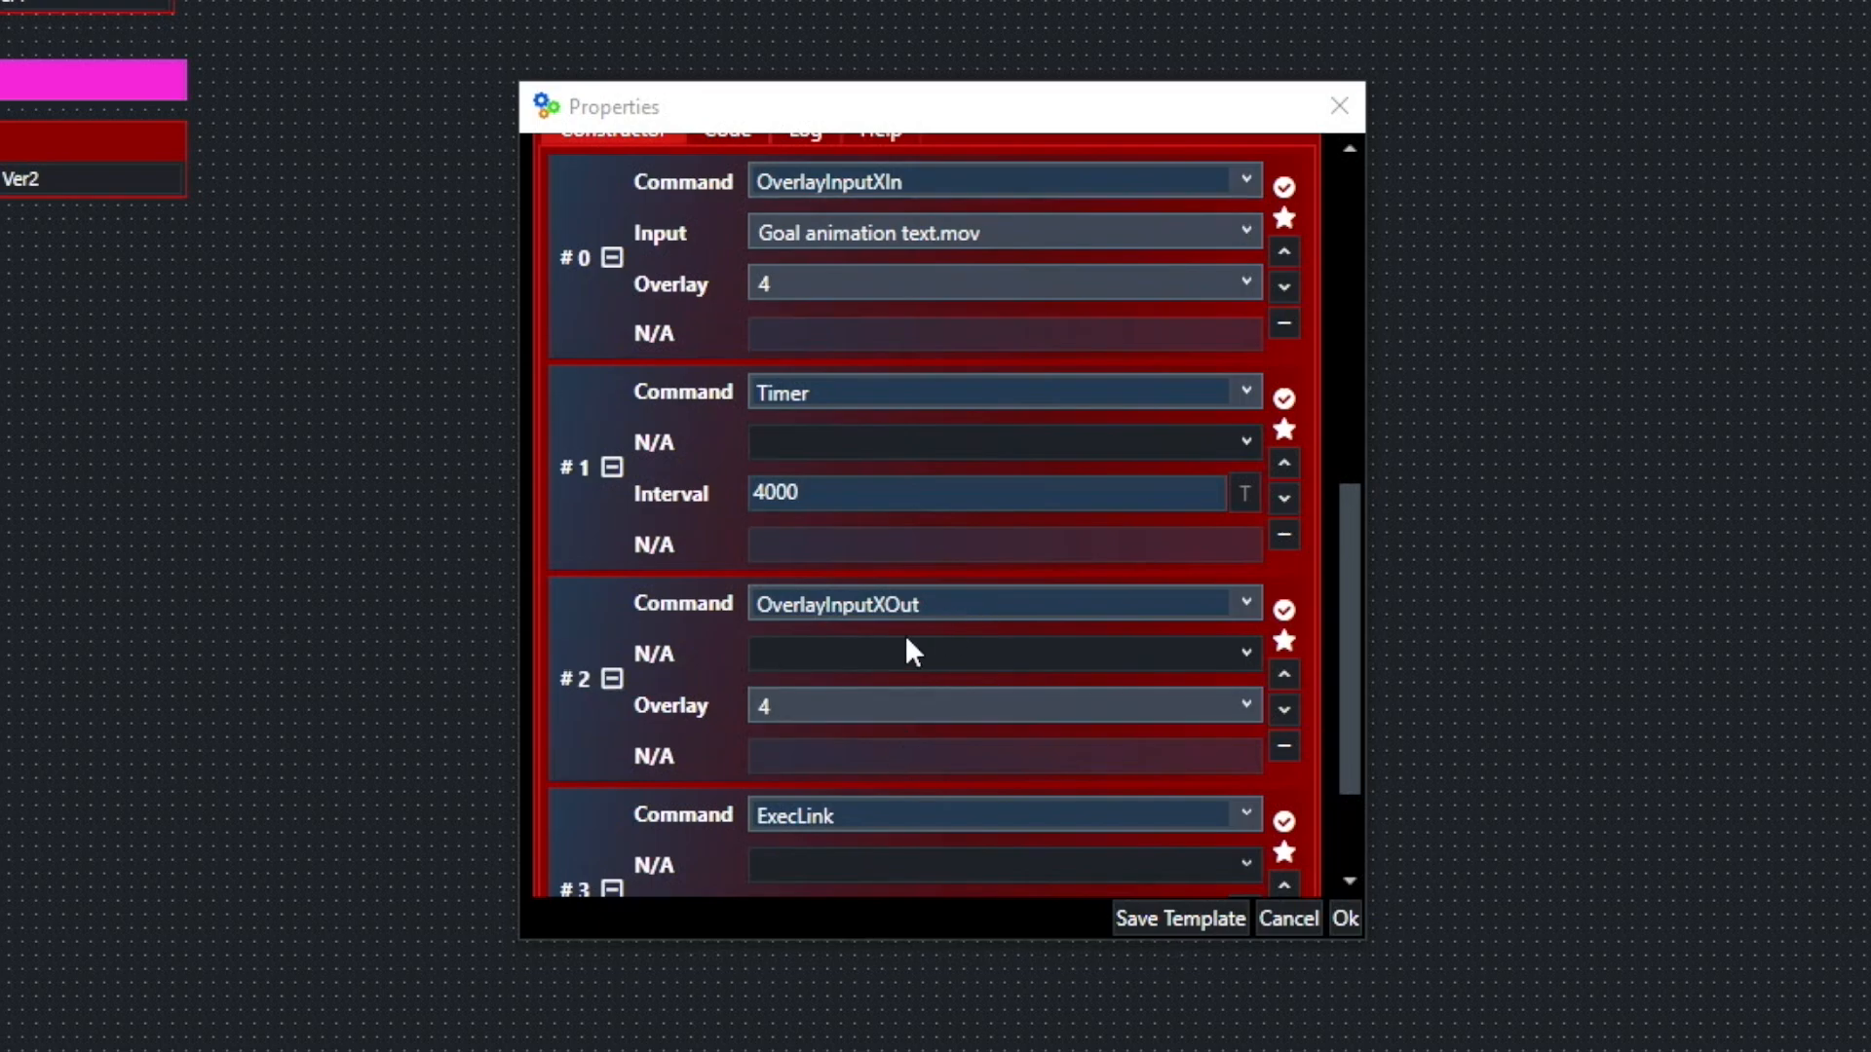
scroll(904, 634, "down", 1)
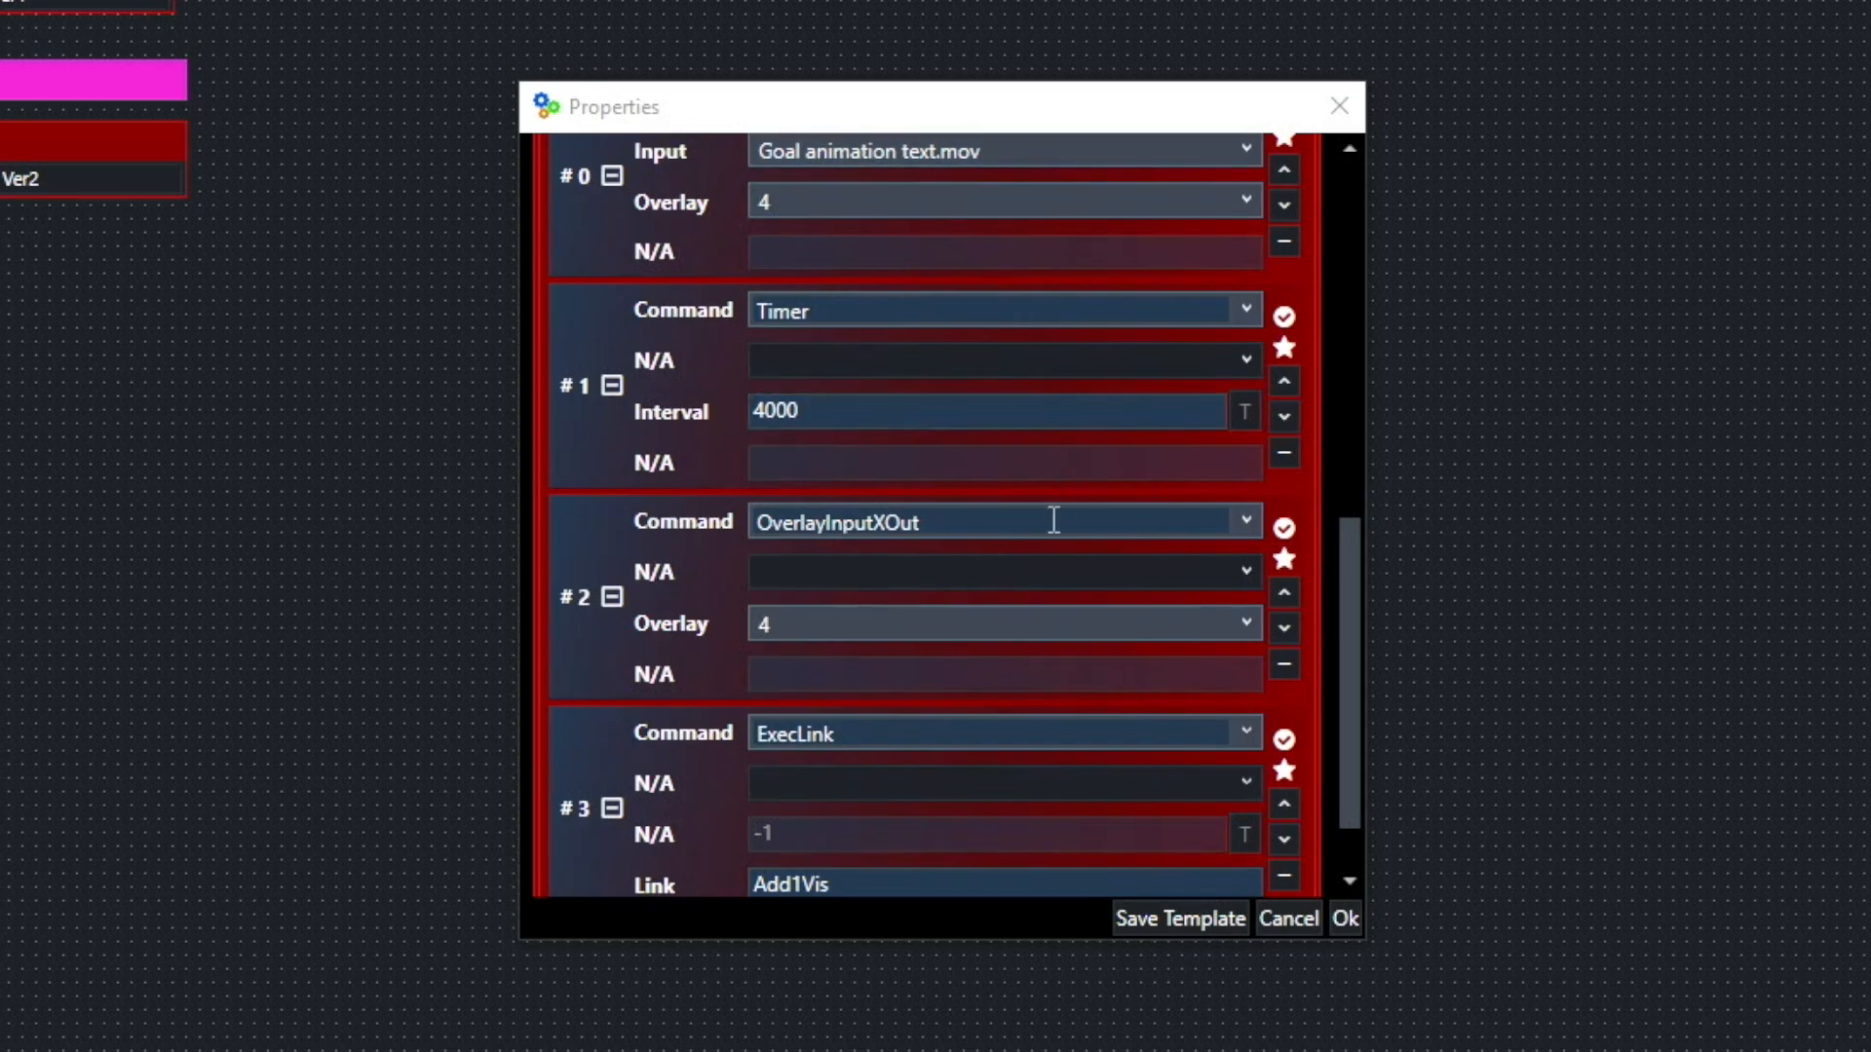
scroll(1057, 522, "down", 1)
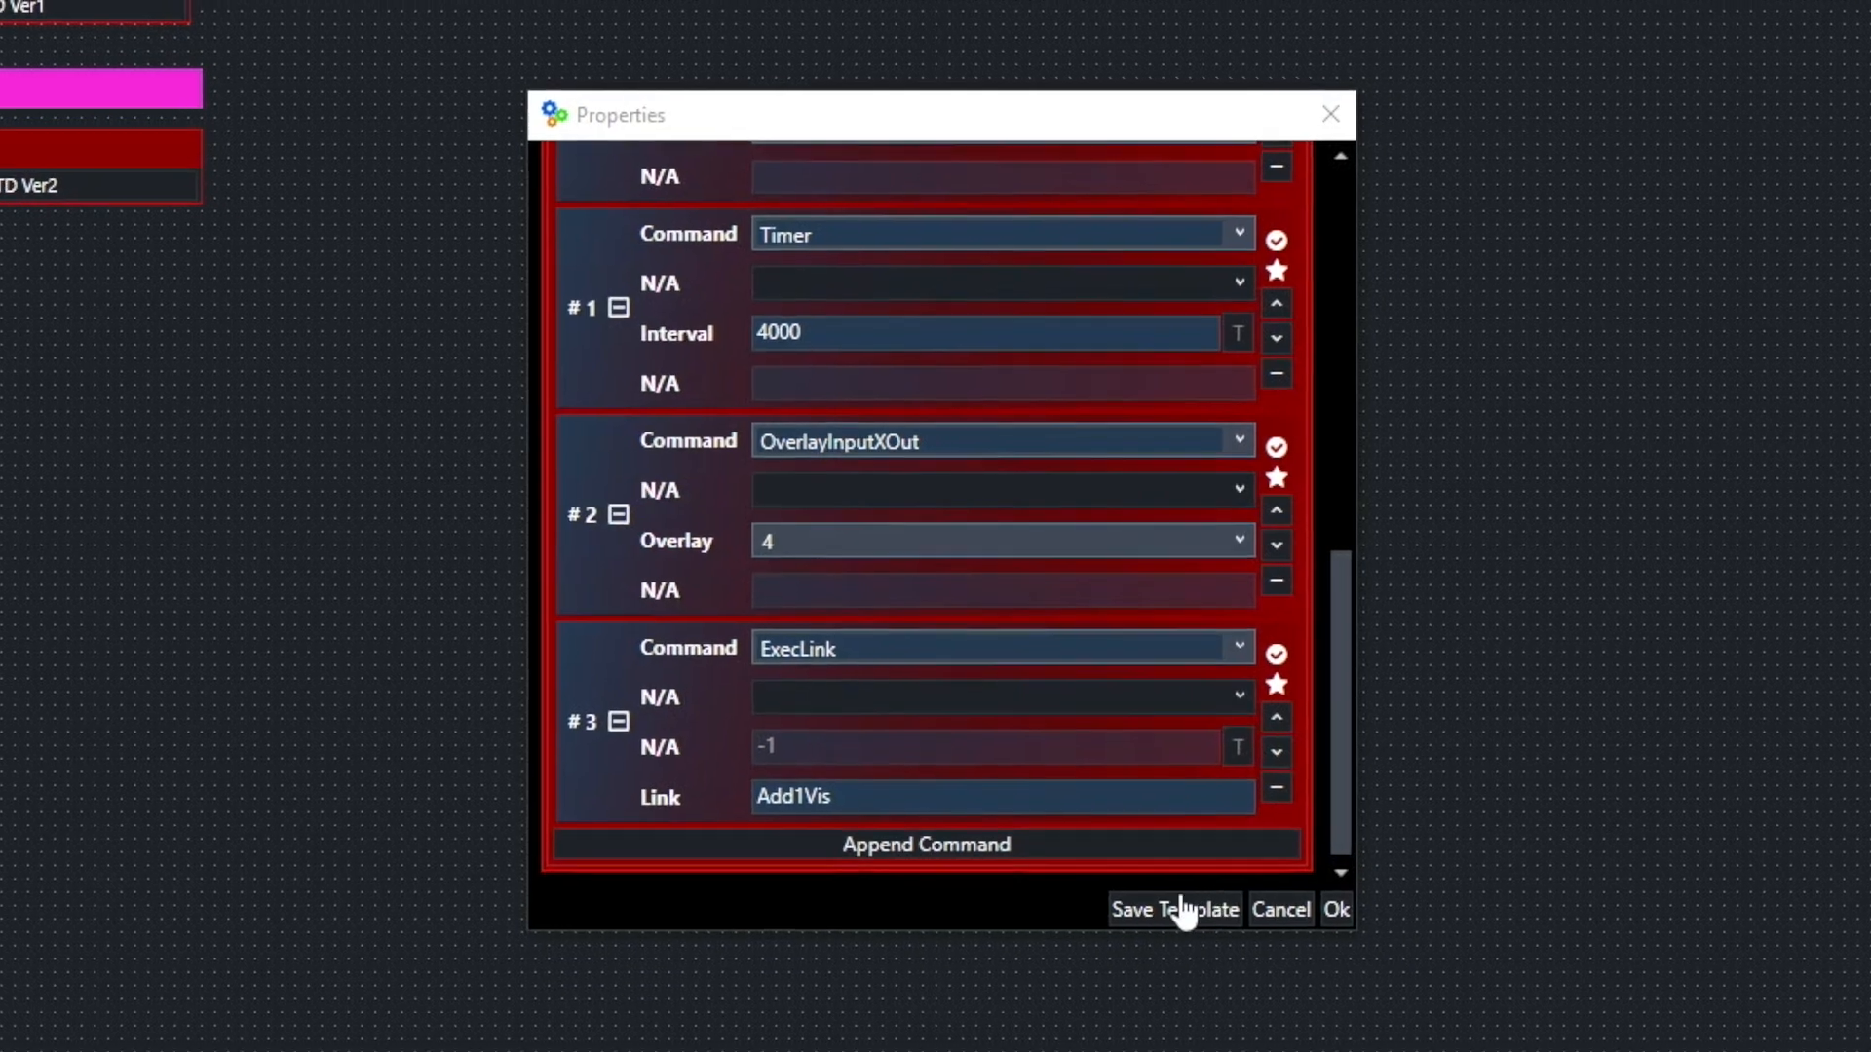
left_click(1336, 909)
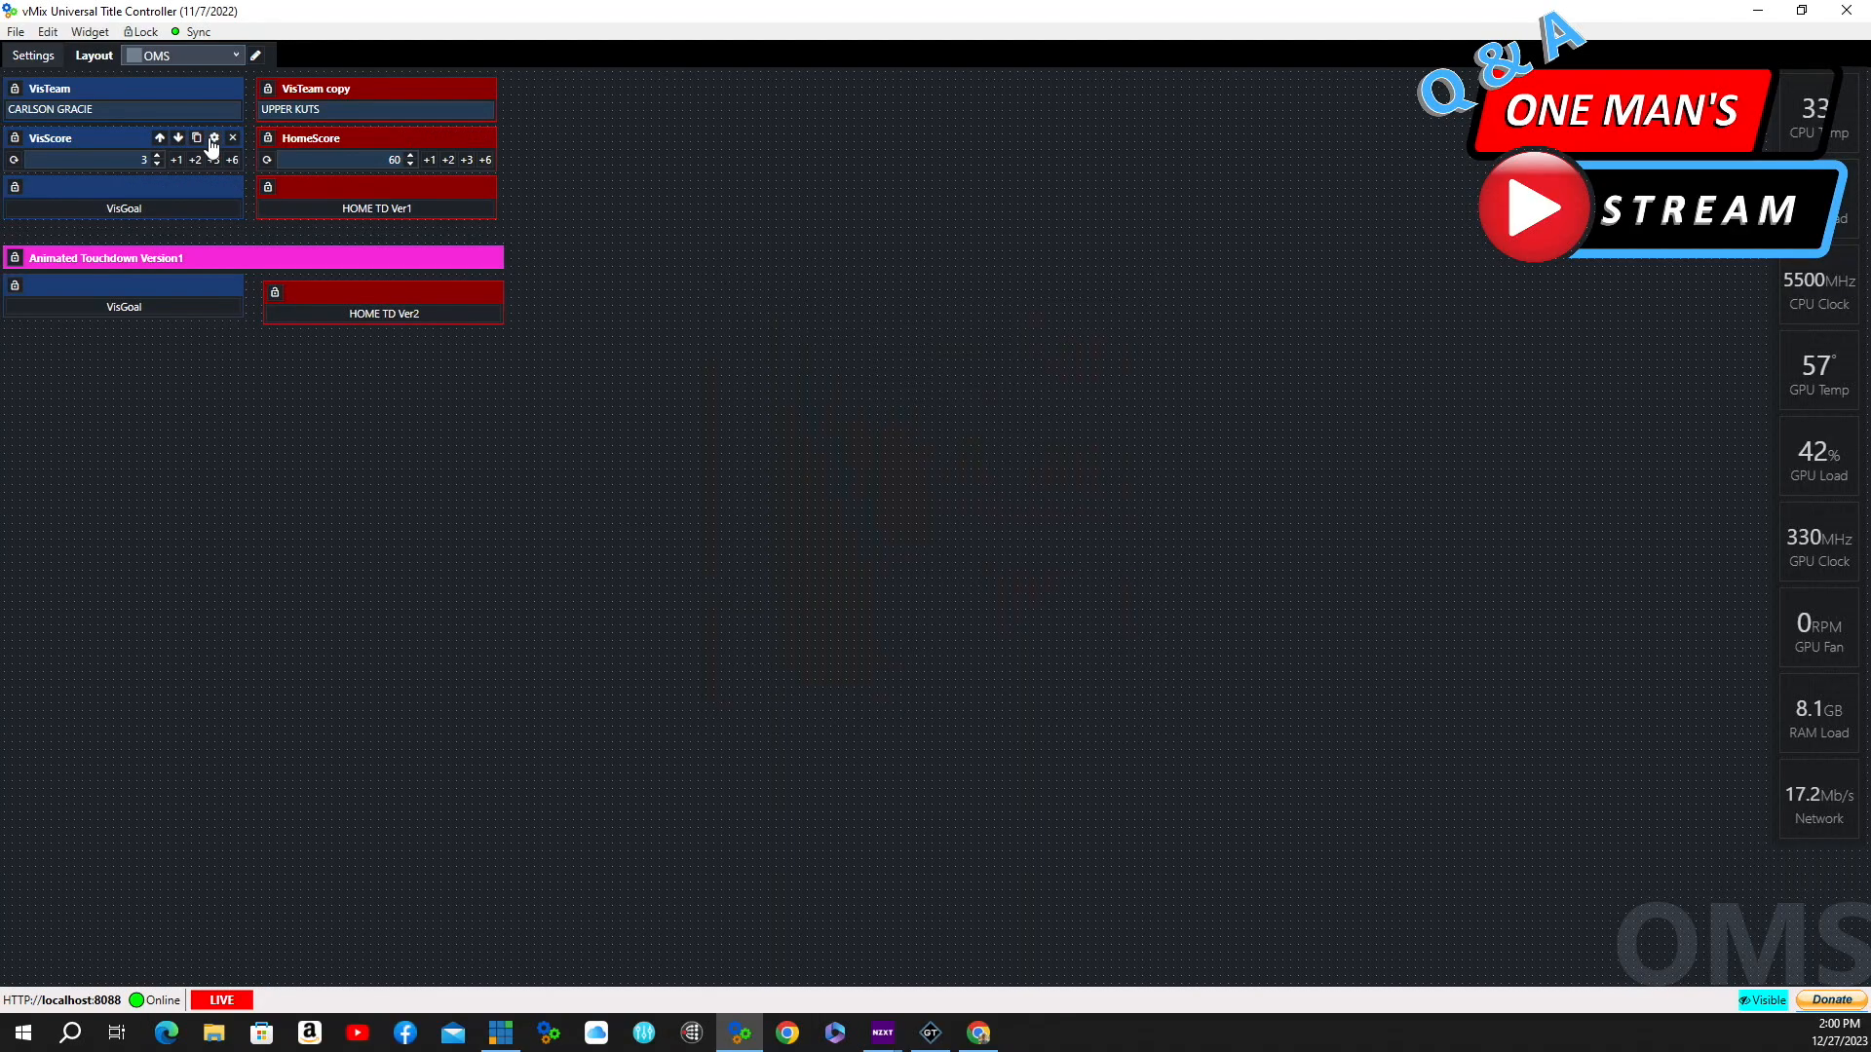
Check the +1 hotkey link in the VisScore widget's properties, accept them, and trigger the VisGoal button below it
left_click(217, 140)
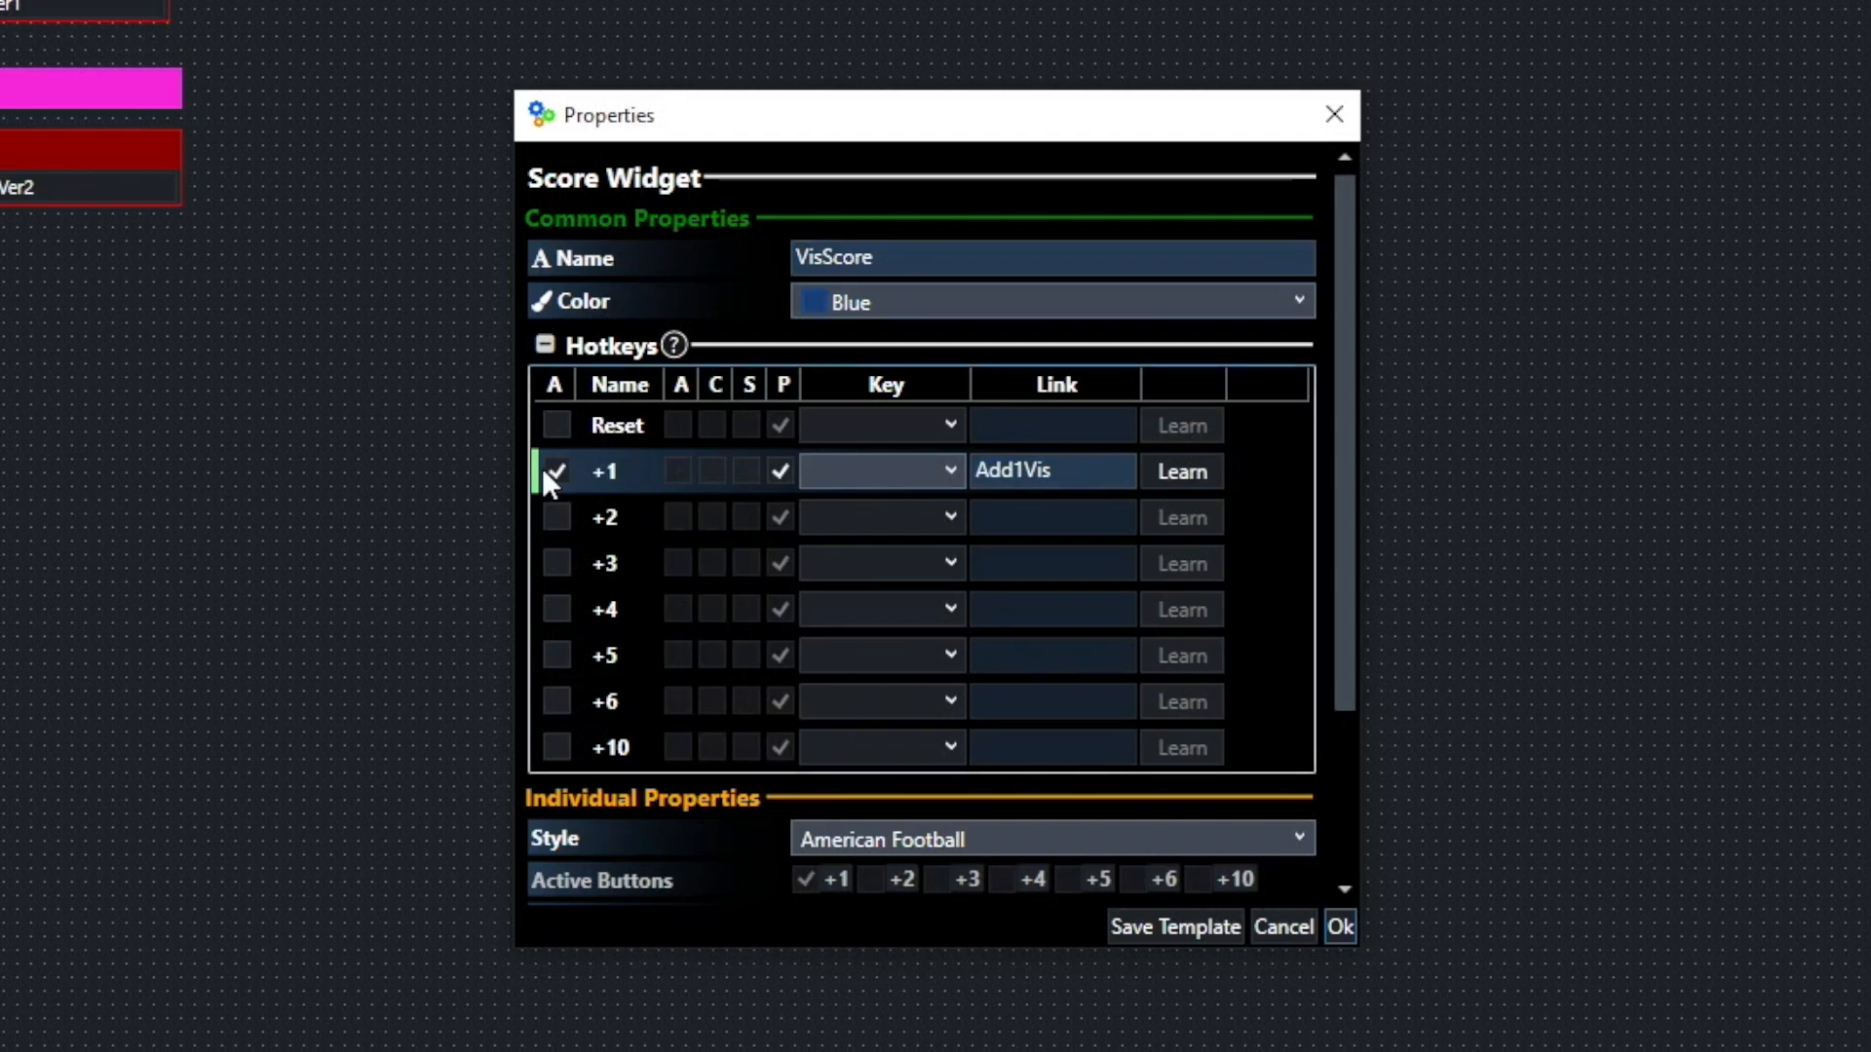
left_click(985, 483)
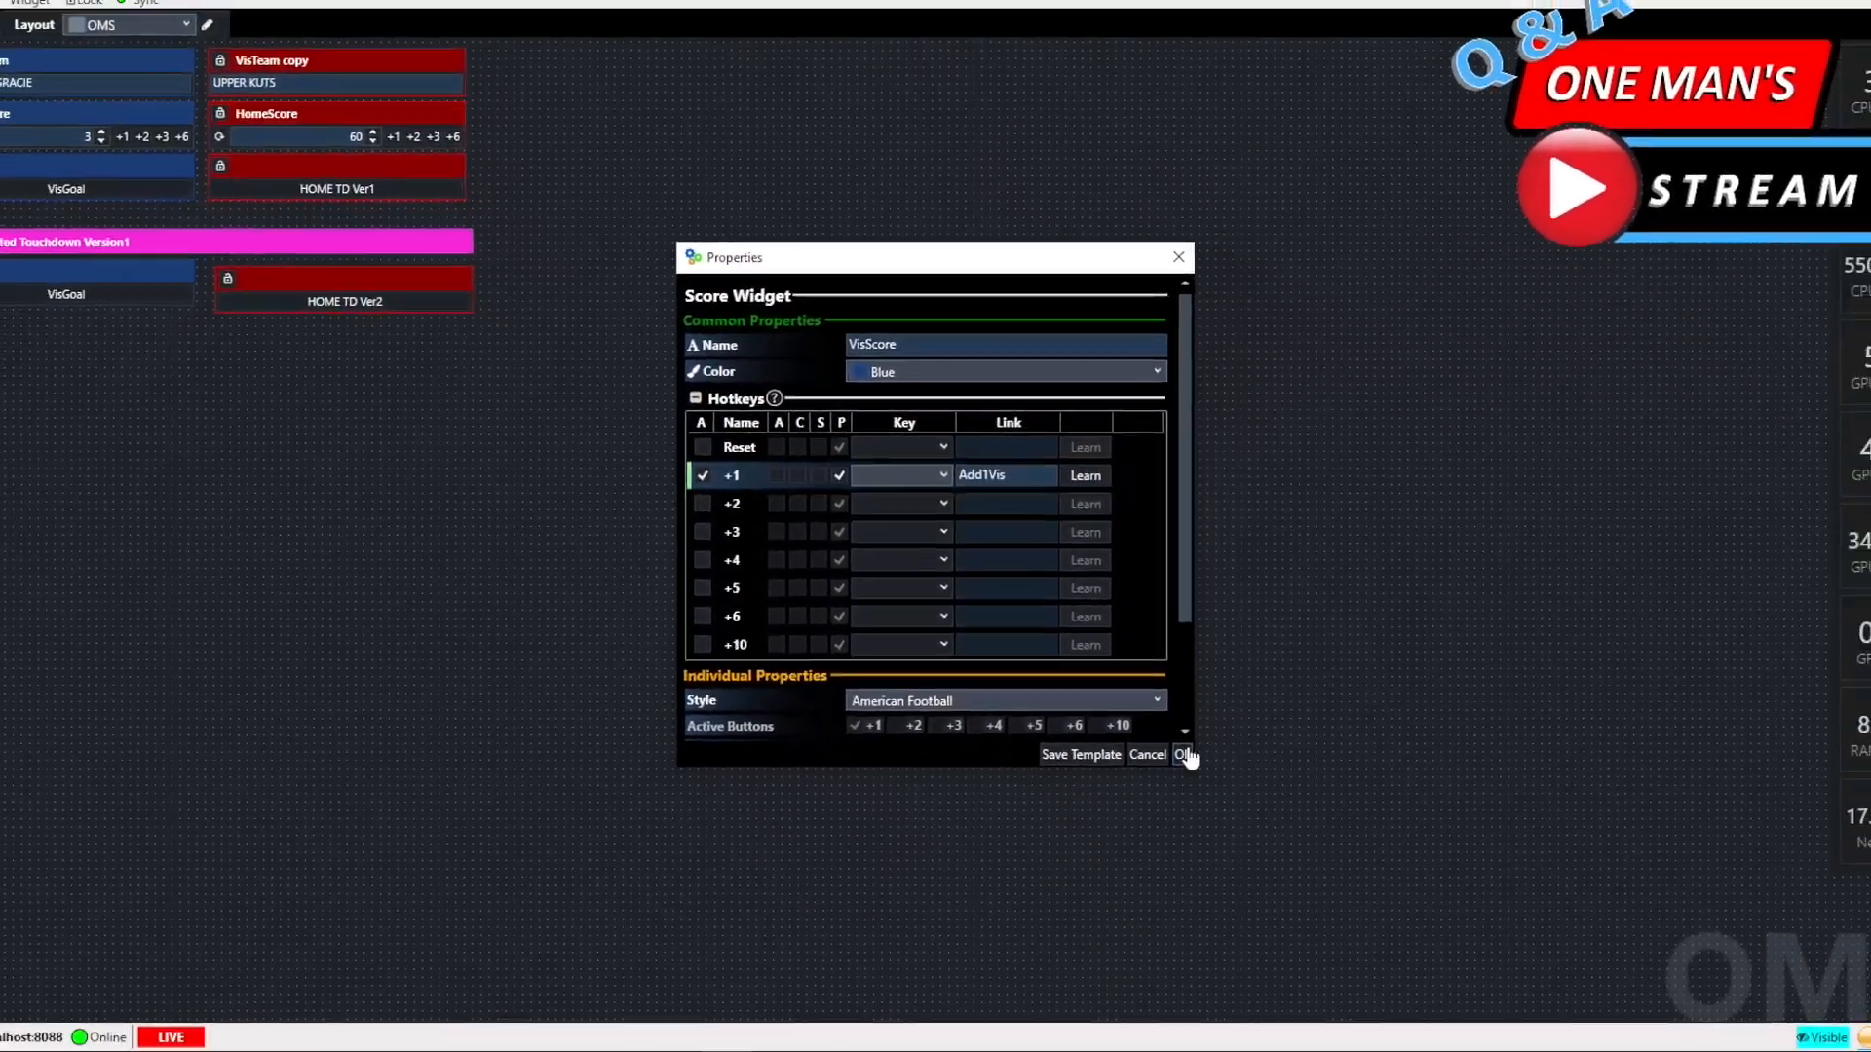
left_click(1183, 754)
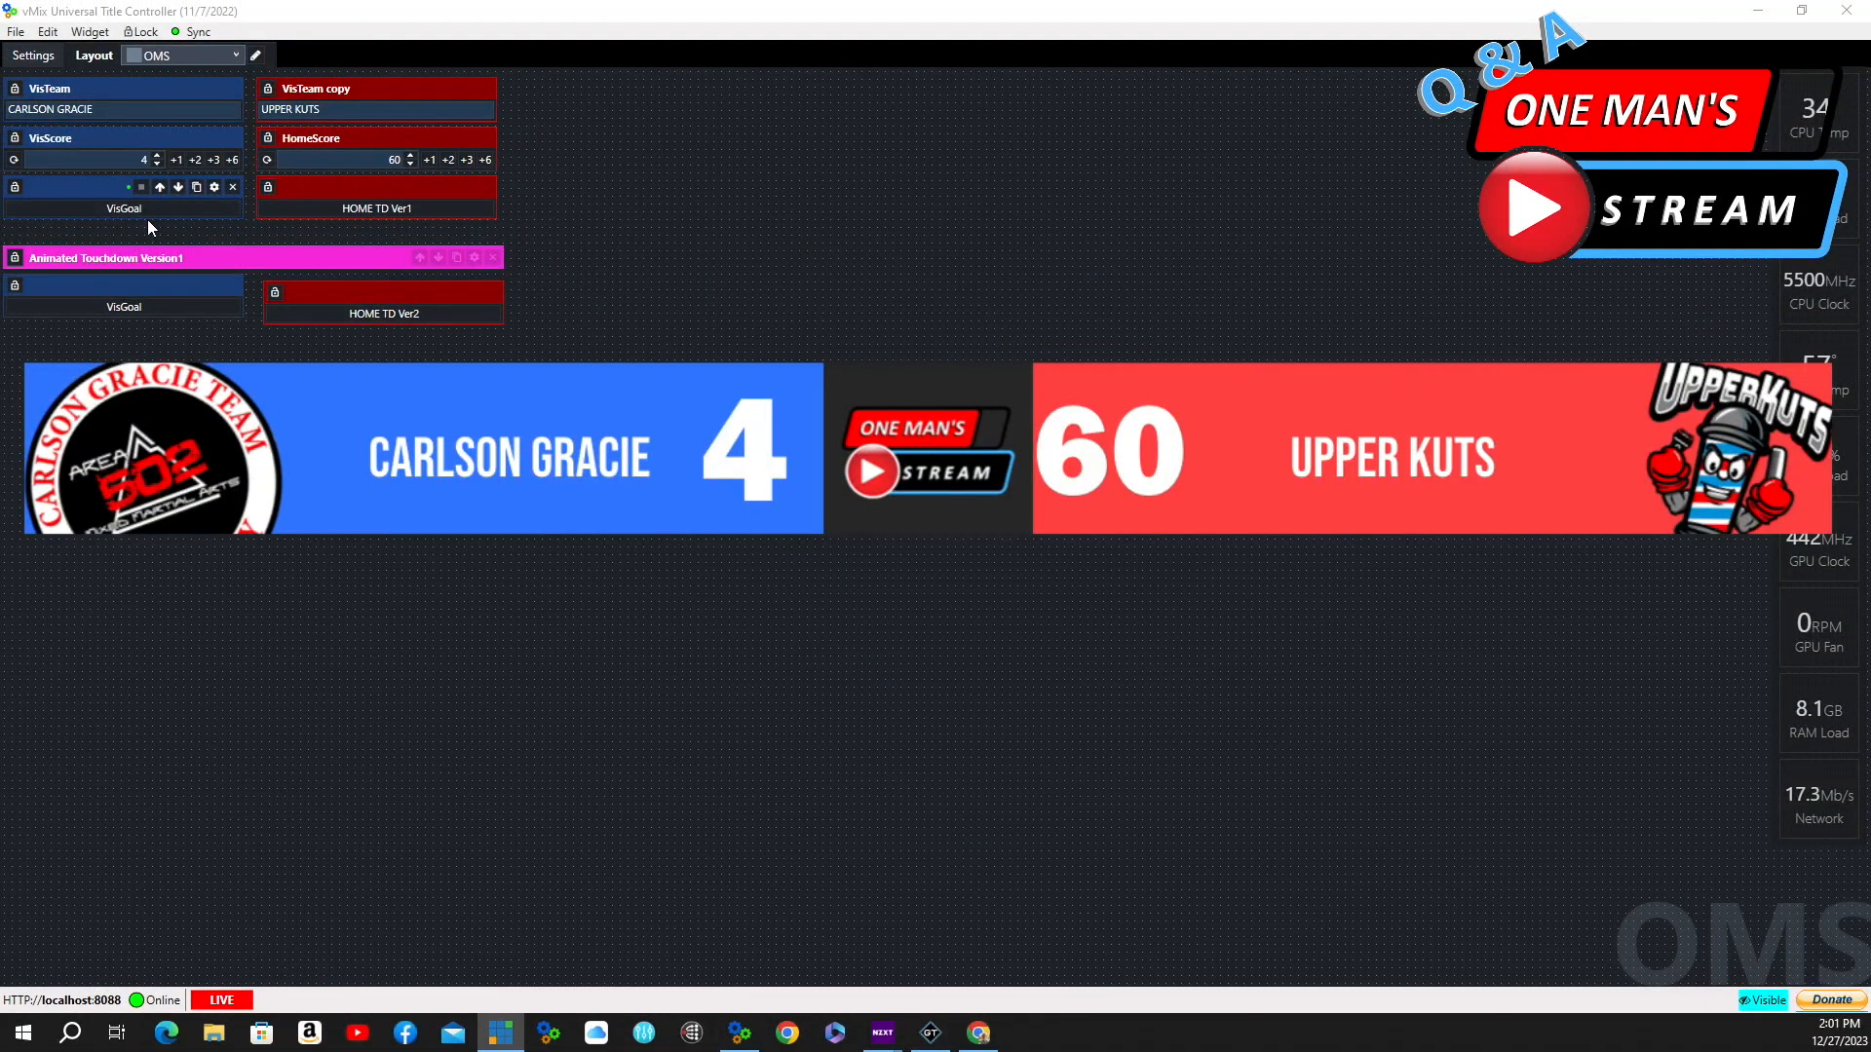
left_click(150, 207)
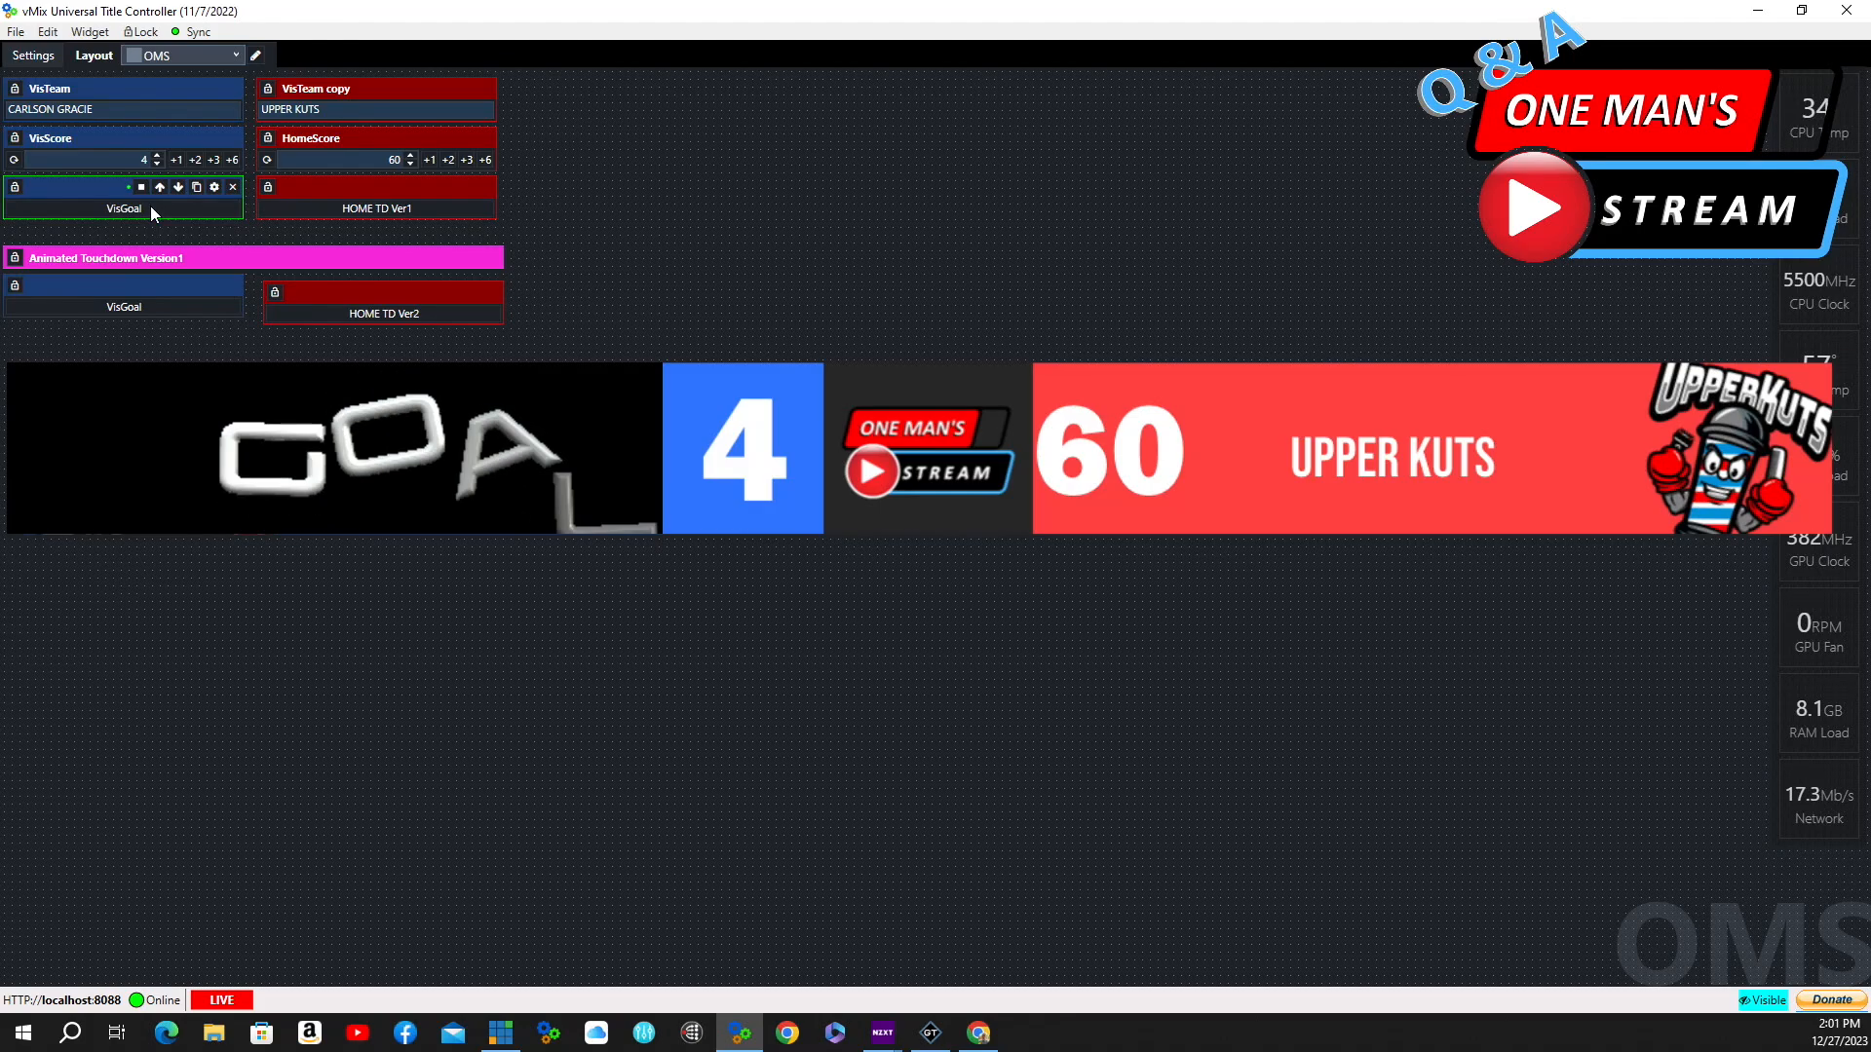